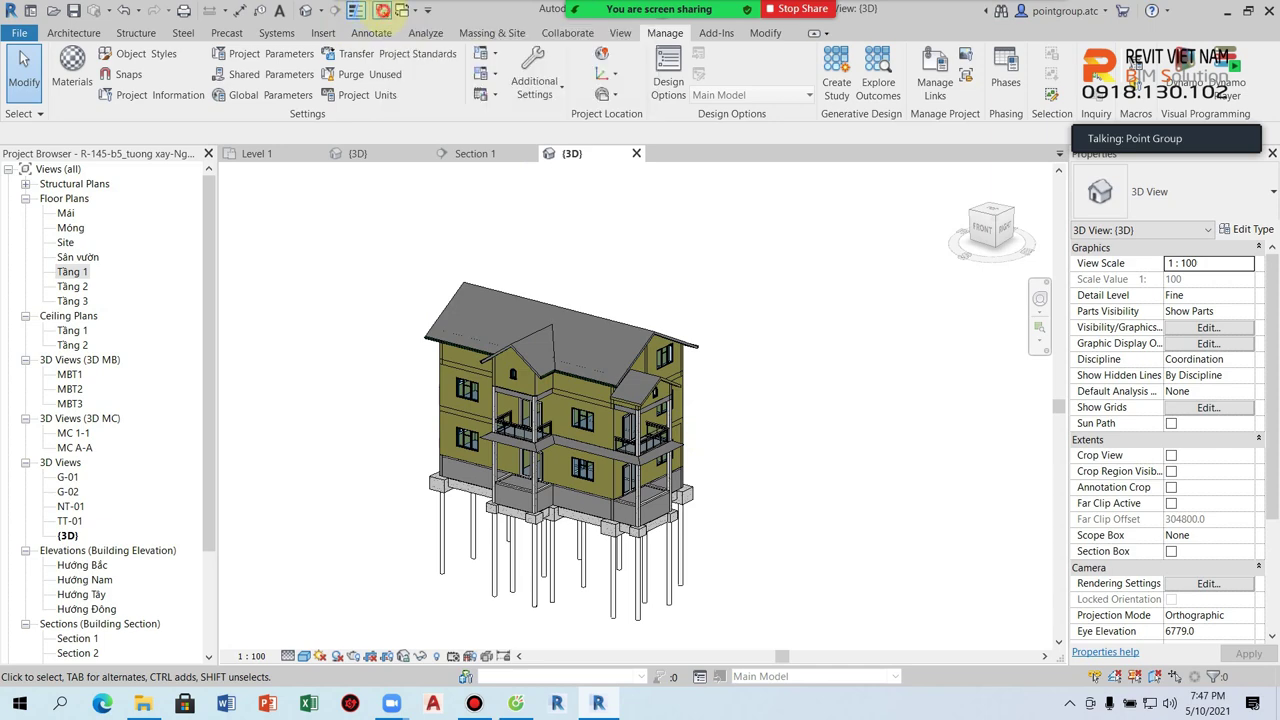
Close the Section 1 view and switch the ribbon to the Architecture tab
left_click(381, 10)
left_click(73, 33)
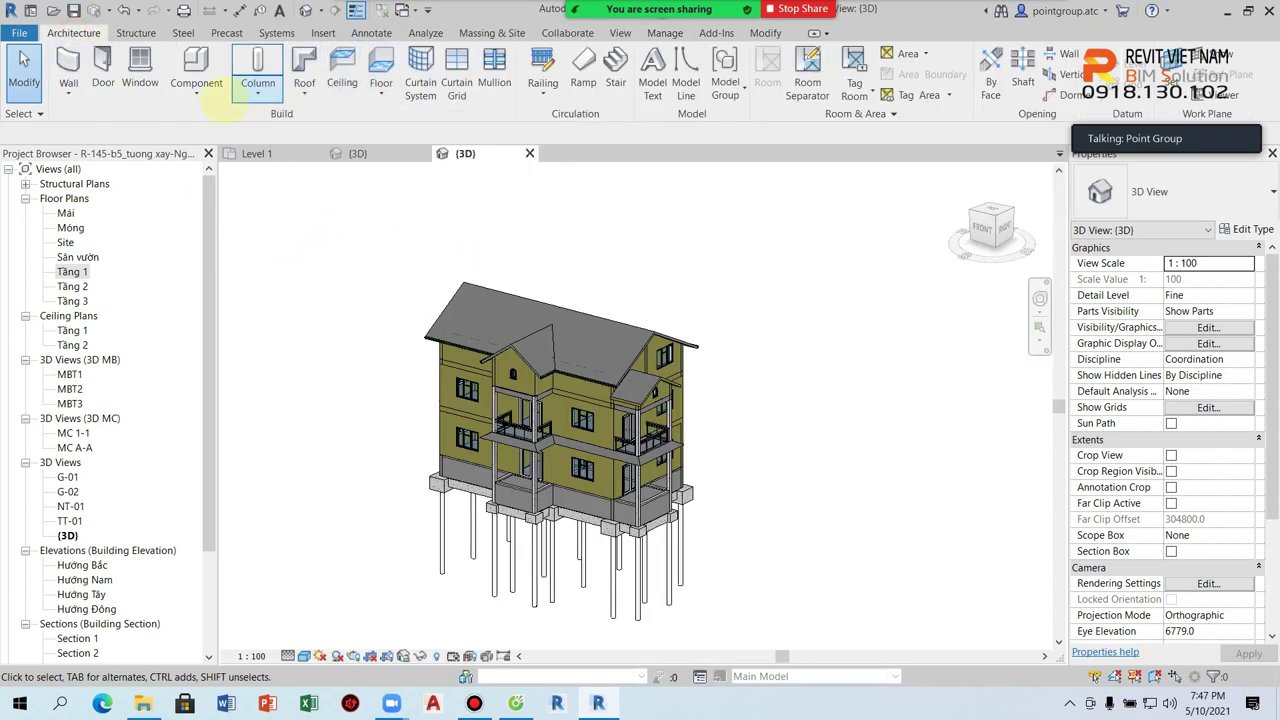
Start a Model In-Place family in the Walls category, keeping the name Walls 1
left_click(209, 100)
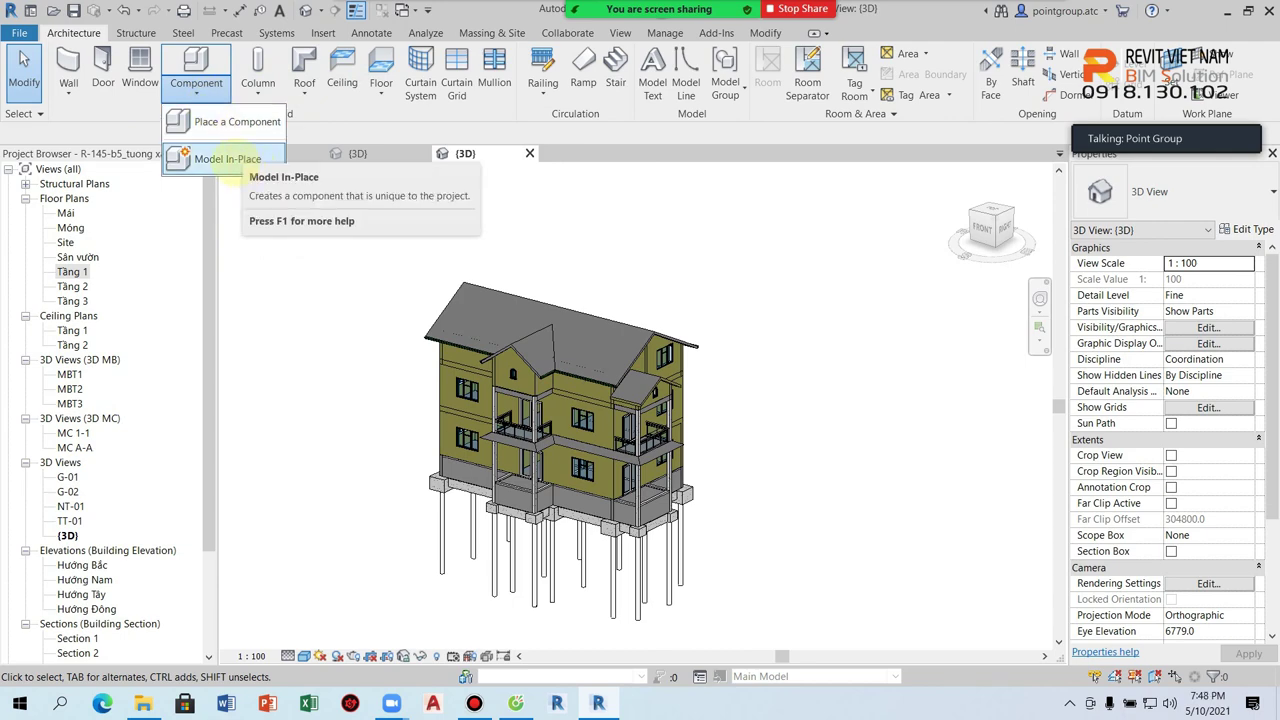
left_click(220, 160)
scroll(614, 315, "down", 1)
scroll(610, 320, "down", 2)
scroll(600, 335, "down", 3)
scroll(592, 358, "down", 2)
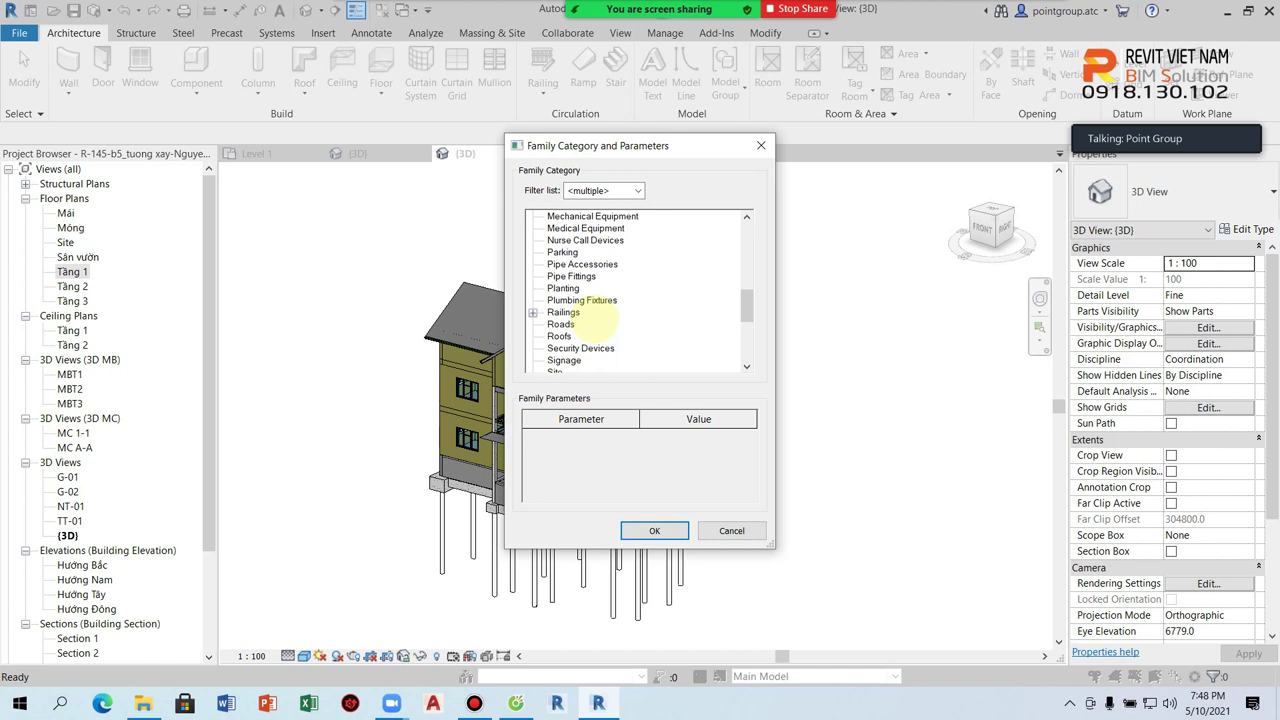
scroll(597, 318, "down", 2)
scroll(598, 322, "down", 2)
scroll(599, 328, "down", 2)
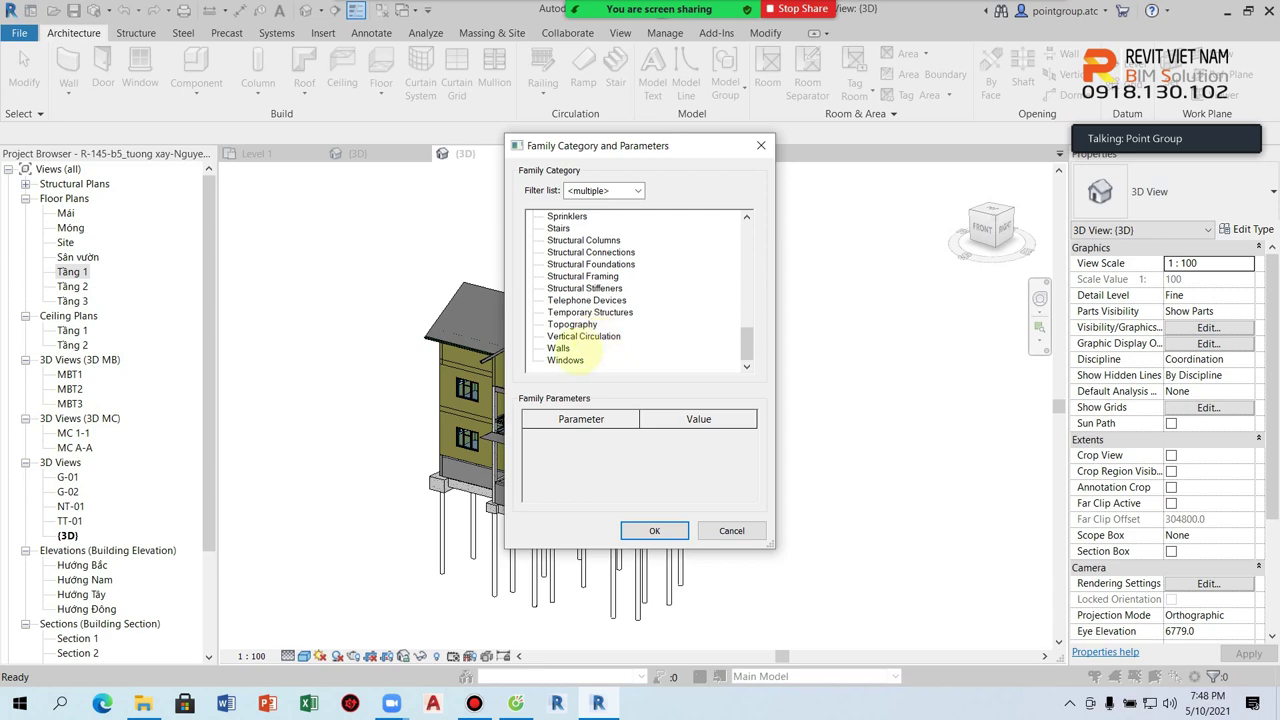
left_click(654, 530)
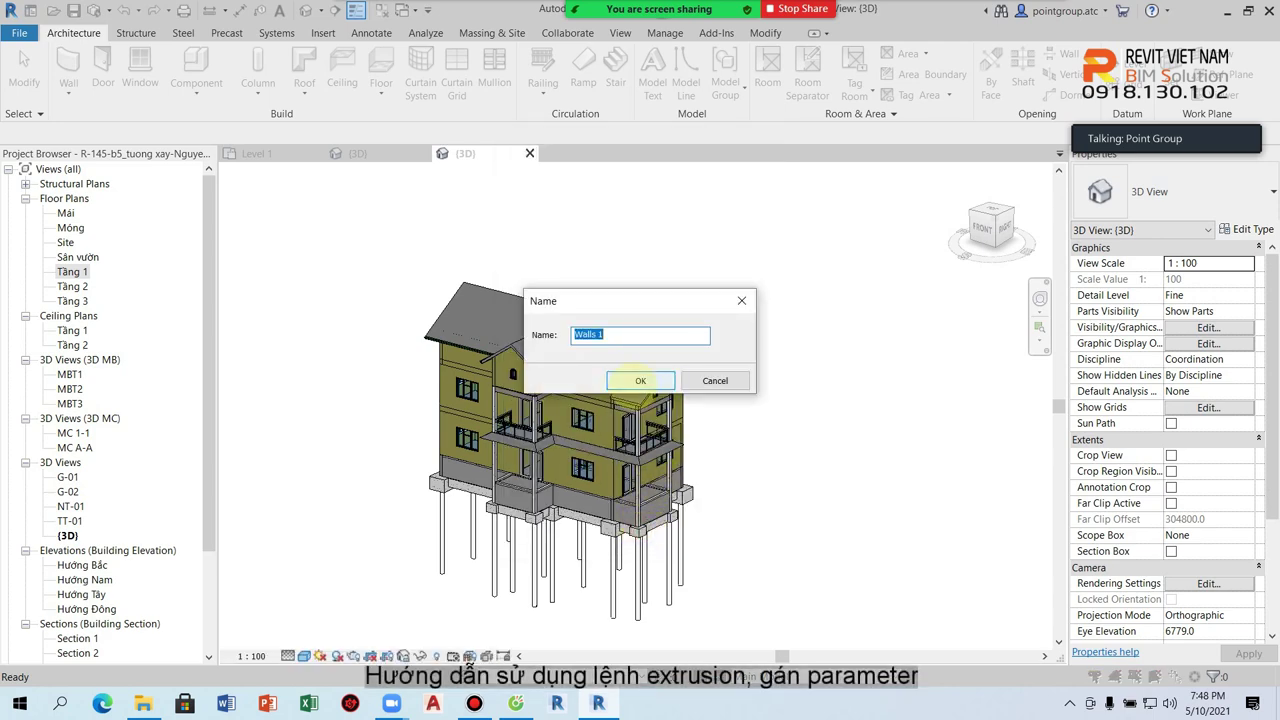
left_click(638, 380)
mouse_move(686, 428)
middle_mouse_down("shift")
mouse_move(585, 478)
mouse_move(614, 460)
middle_mouse_up("shift")
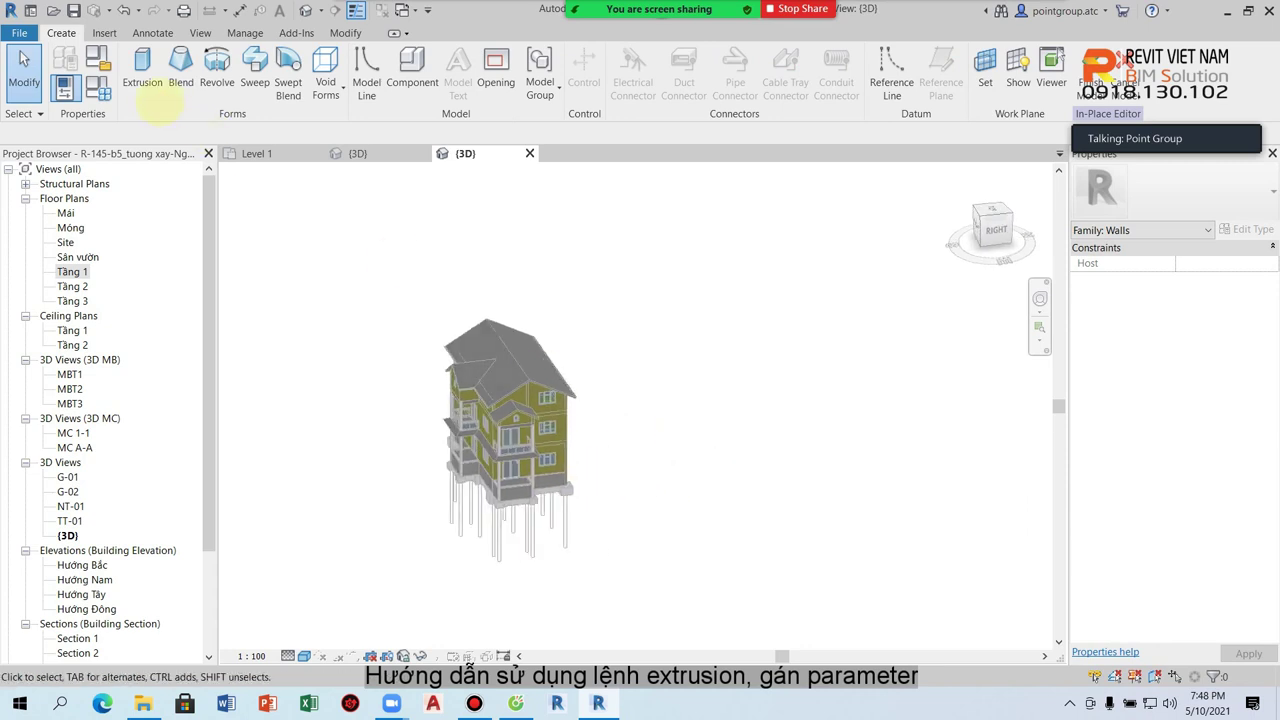
On the Tầng 1 plan, sketch a rectangle and finish it as a solid extrusion
double_click(72, 271)
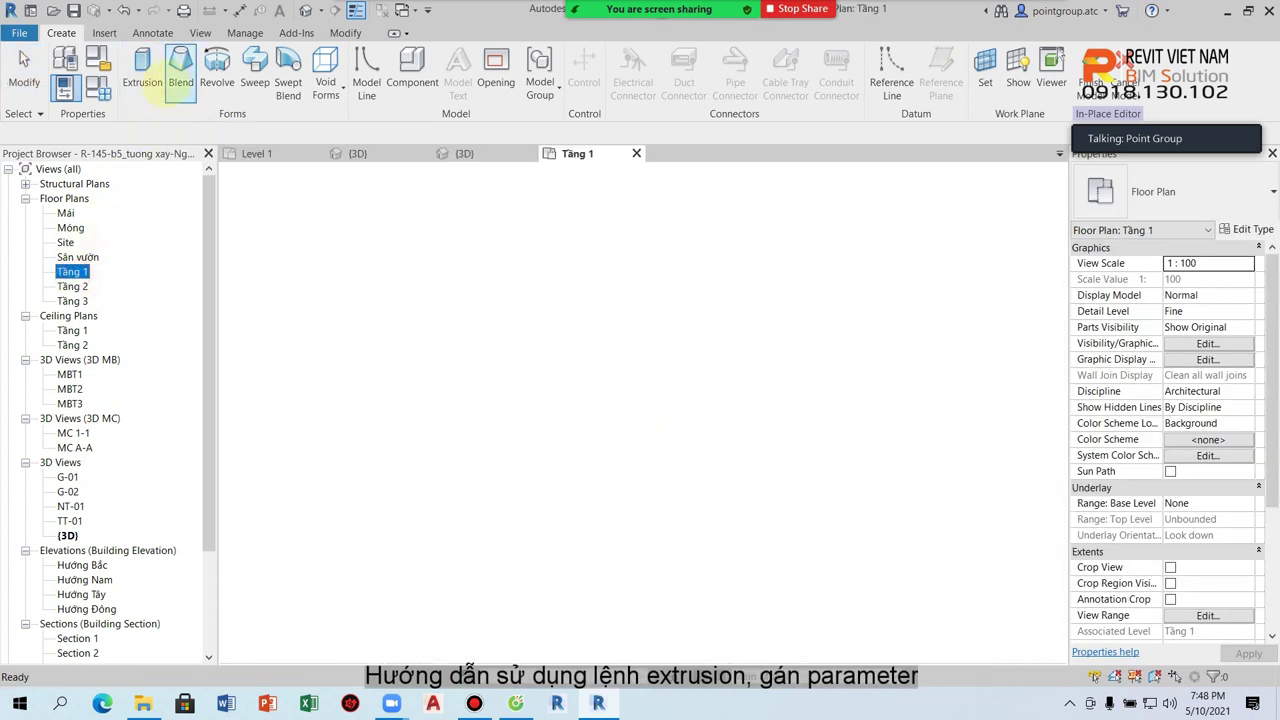
left_click(142, 82)
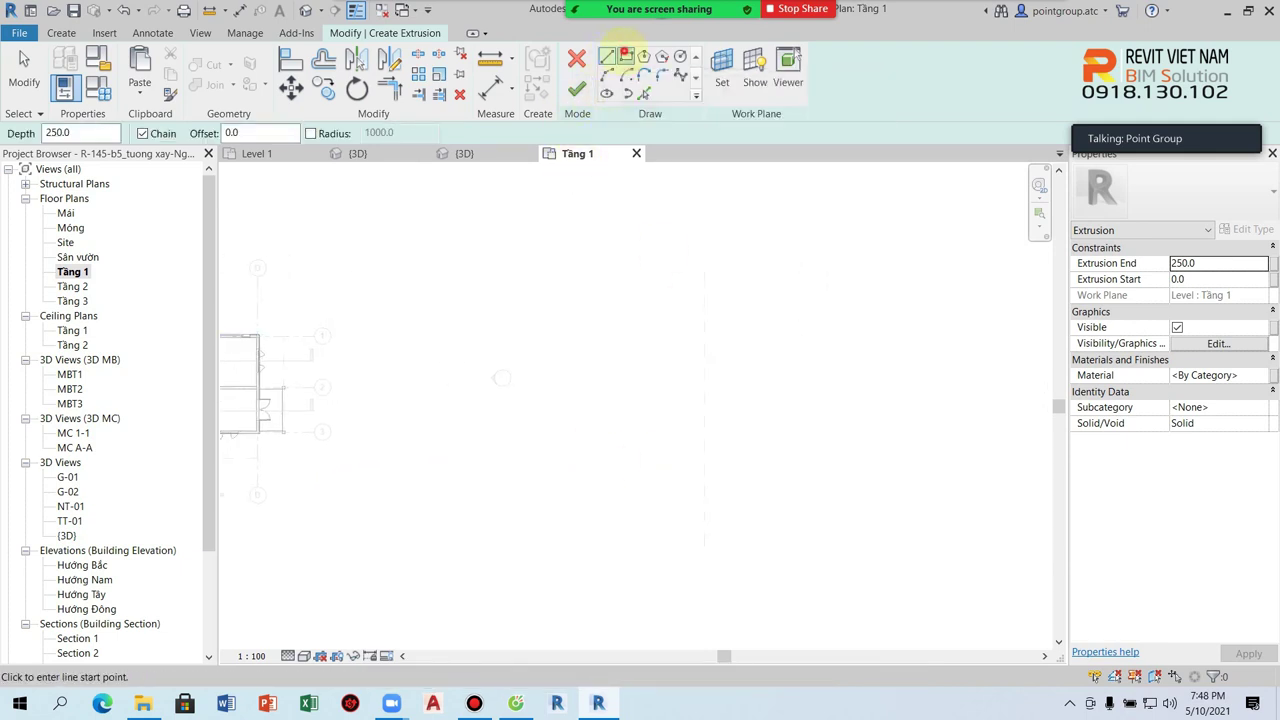
left_click(625, 57)
left_click(705, 300)
left_click(667, 481)
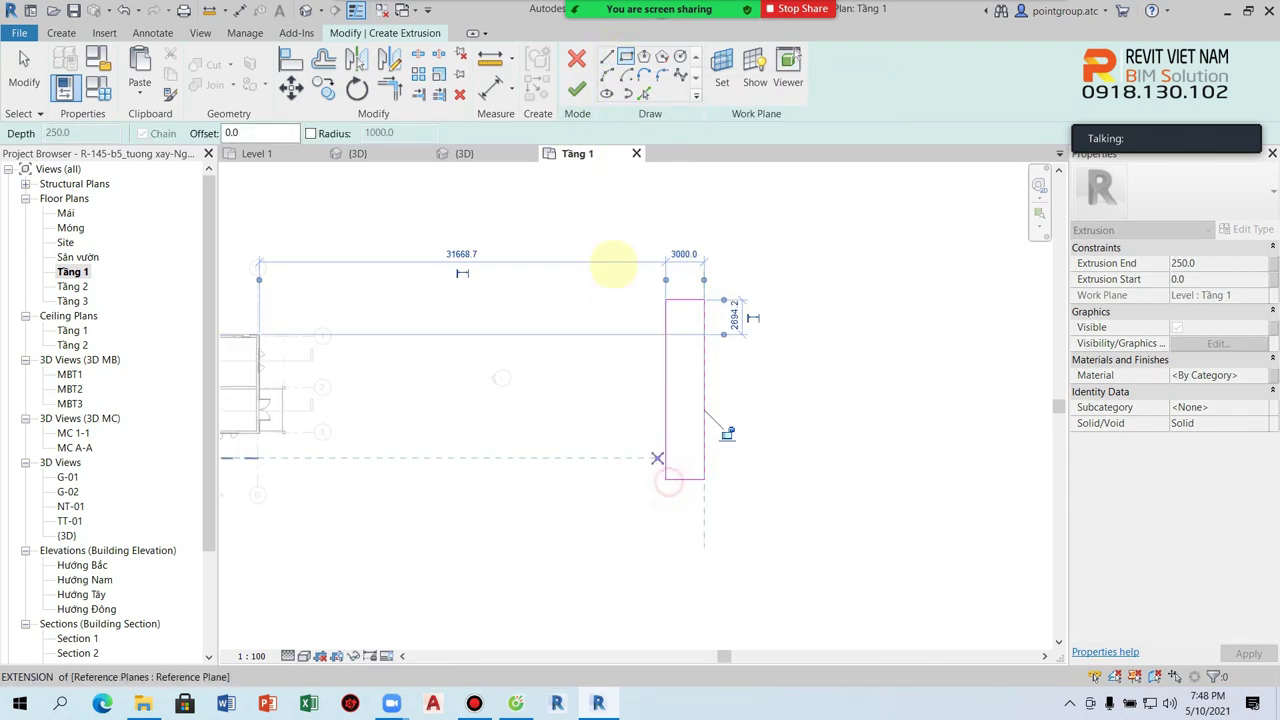
left_click(576, 89)
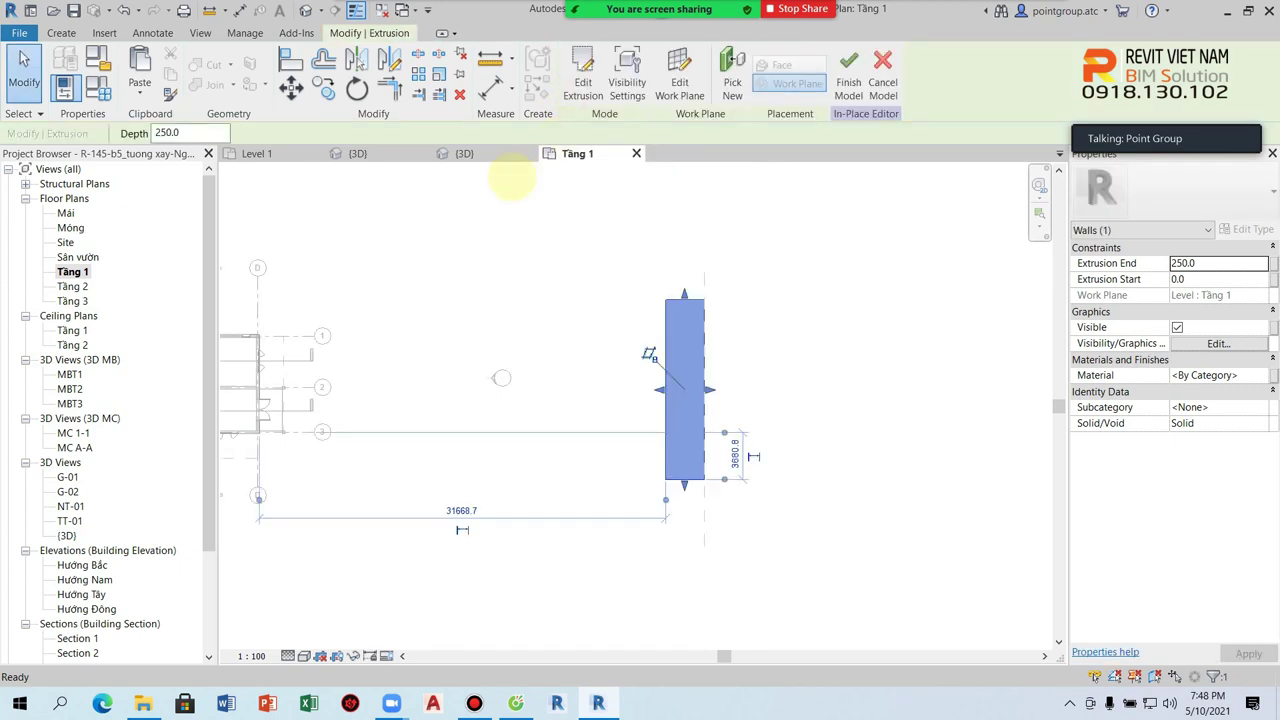
In 3D, drag the extrusion's top handle to raise it into a tall box
left_click(462, 153)
mouse_move(535, 548)
middle_mouse_down()
mouse_move(517, 487)
mouse_move(543, 566)
middle_mouse_up()
left_click(554, 515)
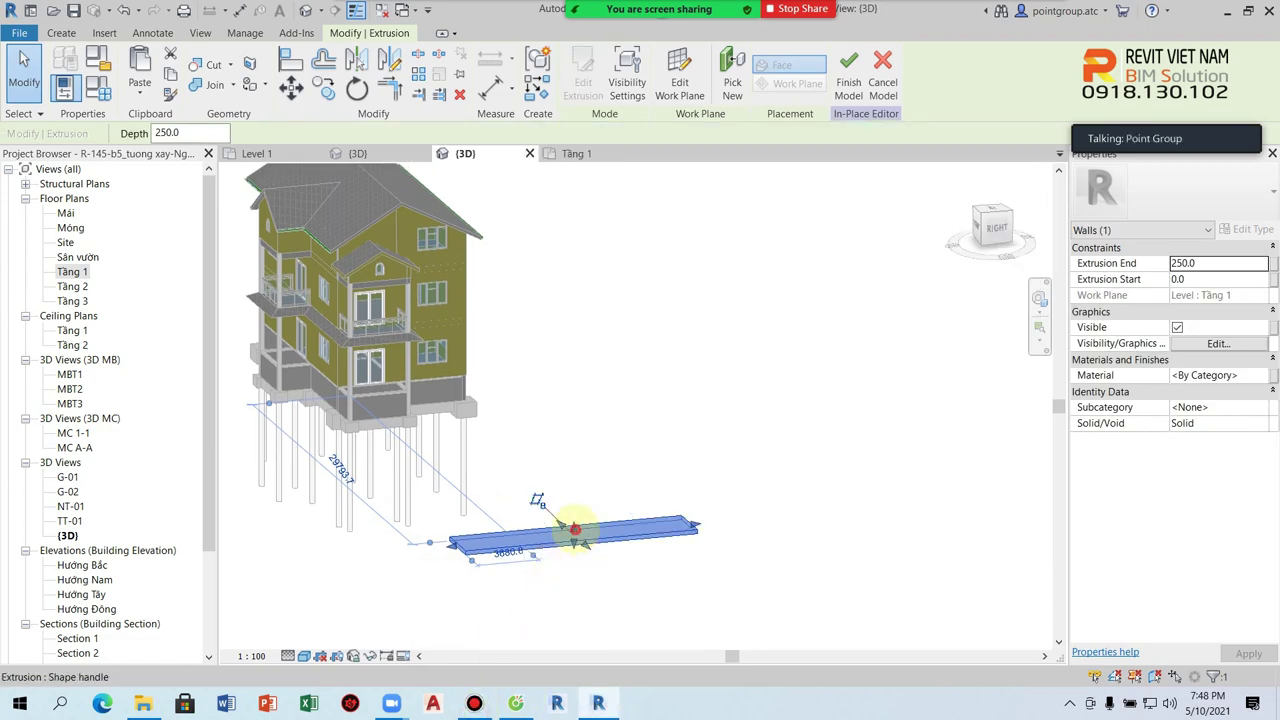
left_click_drag(576, 530, 555, 300)
scroll(640, 530, "up", 2)
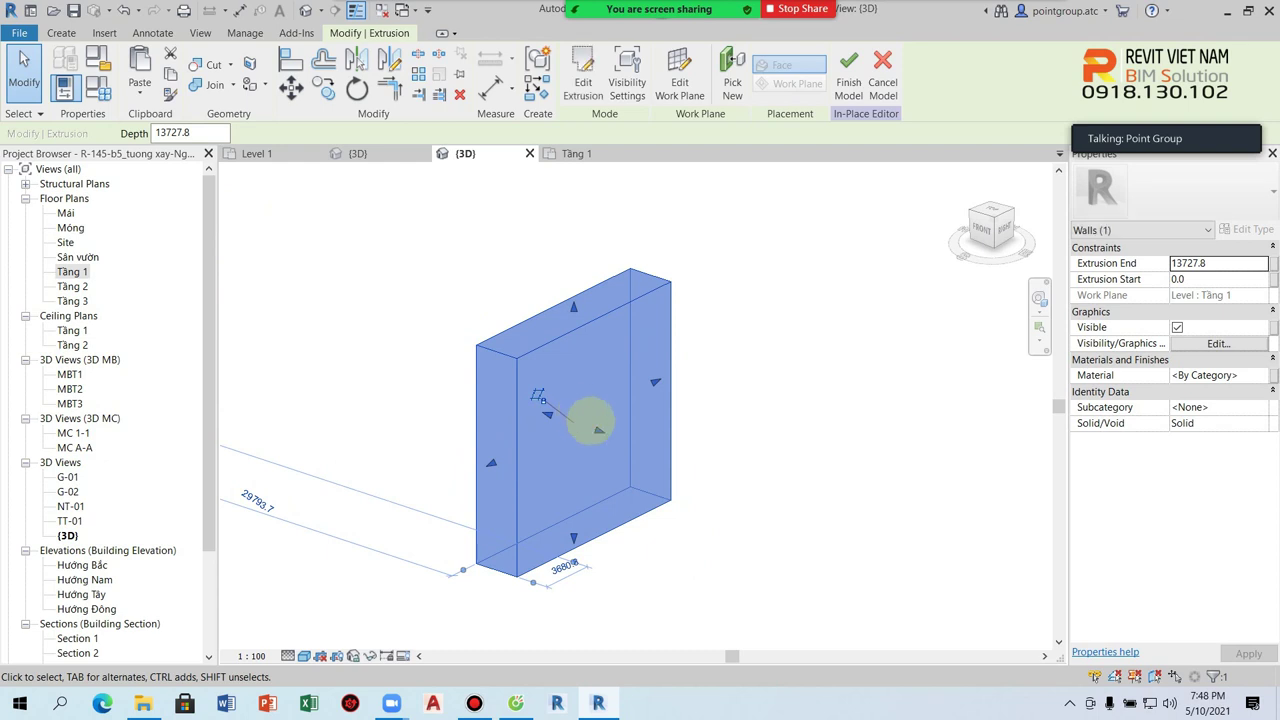
mouse_move(571, 414)
middle_mouse_down("shift")
mouse_move(563, 300)
mouse_move(572, 364)
middle_mouse_up("shift")
scroll(563, 303, "up", 3)
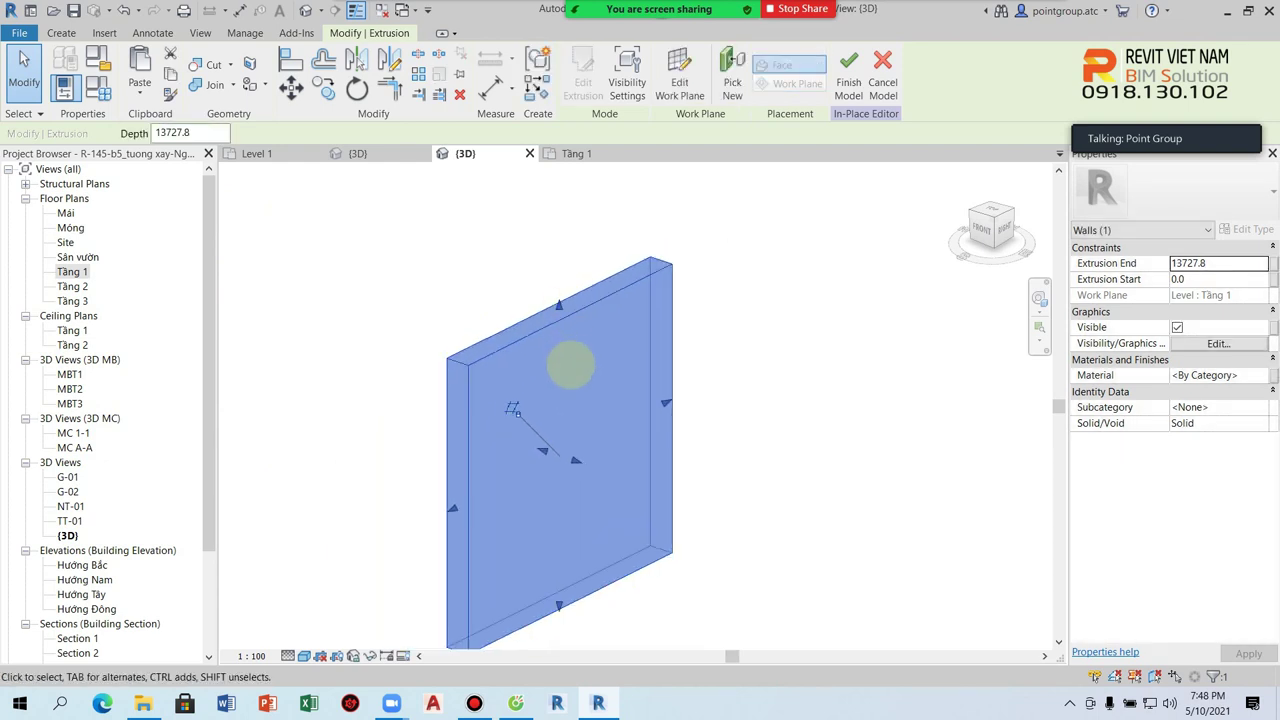
scroll(649, 425, "down", 2)
Pull the box's side in to narrow it to about 3680.8 wide
left_click_drag(716, 447, 671, 449)
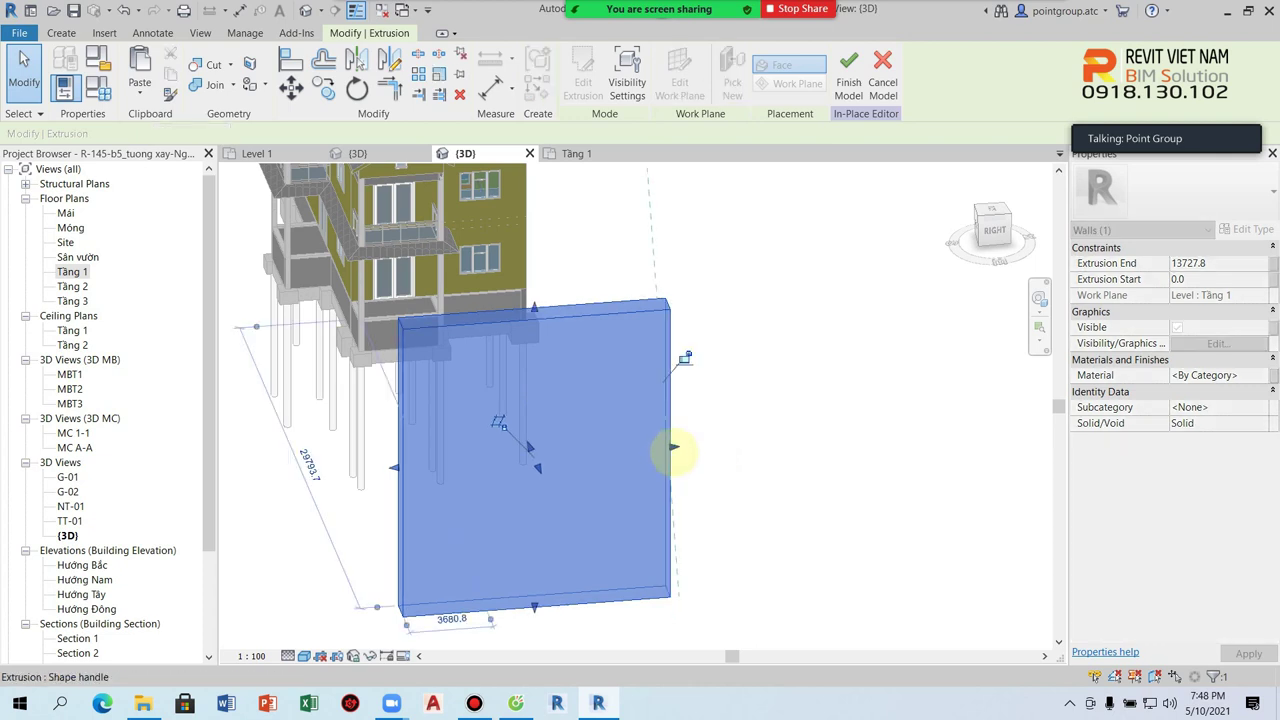
middle_click_drag(575, 470, 652, 474, "shift")
scroll(652, 474, "down", 2)
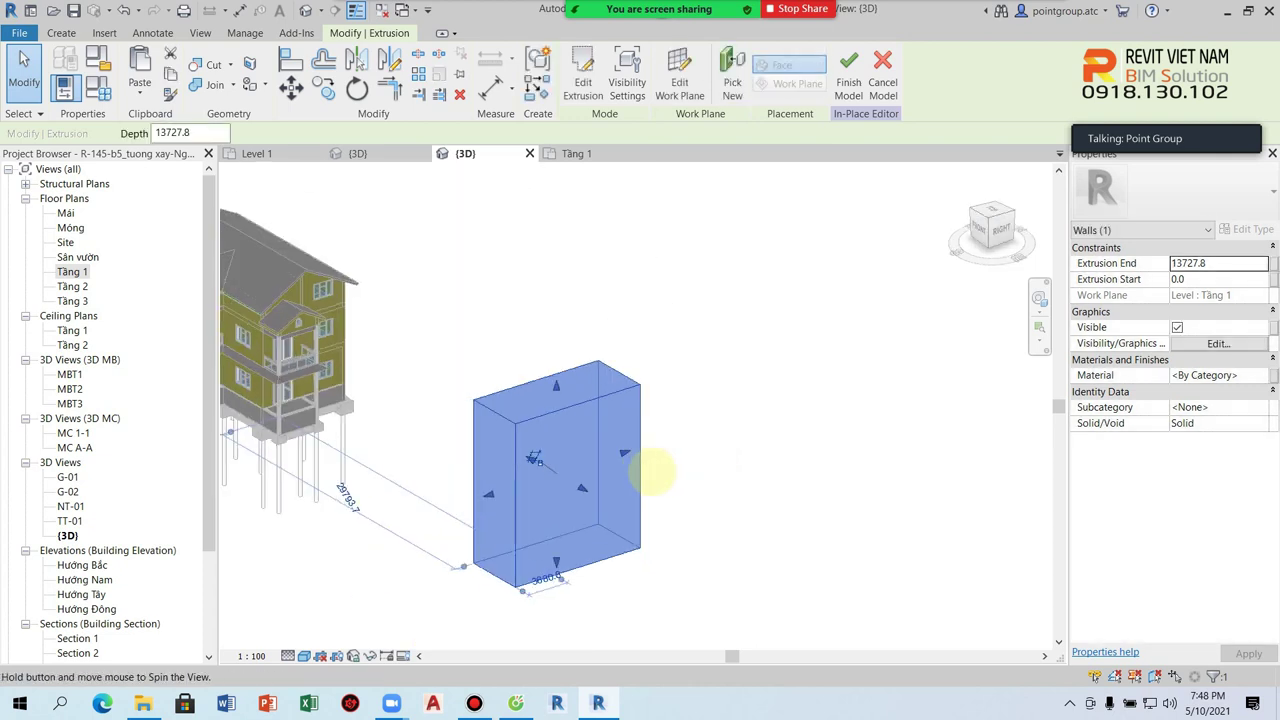
left_click(658, 545)
left_click(631, 545)
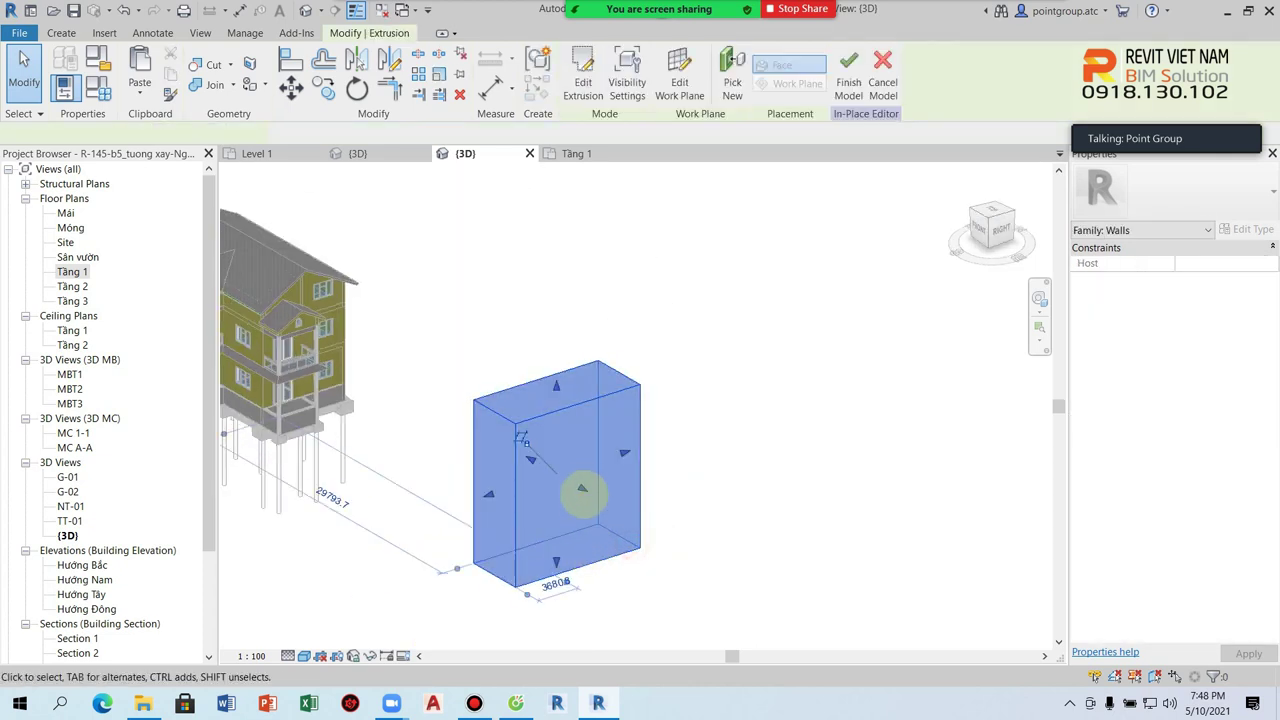
left_click(690, 500)
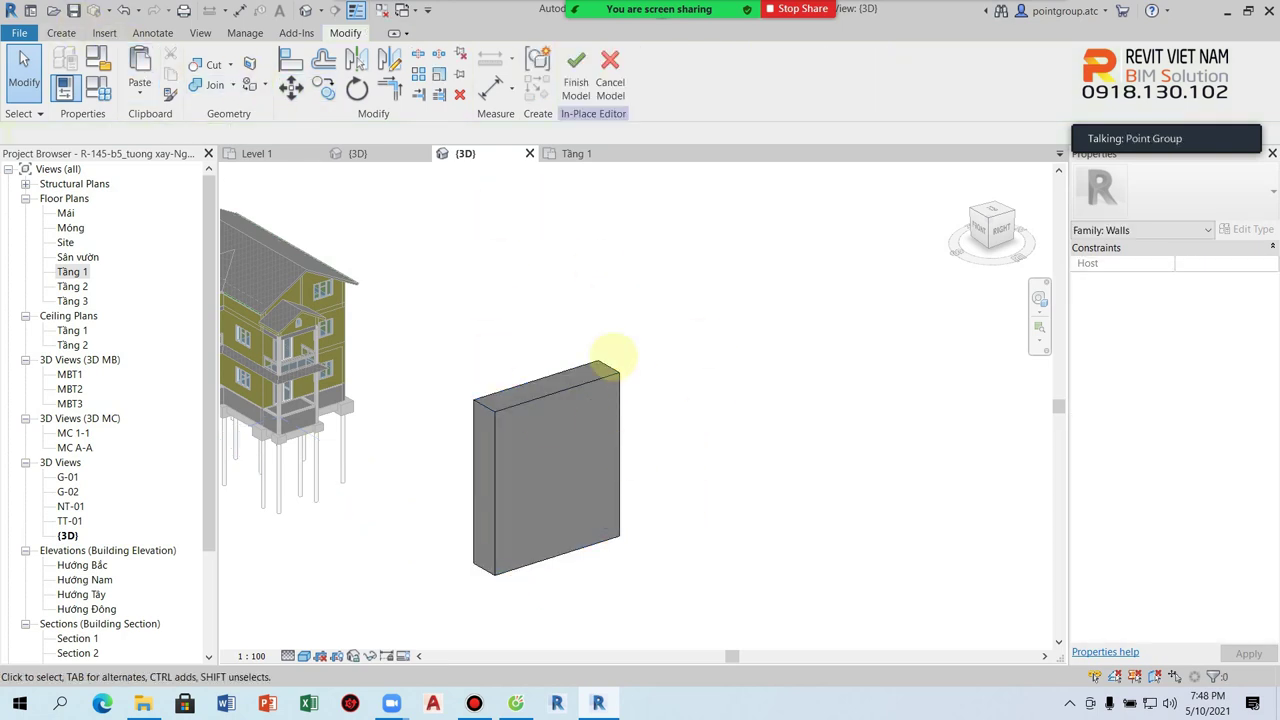
scroll(463, 345, "down", 2)
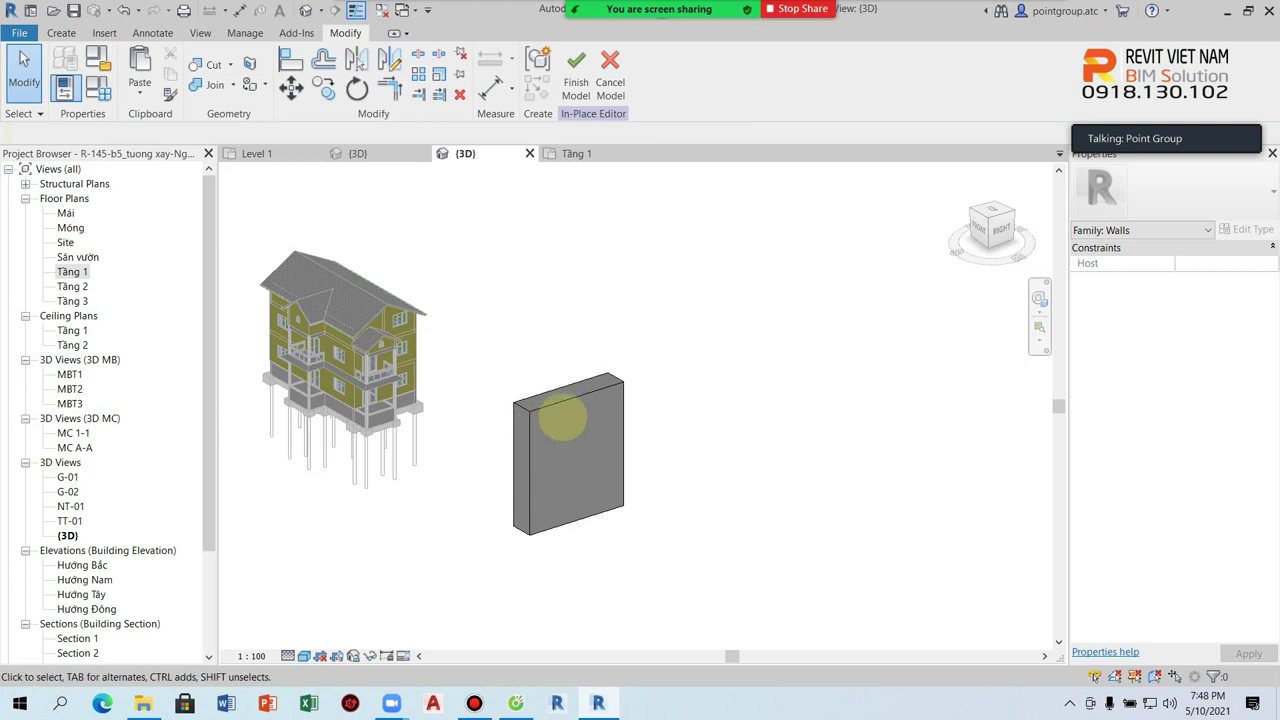
scroll(562, 414, "up", 1)
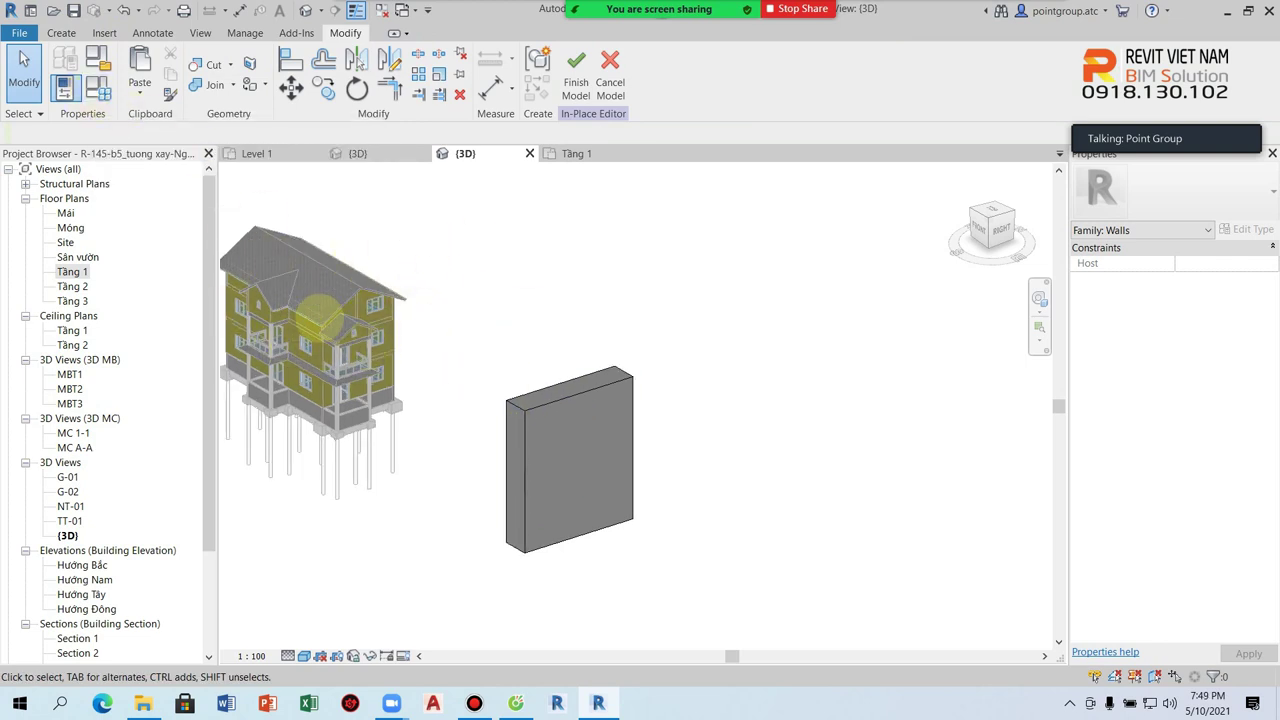
left_click(61, 33)
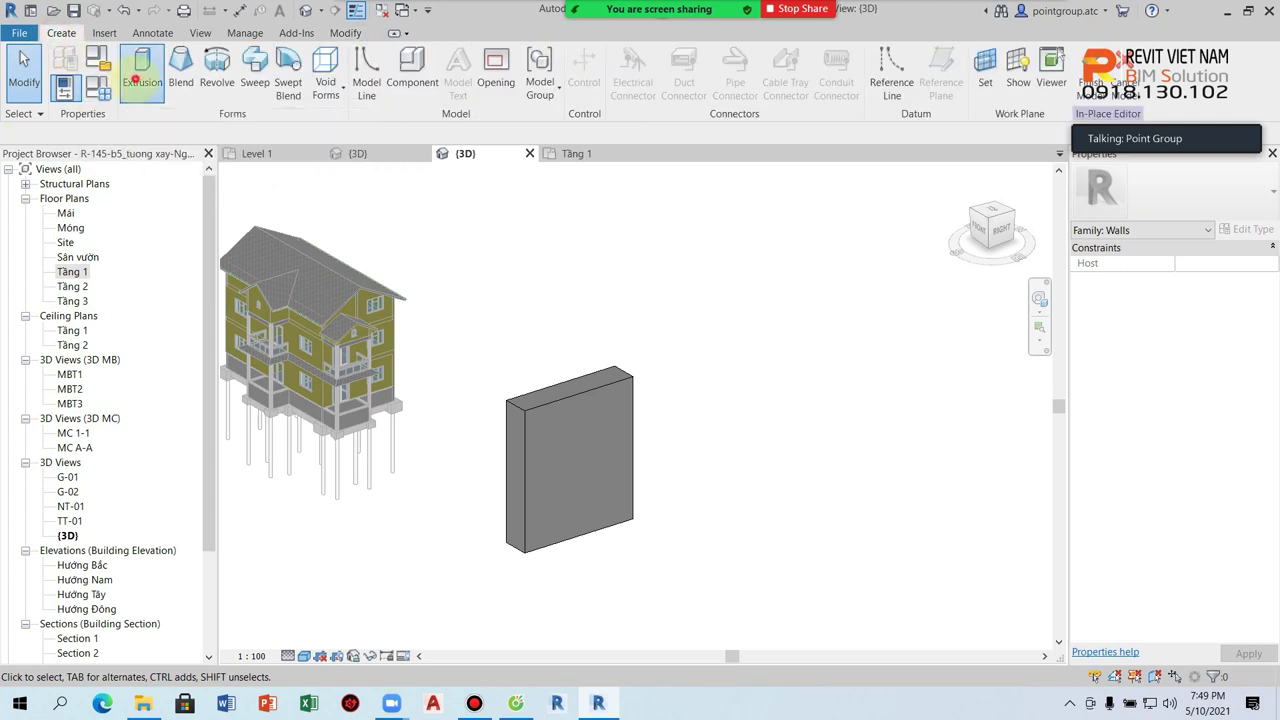
Start an extrusion on the wall block's face and sketch a three-point closed profile
left_click(138, 72)
left_click(722, 70)
left_click(532, 372)
left_click(598, 447)
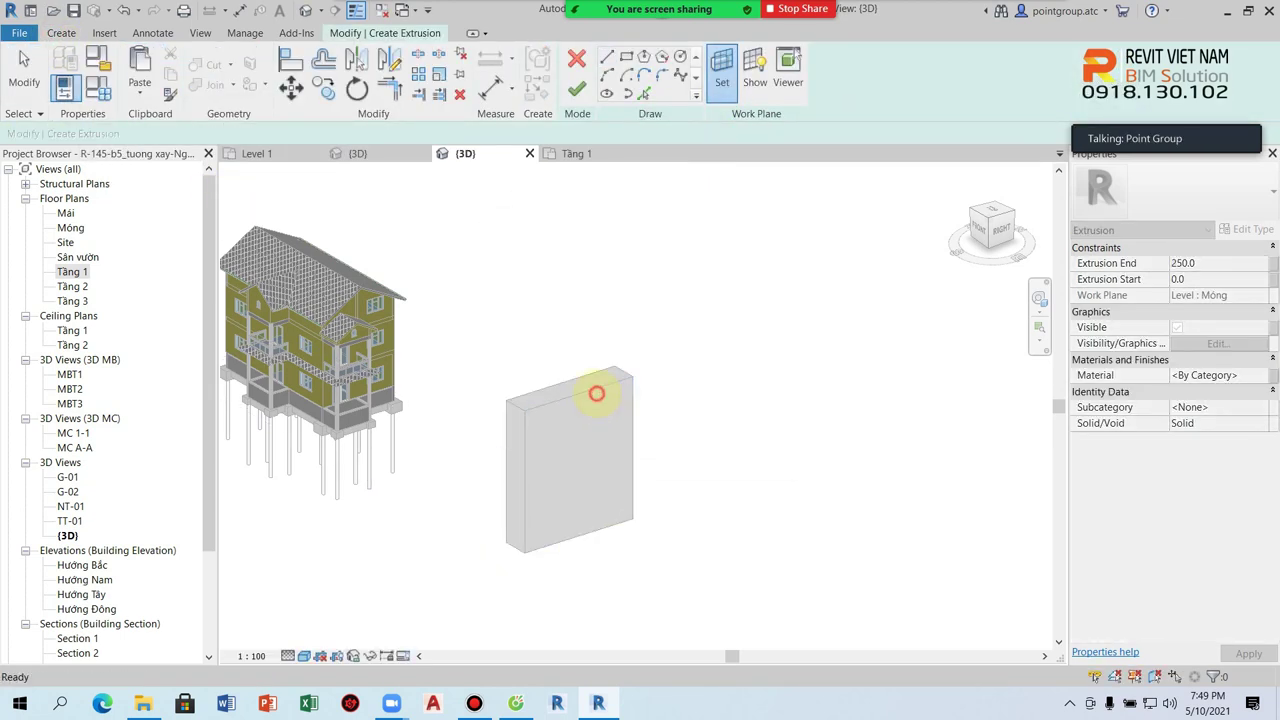
left_click(596, 393)
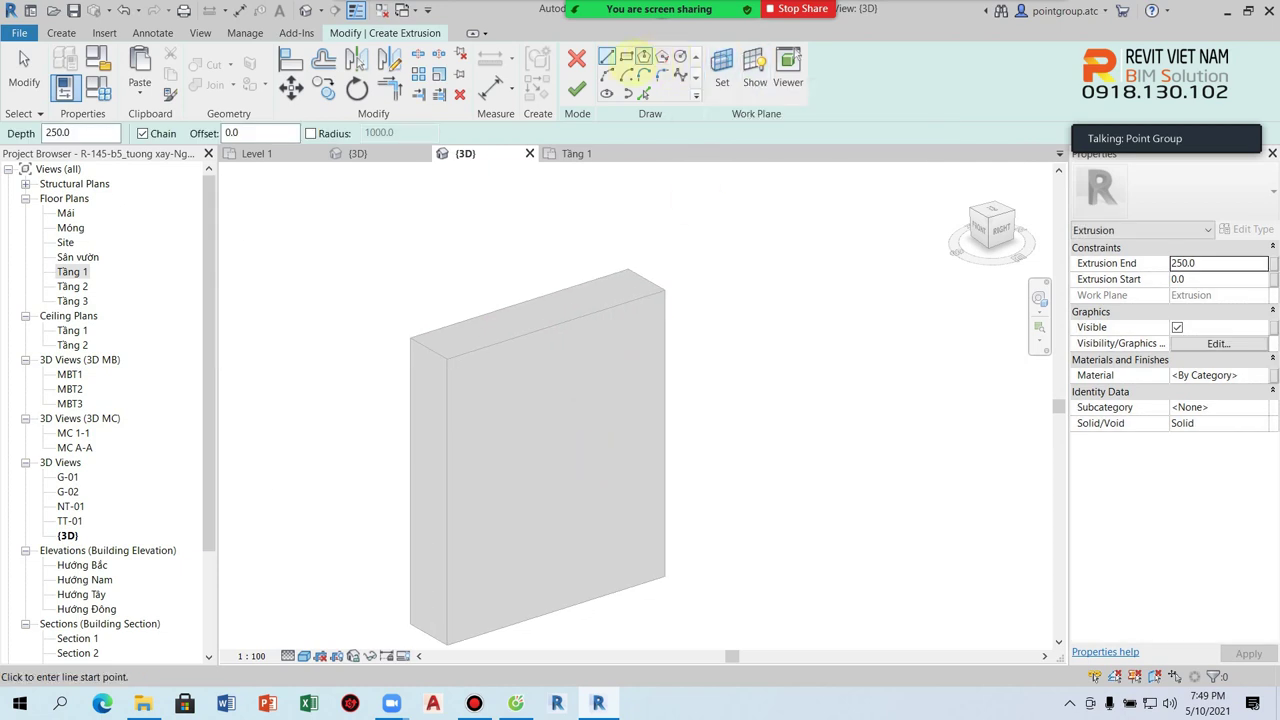
left_click(527, 518)
left_click(713, 291)
left_click(745, 472)
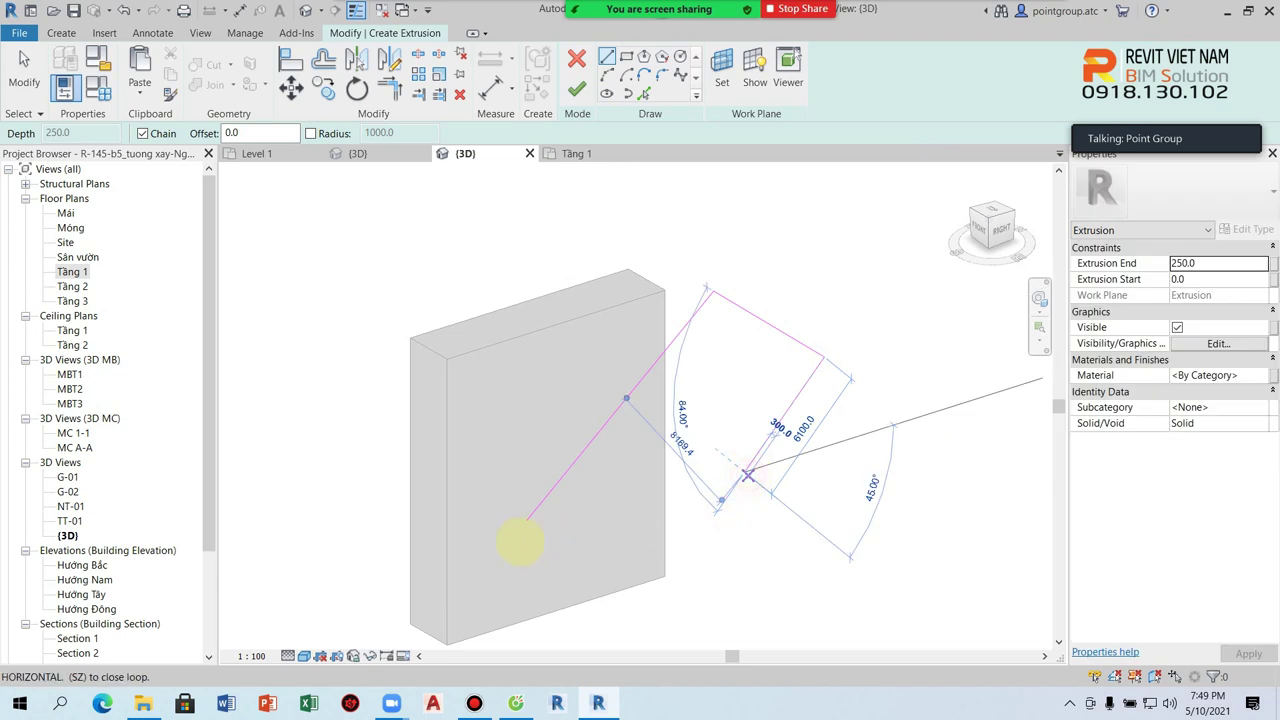
left_click(527, 518)
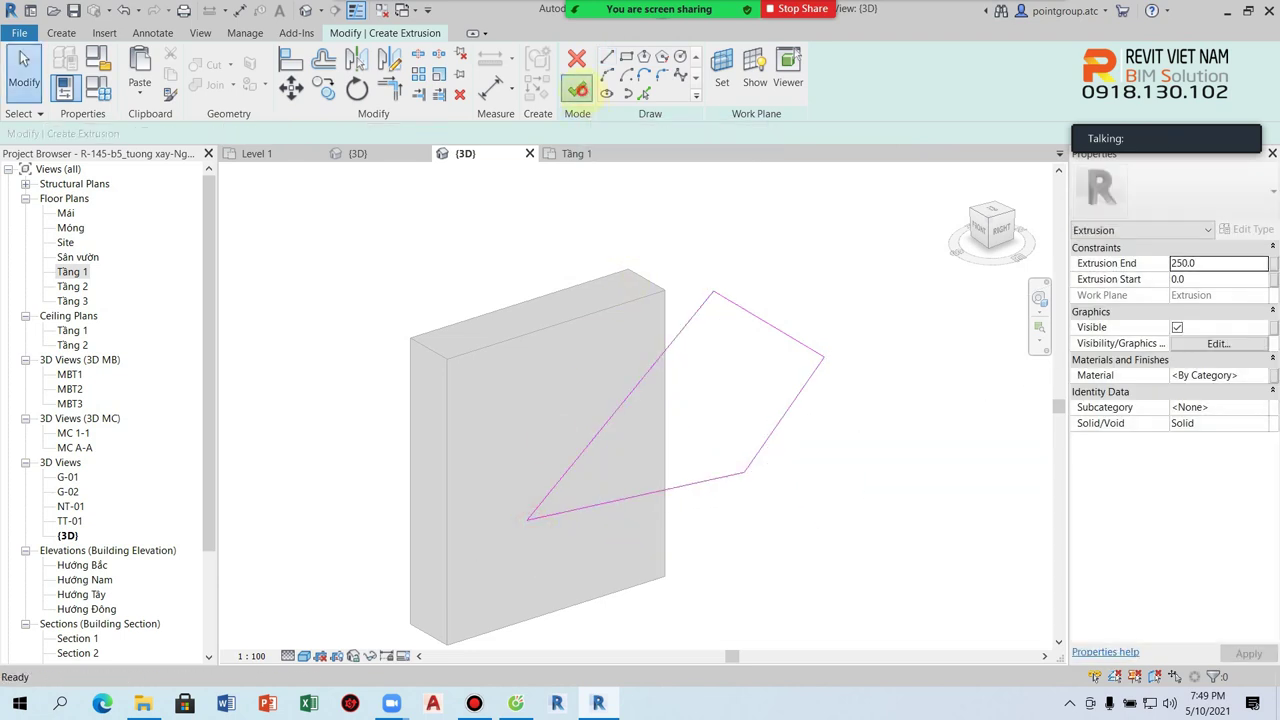
Finish the extrusion and pull it out from the wall to 2589.0 deep
left_click(577, 89)
scroll(720, 445, "down", 2)
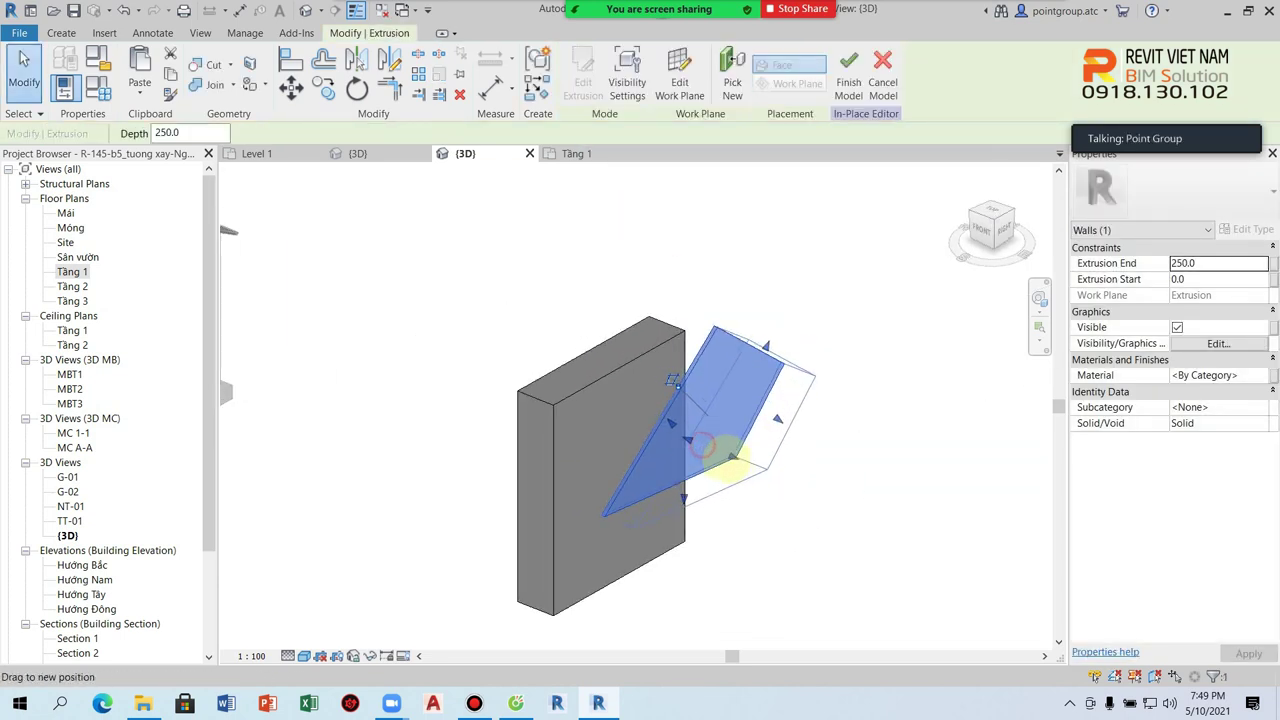
left_click_drag(704, 445, 818, 452)
left_click(818, 440)
left_click(799, 405)
Edit the extrusion's profile to round one corner with a fillet arc
double_click(799, 405)
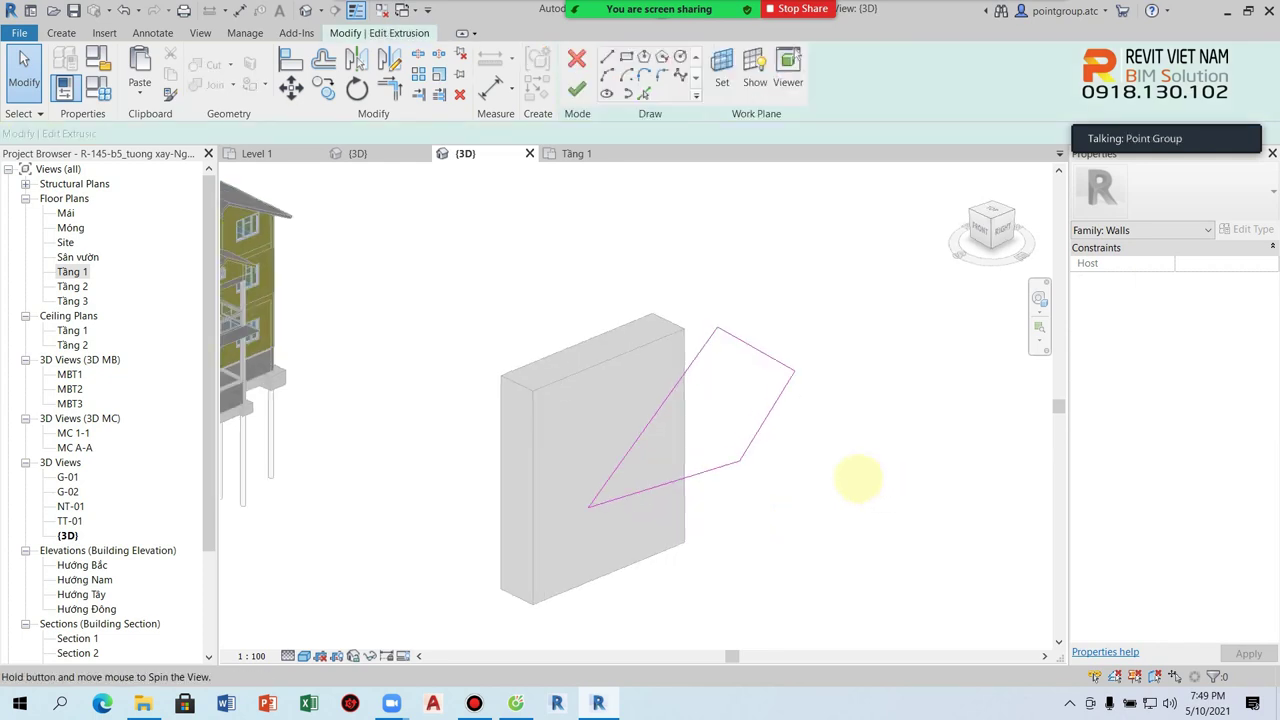
left_click(662, 75)
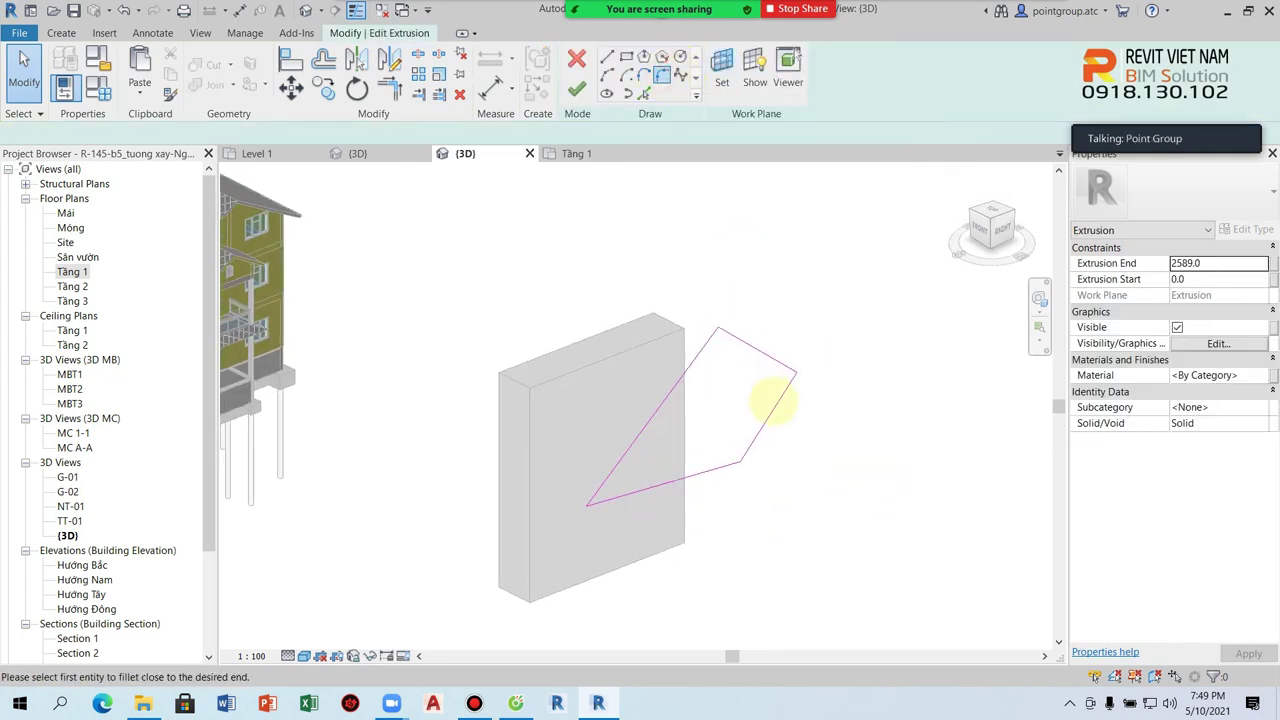
left_click(783, 392)
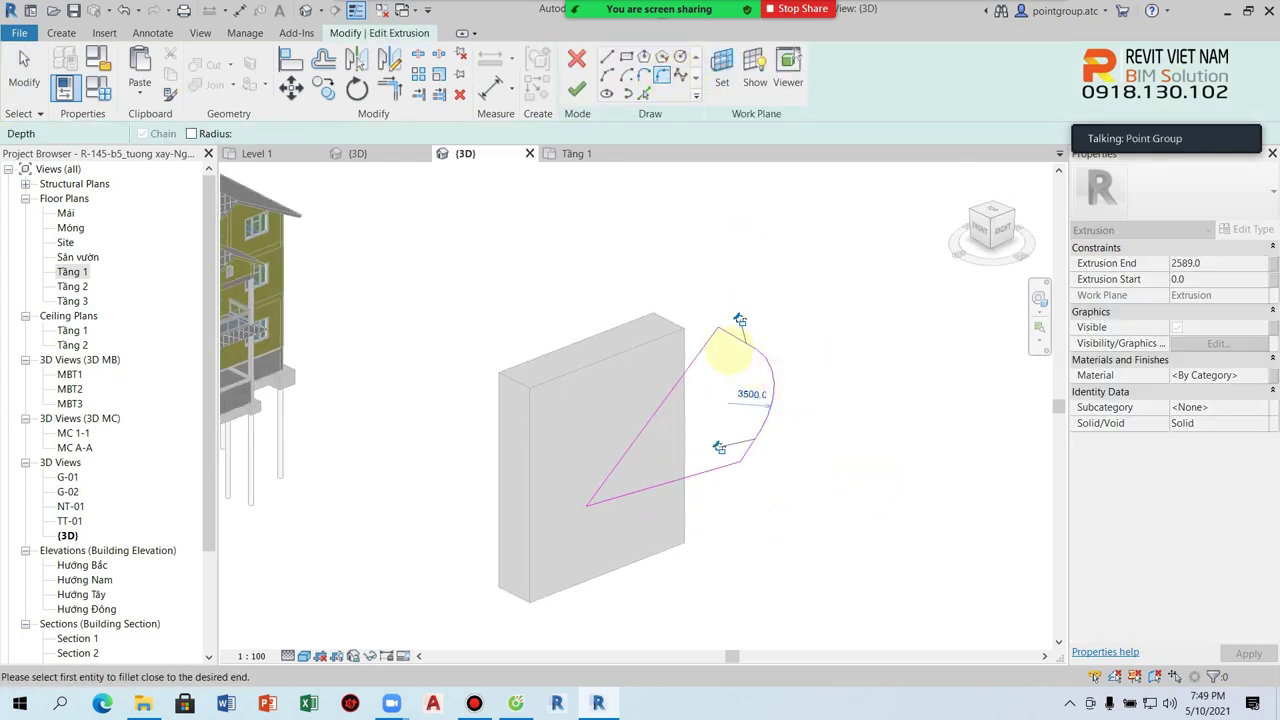
left_click(737, 337)
scroll(737, 337, "up", 2)
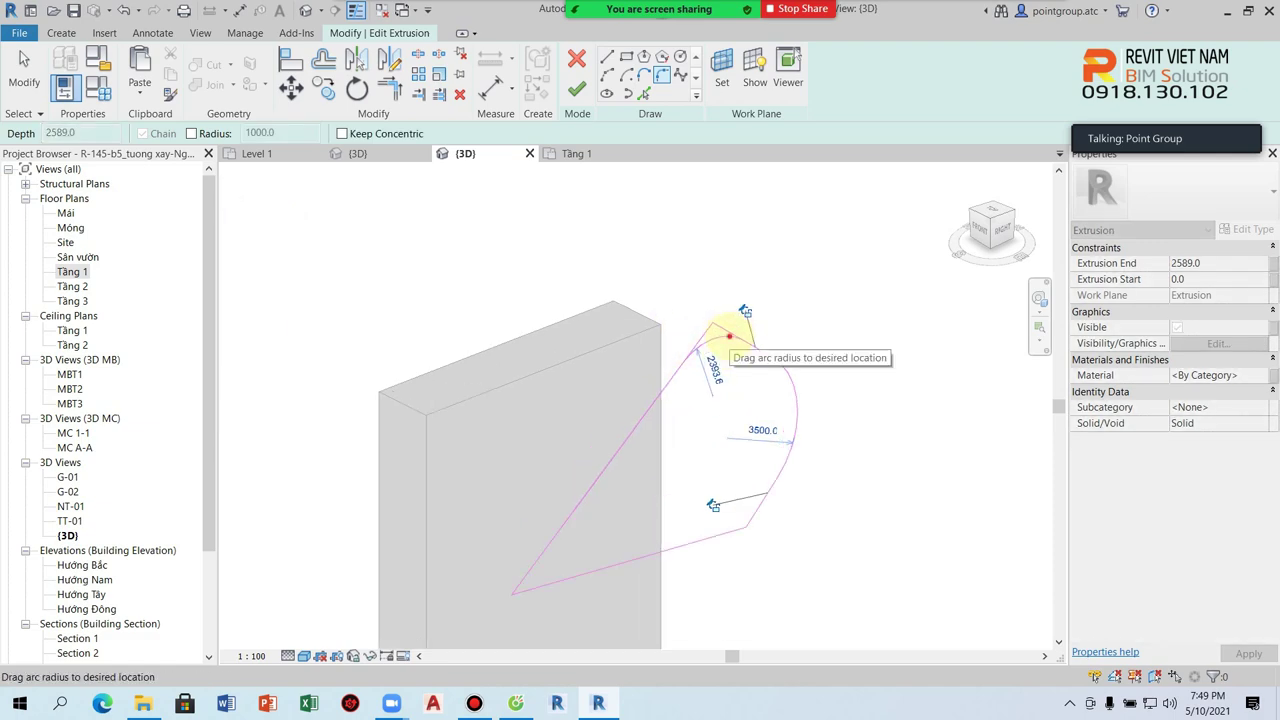
left_click(727, 300)
left_click(576, 91)
mouse_move(803, 249)
middle_mouse_down("shift")
mouse_move(789, 374)
mouse_move(877, 363)
mouse_move(598, 305)
mouse_move(600, 334)
mouse_move(737, 377)
middle_mouse_up("shift")
Round a second profile corner to give the extrusion a teardrop shape
left_click(663, 423)
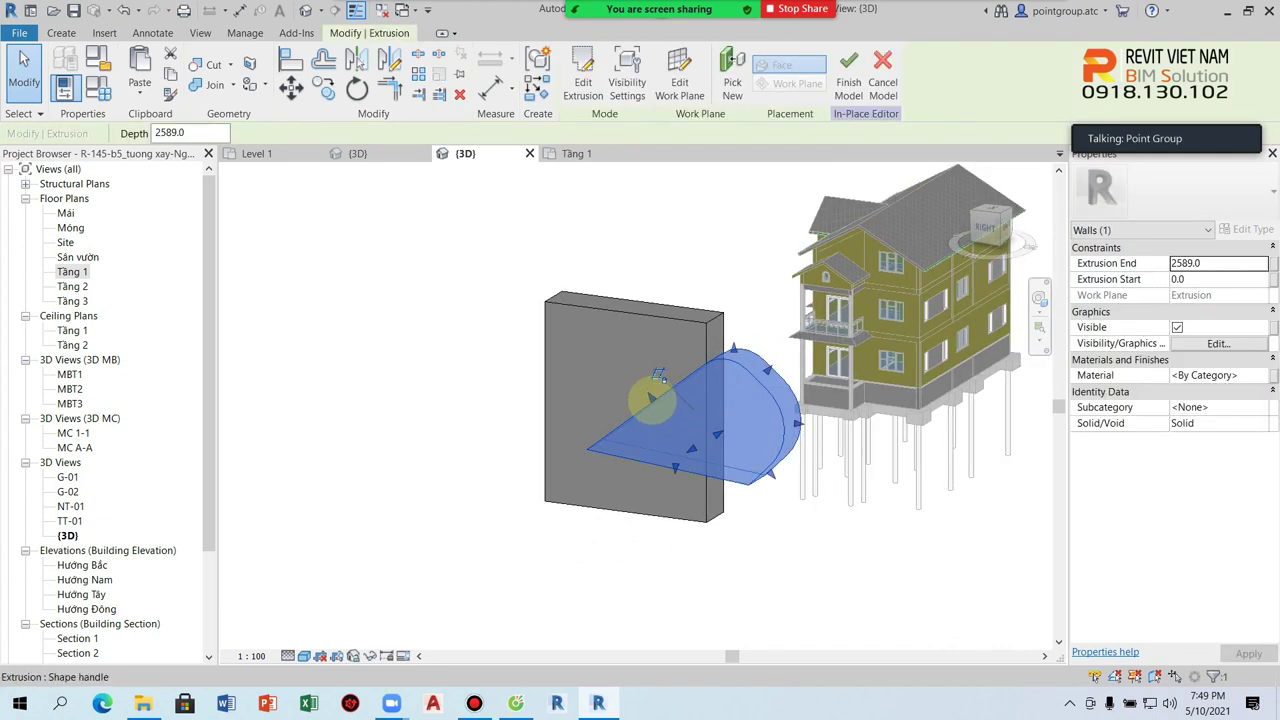
double_click(660, 393)
left_click(662, 74)
left_click(638, 449)
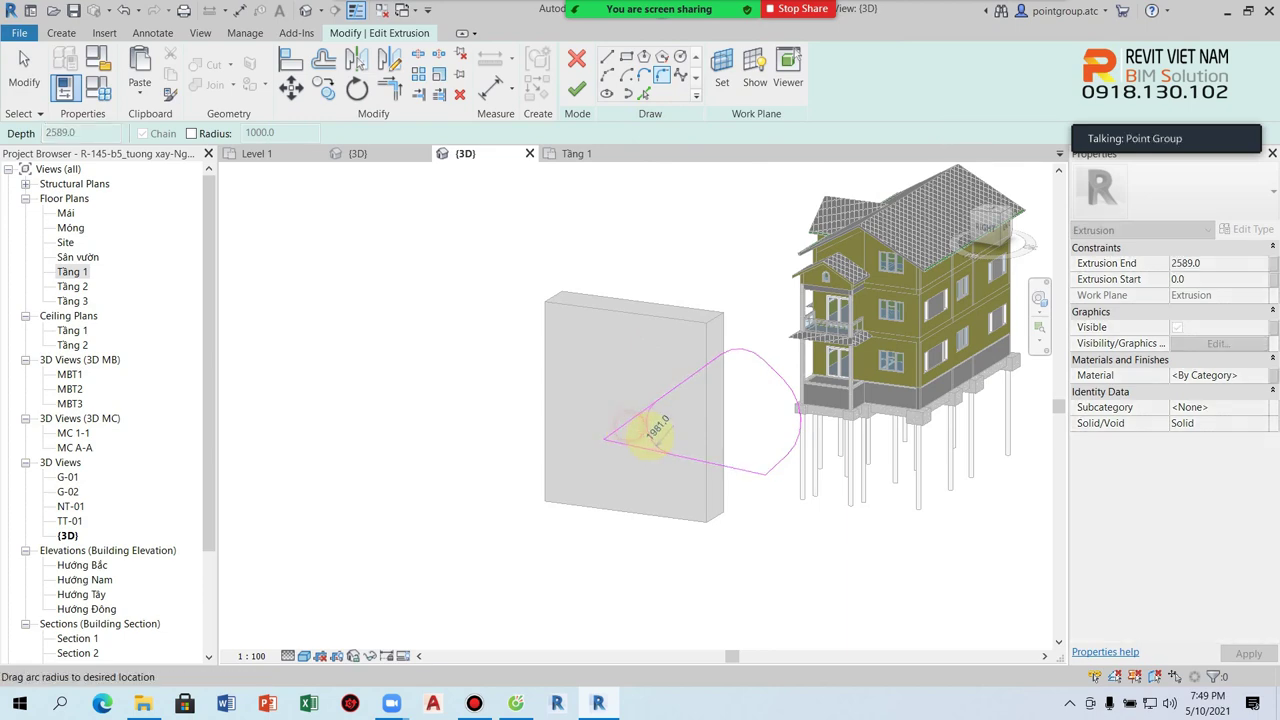
left_click(655, 430)
left_click(576, 88)
left_click(526, 397)
mouse_move(526, 397)
middle_mouse_down("shift")
mouse_move(863, 451)
mouse_move(786, 468)
mouse_move(794, 486)
middle_mouse_up("shift")
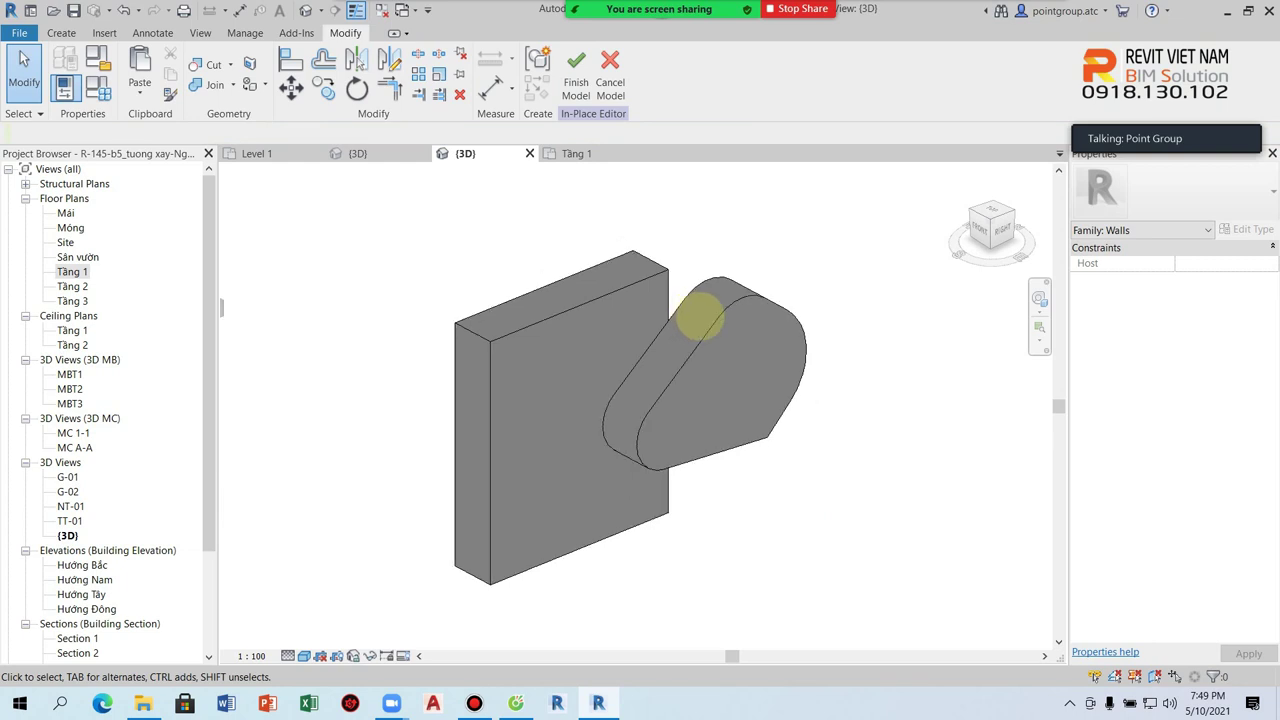
On the Tầng 1 plan, draw a 13000 reference line in front of the wall
double_click(72, 271)
scroll(737, 400, "down", 2)
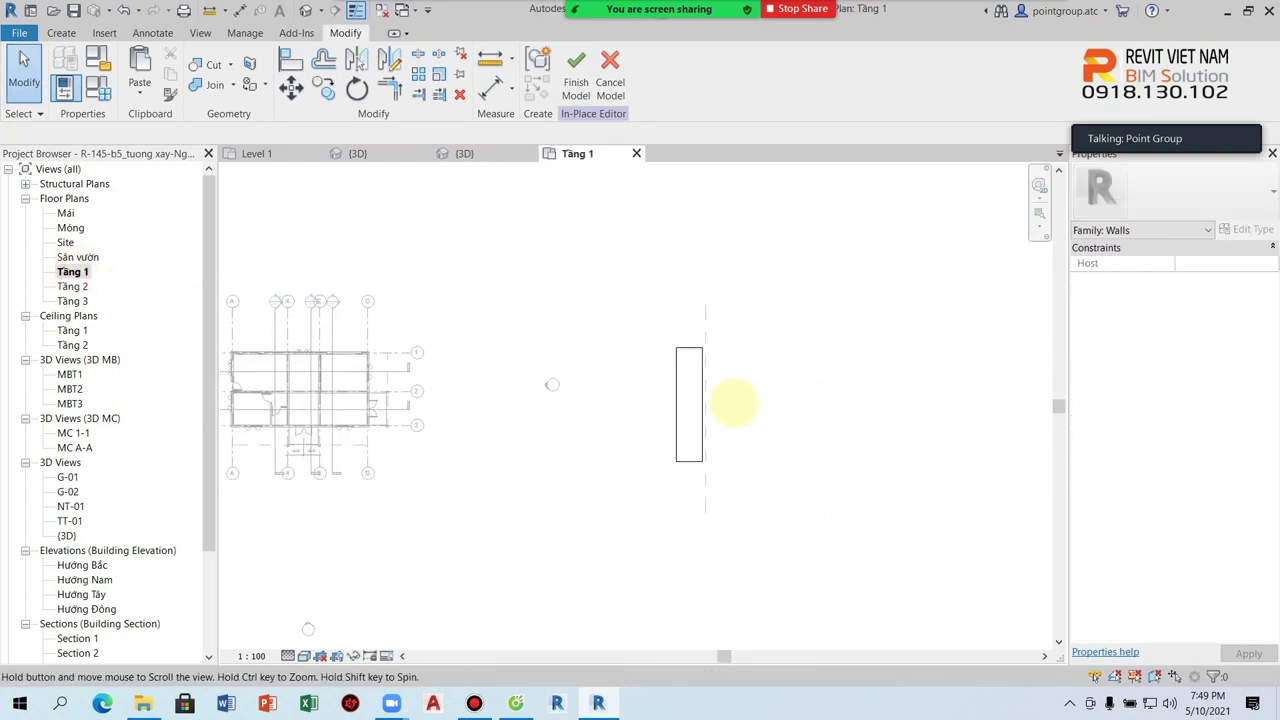
scroll(686, 343, "up", 2)
left_click(61, 33)
middle_click_drag(925, 357, 881, 357)
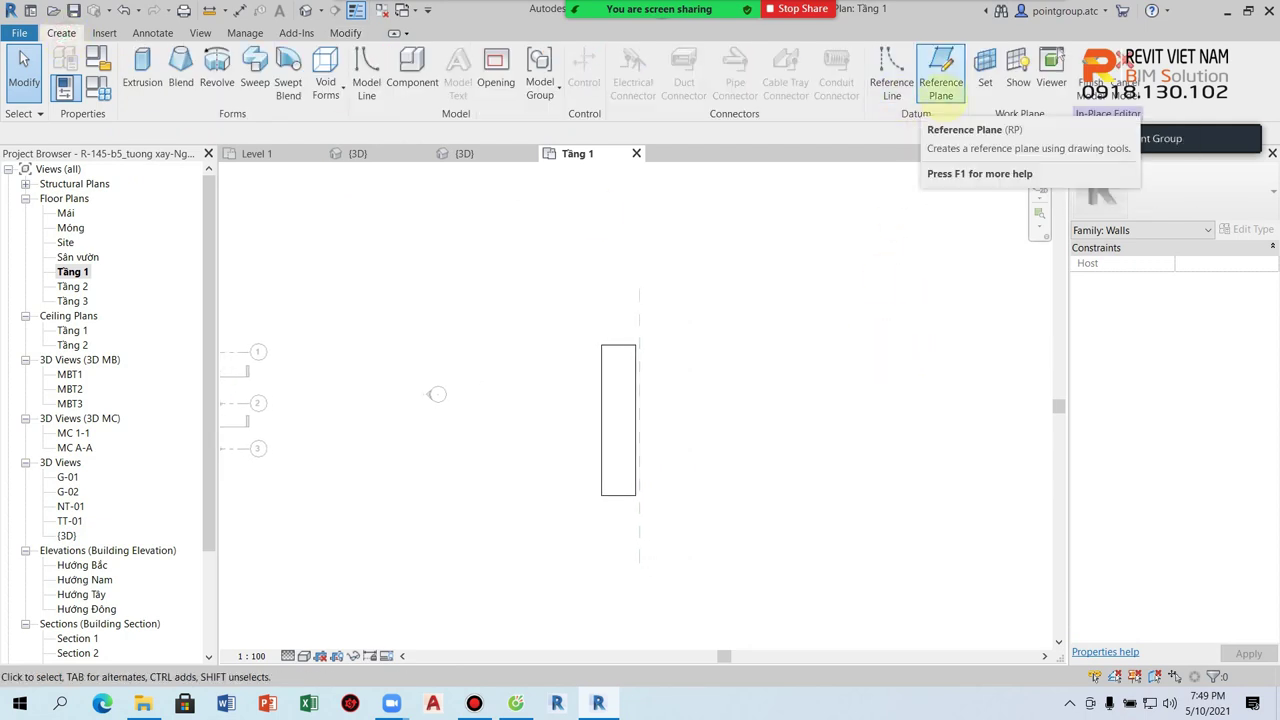
left_click(891, 75)
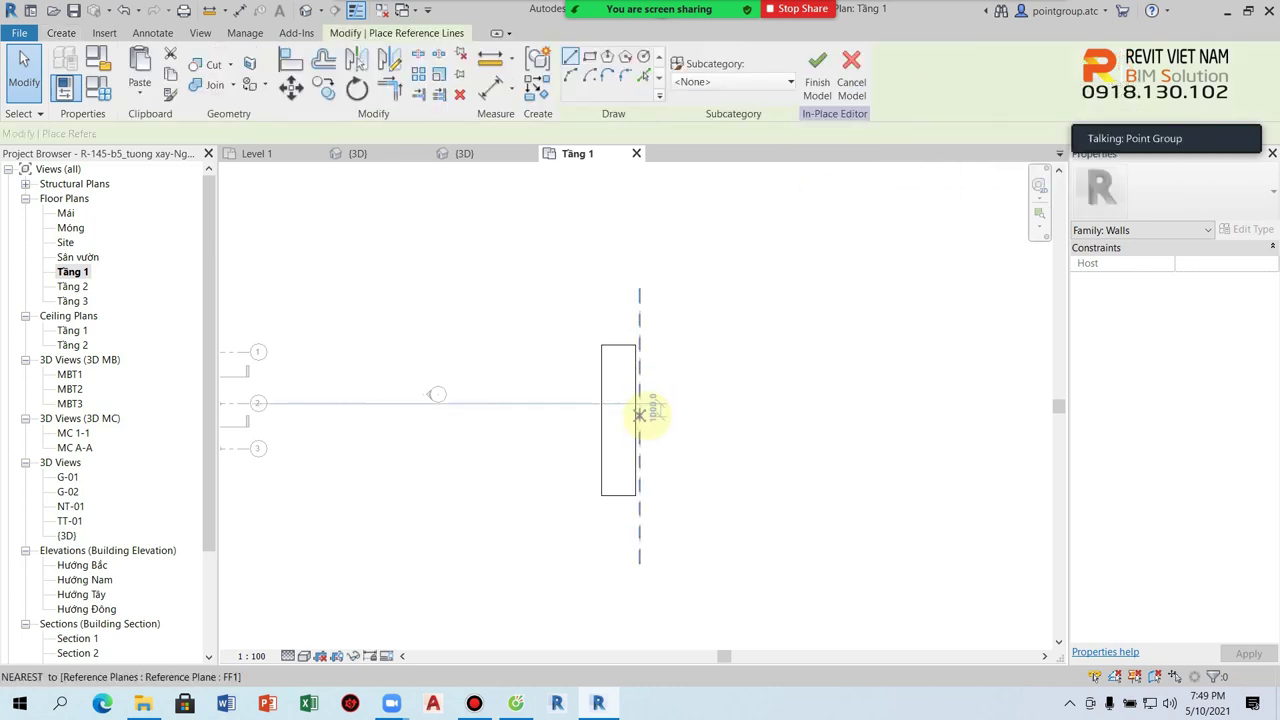
scroll(666, 428, "up", 1)
scroll(645, 330, "up", 1)
left_click(640, 312)
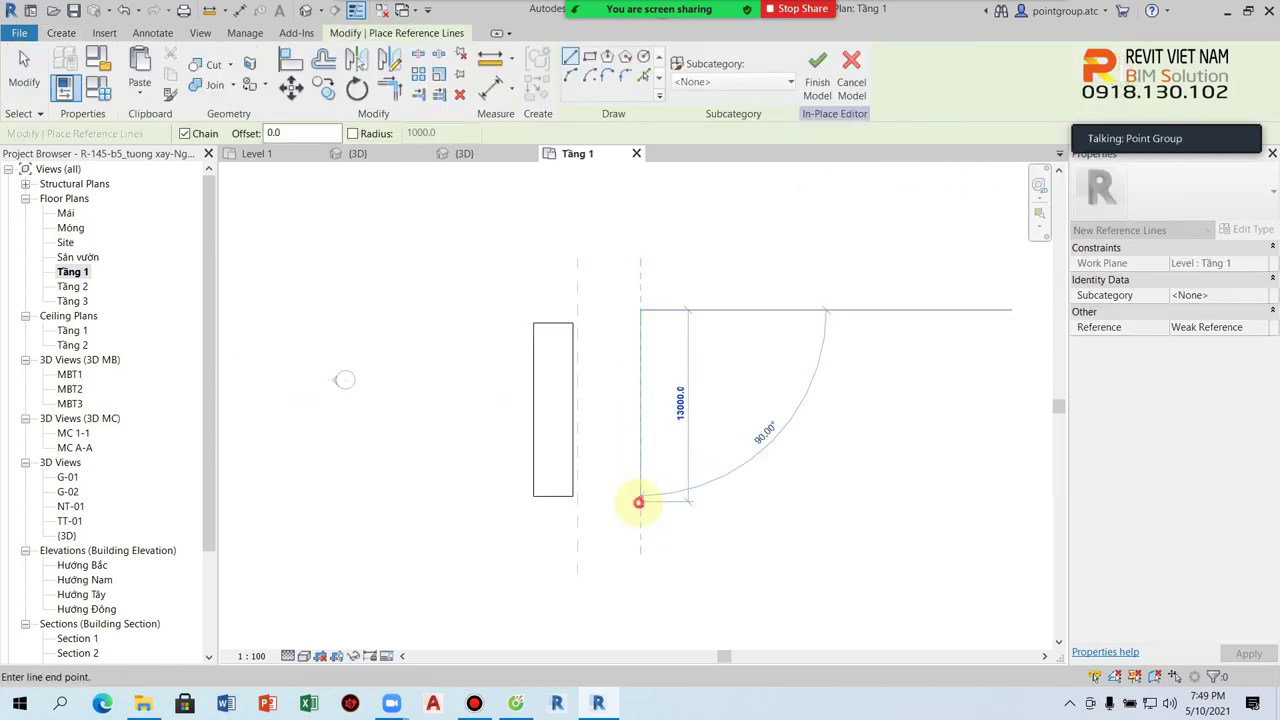
left_click(640, 500)
key("Escape")
key("Escape")
Back in 3D, select the new reference line to check its planes
left_click(305, 10)
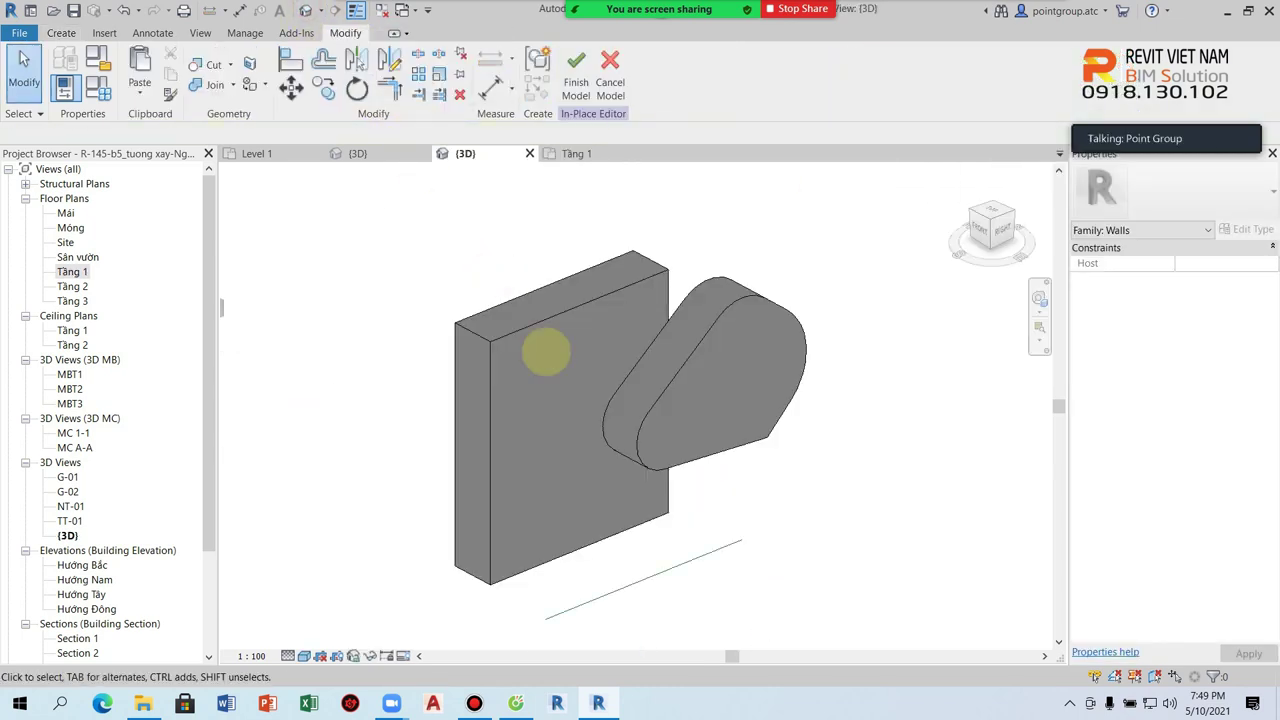
left_click(645, 592)
scroll(648, 590, "up", 2)
key("Escape")
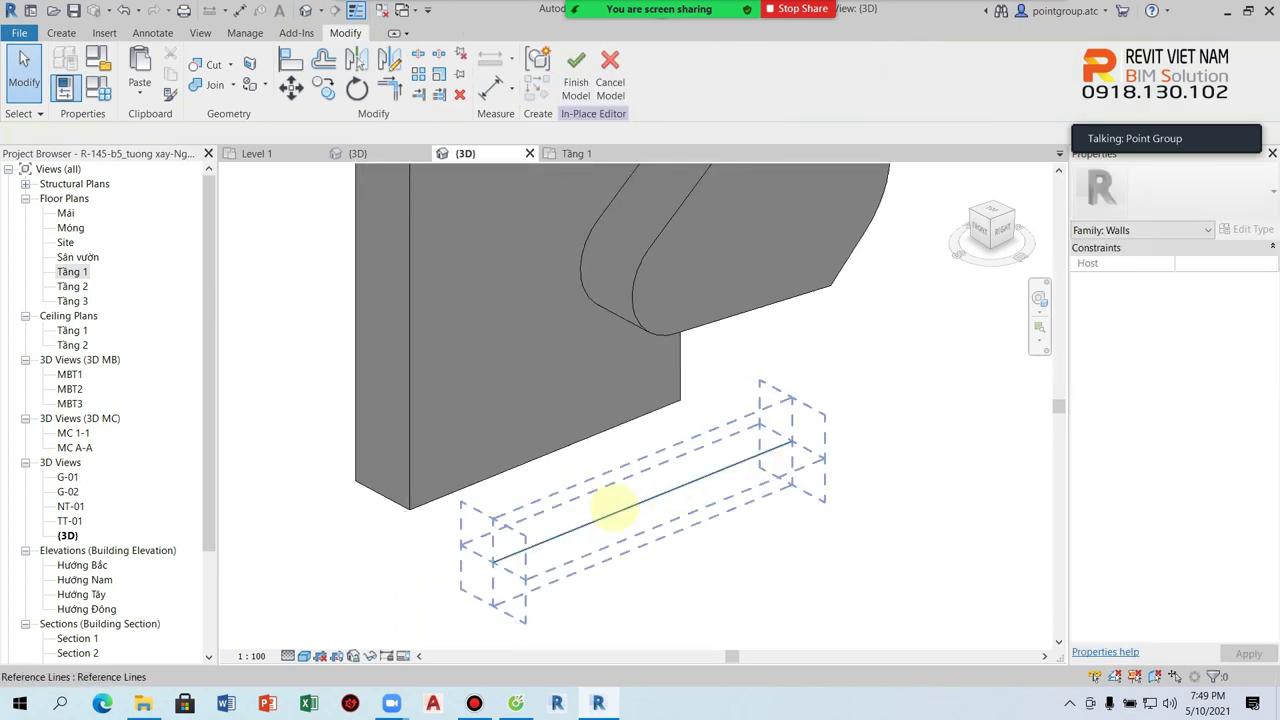
scroll(492, 555, "up", 2)
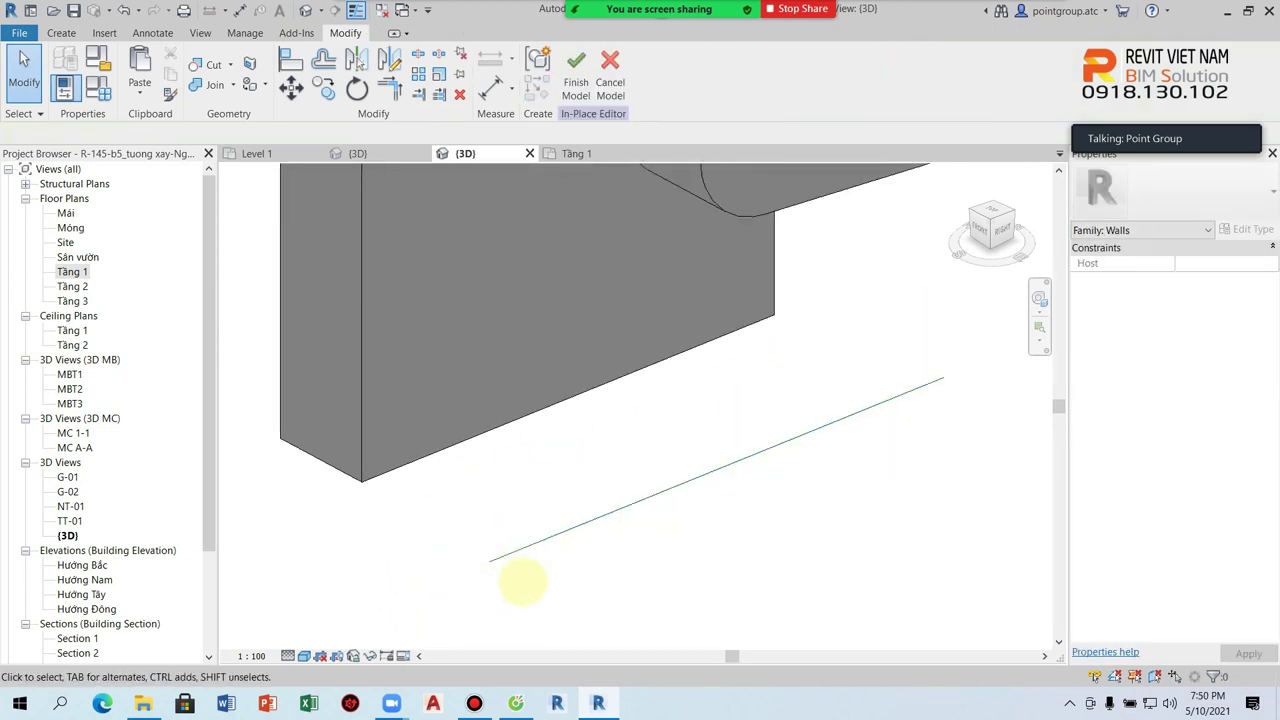
left_click(543, 538)
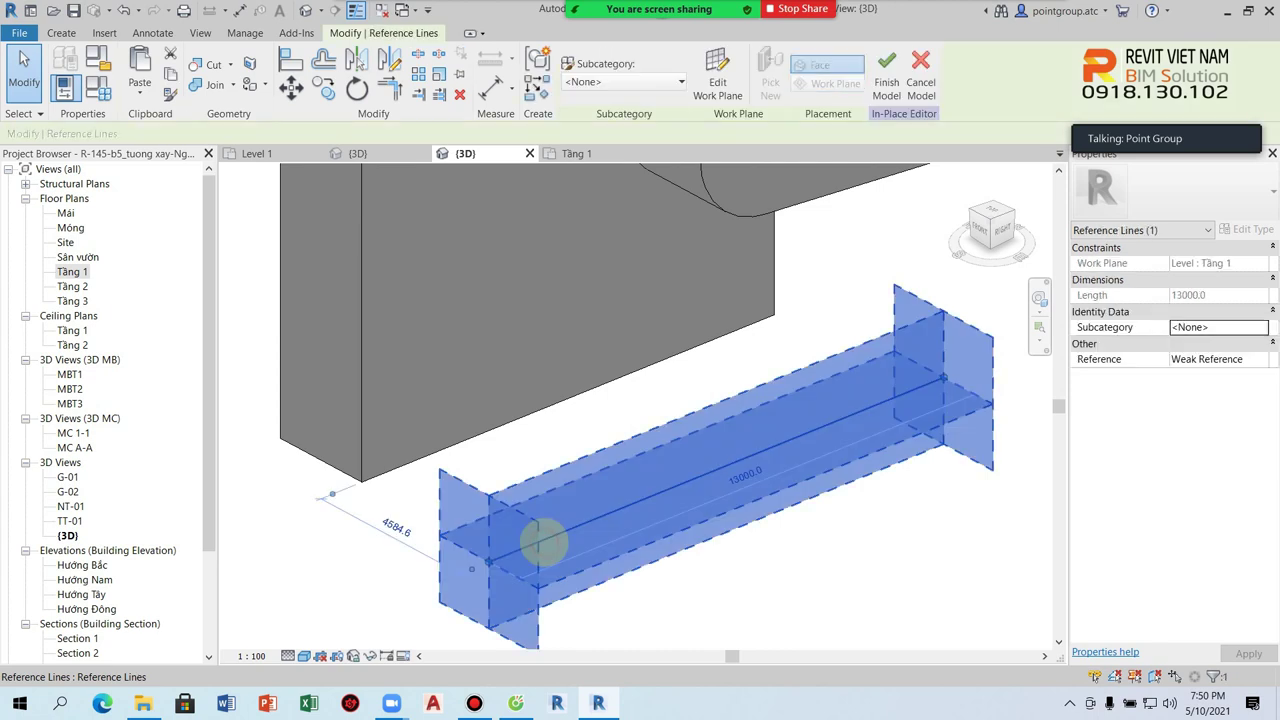
key("Escape")
scroll(735, 500, "down", 2)
middle_click_drag(772, 517, 637, 540)
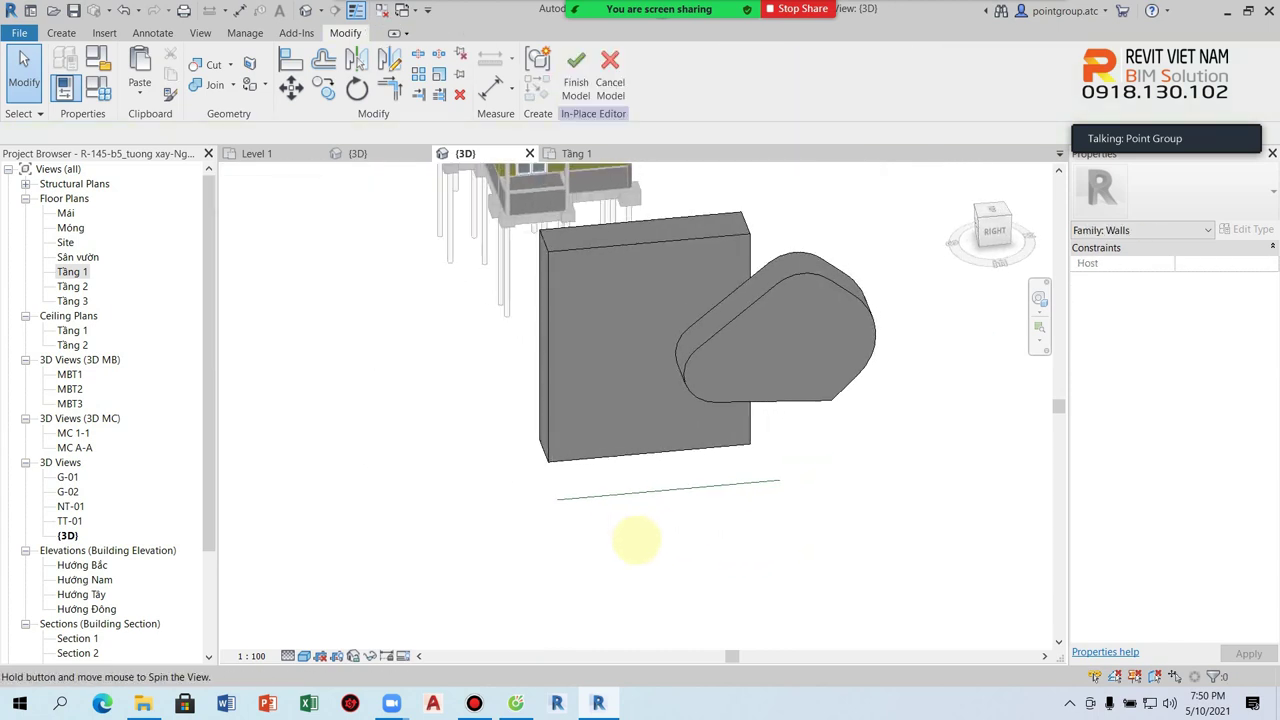
Set the work plane by picking, cycling to the reference line's vertical plane
left_click(61, 32)
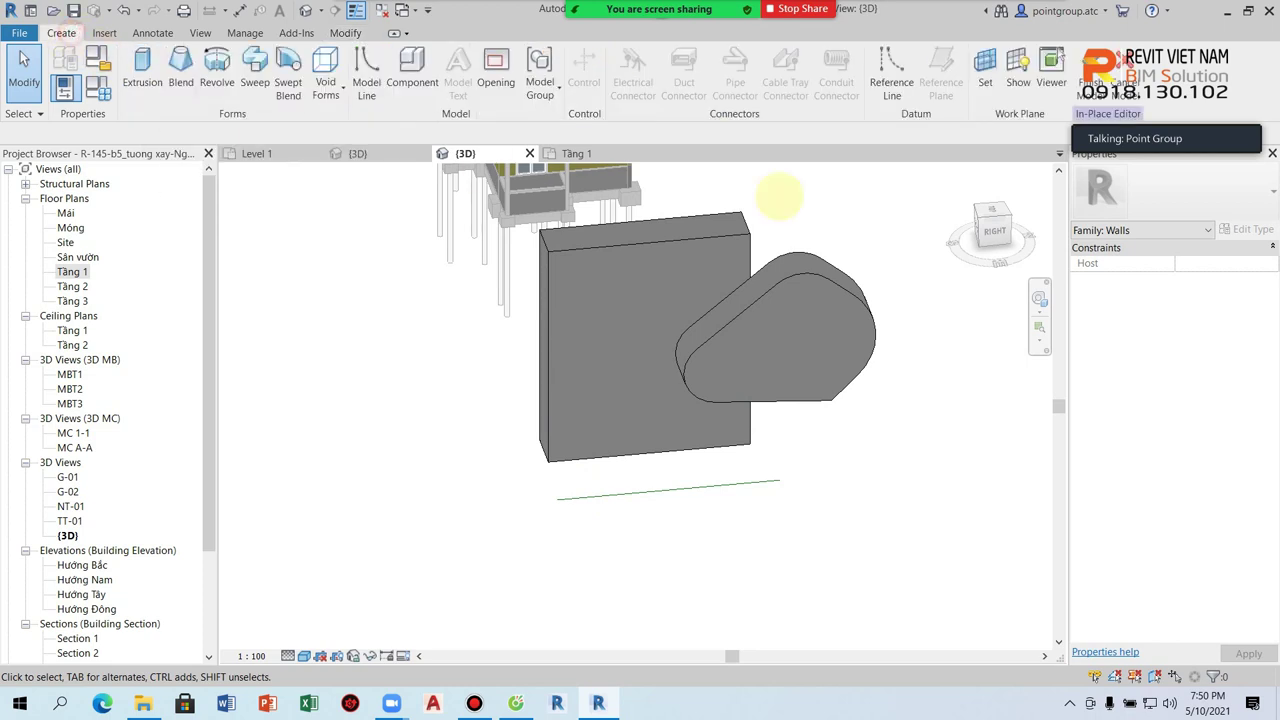
left_click(985, 68)
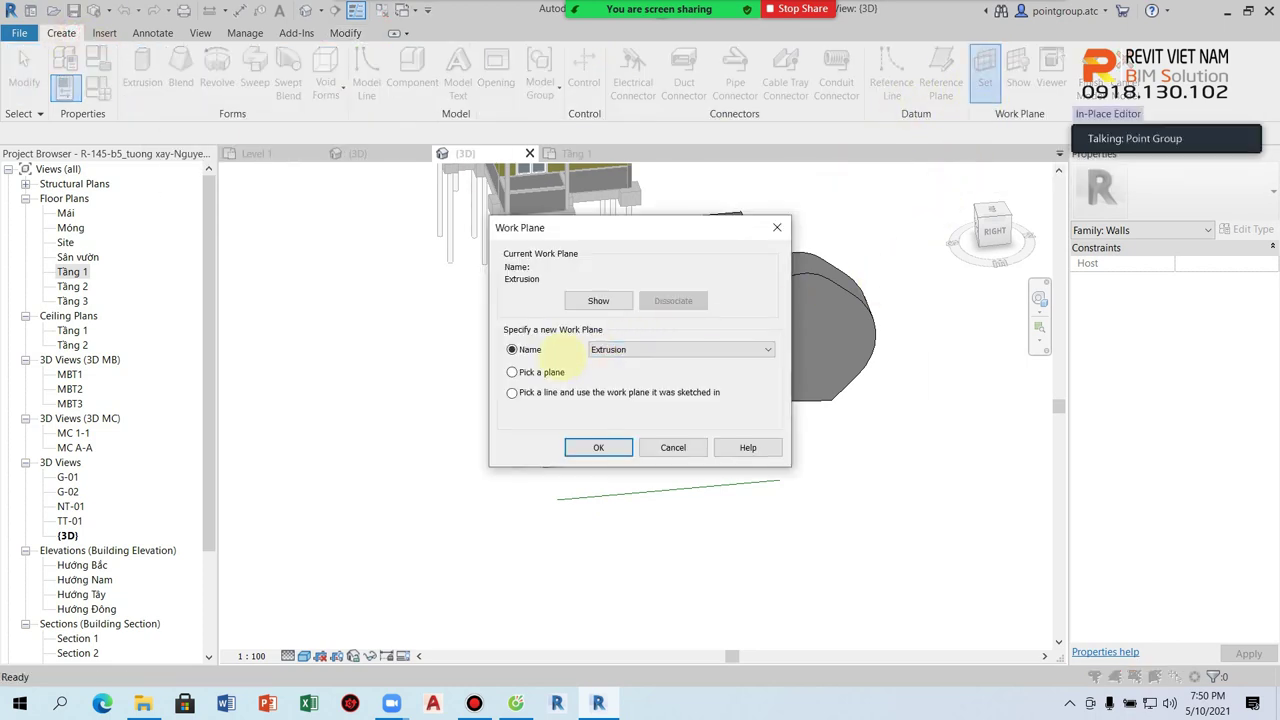
left_click(598, 447)
scroll(608, 490, "up", 2)
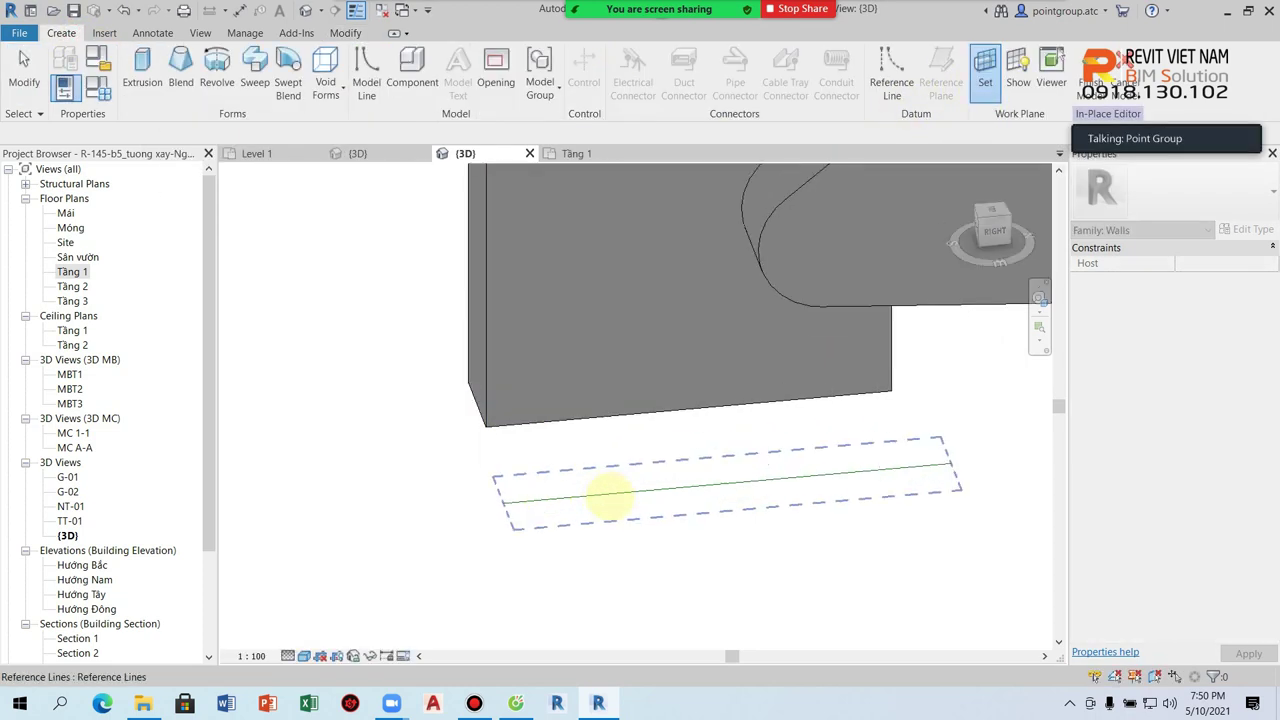
key("Tab")
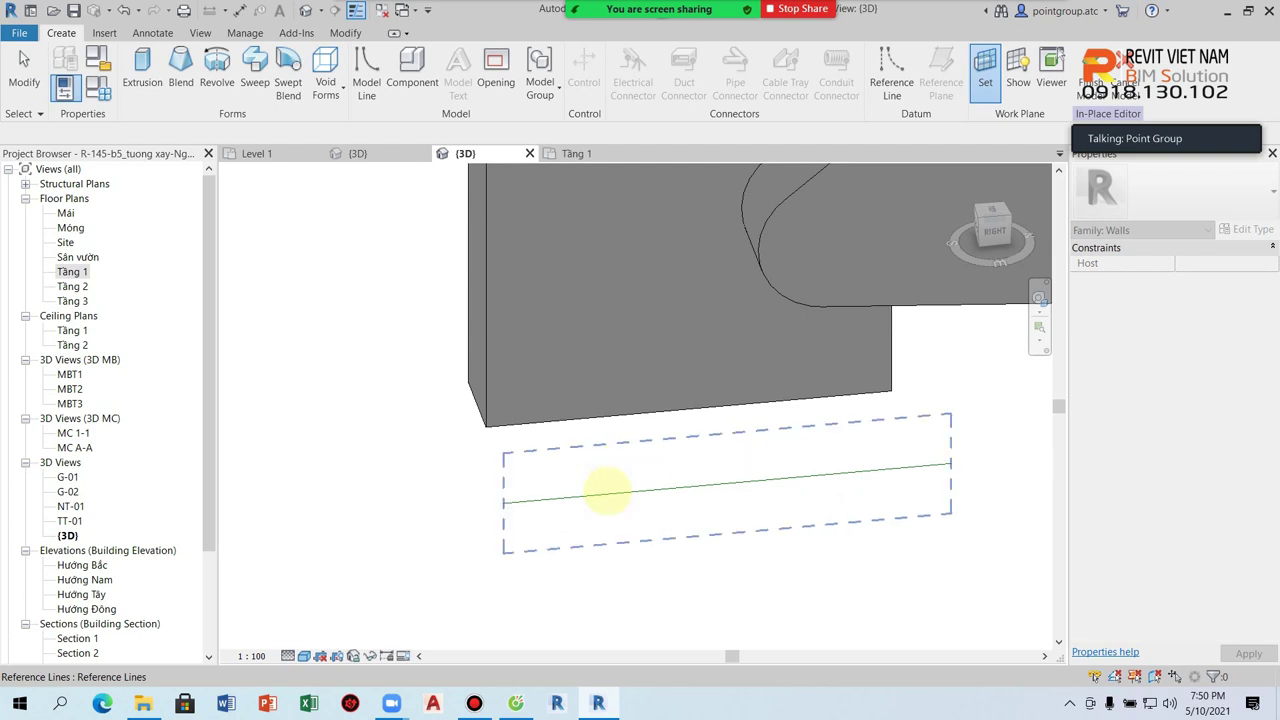
On that vertical plane, draw a sloping 19700 reference line from the first line's end
left_click(607, 490)
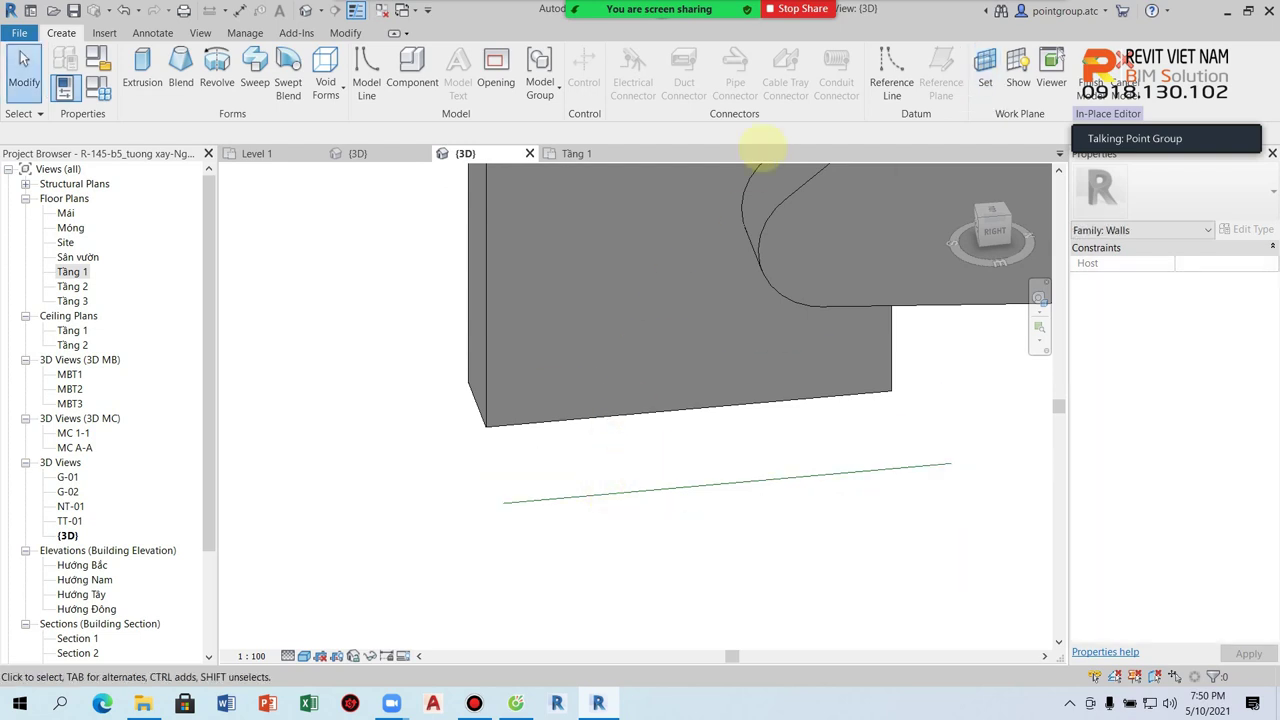
left_click(891, 85)
left_click(952, 463)
mouse_move(955, 461)
middle_mouse_down("shift")
mouse_move(623, 420)
mouse_move(543, 357)
middle_mouse_up("shift")
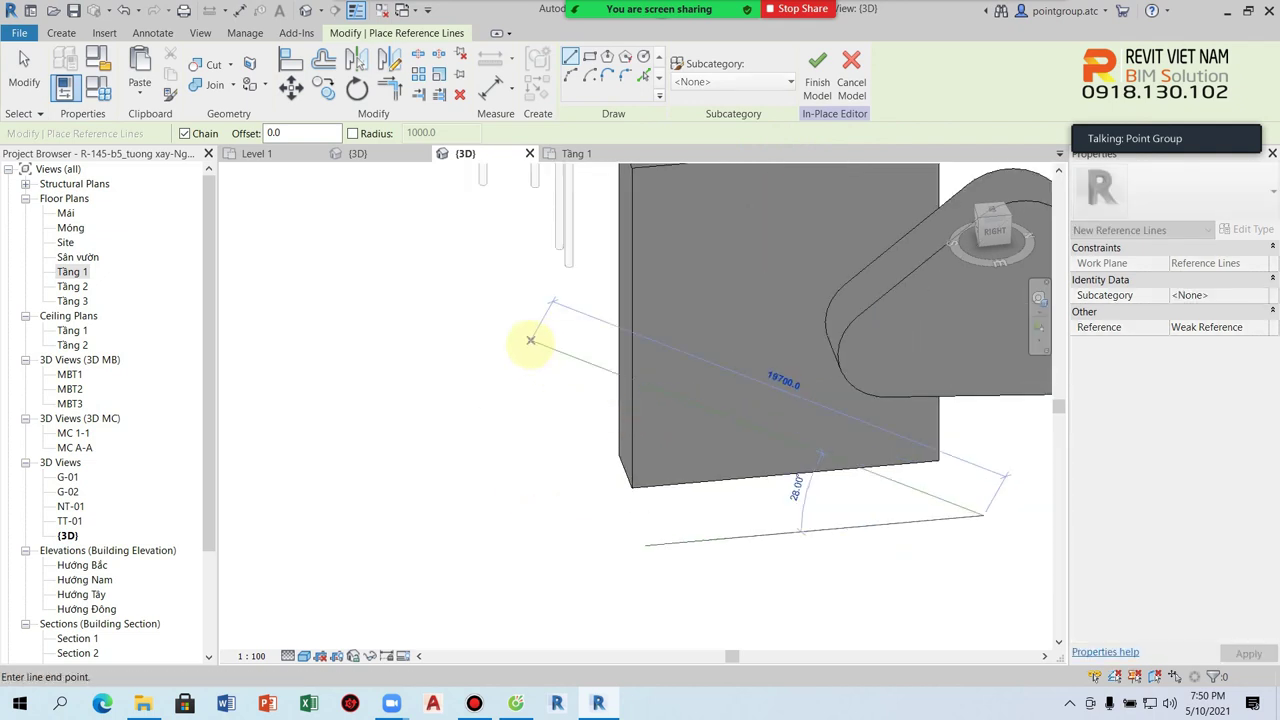
key("Escape")
key("Escape")
mouse_move(674, 466)
middle_mouse_down("shift")
mouse_move(666, 517)
mouse_move(402, 305)
middle_mouse_up("shift")
Start a new solid extrusion and bring up its work plane settings
left_click(61, 32)
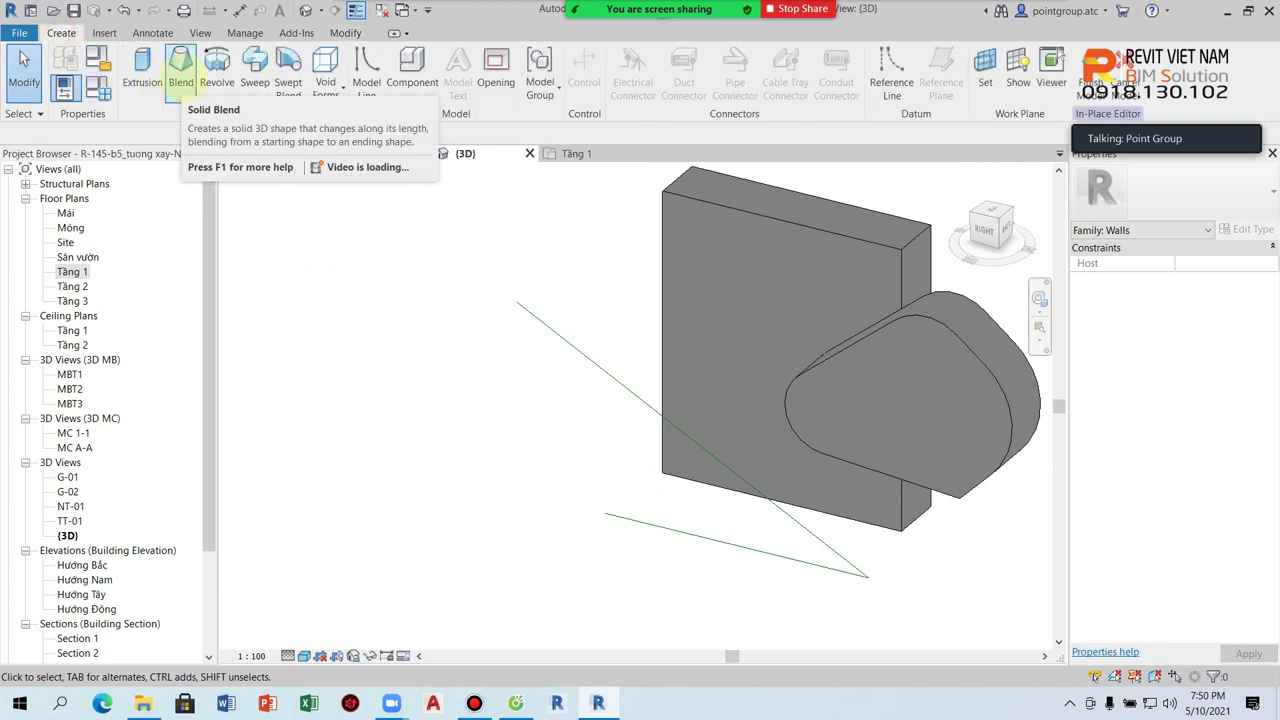
left_click(143, 78)
left_click(722, 72)
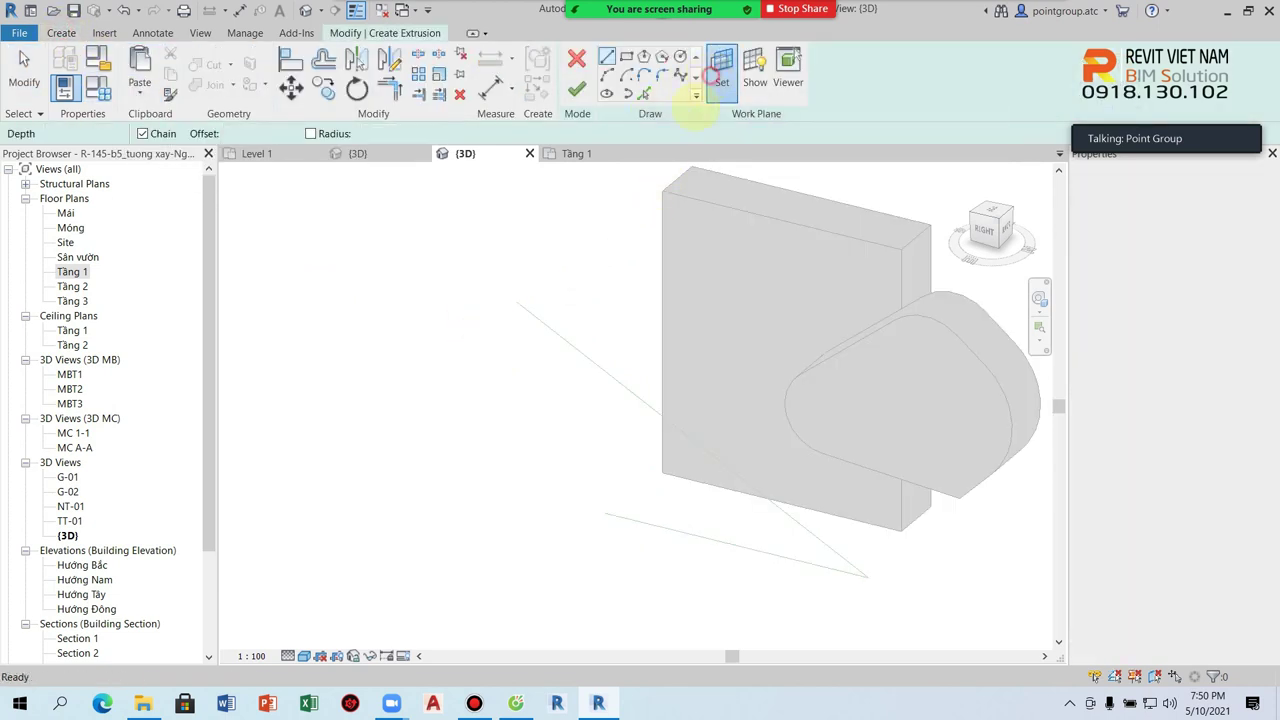
On the sloping reference line's plane, extrude a 250-deep rectangle about 3800 by 4000
left_click(592, 446)
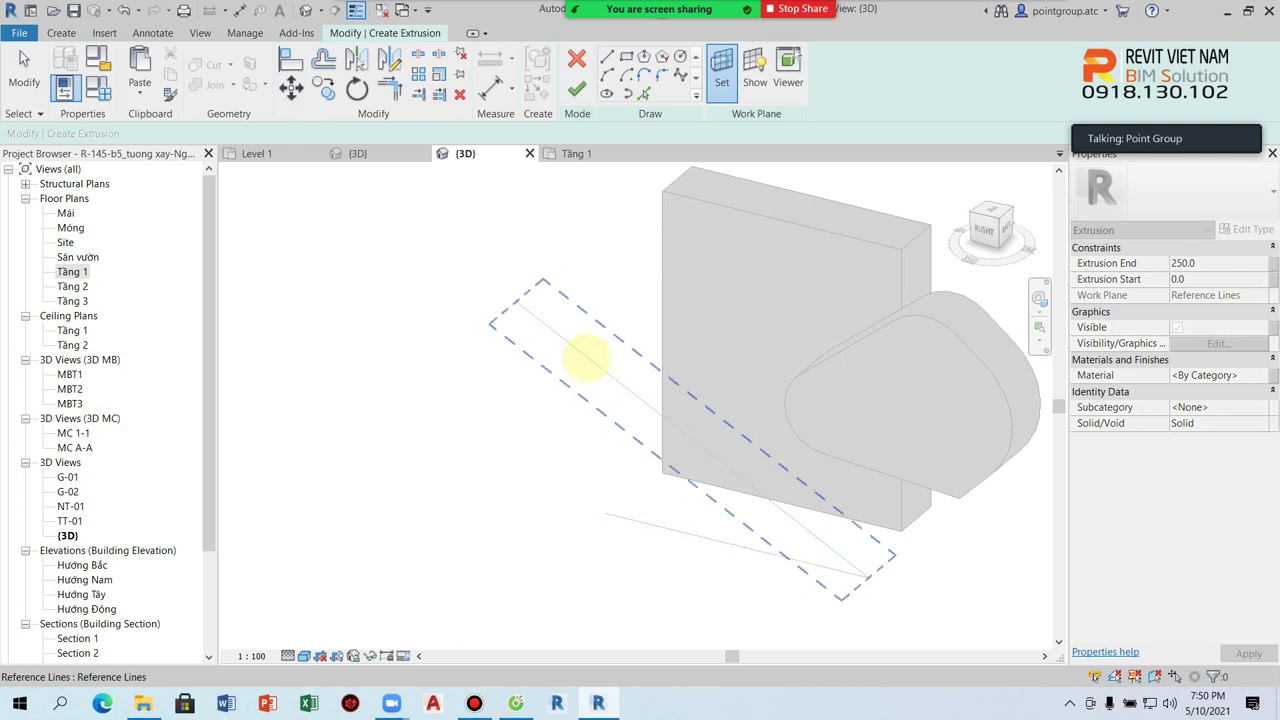
left_click(586, 355)
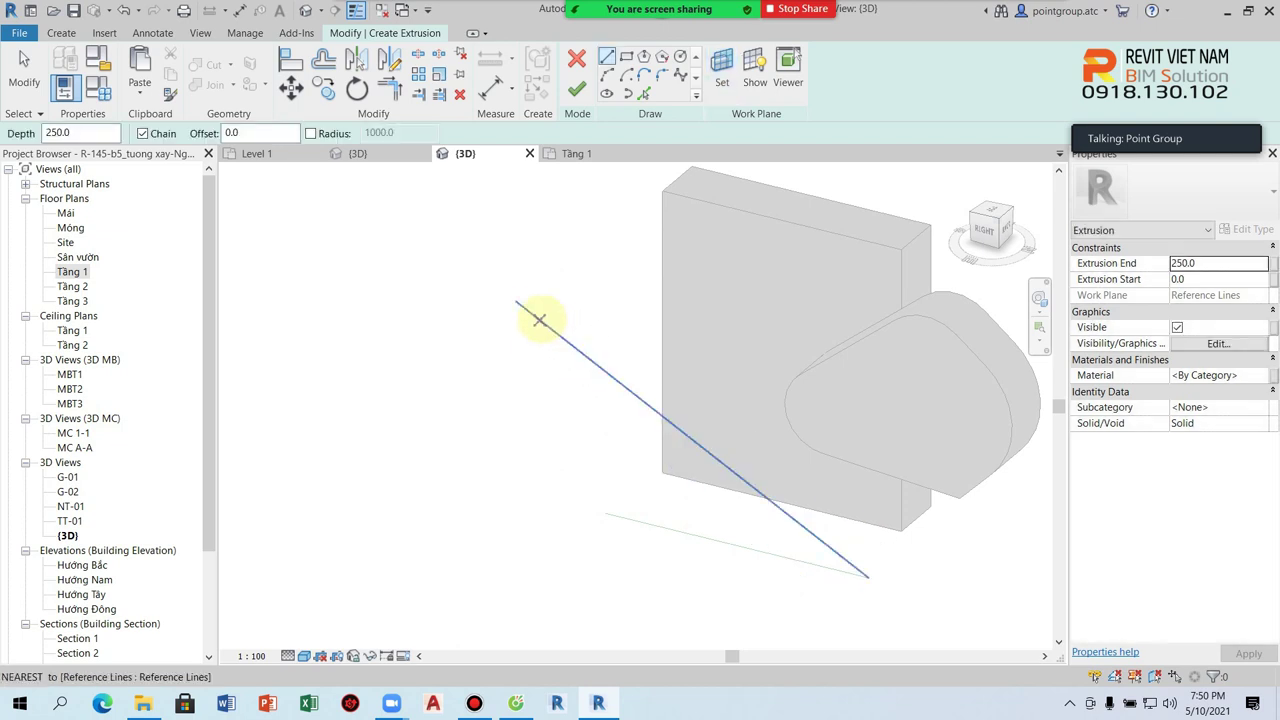
left_click(625, 56)
left_click(517, 300)
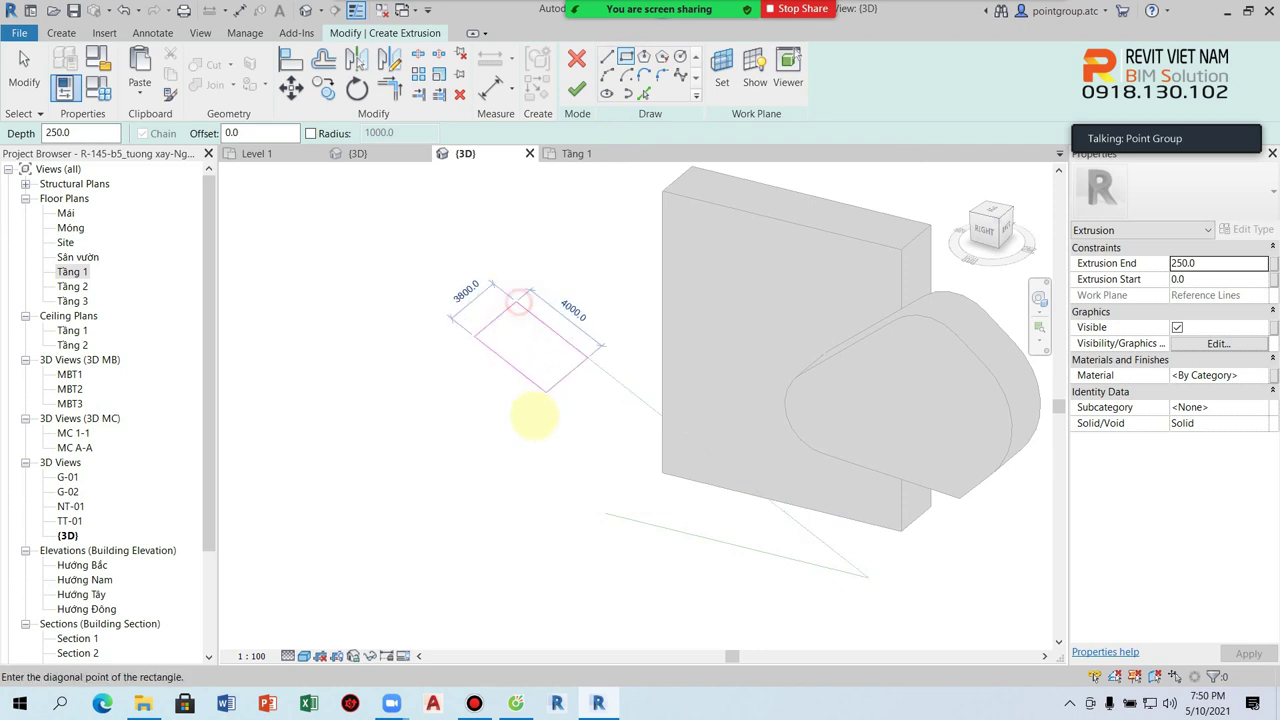
left_click(500, 440)
left_click(576, 89)
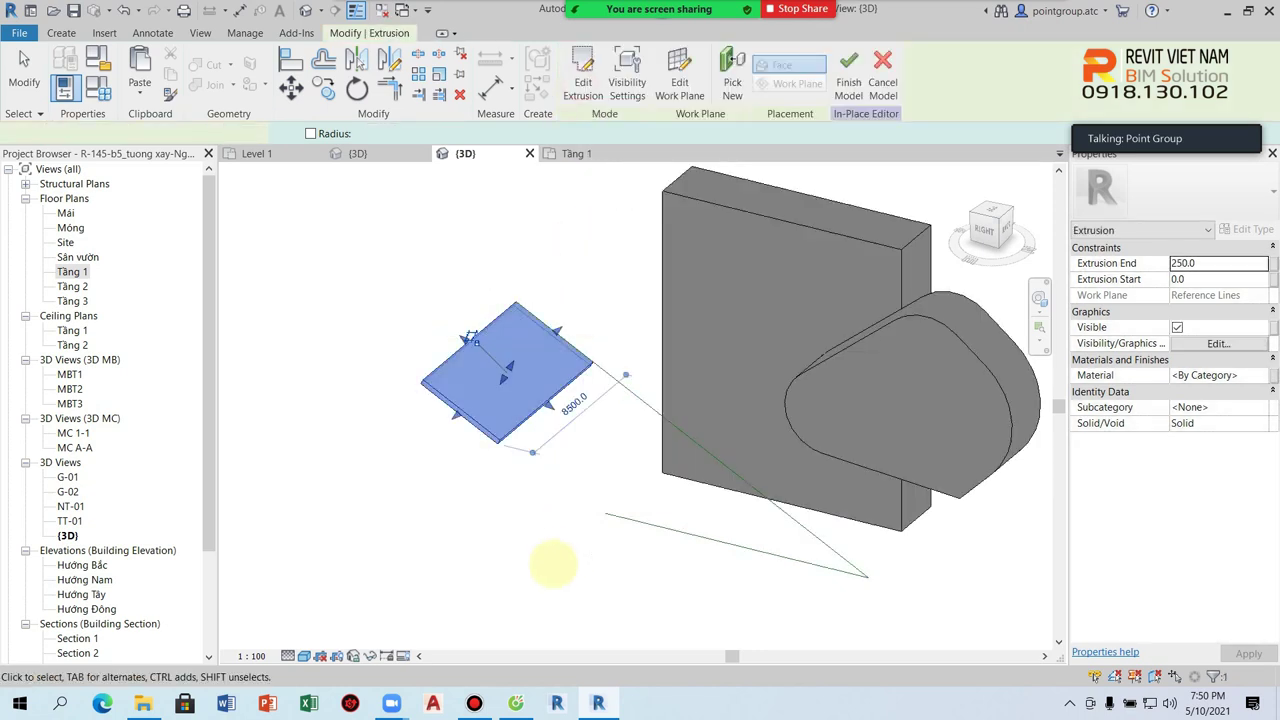
left_click(548, 563)
middle_click_drag(548, 563, 625, 440, "shift")
left_click(595, 400)
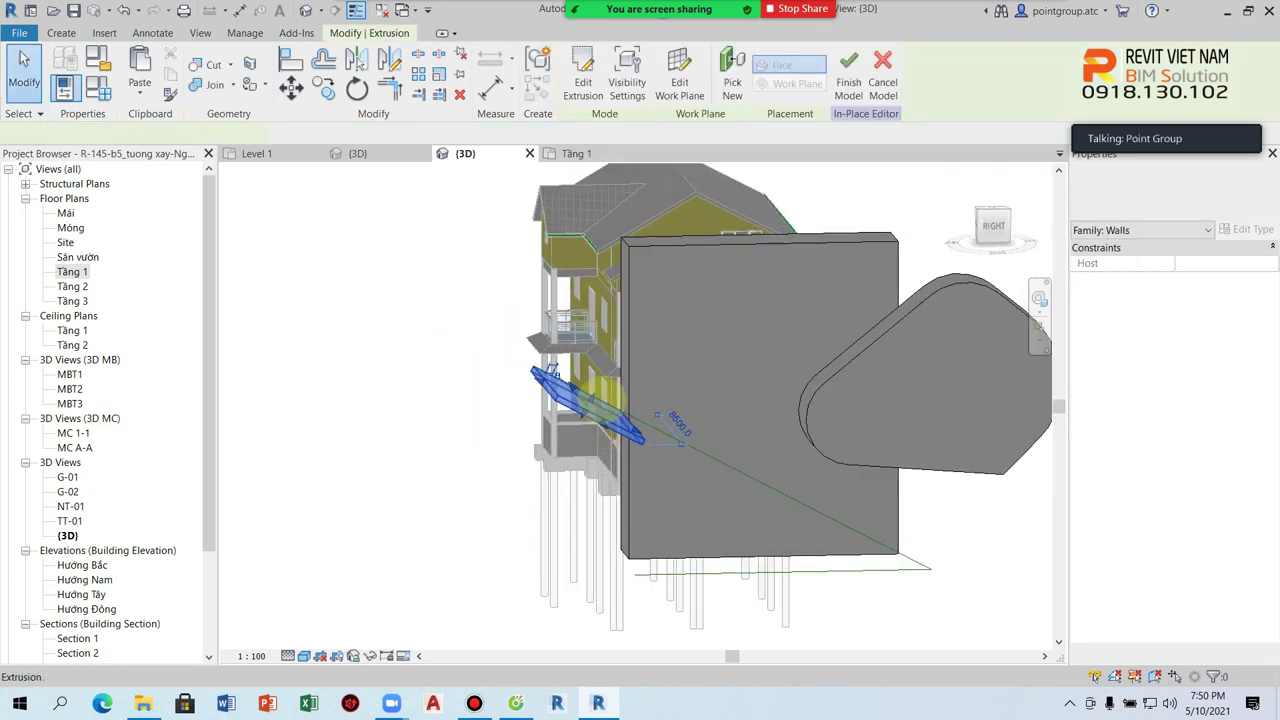
Thicken the rectangular extrusion to 1948.4 deep
left_click_drag(595, 398, 735, 480)
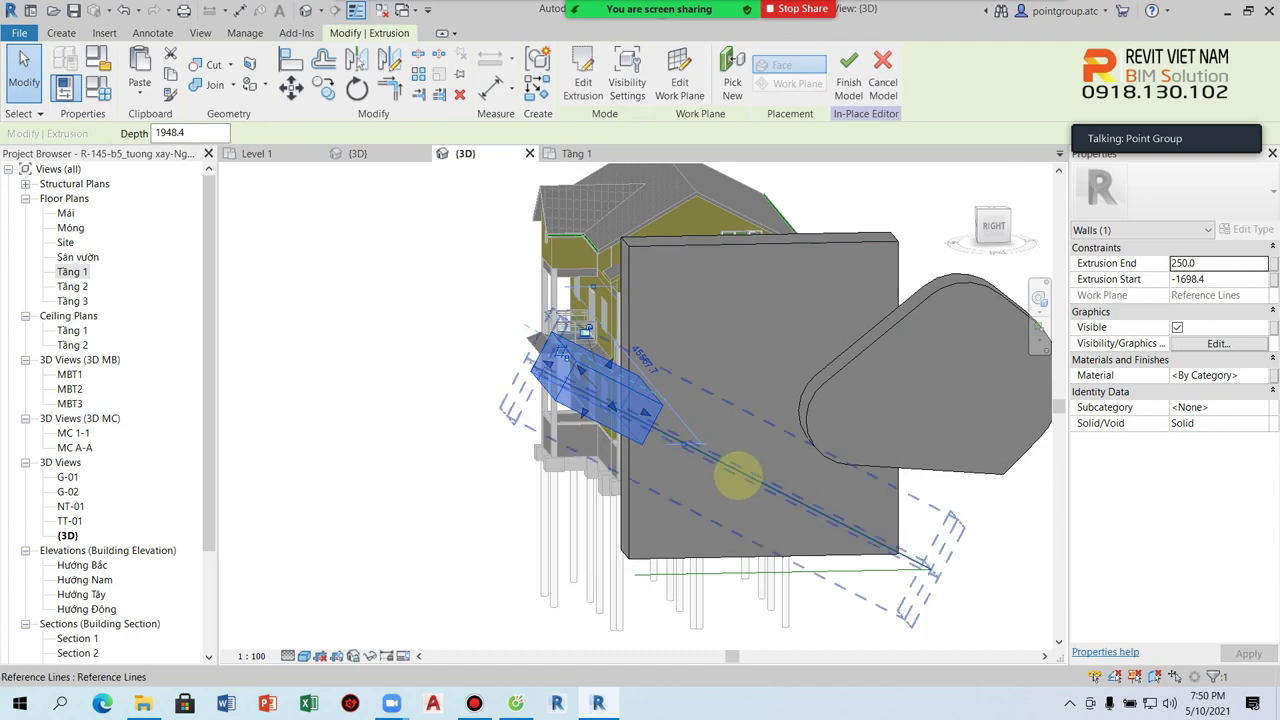
left_click(509, 394)
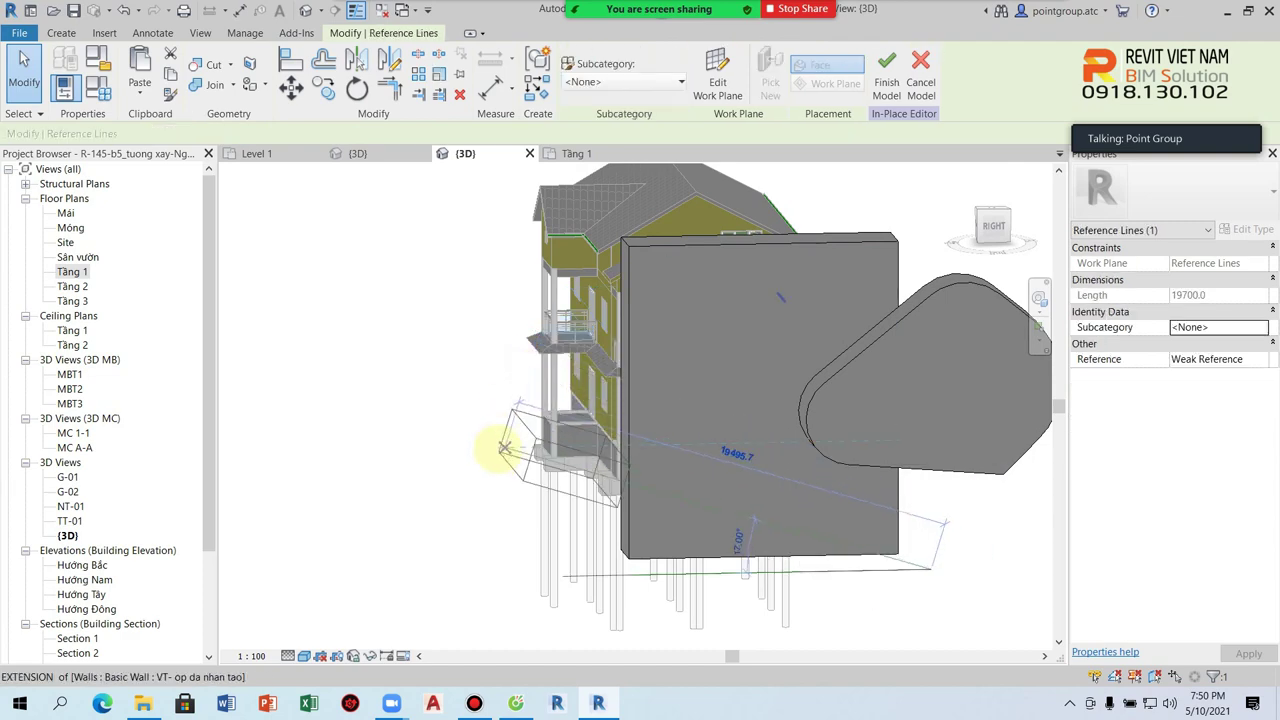
mouse_move(695, 545)
middle_mouse_down("shift")
mouse_move(634, 611)
mouse_move(531, 466)
mouse_move(525, 415)
middle_mouse_up("shift")
Drag the sloping reference line's end to tilt it, re-angling the hosted extrusion
left_click_drag(505, 445, 612, 302)
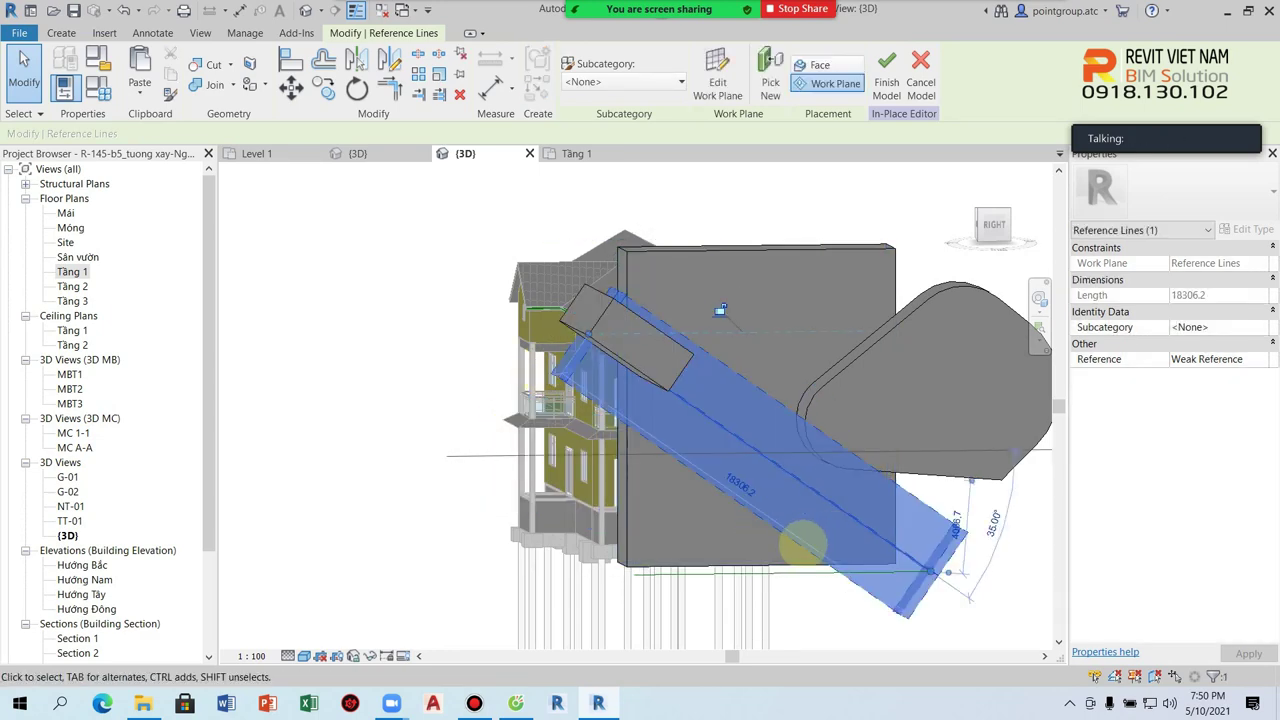
left_click(857, 614)
middle_click_drag(871, 614, 873, 583, "shift")
mouse_move(873, 583)
left_mouse_down()
mouse_move(757, 486)
mouse_move(743, 437)
mouse_move(586, 400)
mouse_move(565, 372)
mouse_move(543, 414)
left_mouse_up()
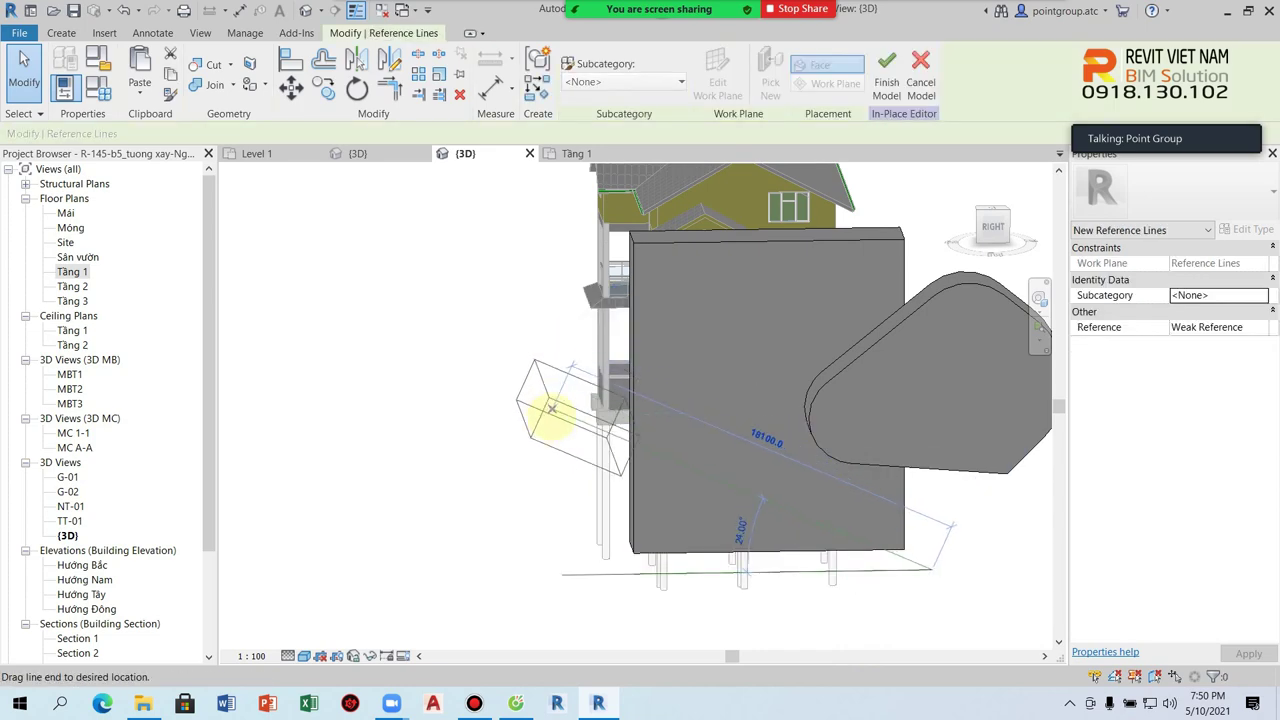
mouse_move(543, 414)
middle_mouse_down("shift")
mouse_move(600, 586)
mouse_move(908, 586)
mouse_move(777, 603)
middle_mouse_up("shift")
left_click(601, 583)
left_click(797, 545)
left_click(749, 606)
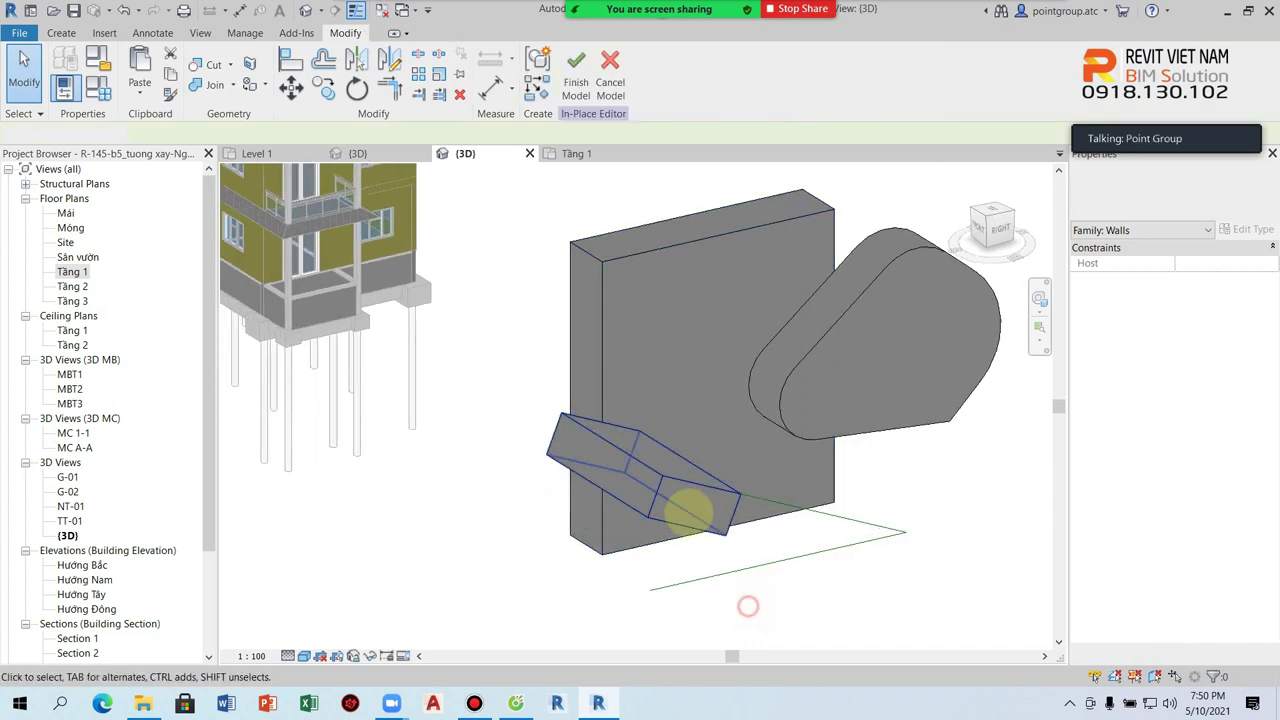
Stretch the tilted rectangular extrusion's face toward the wall
left_click(690, 500)
middle_click_drag(723, 531, 672, 495, "shift")
left_click_drag(672, 496, 722, 462)
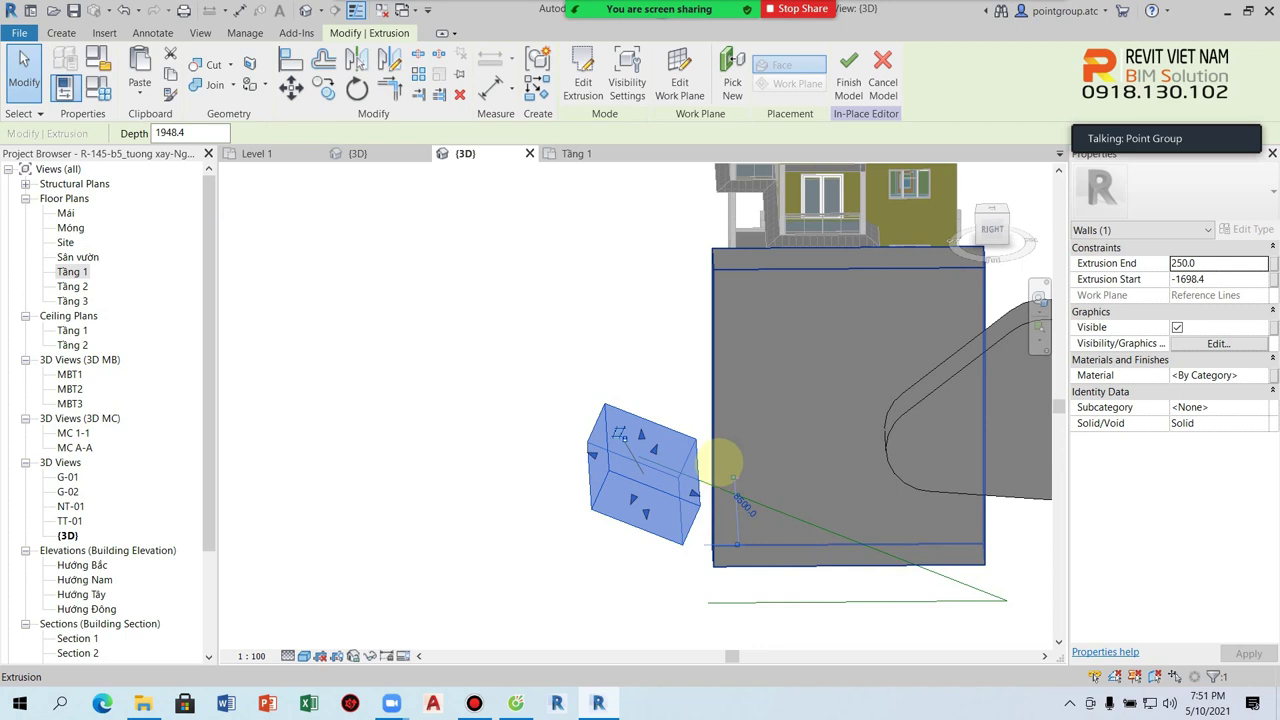
left_click_drag(722, 462, 724, 464)
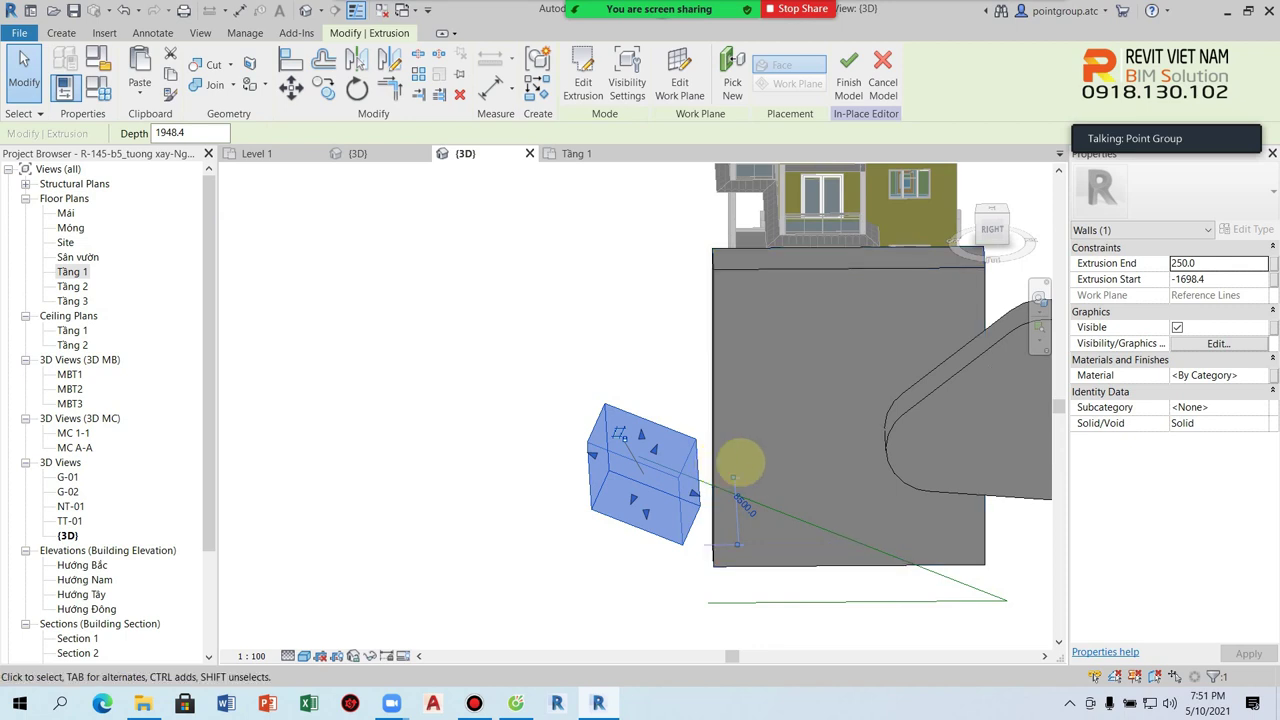
middle_click_drag(740, 462, 517, 443, "shift")
key("Escape")
scroll(549, 486, "up", 2)
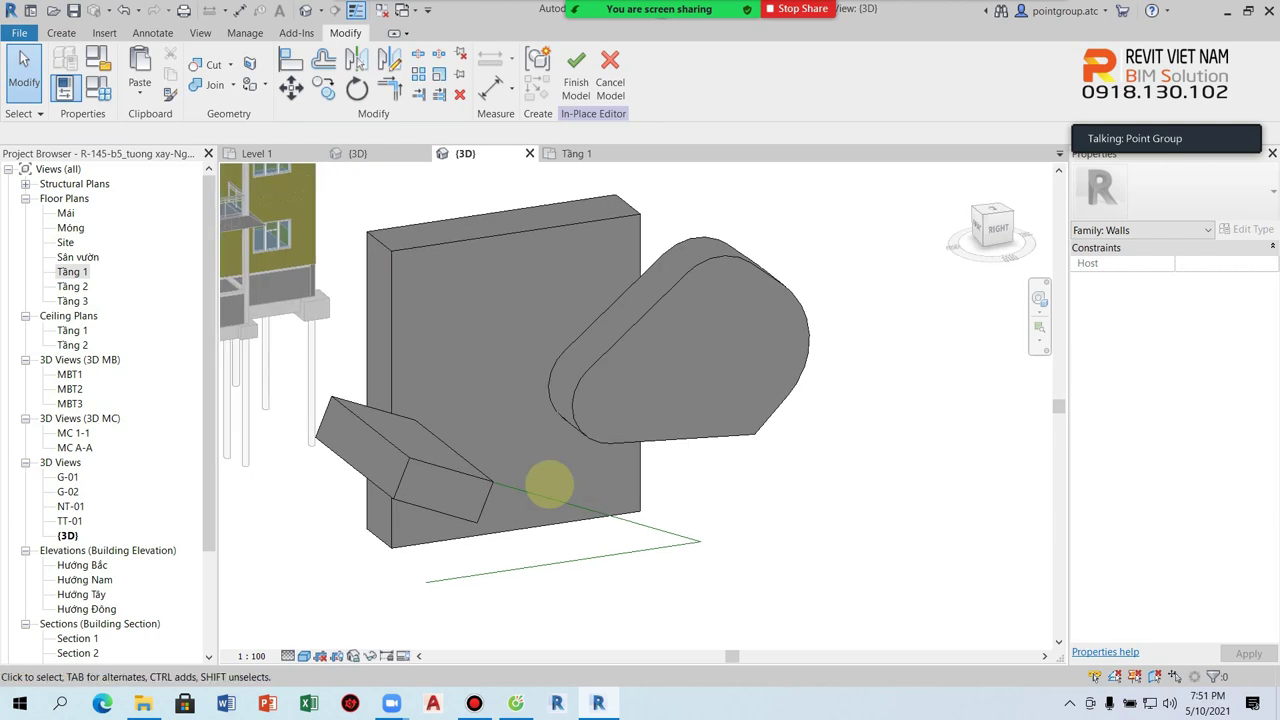
Add a 2100 circle to the teardrop extrusion's sketch, cutting a round hole through it
left_click(656, 285)
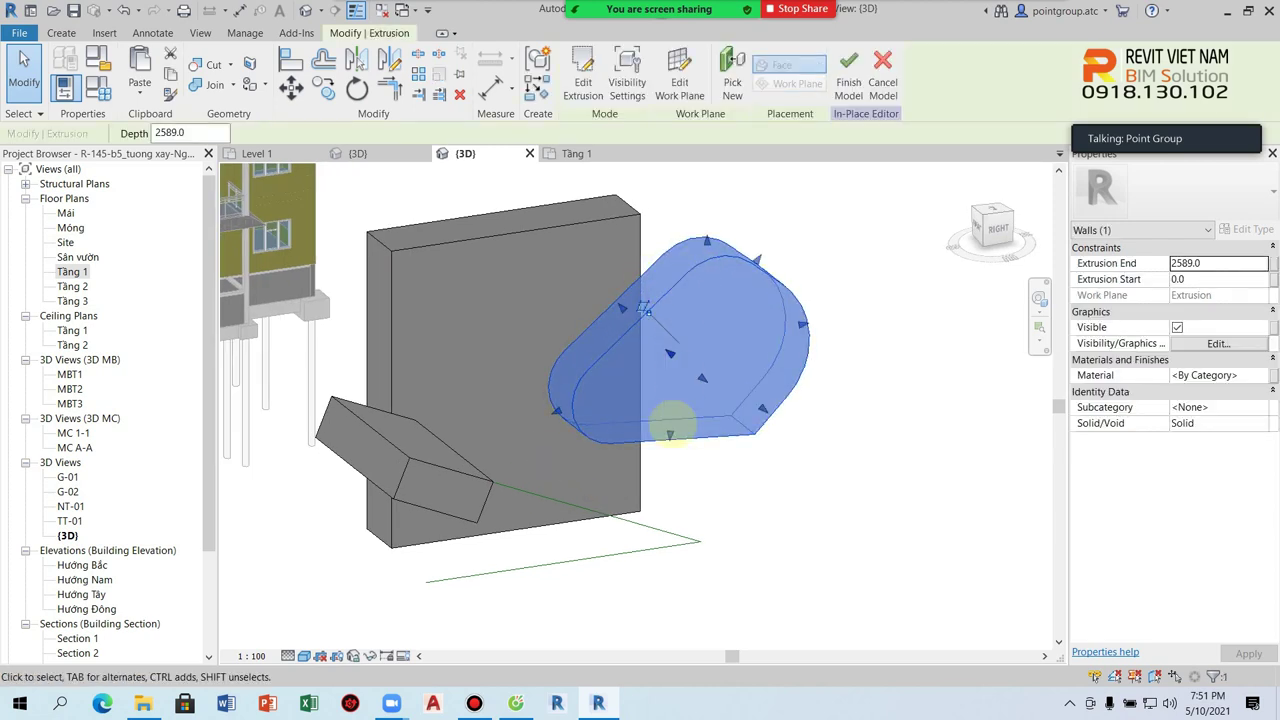
left_click(448, 240)
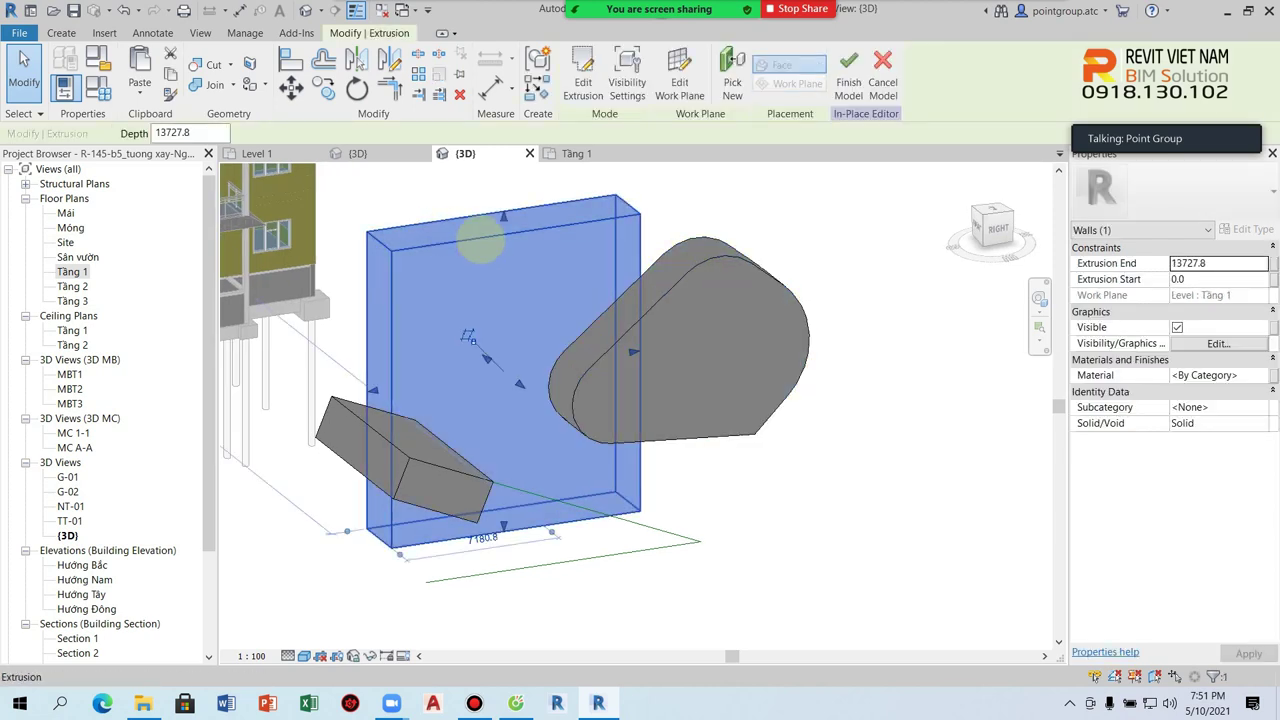
double_click(700, 263)
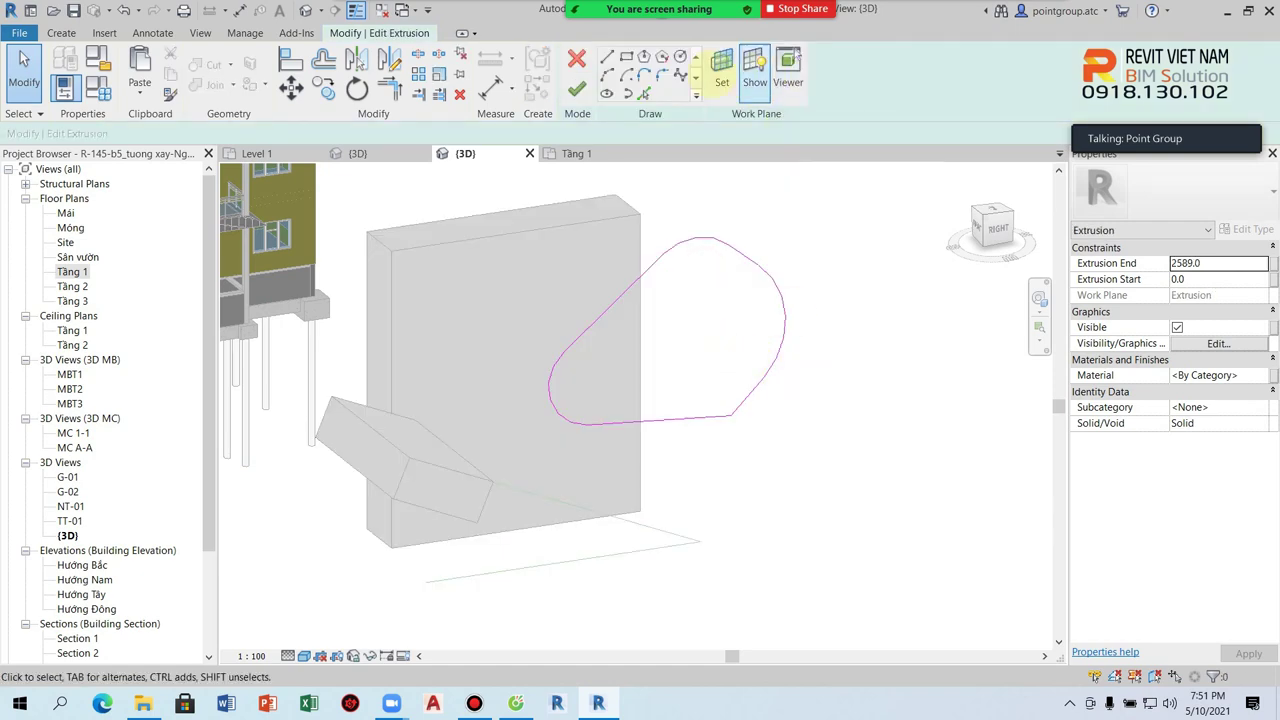
left_click(679, 57)
left_click(691, 341)
left_click(716, 305)
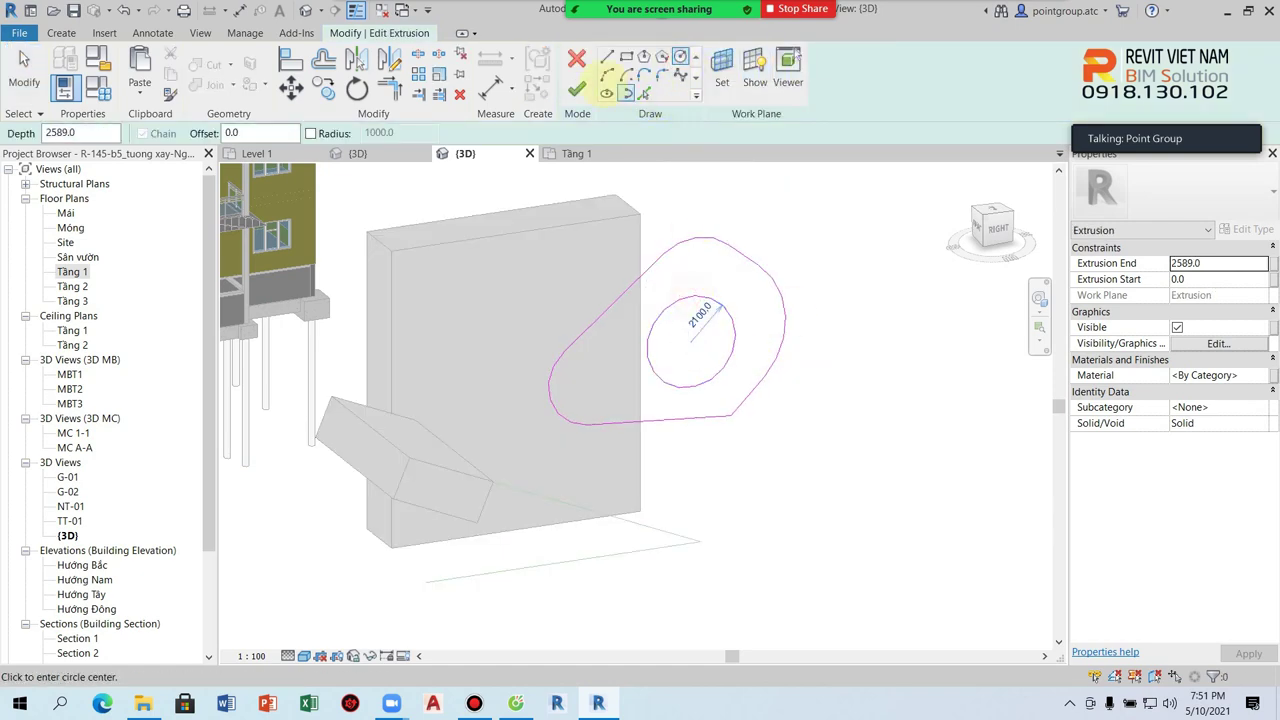
left_click(577, 88)
View the new hole, then show the Void Forms options
mouse_move(809, 429)
middle_mouse_down("shift")
mouse_move(862, 437)
mouse_move(566, 480)
mouse_move(651, 511)
mouse_move(729, 431)
mouse_move(677, 439)
mouse_move(620, 398)
middle_mouse_up("shift")
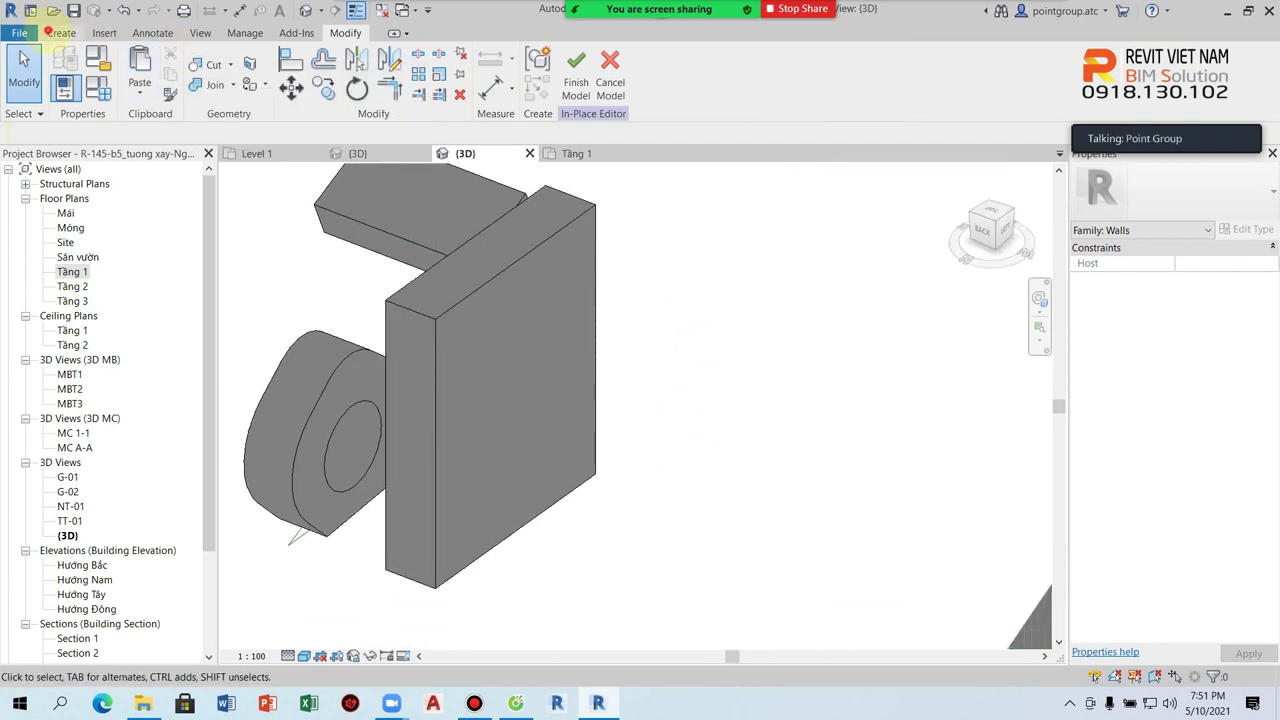
left_click(50, 32)
left_click(328, 88)
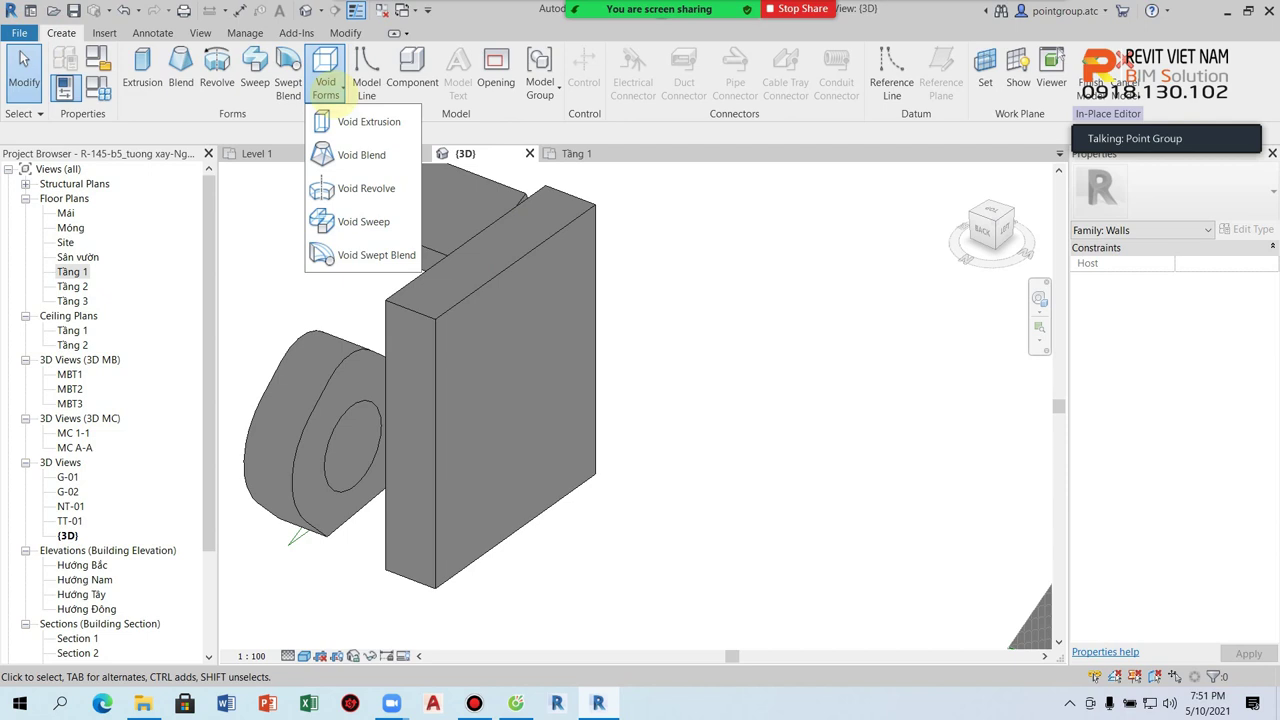
Cut a circular void extrusion into the wall slab, sketched on the picked wall face
left_click(330, 122)
left_click(680, 56)
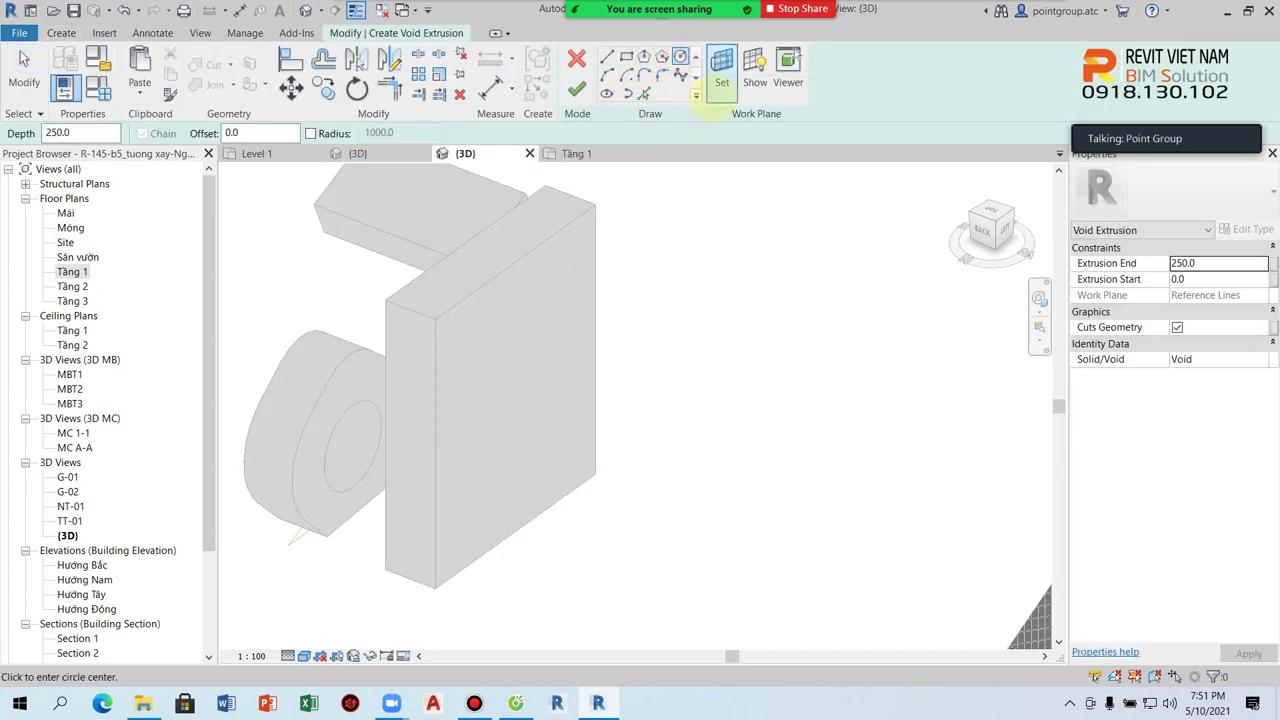
left_click(718, 78)
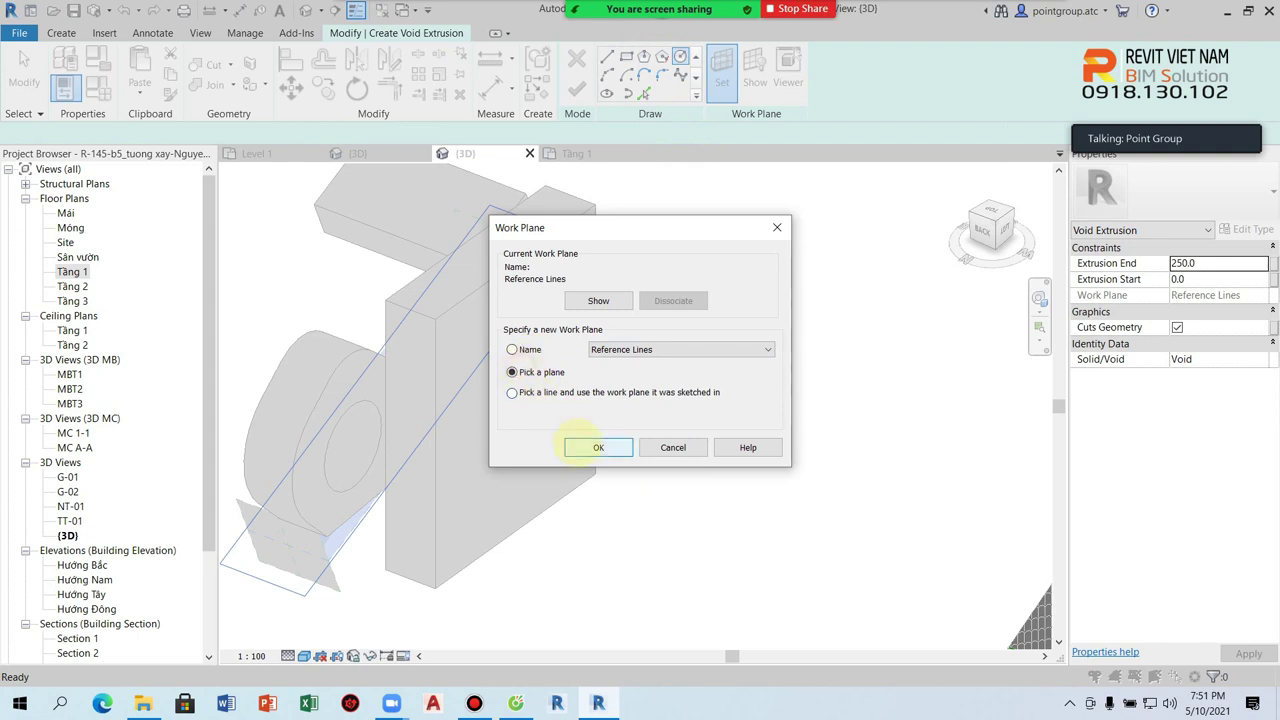
left_click(598, 447)
left_click(486, 286)
left_click(680, 56)
left_click(515, 368)
left_click(526, 318)
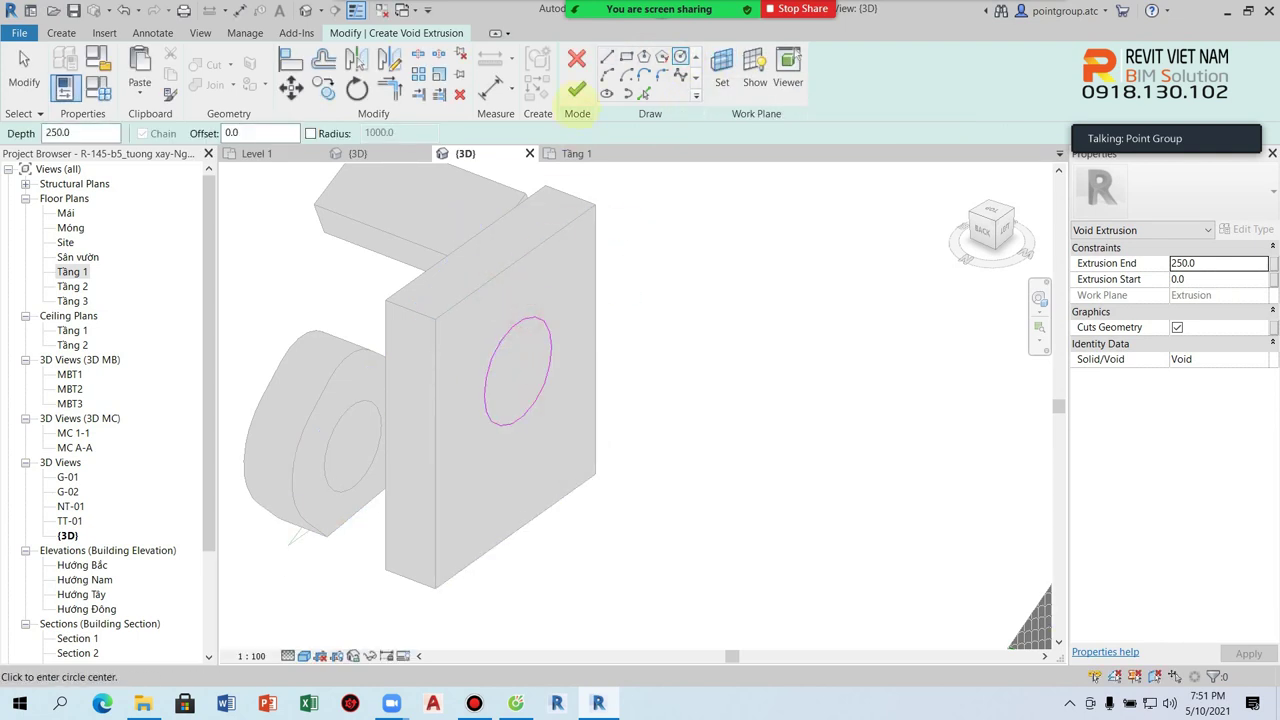
left_click(577, 88)
Select the circular void and orbit around the wall to inspect the hole
scroll(543, 400, "up", 3)
scroll(537, 383, "up", 2)
left_click(537, 383)
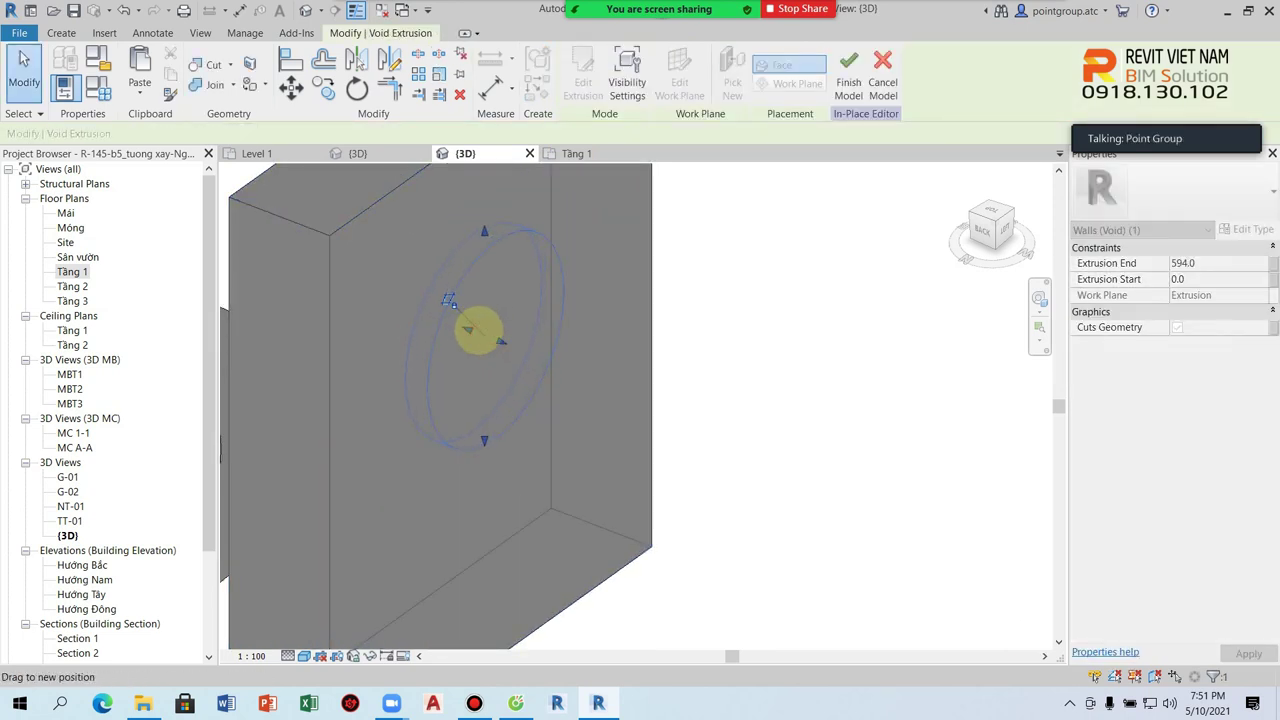
left_click(734, 391)
mouse_move(711, 411)
middle_mouse_down("shift")
mouse_move(645, 355)
mouse_move(752, 445)
middle_mouse_up("shift")
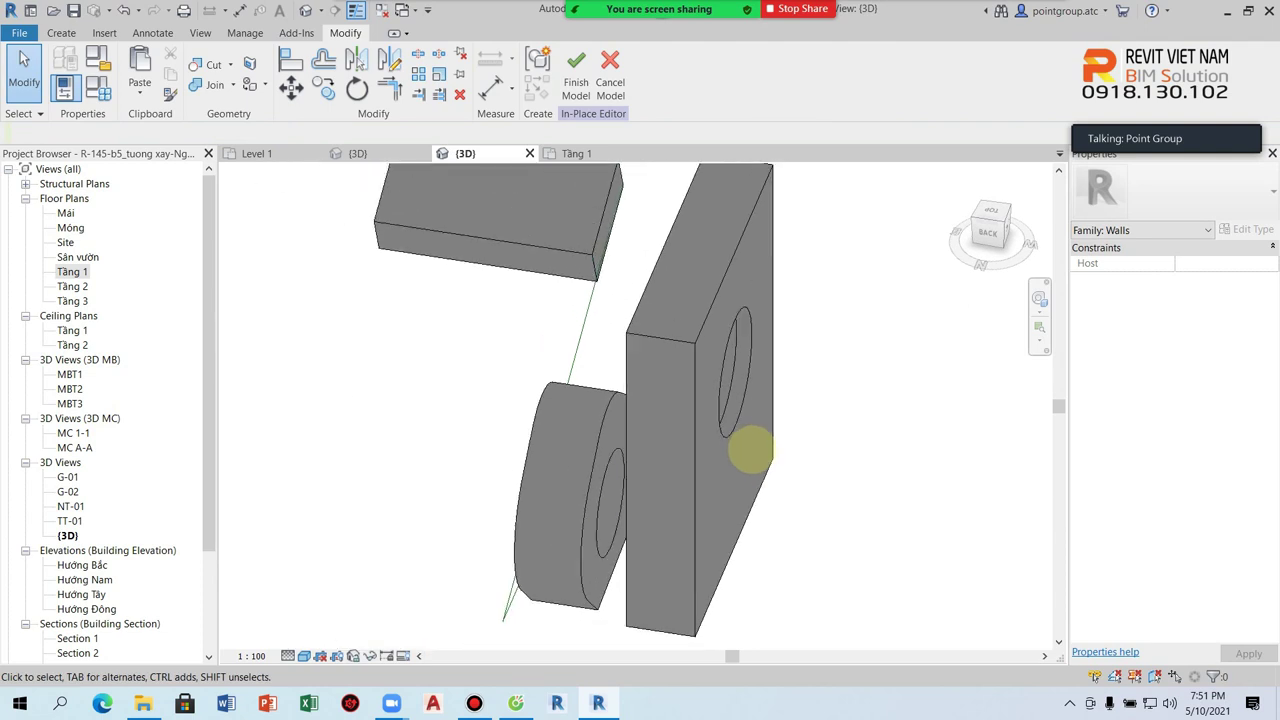
middle_click_drag(752, 448, 757, 434, "shift")
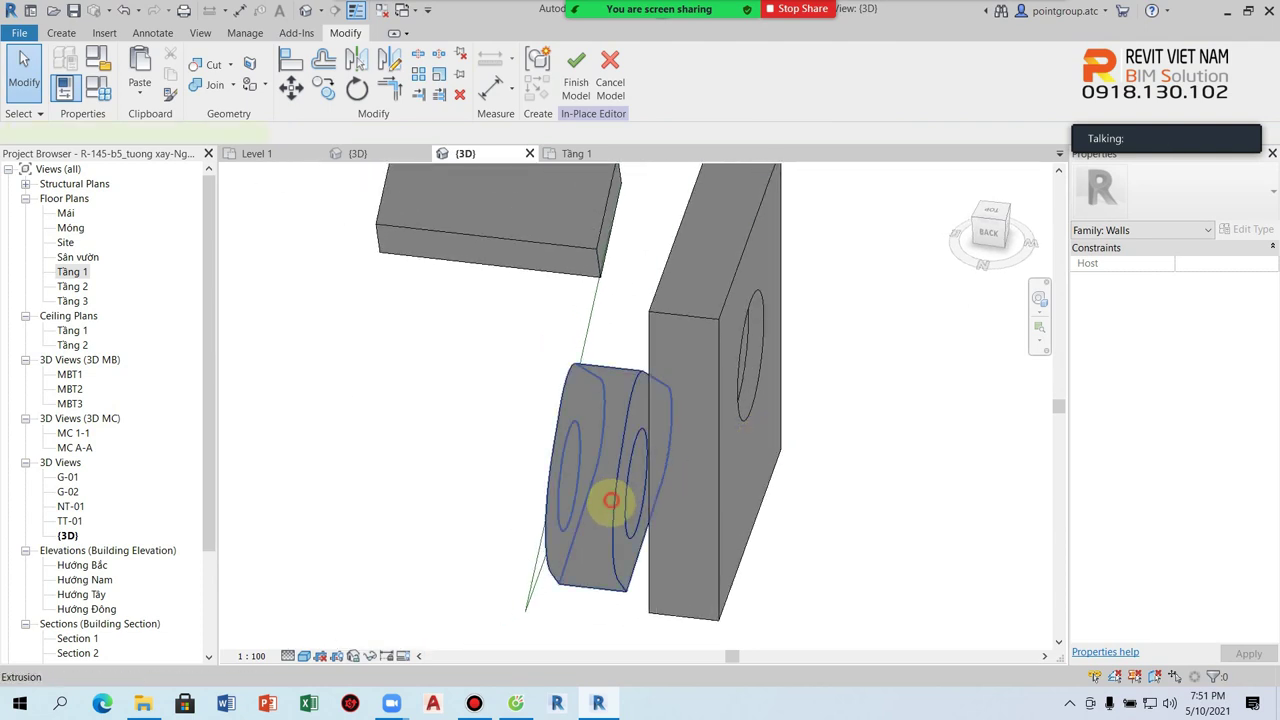
Orbit around the wall and cylinder, selecting the circular void to check it
left_click(606, 500)
middle_click_drag(606, 500, 740, 445, "shift")
left_click(663, 429)
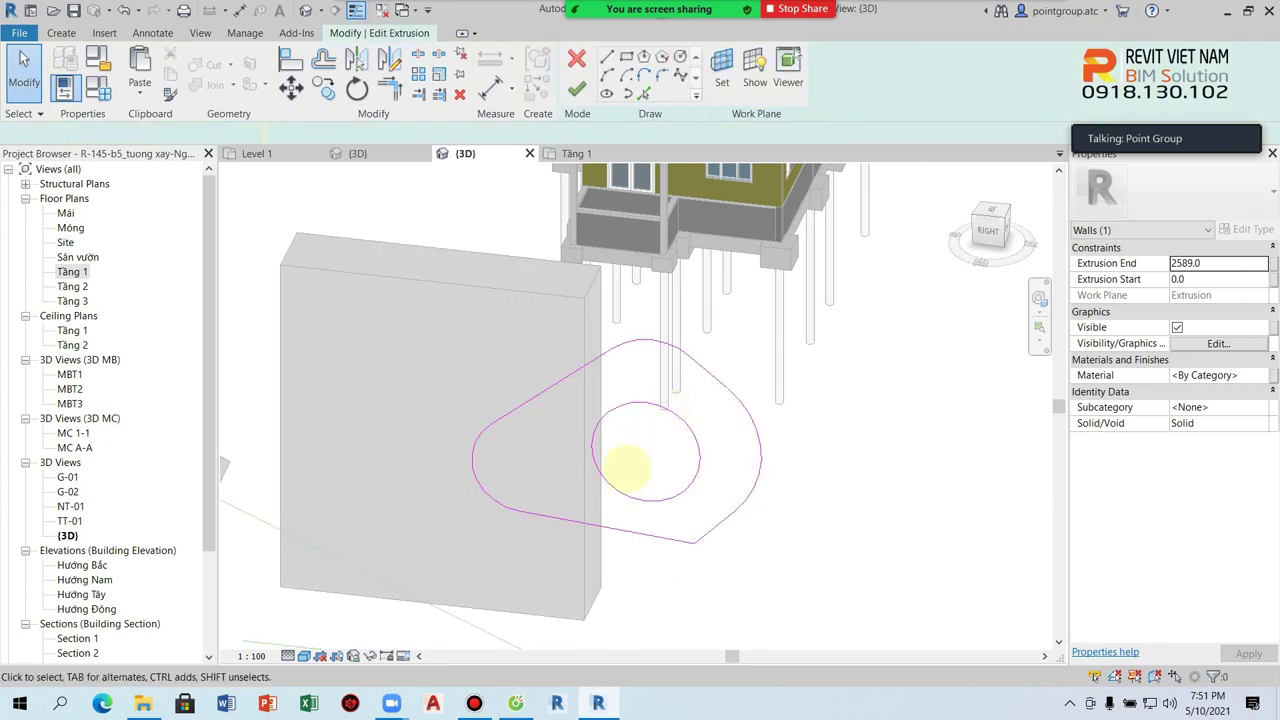
left_click(826, 447)
middle_click_drag(826, 447, 623, 414, "shift")
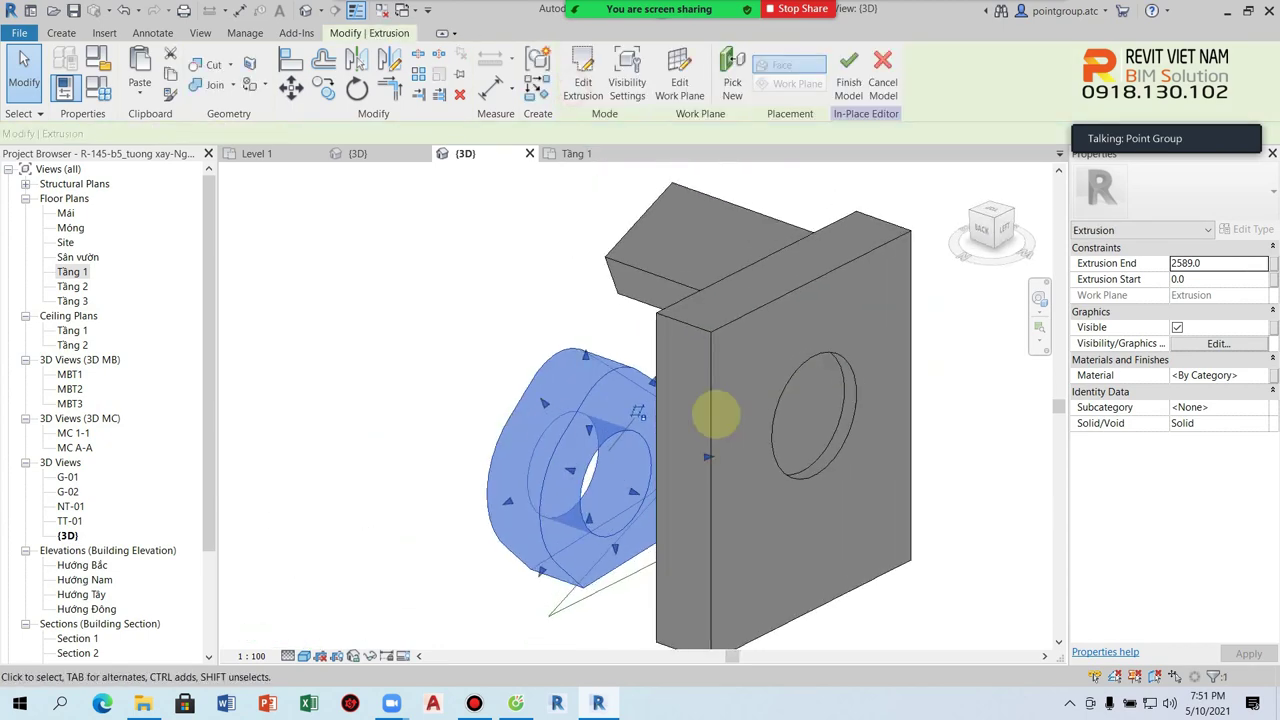
scroll(520, 406, "up", 4)
left_click(547, 413)
left_click(547, 413)
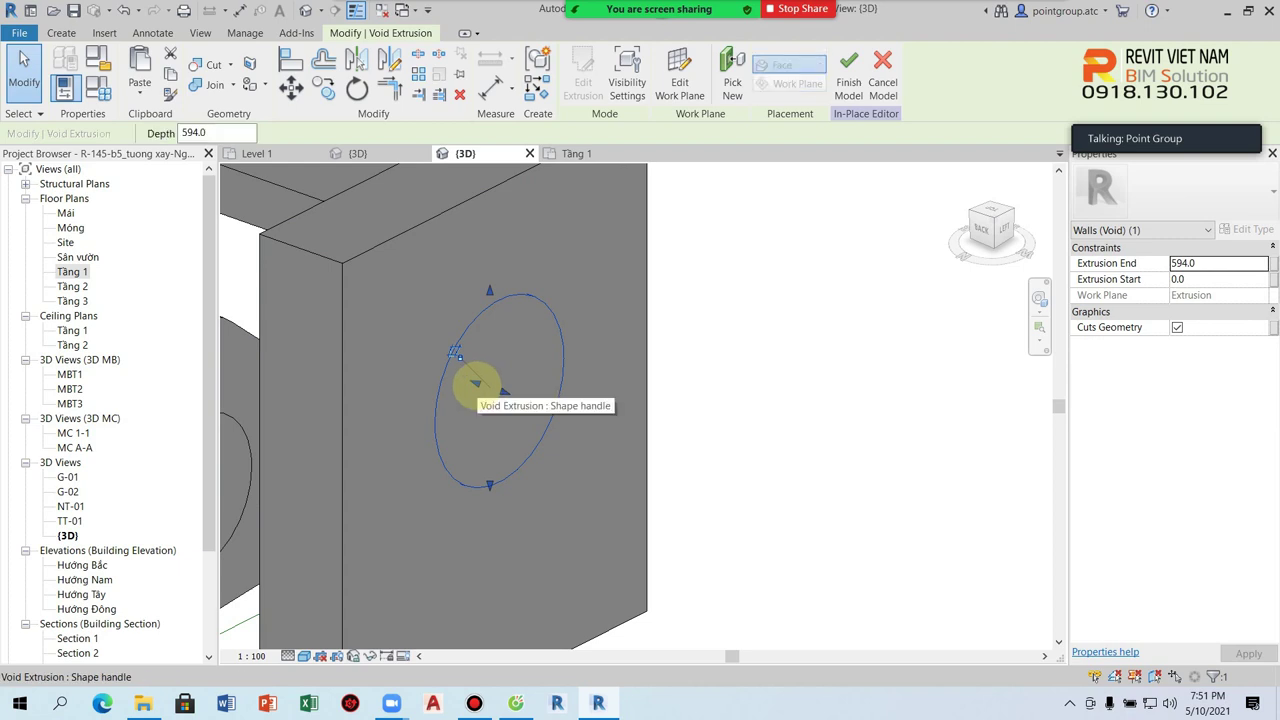
key("Escape")
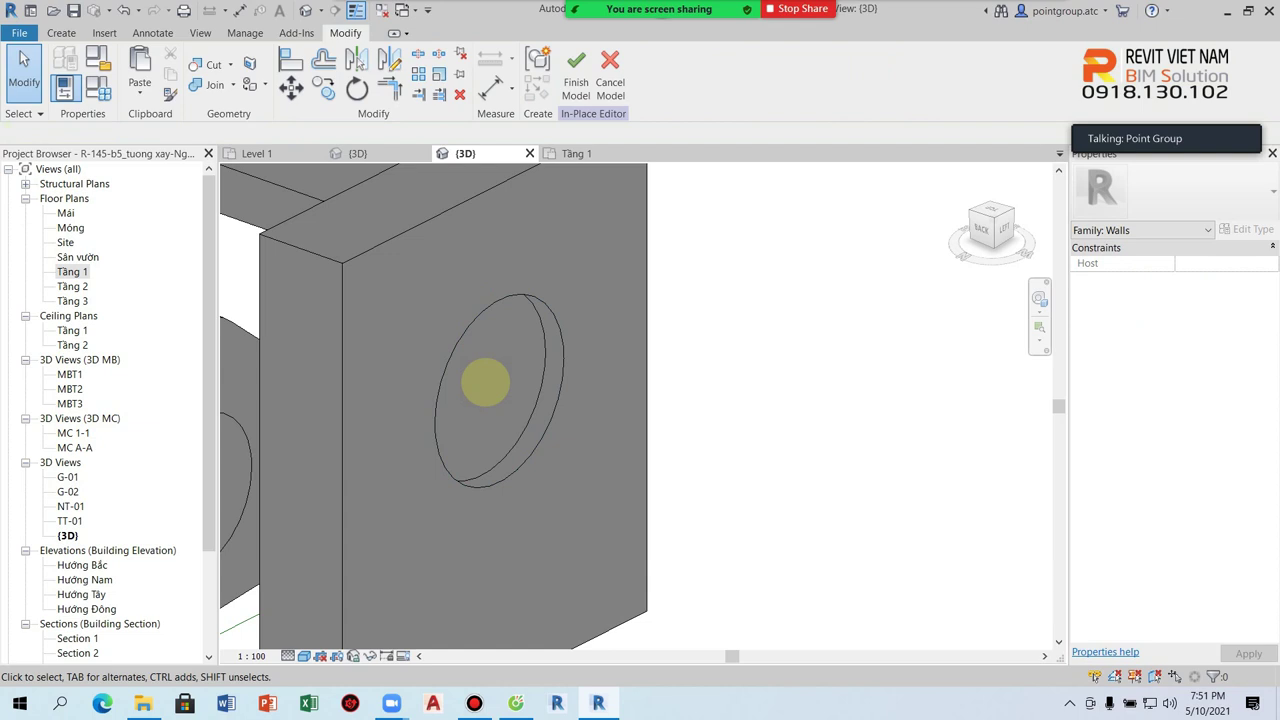
scroll(500, 390, "down", 3)
middle_click_drag(528, 400, 623, 443, "shift")
middle_click_drag(542, 404, 383, 294, "shift")
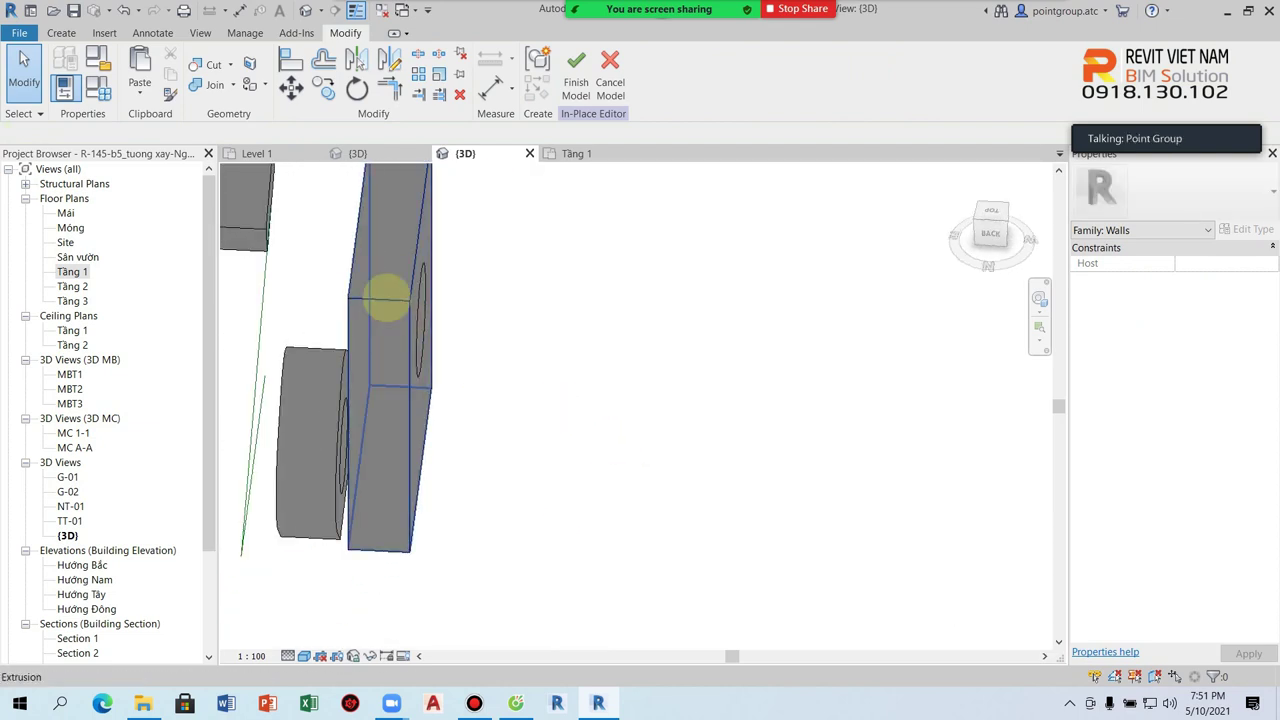
Change the wall slab's Extrusion End from 13727.8 to 10000 and apply it
left_click(383, 294)
mouse_move(531, 437)
middle_mouse_down("shift")
mouse_move(506, 351)
mouse_move(455, 350)
middle_mouse_up("shift")
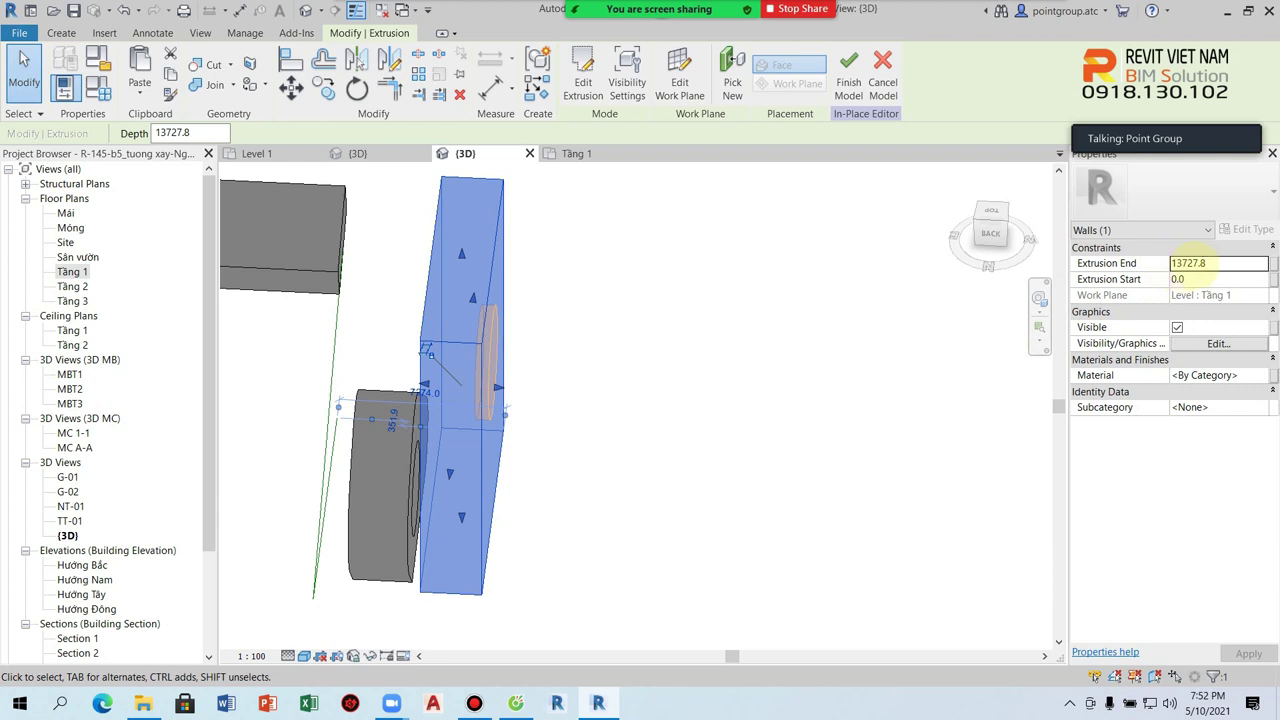
left_click(1207, 262)
type("10000")
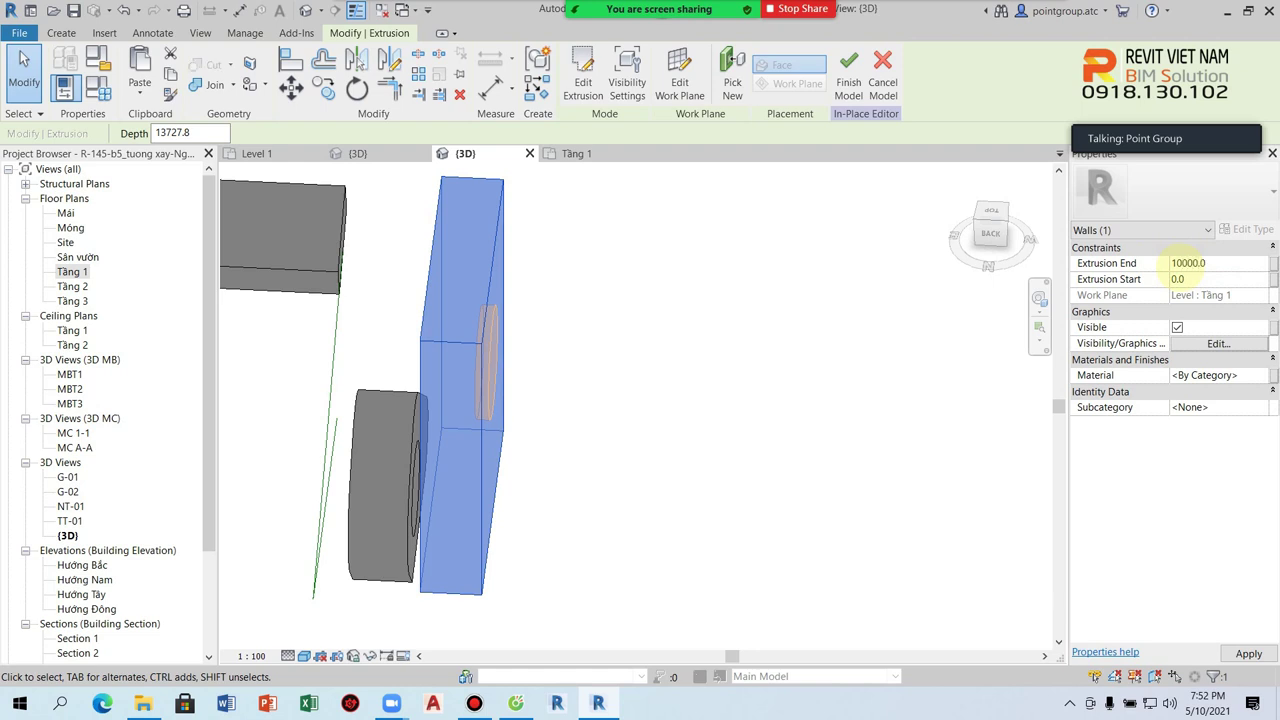
left_click(555, 383)
middle_click_drag(577, 374, 466, 366, "shift")
scroll(607, 400, "up", 5)
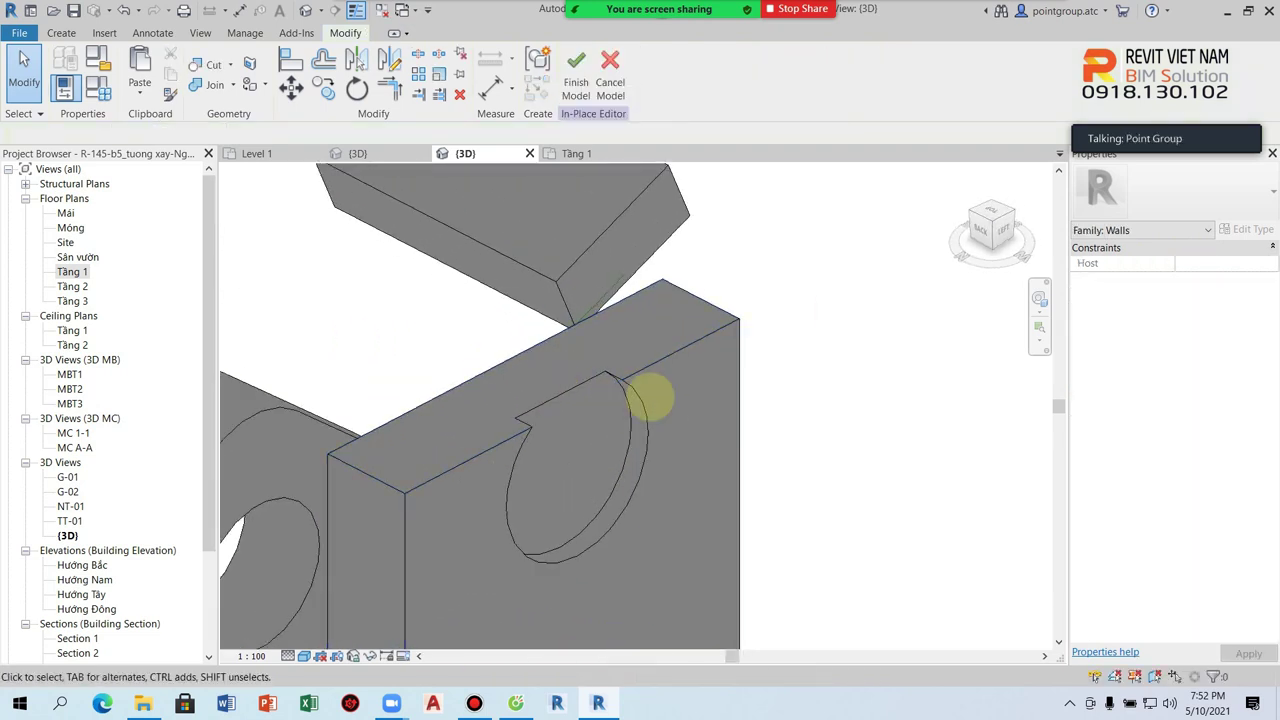
left_click(667, 356)
Link the slab's Extrusion End to a new instance parameter 'Chieu sau', then finish the model
scroll(667, 356, "down", 2)
scroll(665, 356, "down", 2)
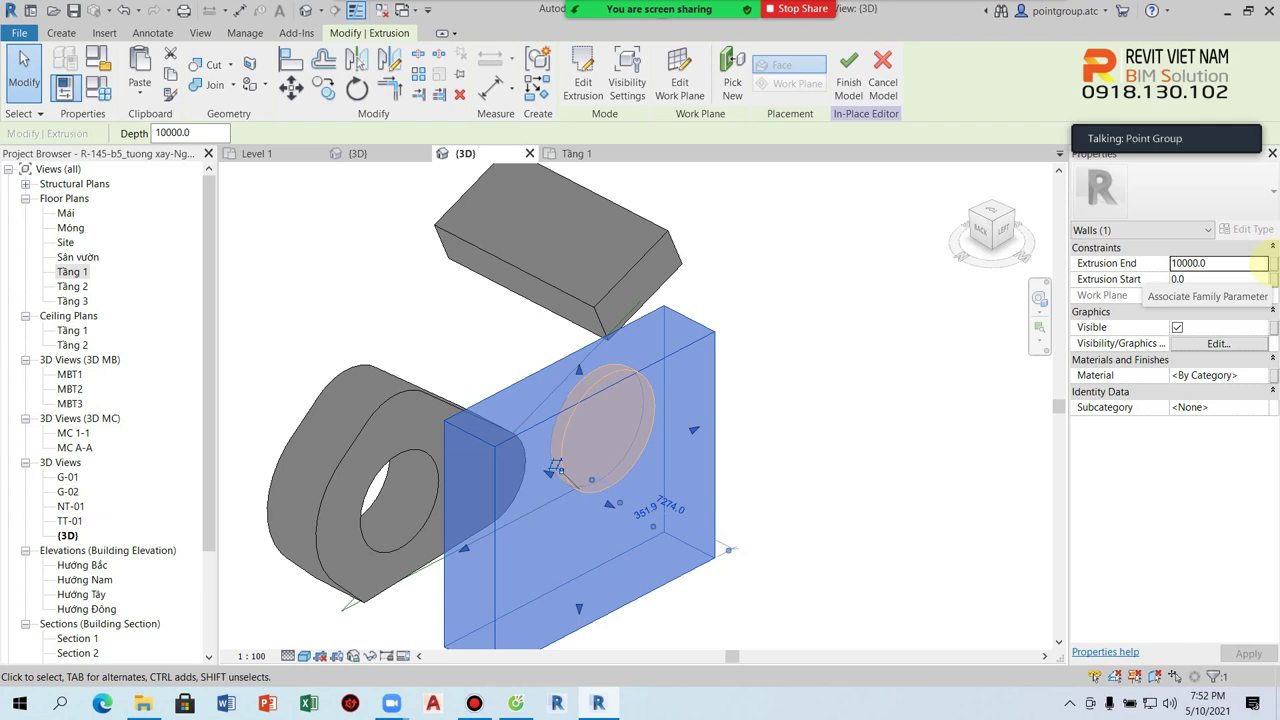
left_click(1264, 264)
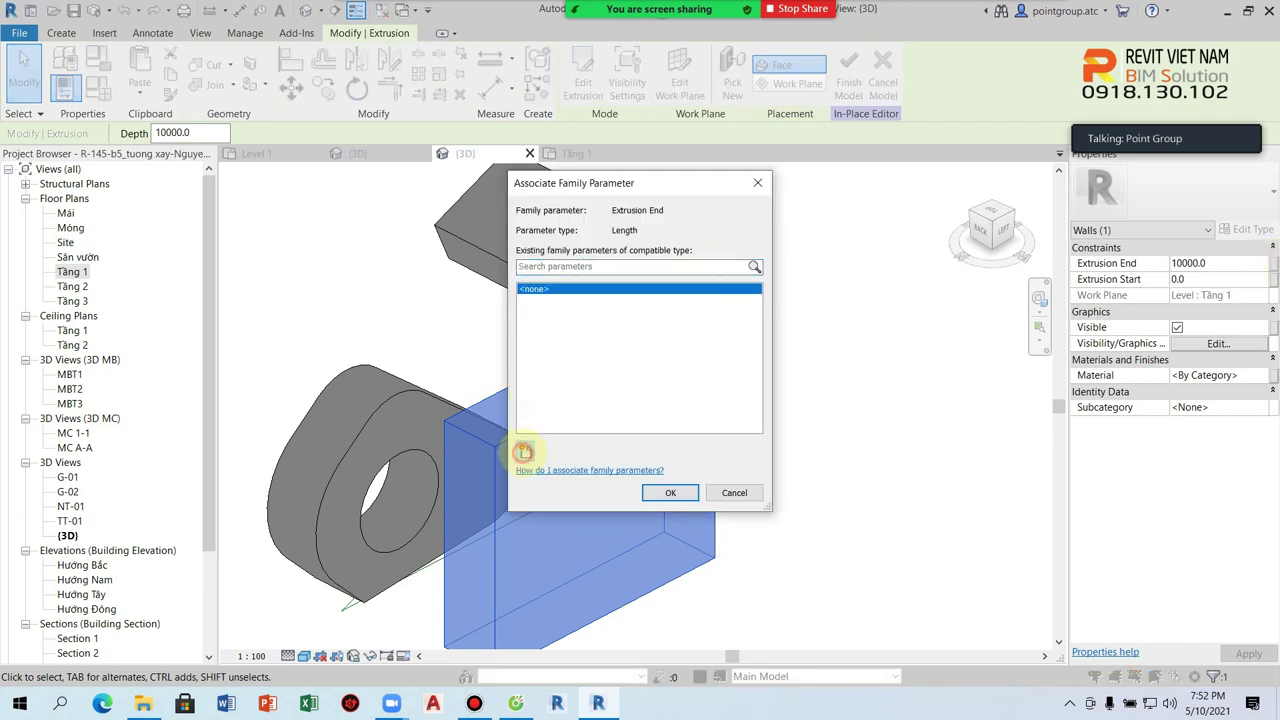
left_click(523, 452)
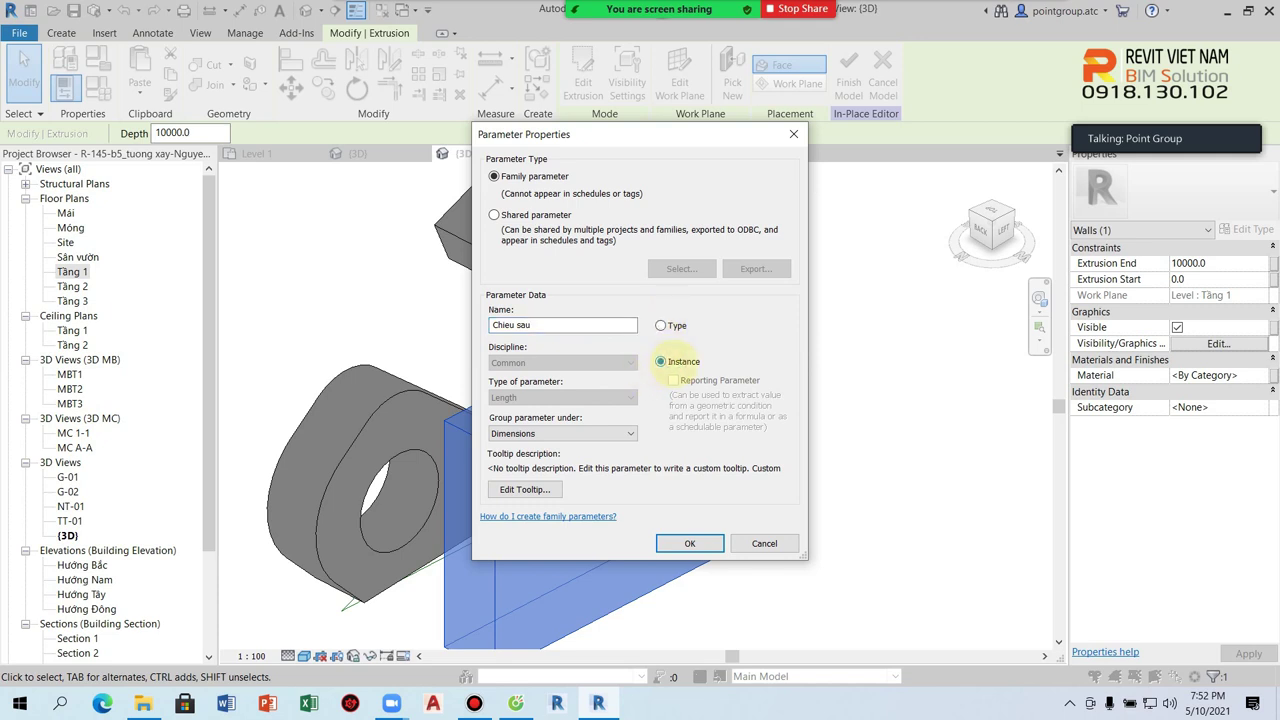
type("Chieu sau")
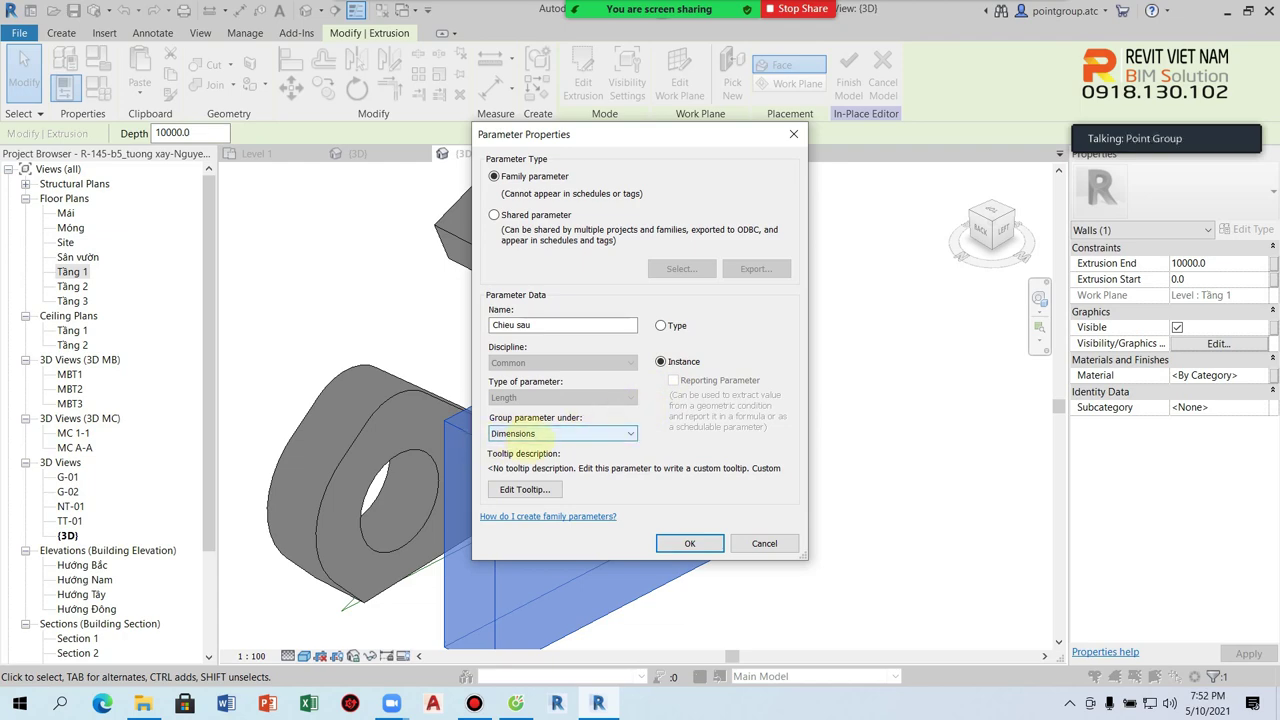
left_click(689, 543)
left_click(669, 492)
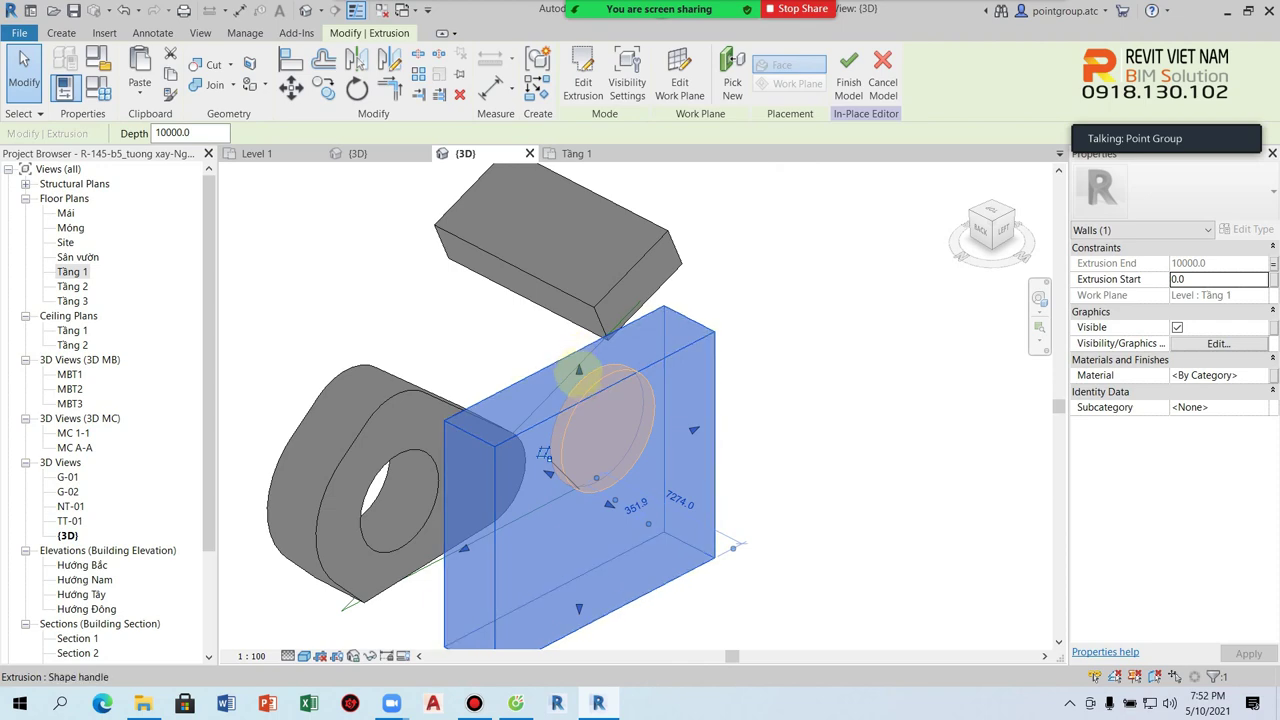
left_click(798, 386)
left_click(576, 70)
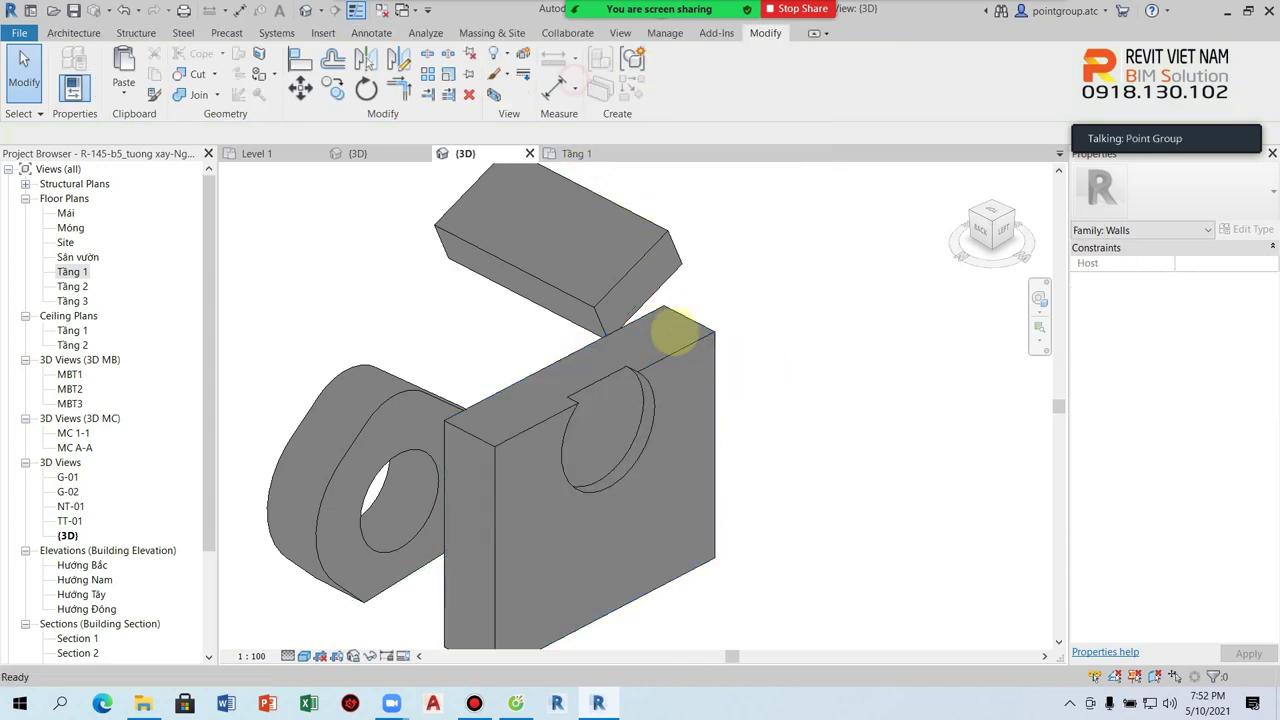
Set the Chieu sau depth of the Walls 1 instance to 10000
scroll(666, 457, "down", 3)
mouse_move(666, 457)
middle_mouse_down("shift")
mouse_move(780, 450)
mouse_move(991, 480)
mouse_move(626, 371)
middle_mouse_up("shift")
left_click(626, 371)
middle_click_drag(534, 414, 659, 424, "shift")
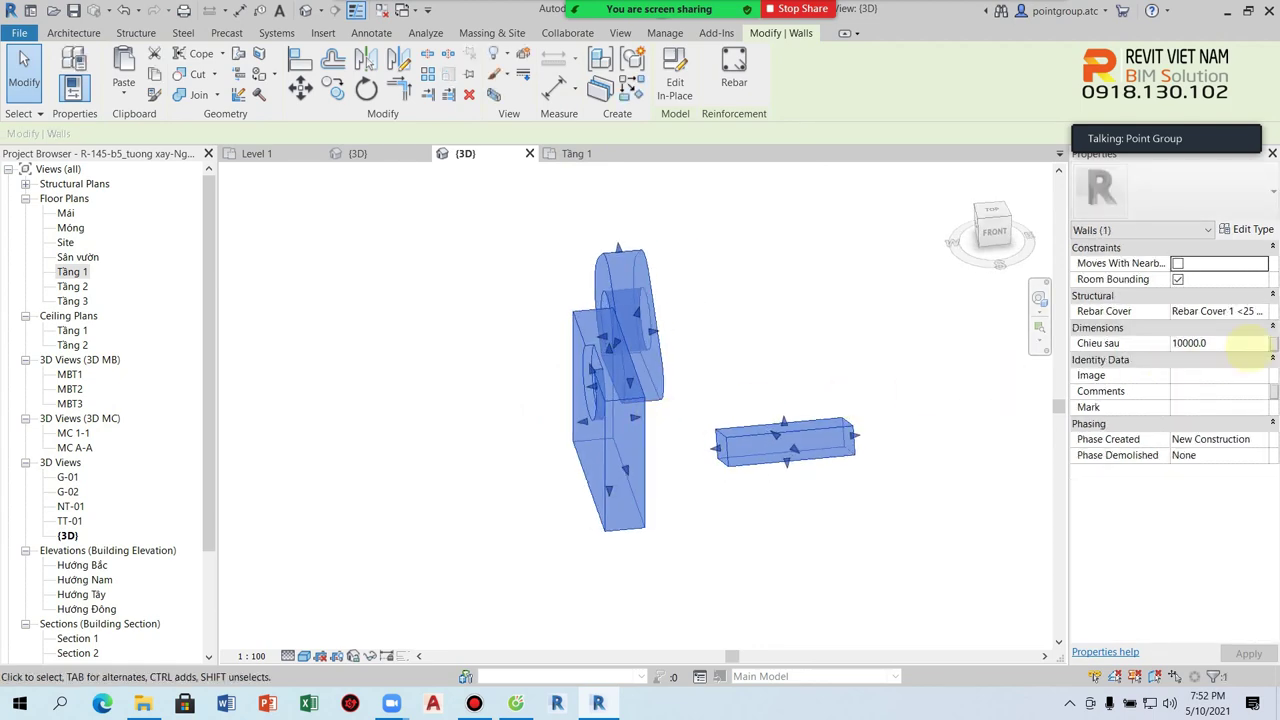
left_click(1233, 344)
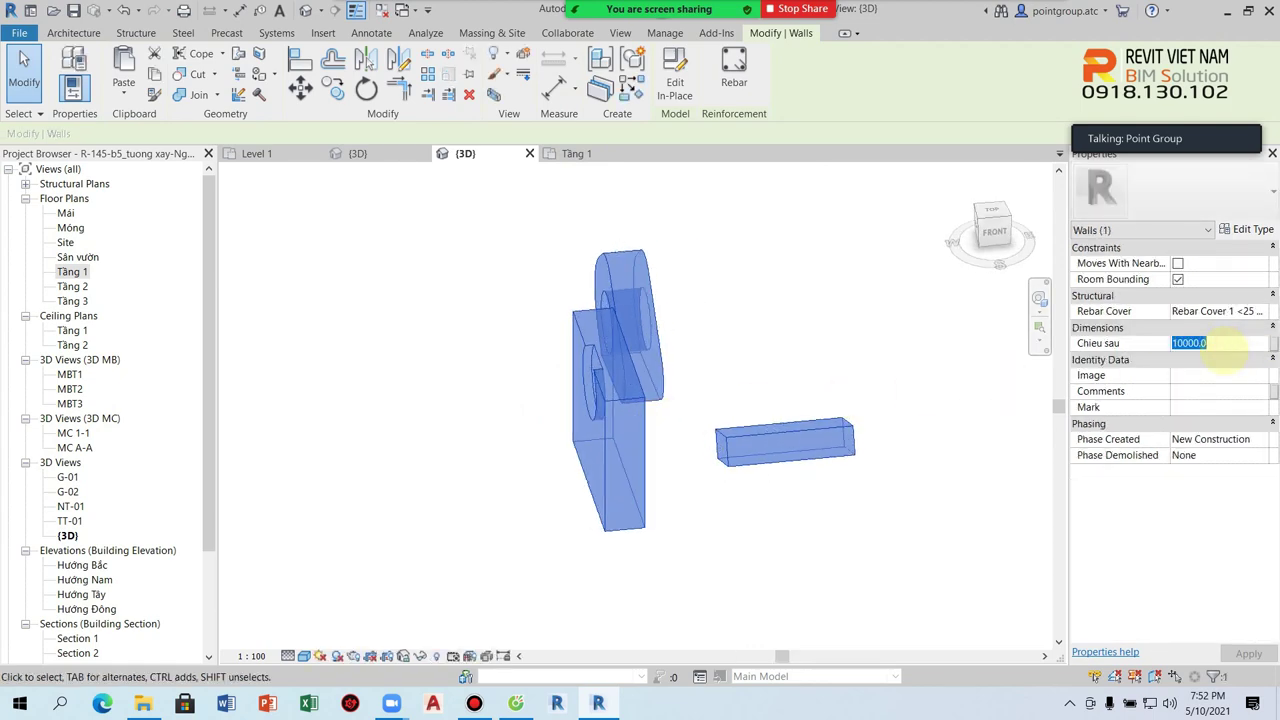
mouse_move(629, 443)
middle_mouse_down("shift")
mouse_move(585, 485)
mouse_move(737, 486)
mouse_move(667, 477)
middle_mouse_up("shift")
Check the 10000 depth in 3D, then open the Tầng 1 floor plan
left_click(585, 485)
scroll(737, 486, "up", 3)
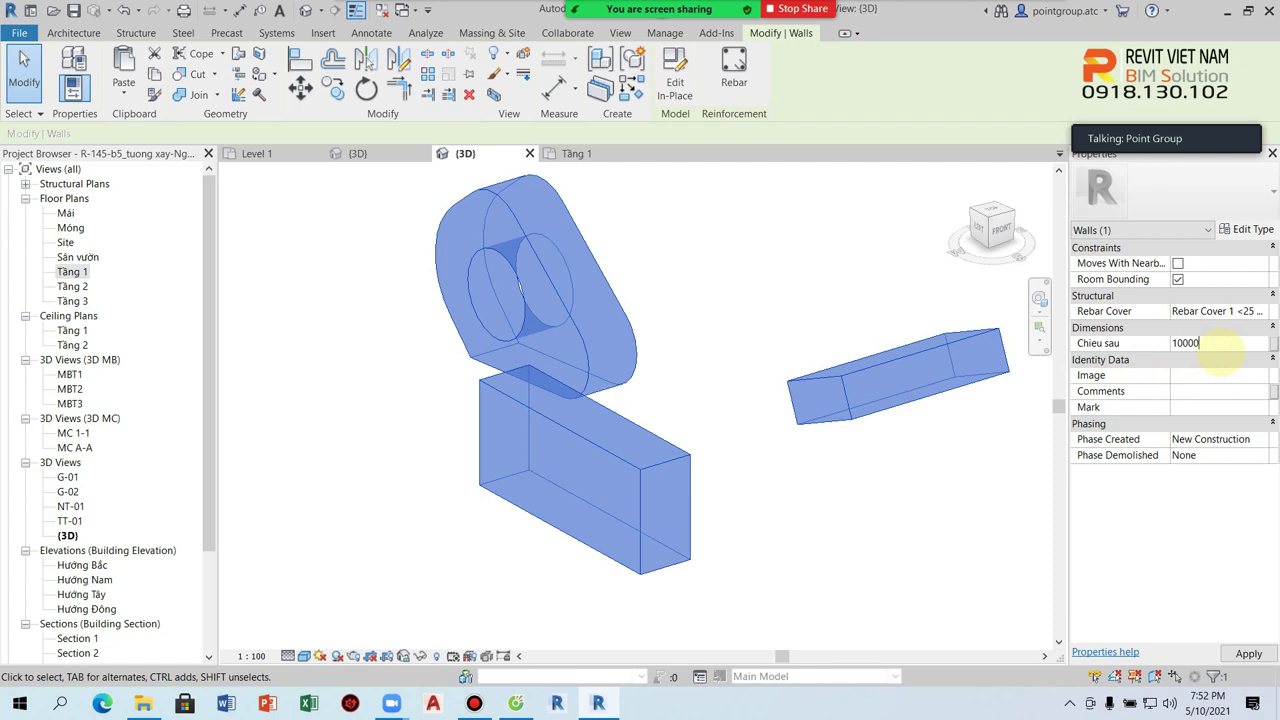
mouse_move(806, 380)
middle_mouse_down("shift")
mouse_move(743, 485)
mouse_move(726, 386)
mouse_move(749, 451)
mouse_move(680, 470)
middle_mouse_up("shift")
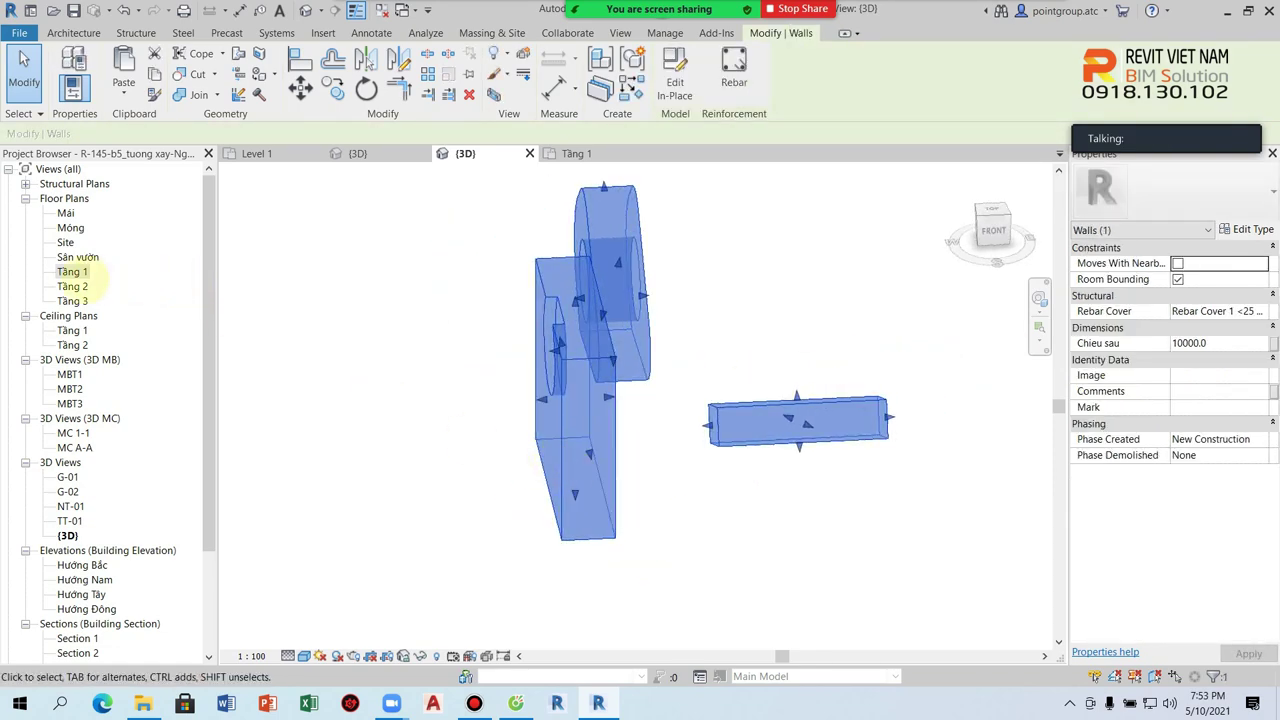
double_click(72, 271)
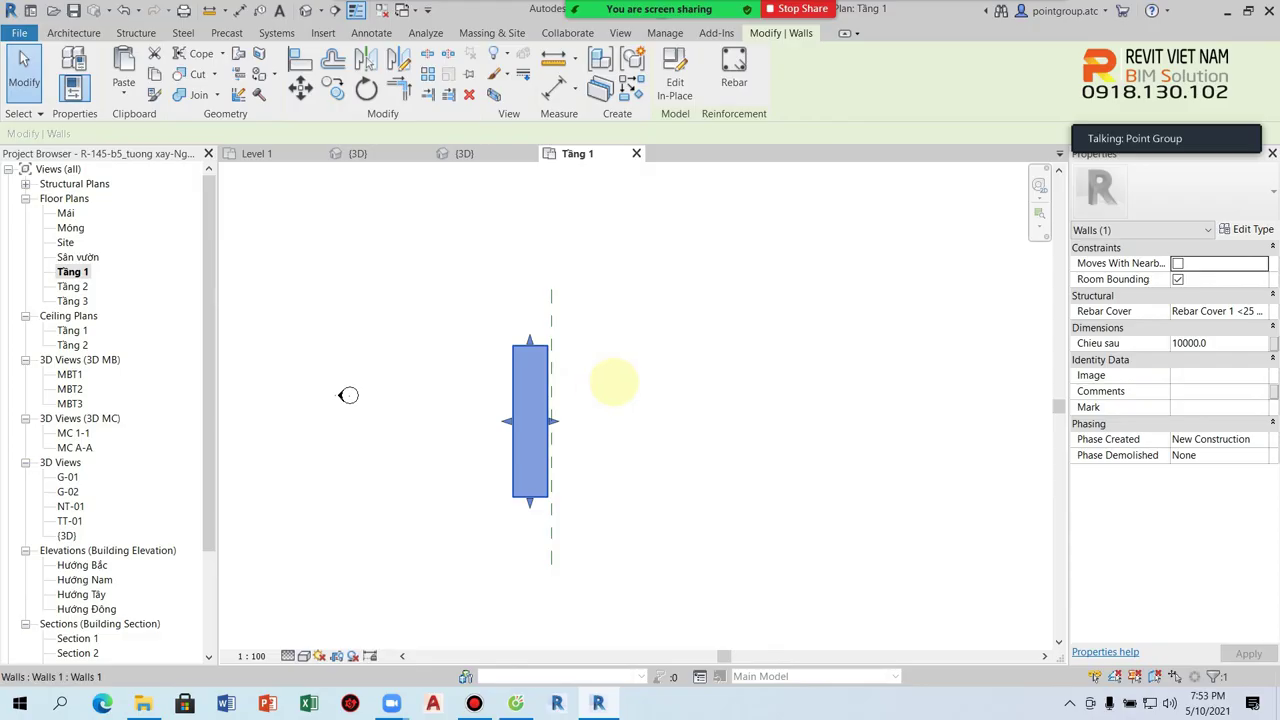
left_click(531, 352)
Deselect the wall and start a new Model In-Place from Architecture > Component
scroll(531, 350, "down", 2)
scroll(512, 367, "up", 1)
scroll(520, 366, "up", 1)
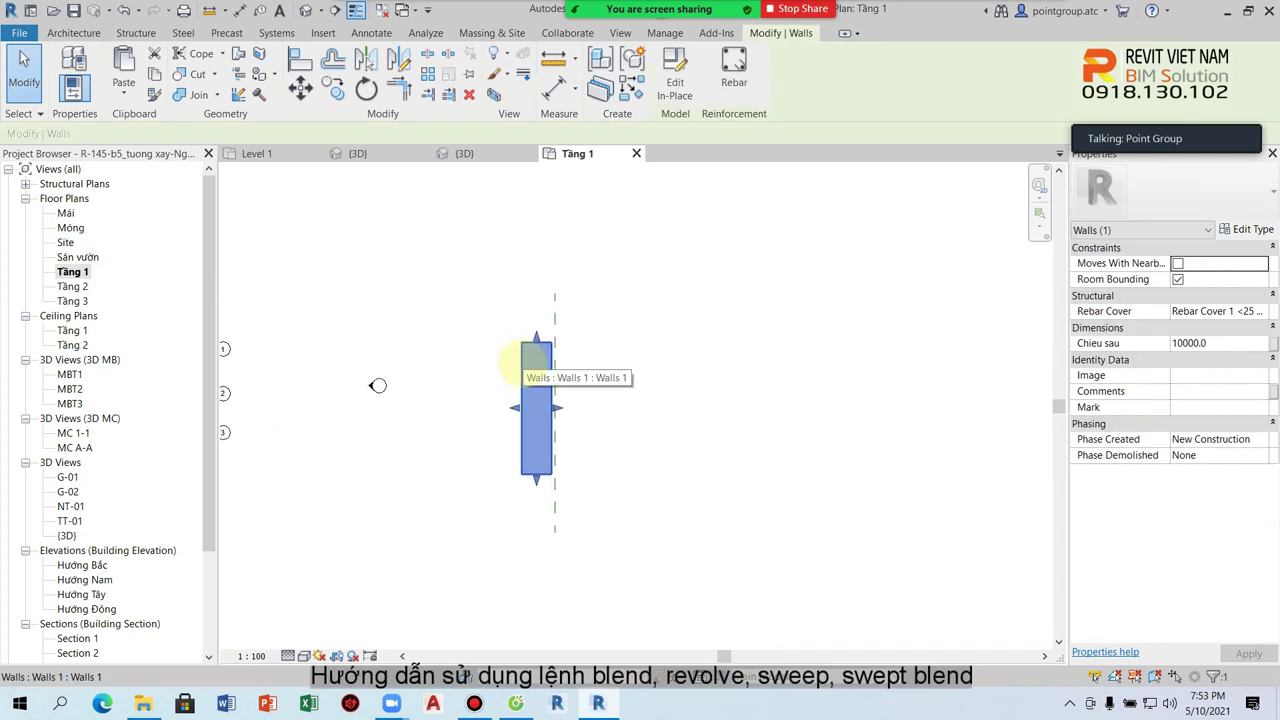
scroll(532, 365, "down", 1)
left_click(640, 368)
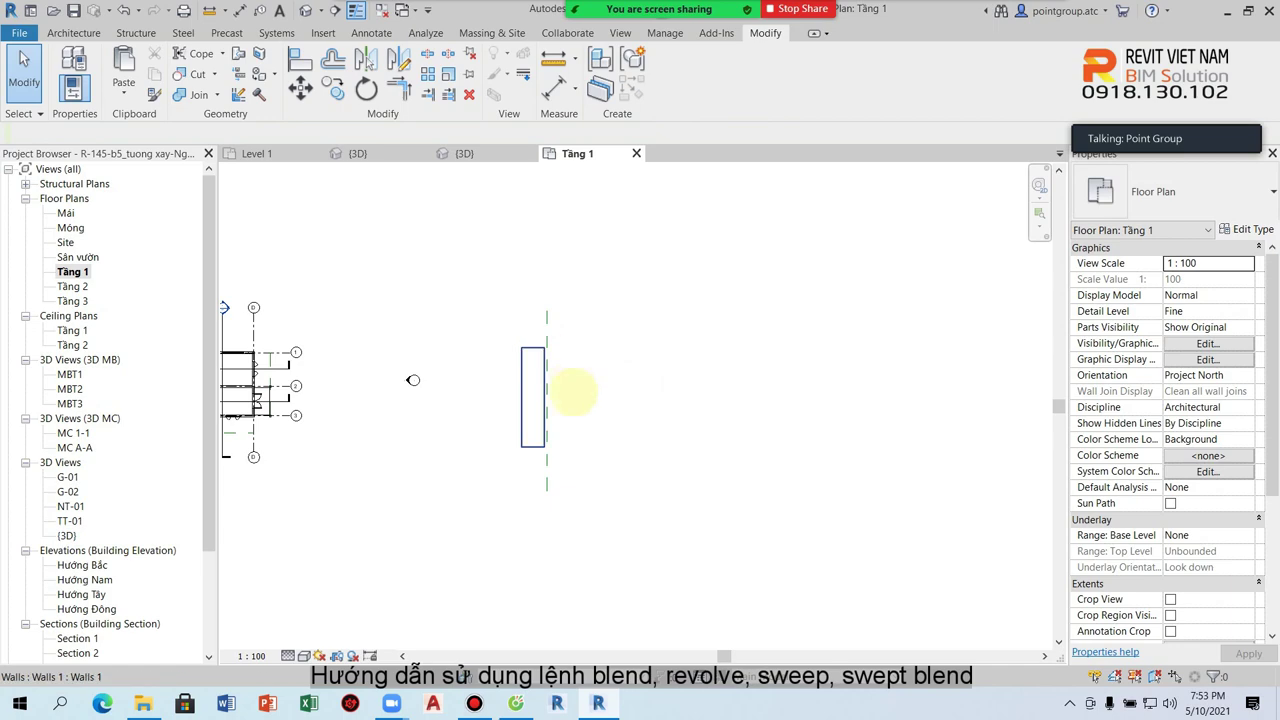
left_click(72, 33)
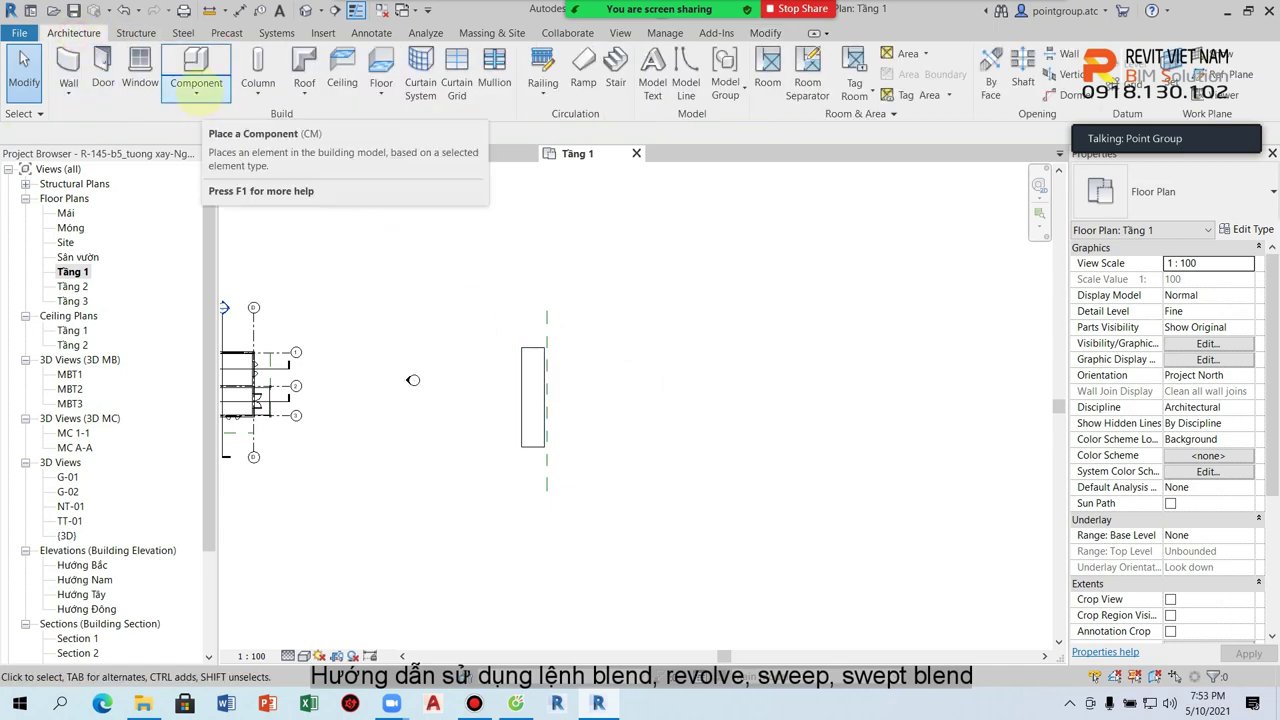
left_click(196, 85)
left_click(222, 152)
Choose the Walls category and accept the family name Walls 2
scroll(643, 251, "down", 3)
scroll(700, 260, "down", 3)
left_click_drag(746, 270, 757, 380)
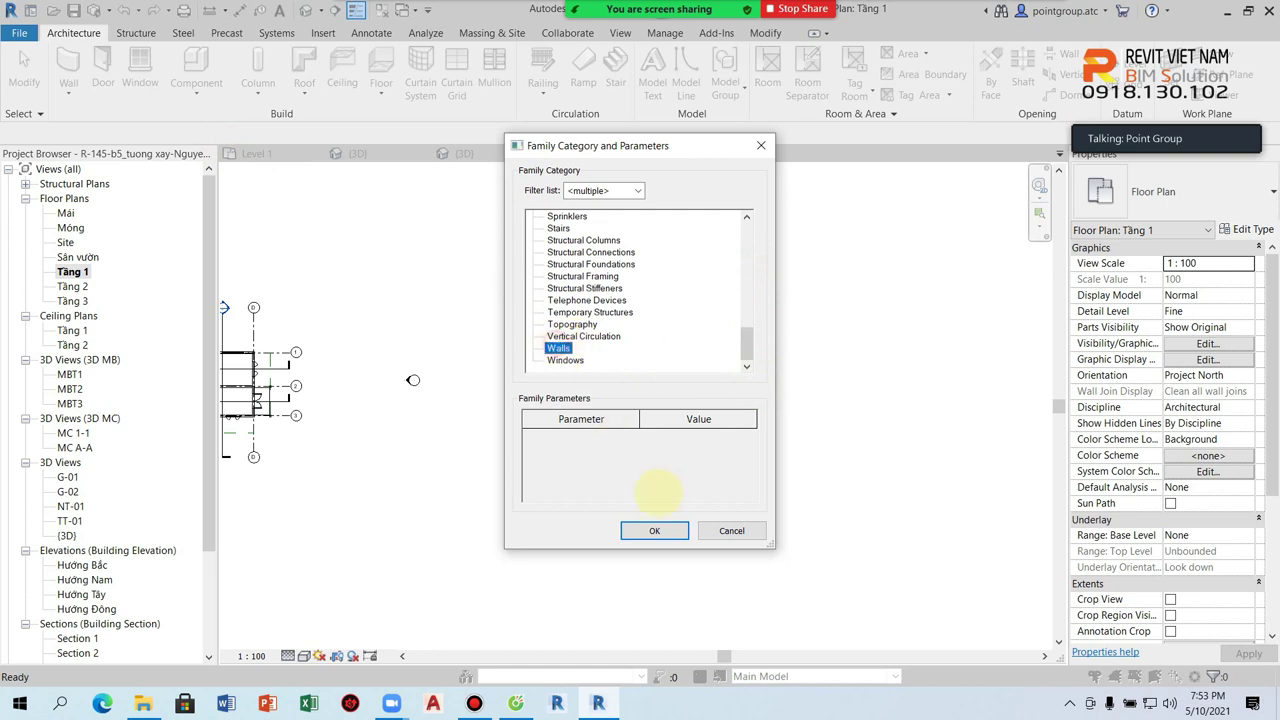
left_click(660, 530)
left_click(645, 380)
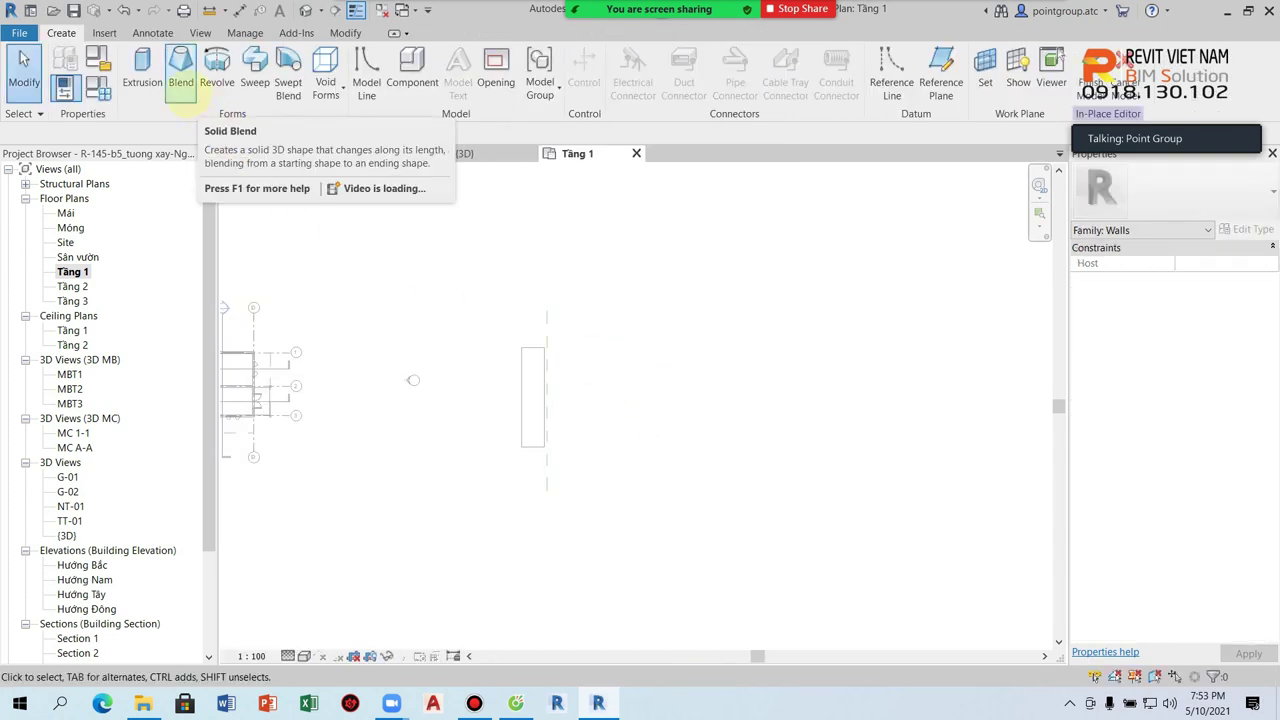
left_click(181, 80)
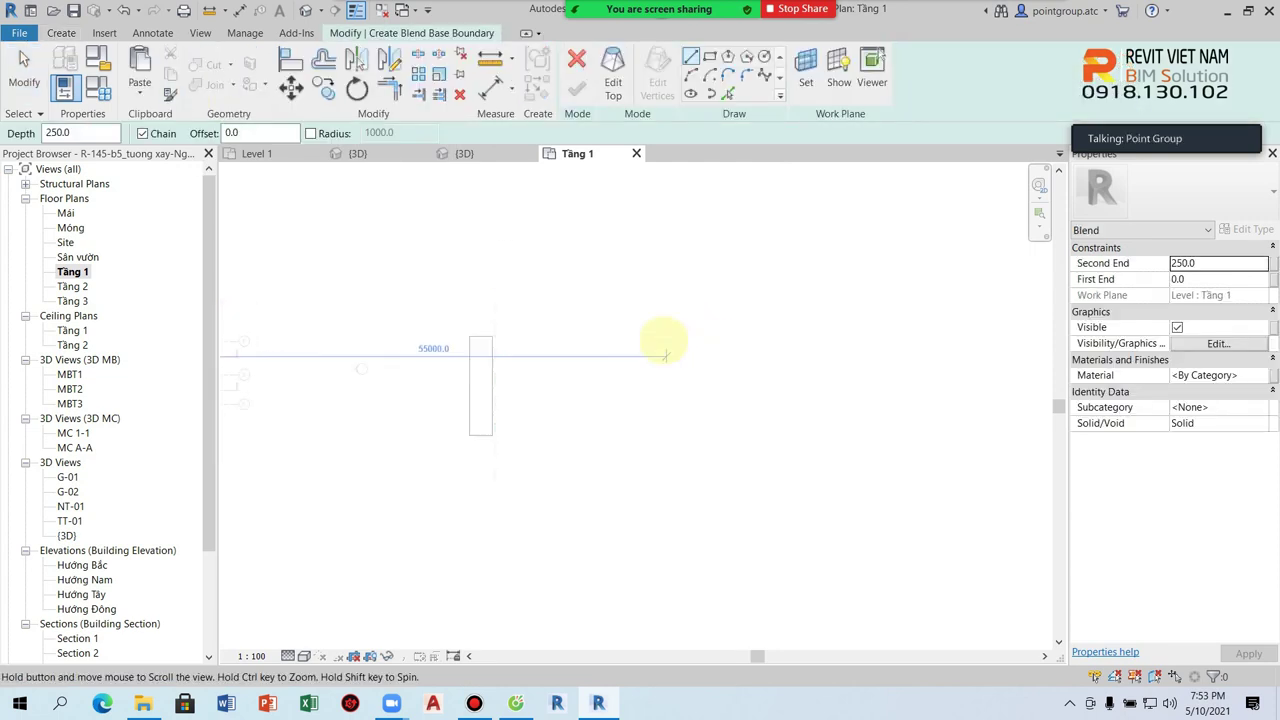
Sketch the blend's base as a 6-sided inscribed hexagon
scroll(579, 315, "up", 1)
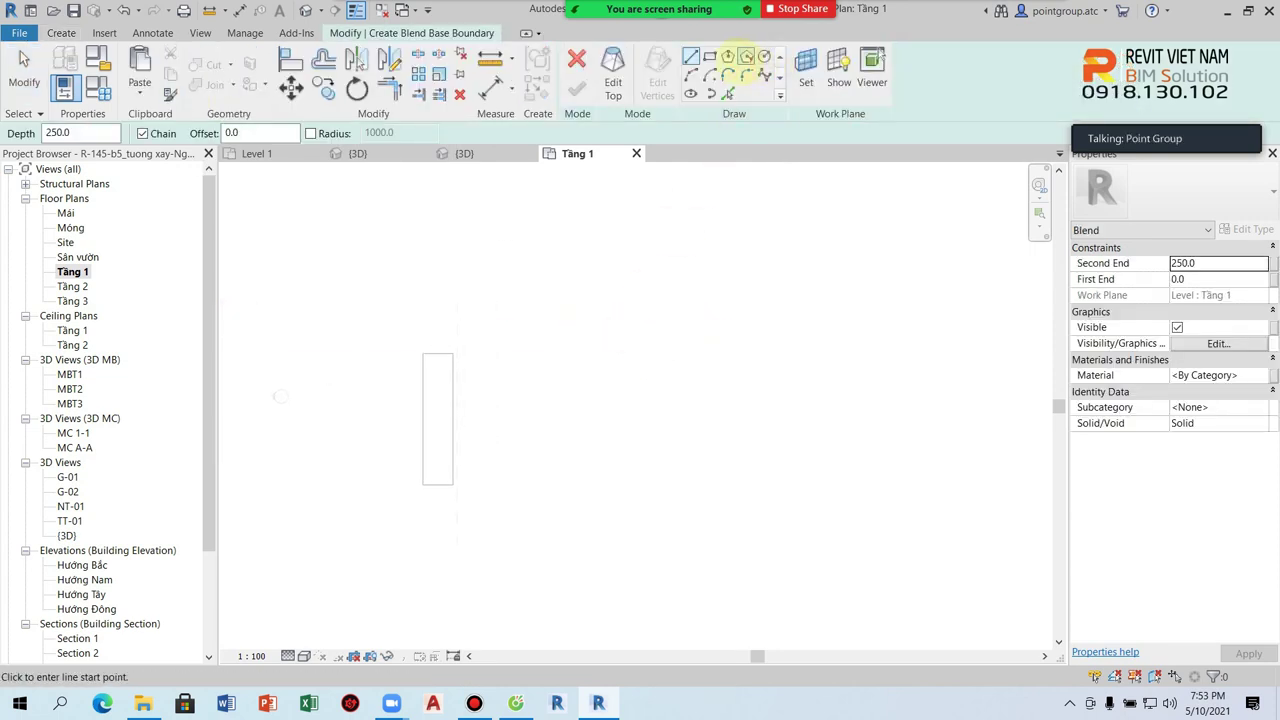
left_click(726, 57)
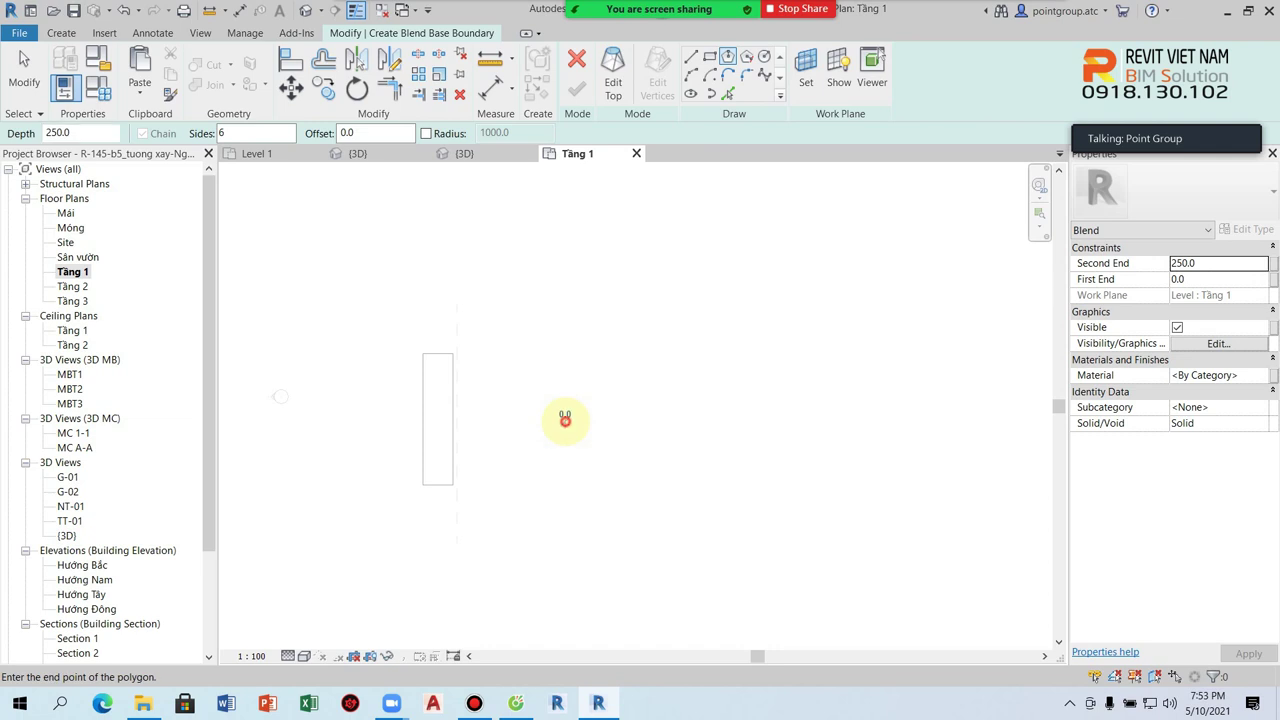
scroll(565, 412, "up", 2)
left_click(568, 403)
scroll(663, 421, "down", 1)
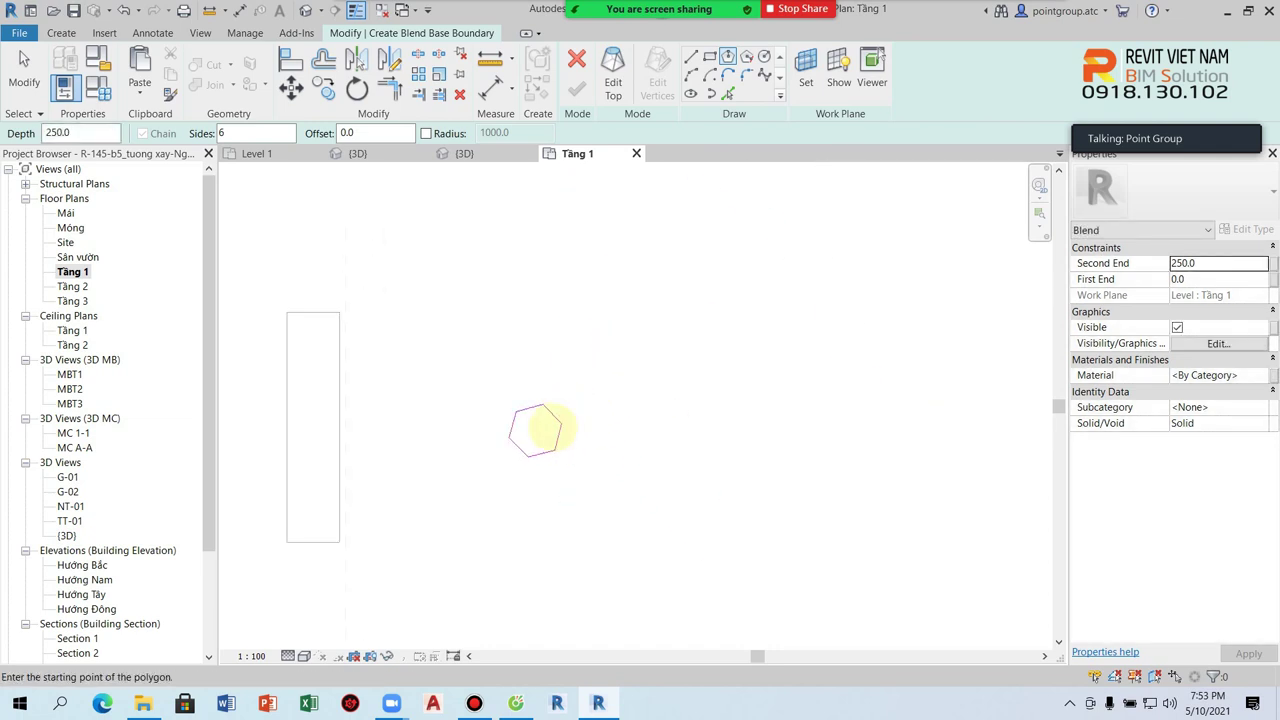
Make the blend top a circle of about 500 radius at depth 3500, then finish
left_click(614, 64)
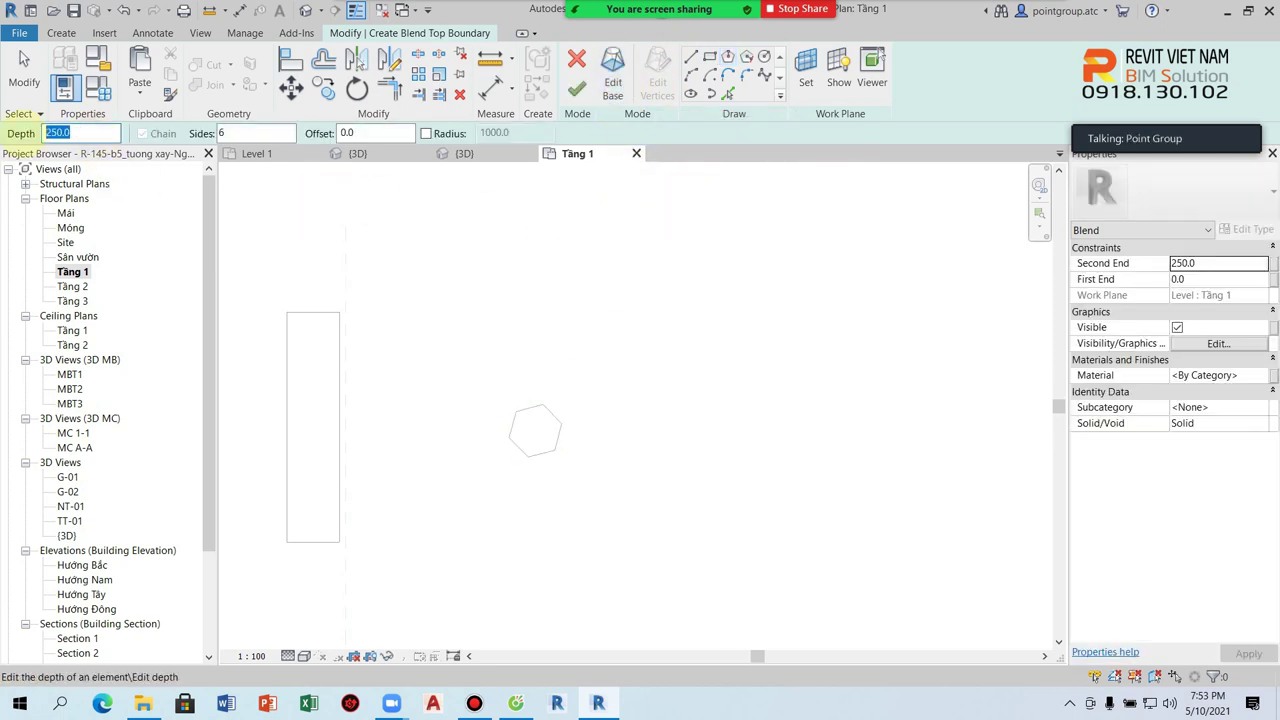
type("3500")
key("Return")
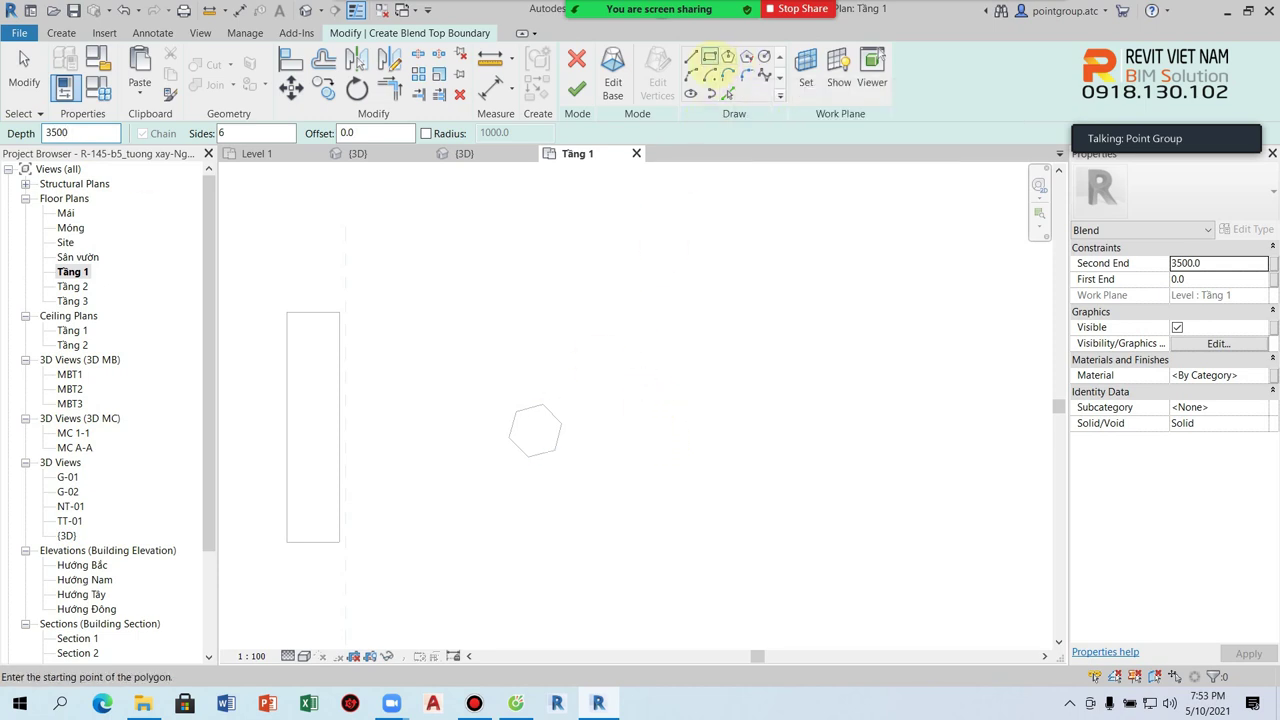
left_click(764, 56)
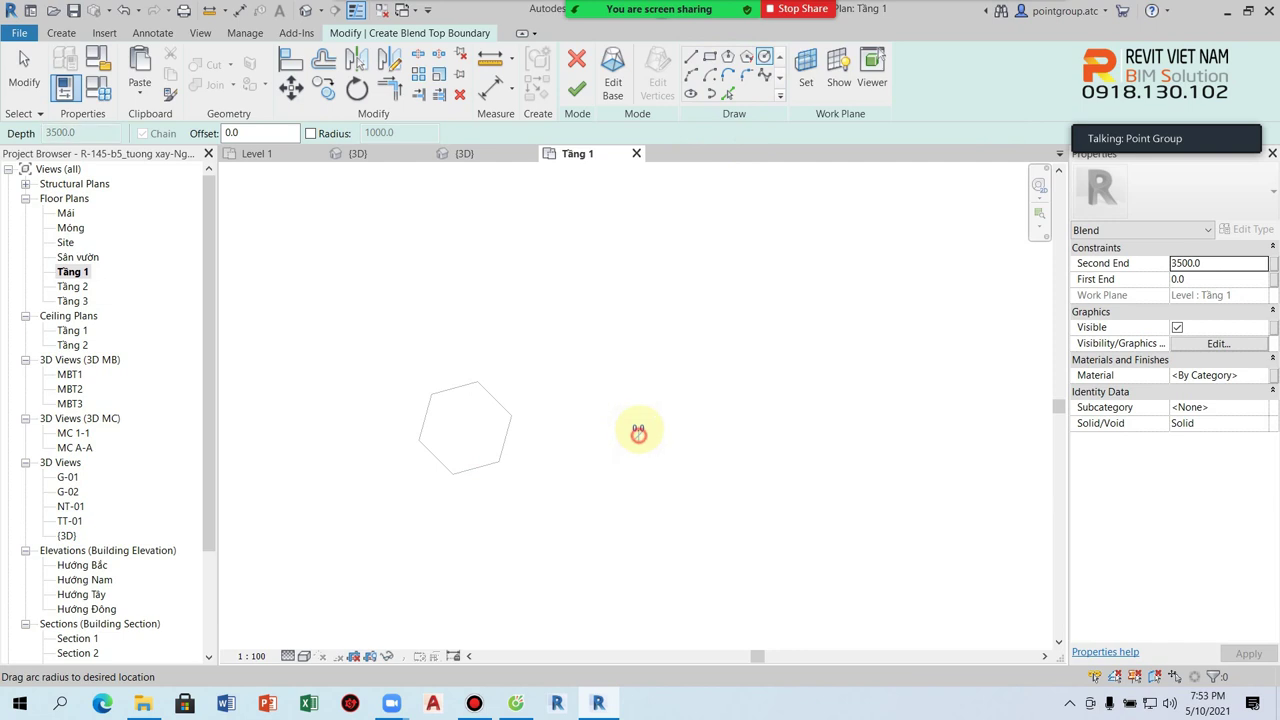
left_click(655, 402)
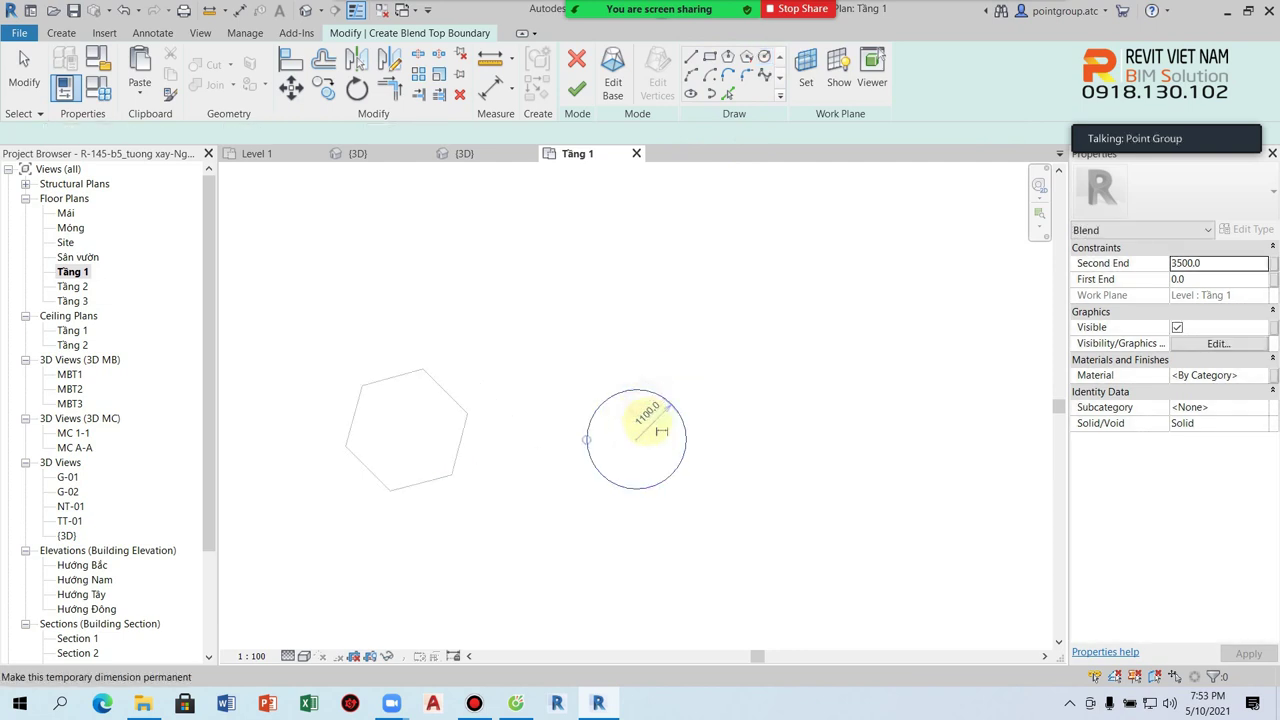
key("Escape")
scroll(645, 421, "up", 2)
left_click_drag(577, 442, 609, 442)
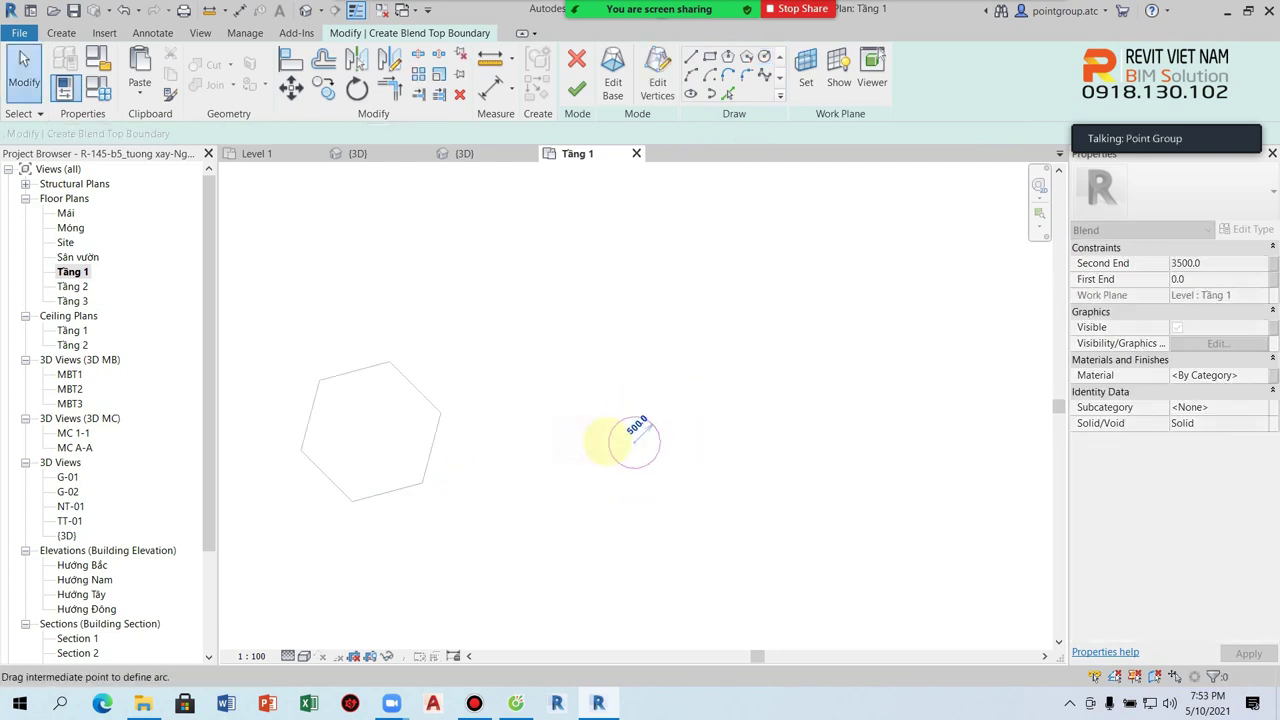
left_click(640, 189)
left_click(578, 90)
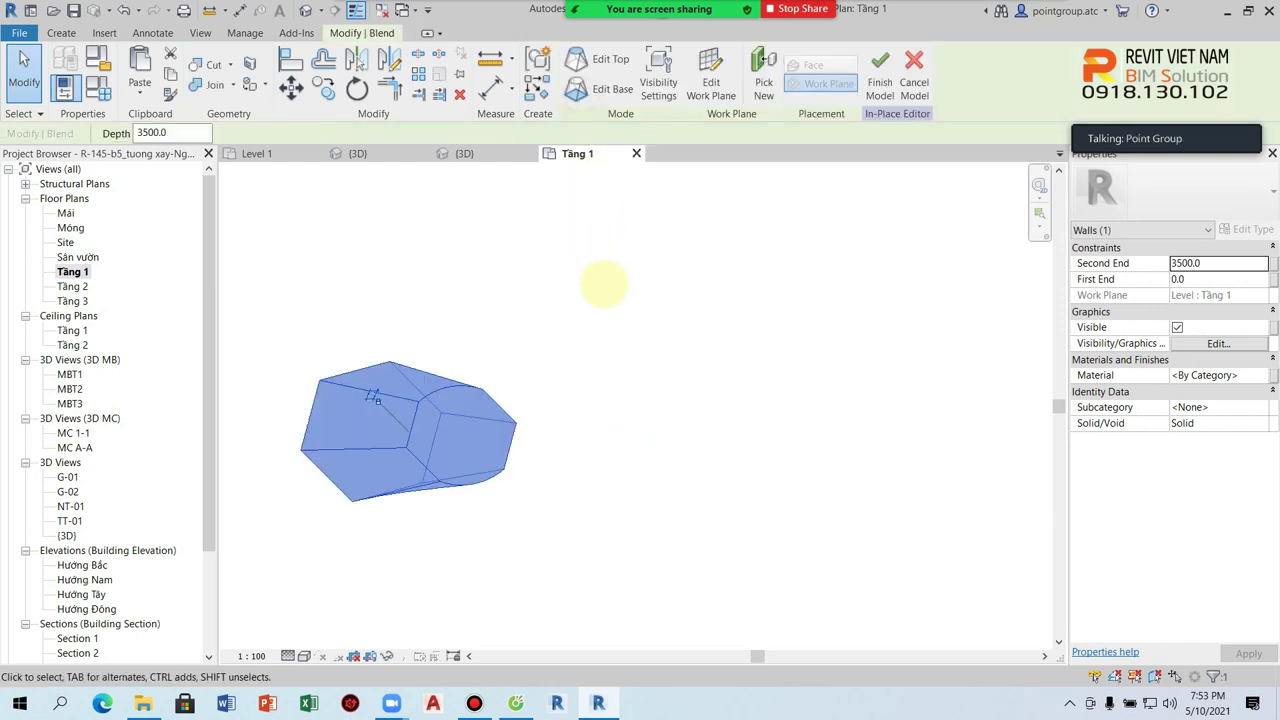
In the Default 3D view, stretch the blend's top up to 10323.5
left_click(305, 10)
mouse_move(530, 408)
middle_mouse_down("shift")
mouse_move(694, 466)
mouse_move(686, 434)
middle_mouse_up("shift")
left_click(686, 434)
middle_click_drag(631, 494, 620, 370, "shift")
scroll(620, 370, "up", 3)
middle_click_drag(651, 514, 766, 486, "shift")
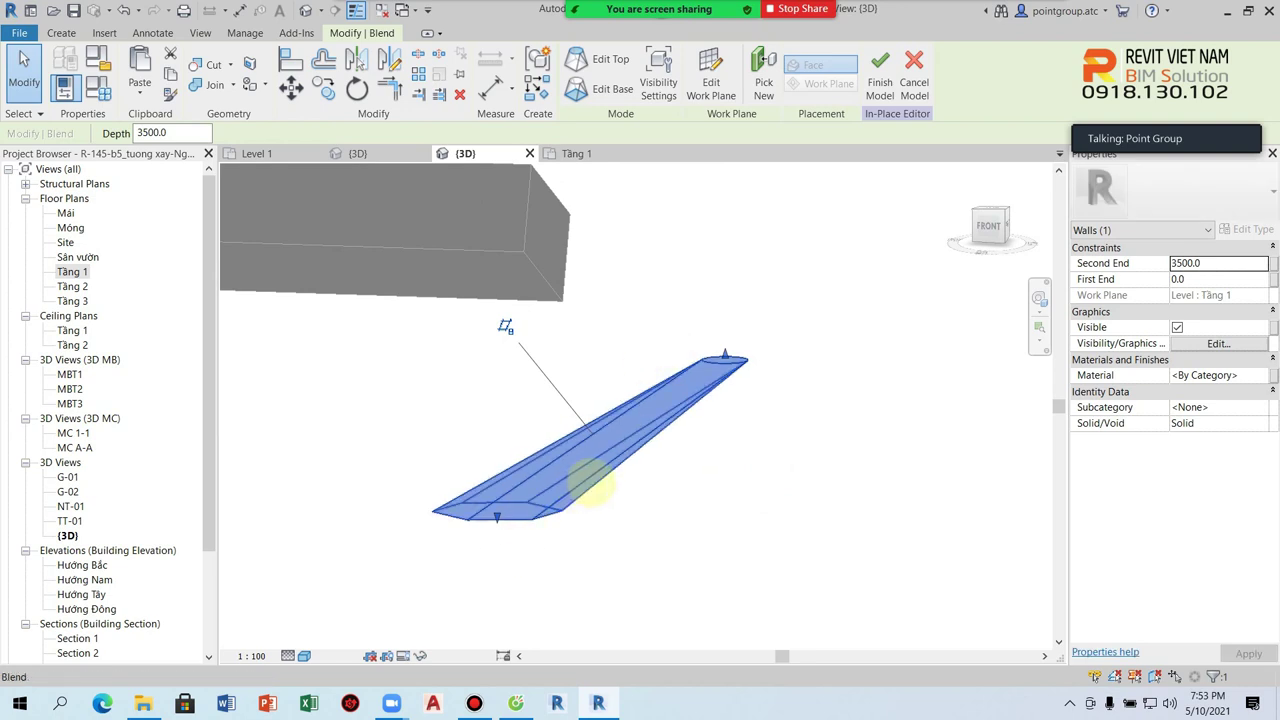
scroll(590, 487, "down", 2)
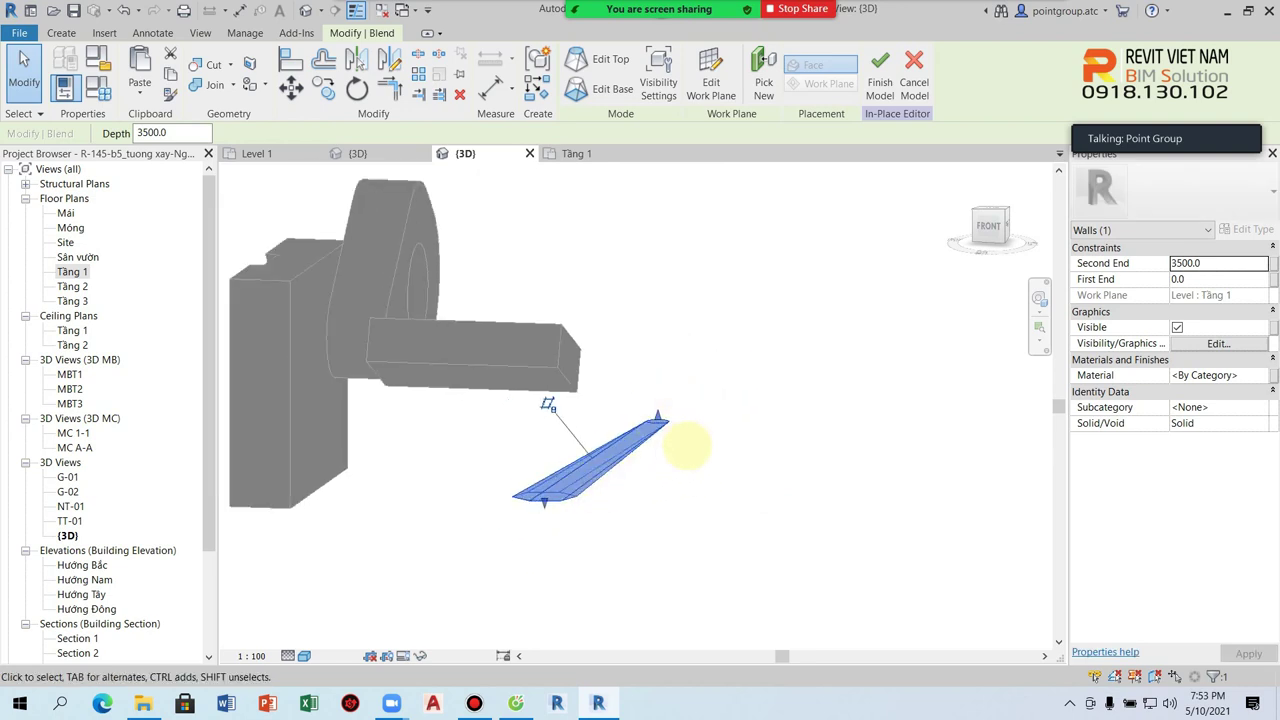
left_click_drag(657, 415, 655, 262)
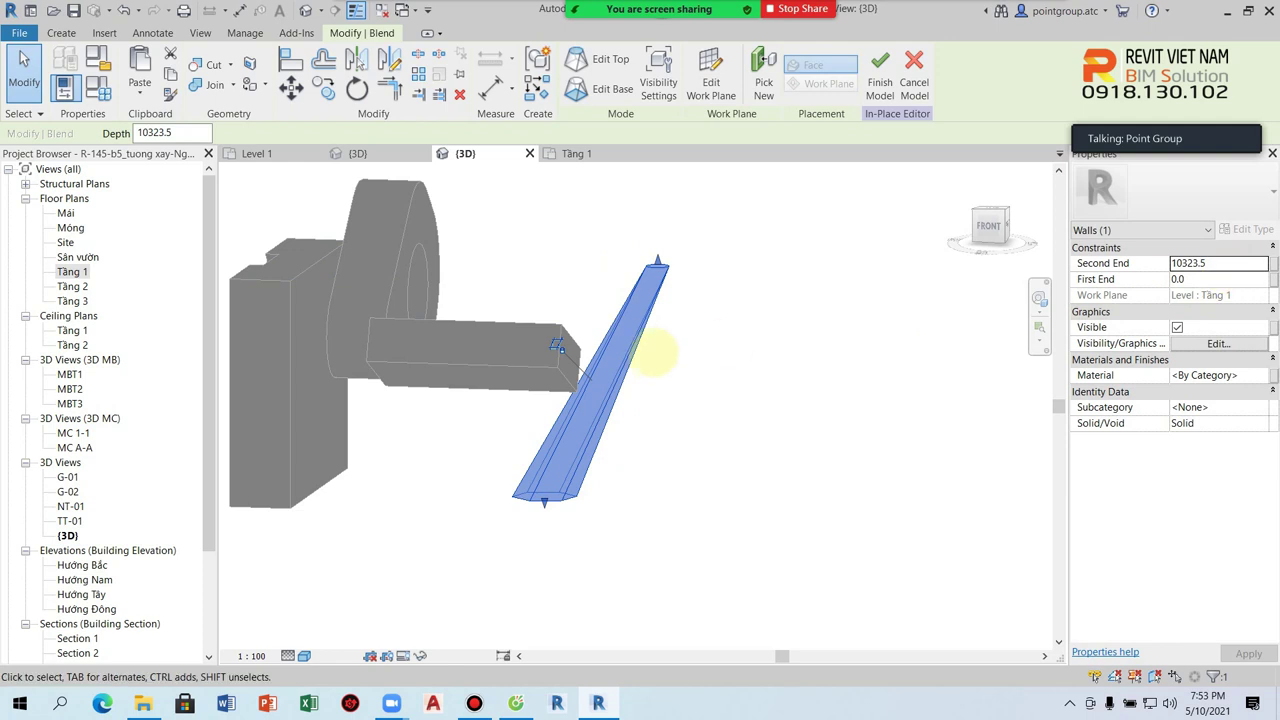
left_click(652, 358)
Orbit to check the stretched blend, then finish the Walls 2 in-place model
middle_click_drag(696, 393, 494, 443, "shift")
left_click(608, 400)
middle_click_drag(608, 400, 728, 507, "shift")
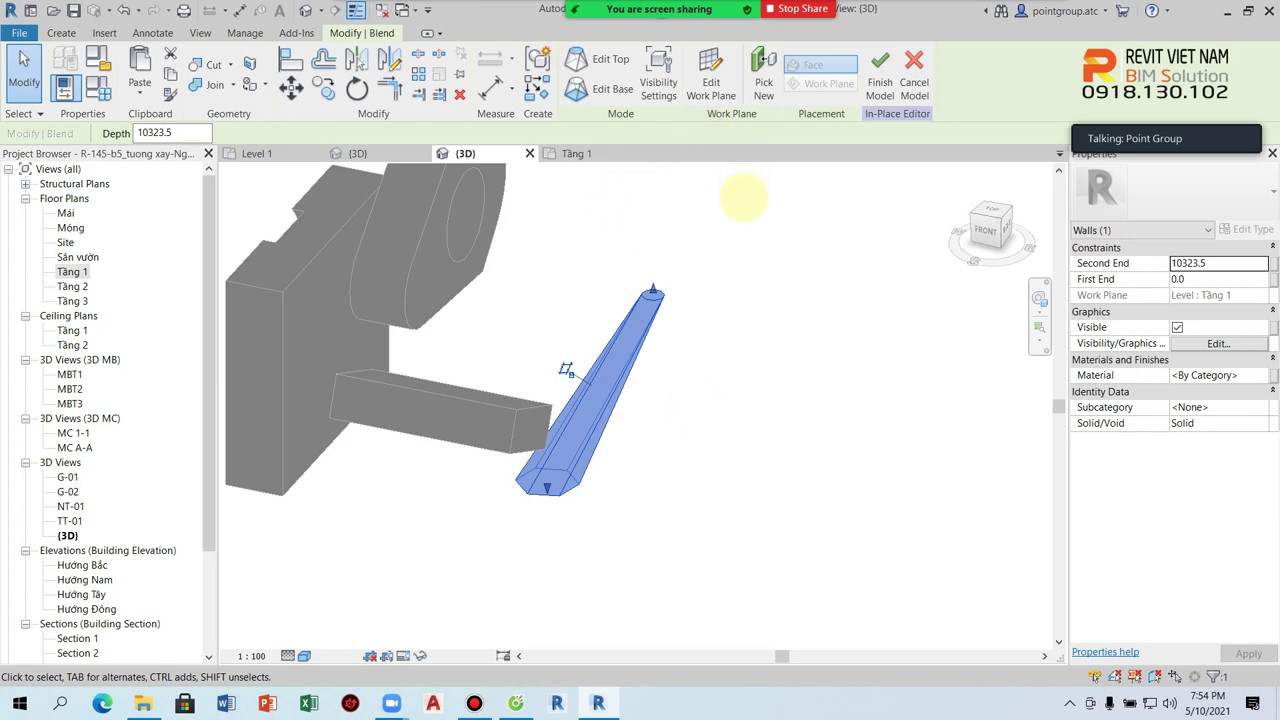
middle_click_drag(714, 374, 700, 460, "shift")
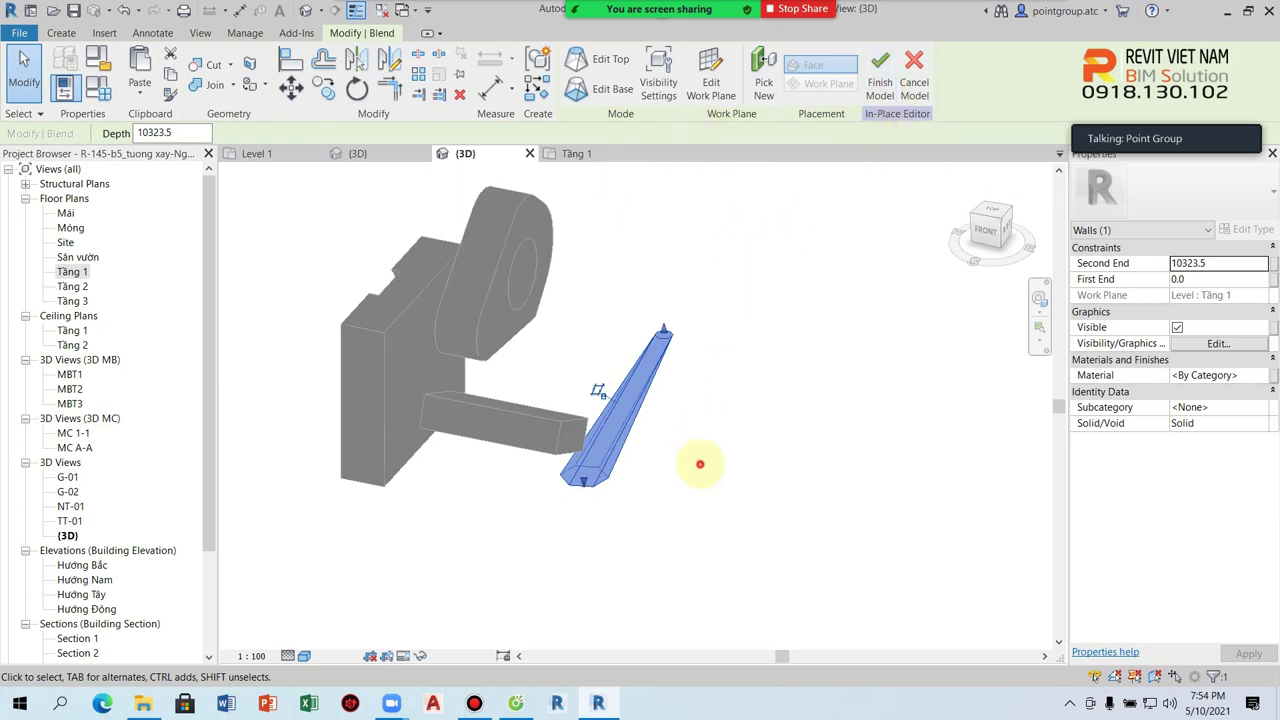
left_click(700, 462)
left_click(657, 337)
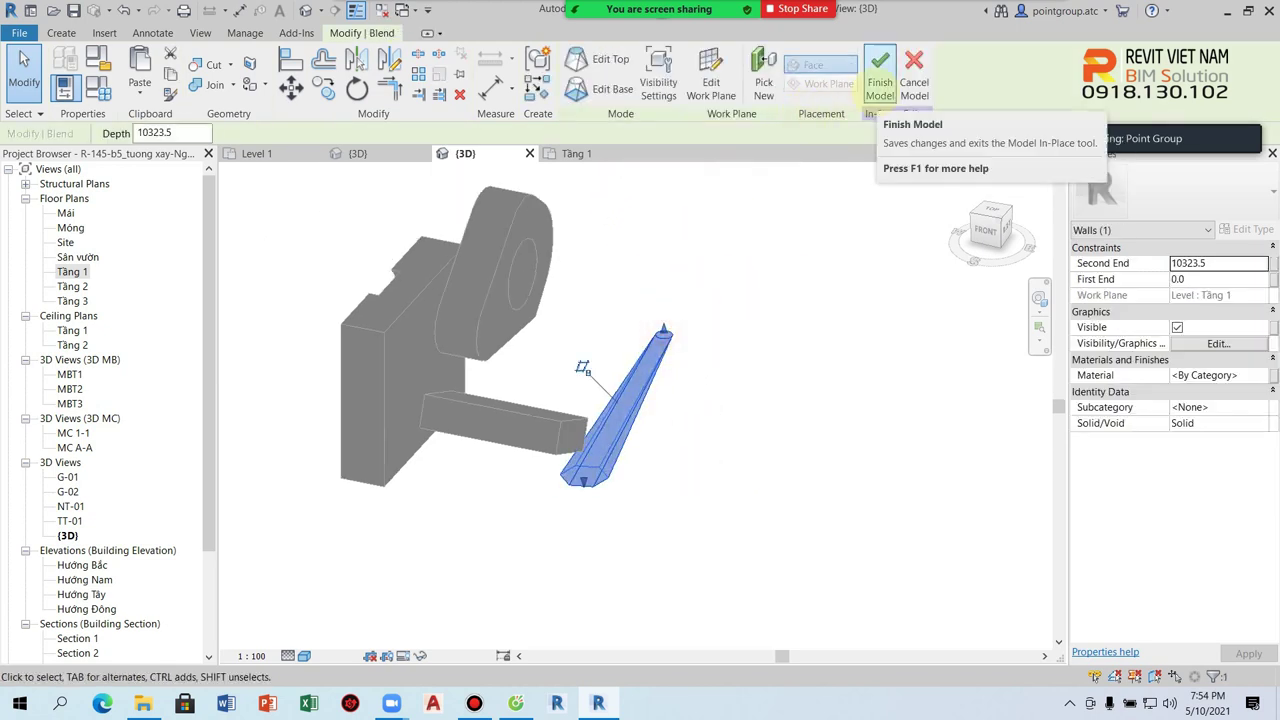
left_click(871, 75)
key("Escape")
scroll(471, 286, "up", 3)
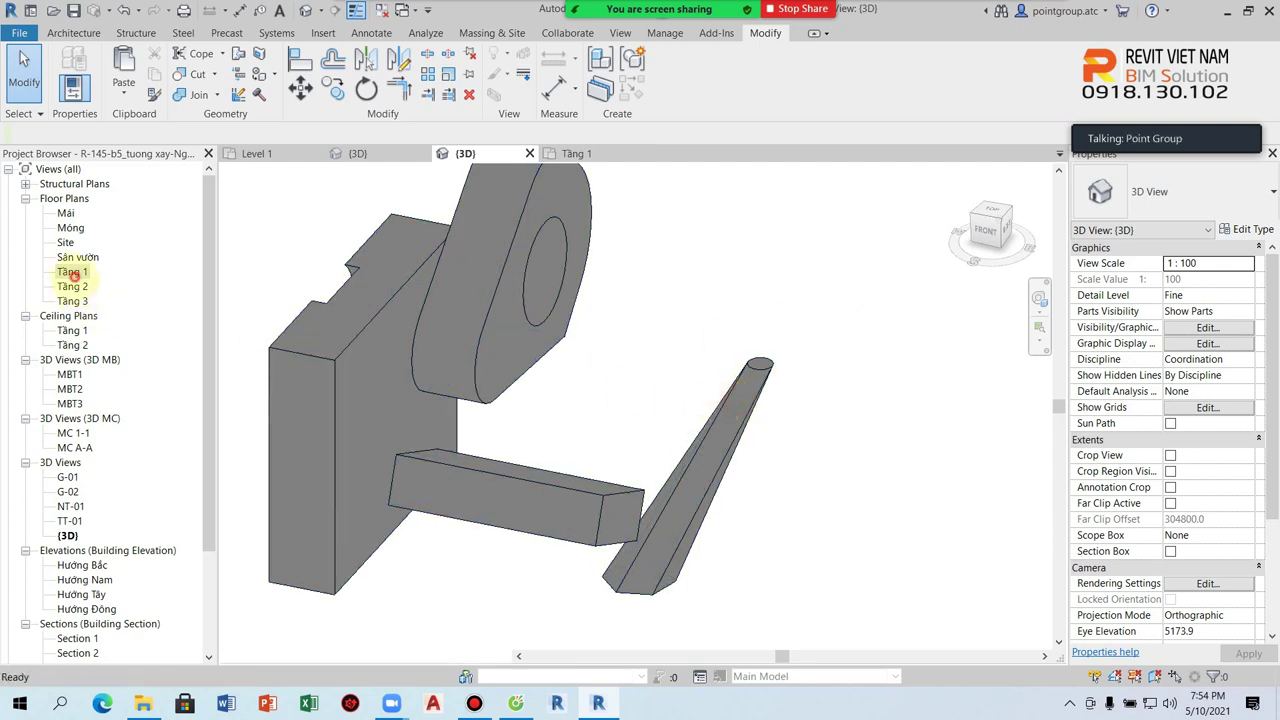
Open the Tầng 1 floor plan and check the hexagonal blend there
double_click(72, 272)
scroll(470, 400, "down", 3)
left_click(456, 402)
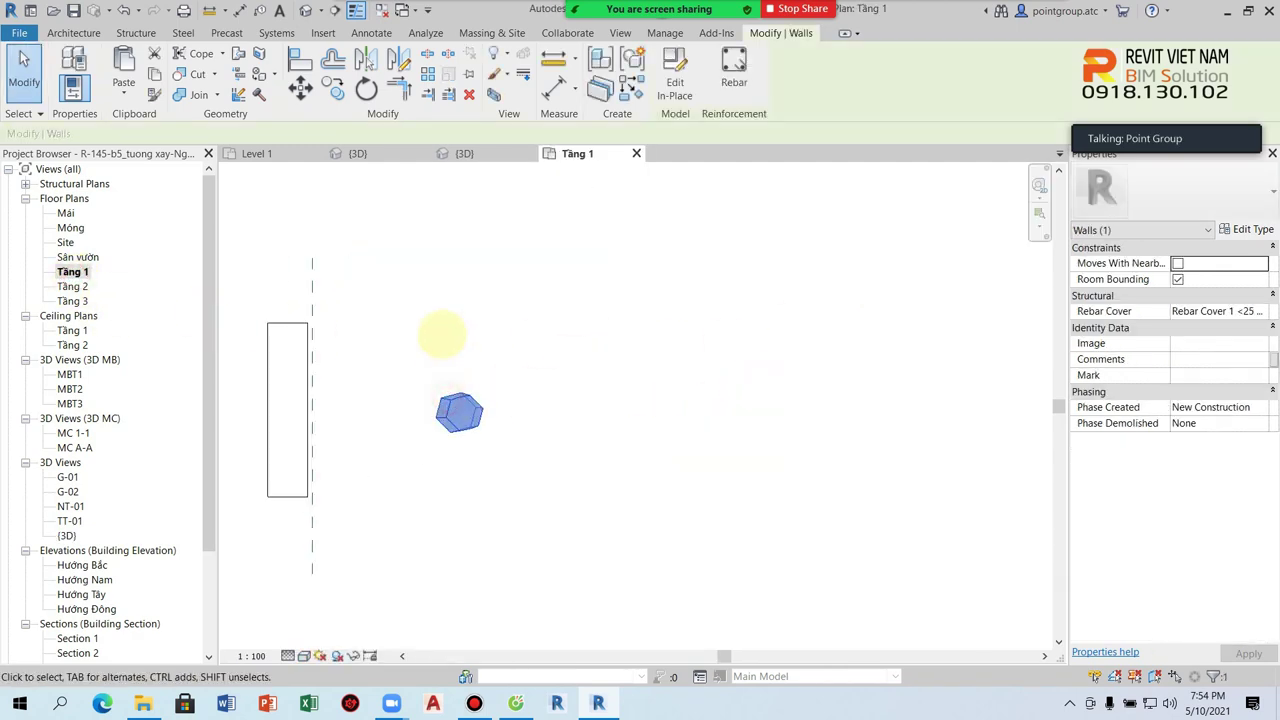
middle_click_drag(442, 333, 511, 333)
key("Escape")
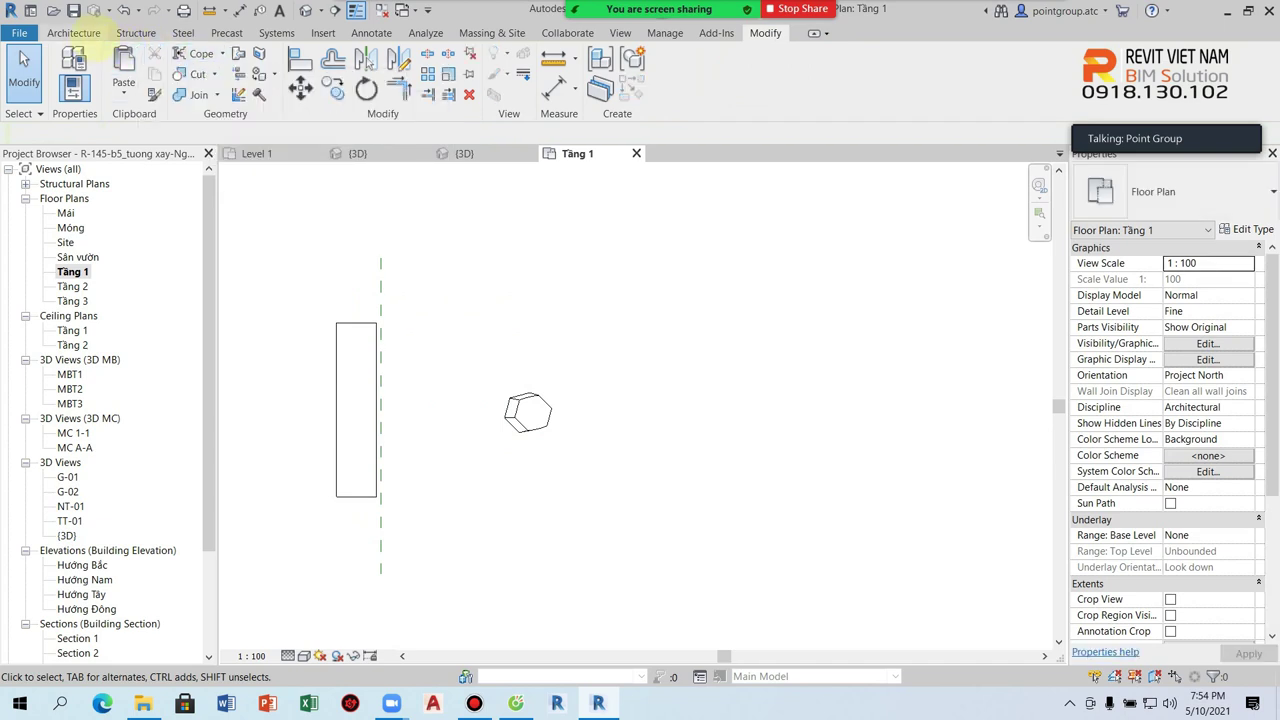
Start a new in-place model in the Casework category and accept its default name
left_click(87, 33)
left_click(196, 88)
left_click(230, 157)
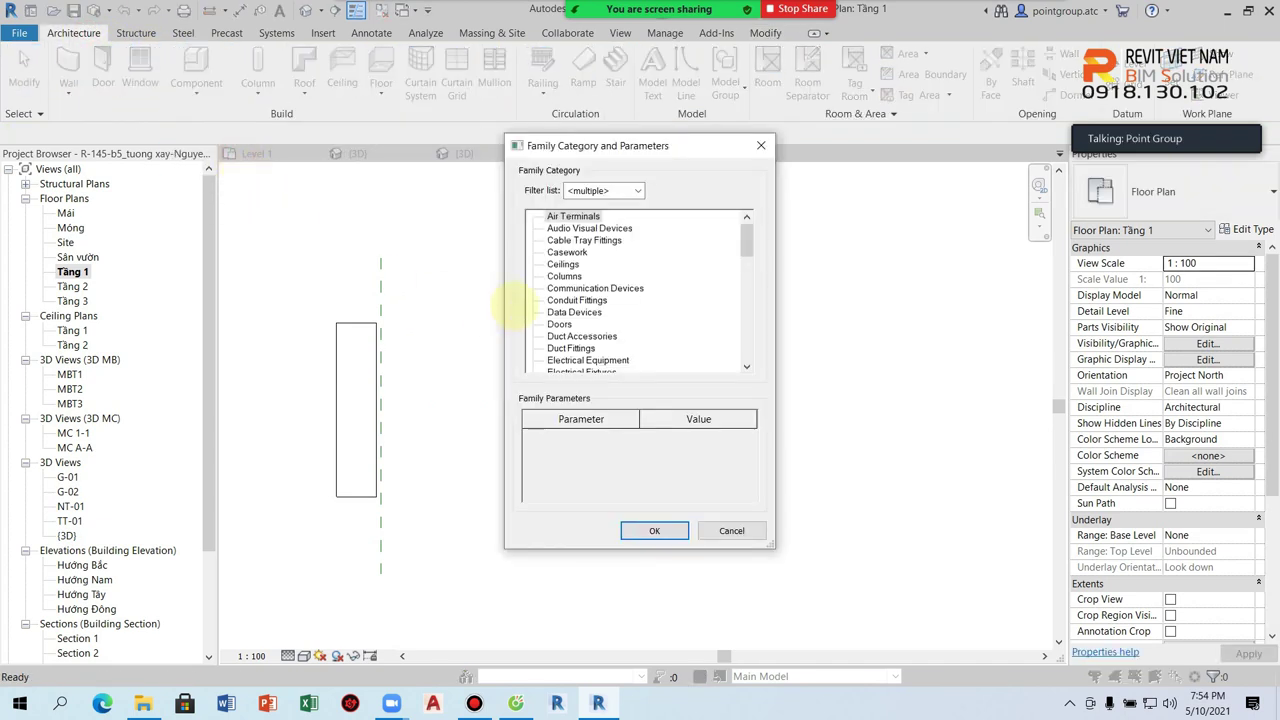
scroll(737, 251, "down", 2)
mouse_move(737, 251)
left_mouse_down()
mouse_move(749, 271)
mouse_move(687, 245)
left_mouse_up()
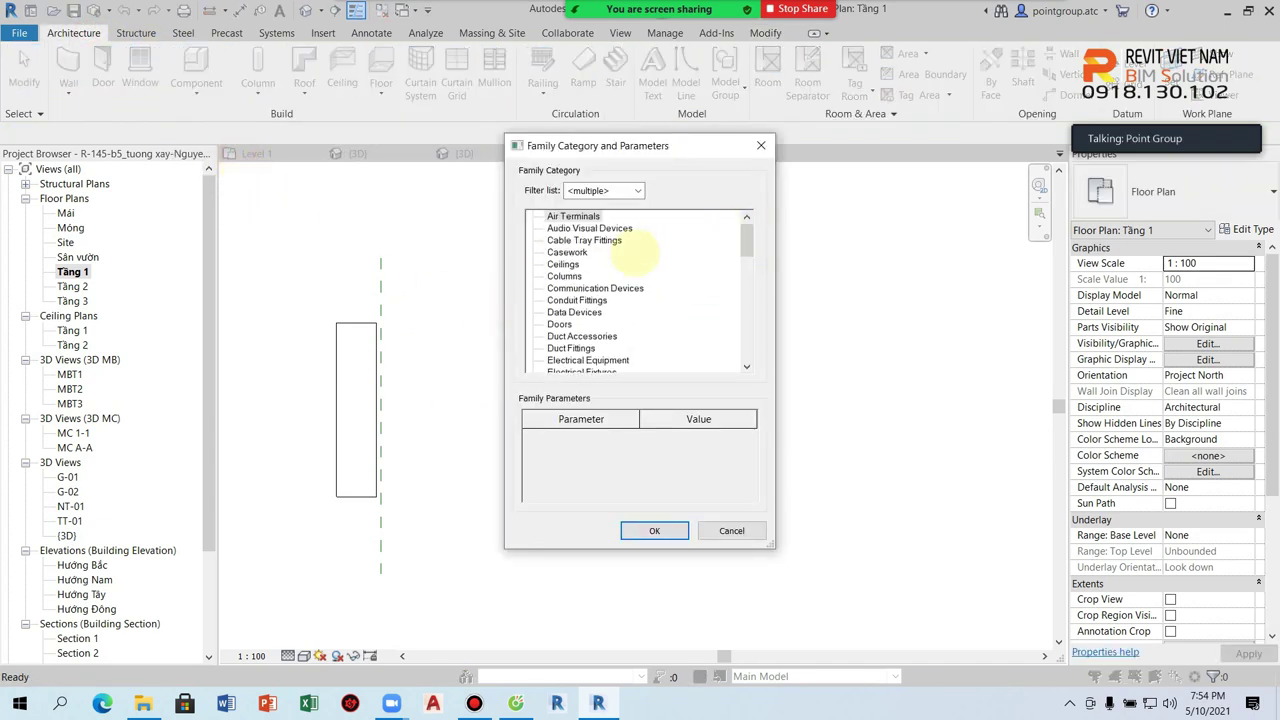
left_click(654, 530)
left_click(636, 380)
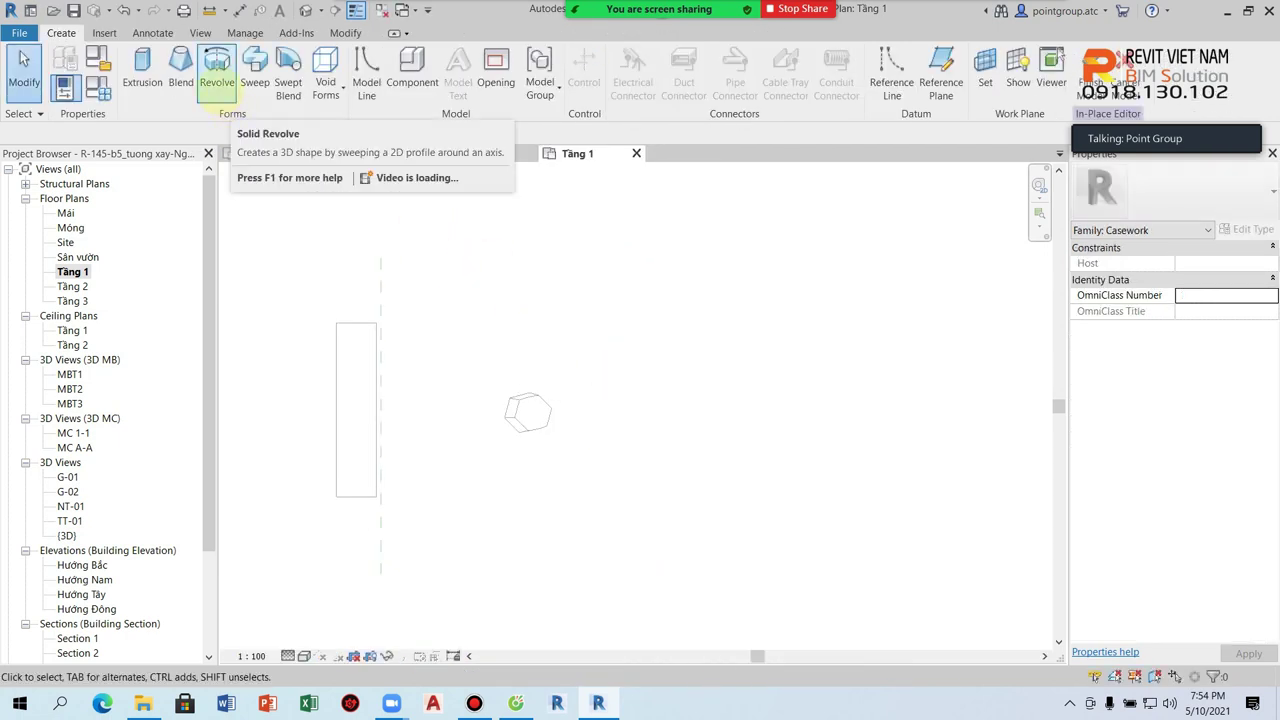
left_click(217, 75)
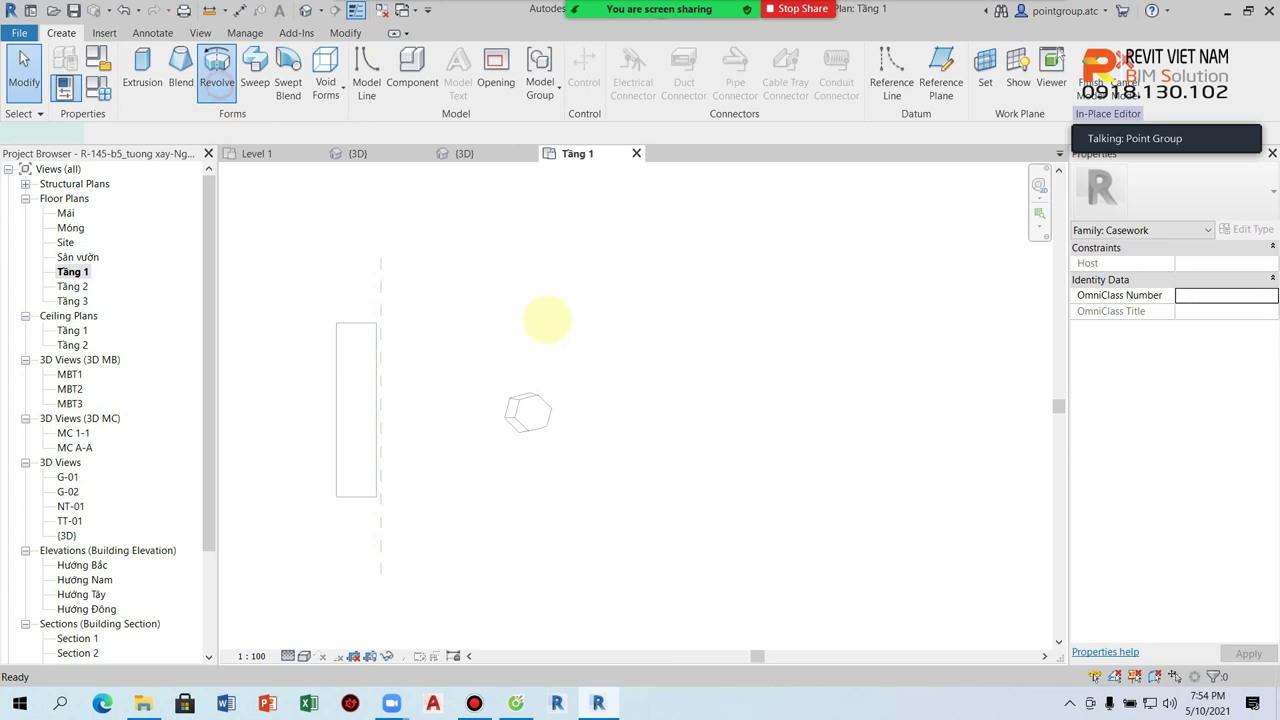
Sketch trial horizontal and vertical profile lines for the revolve, then delete the vertical one
left_click(490, 373)
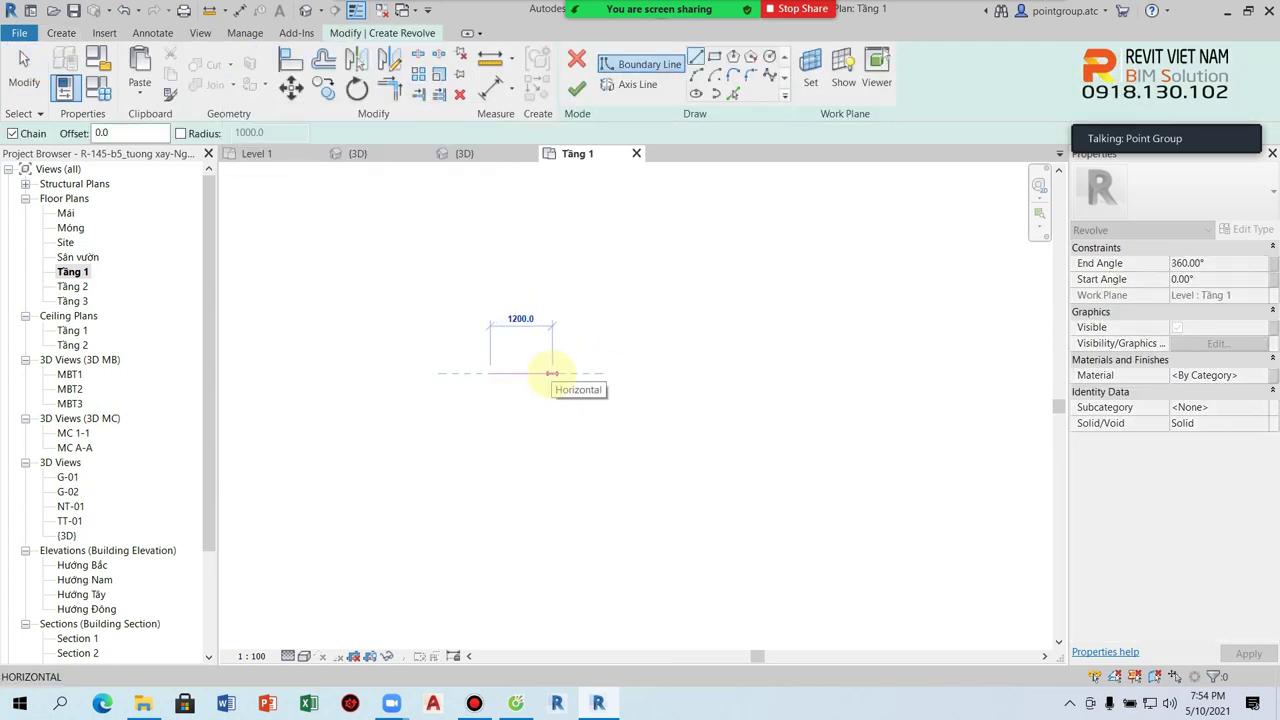
key("Escape")
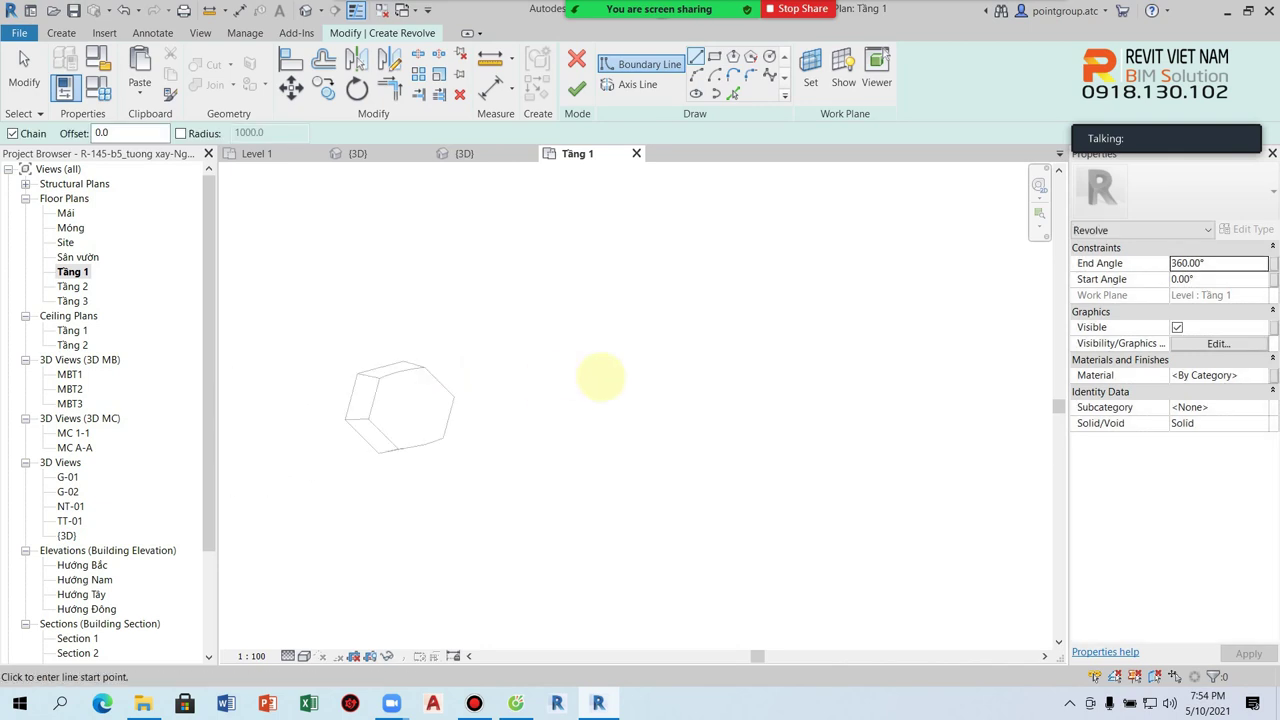
left_click(565, 363)
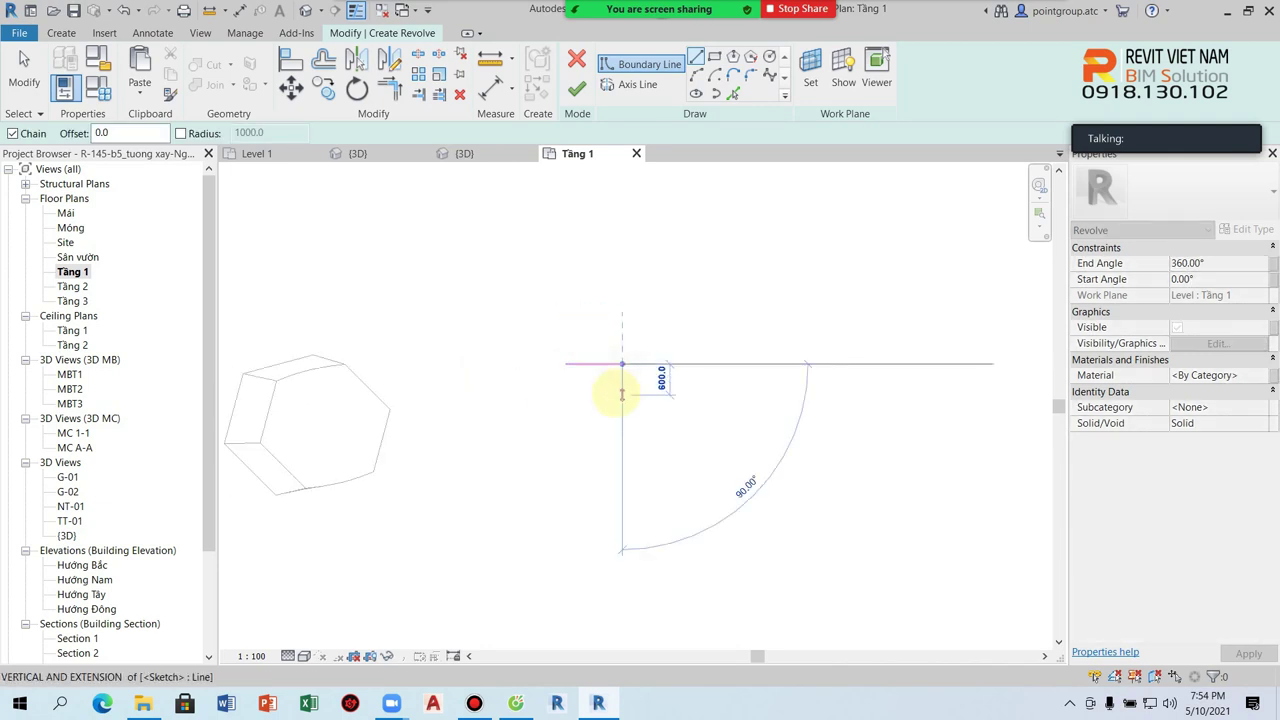
left_click(622, 363)
key("Escape")
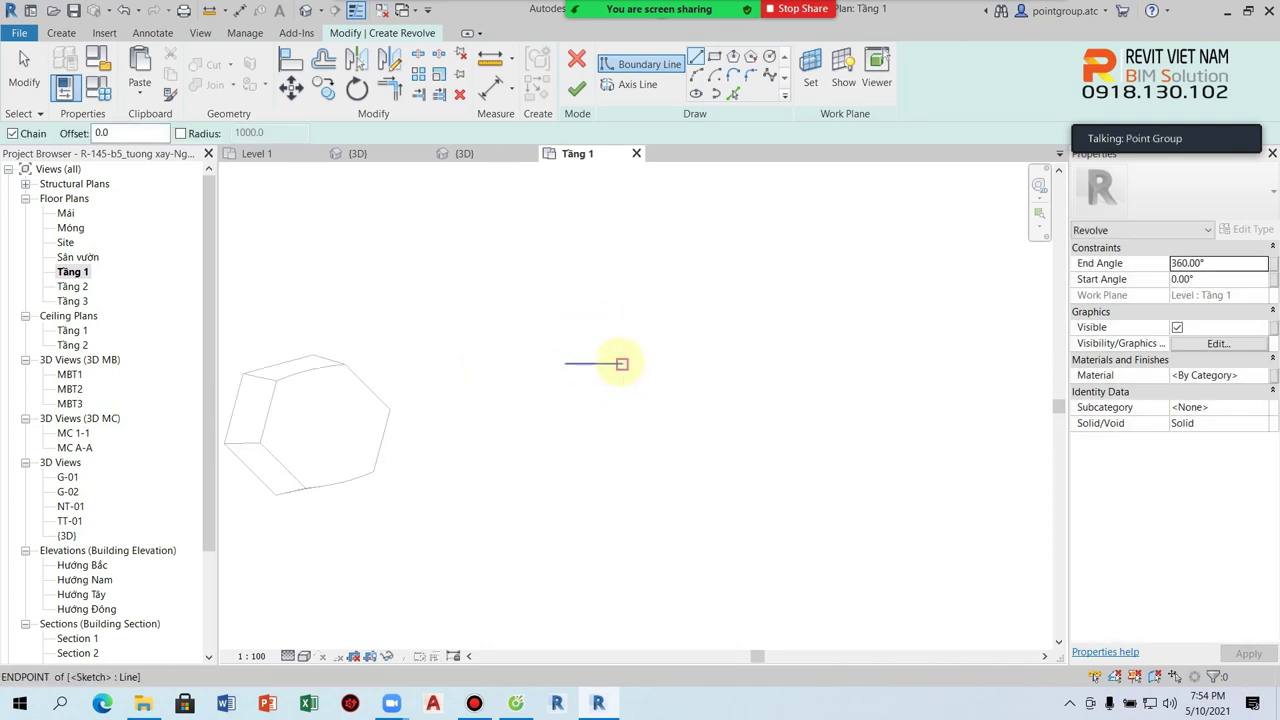
left_click(622, 363)
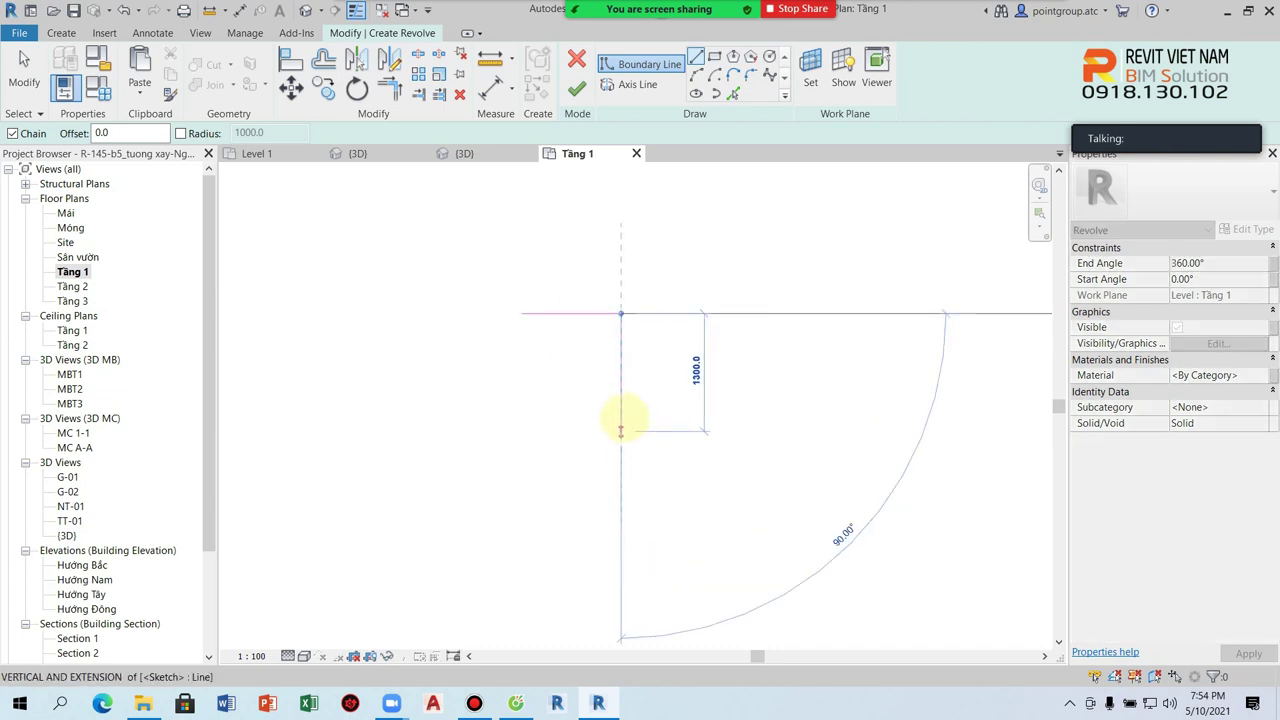
left_click(621, 421)
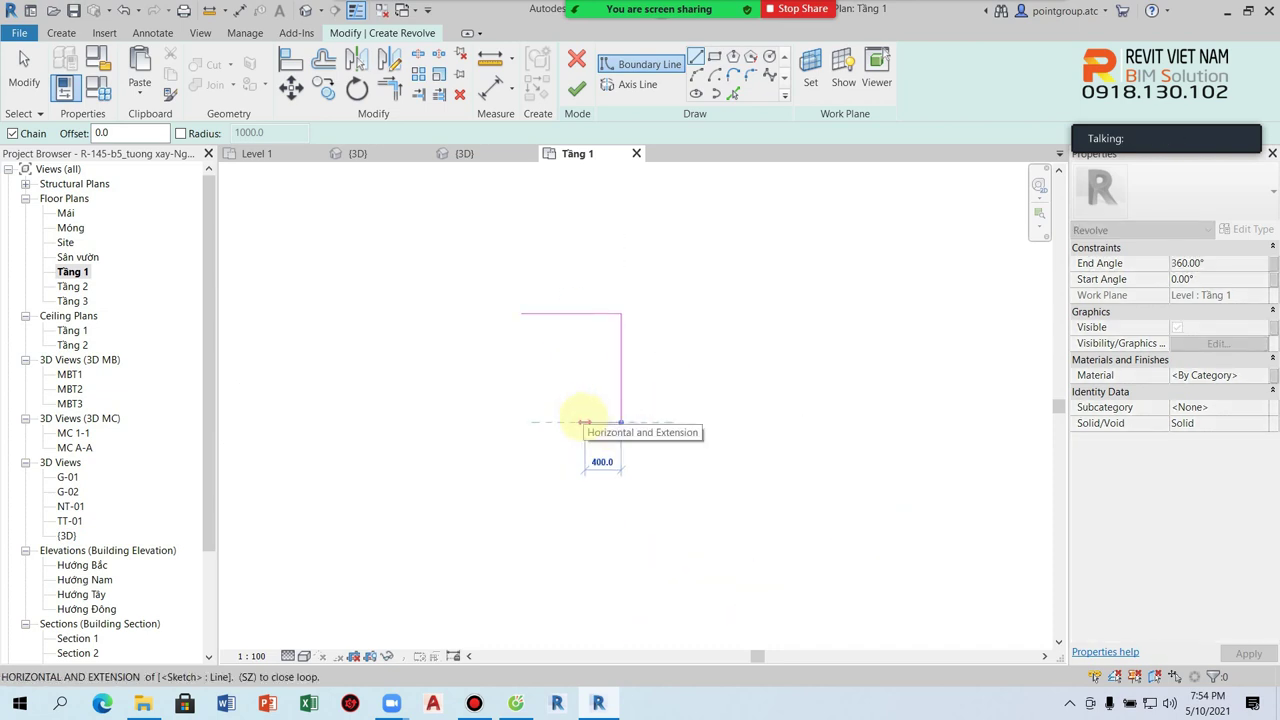
key("Escape")
key("Escape")
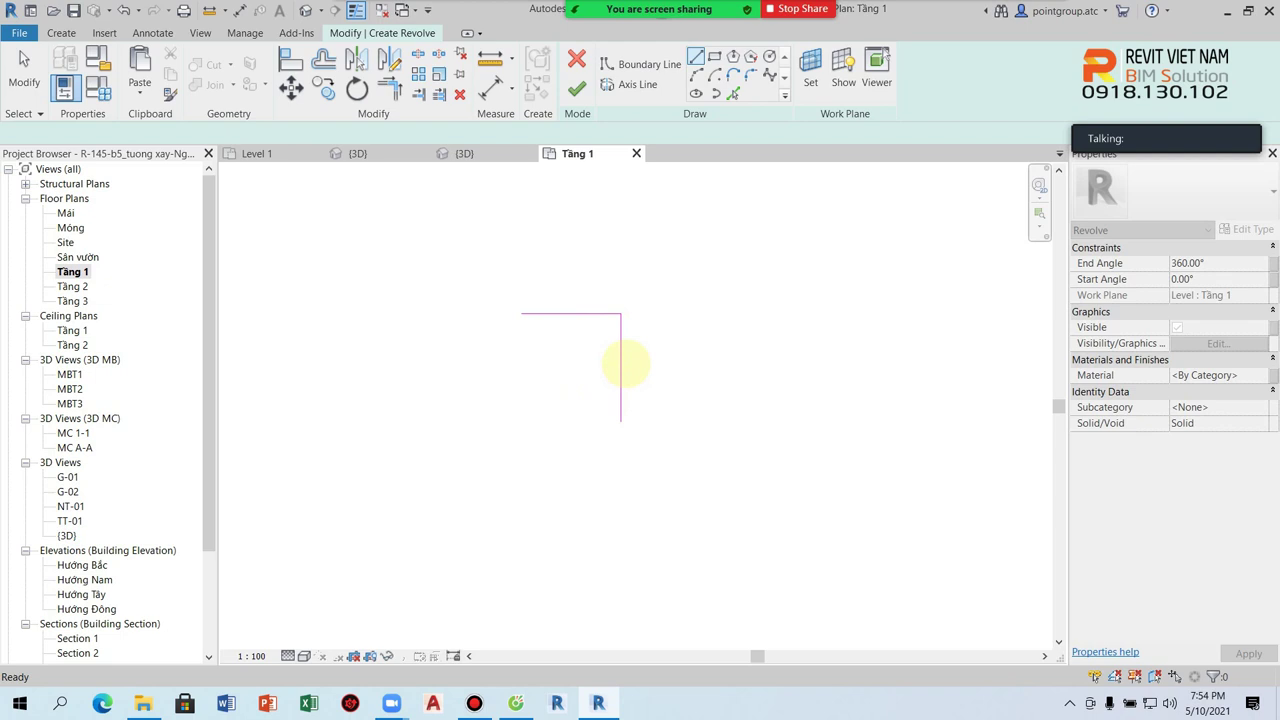
left_click(621, 362)
key("Delete")
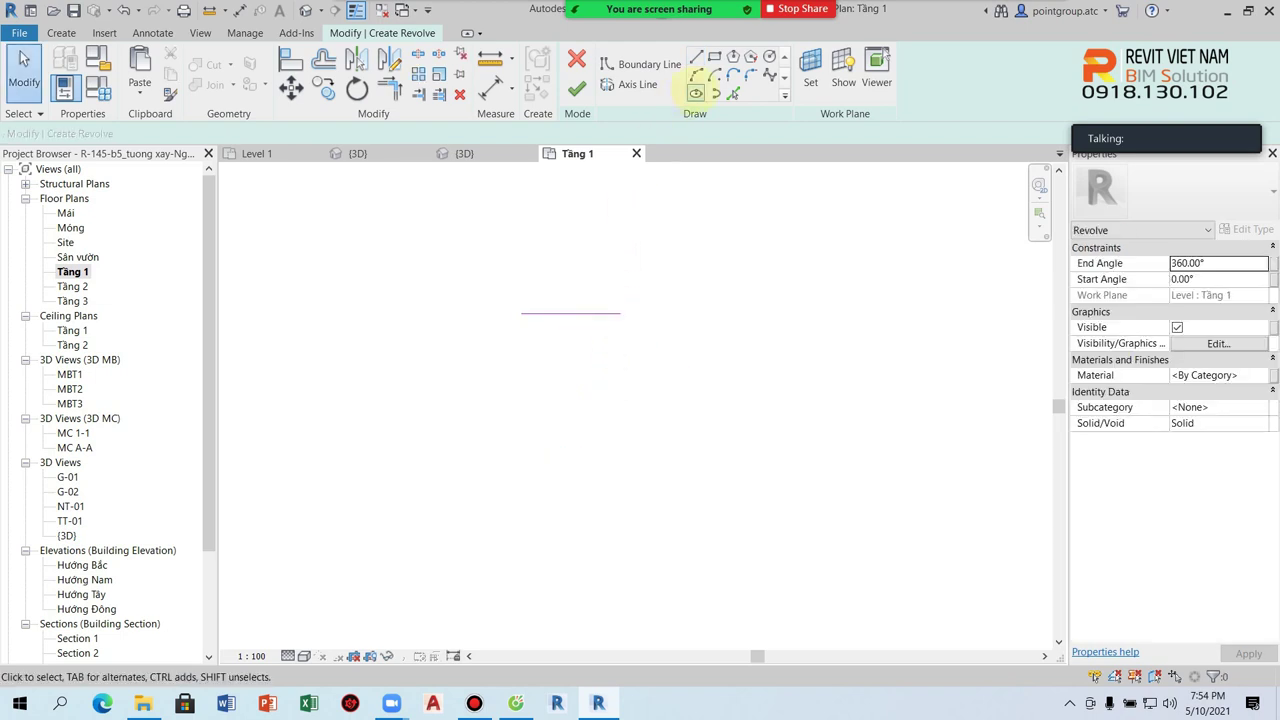
left_click(577, 313)
Sketch the knob profile's top edge, vertical edge and half-circle arc
left_click(696, 58)
left_click(510, 345)
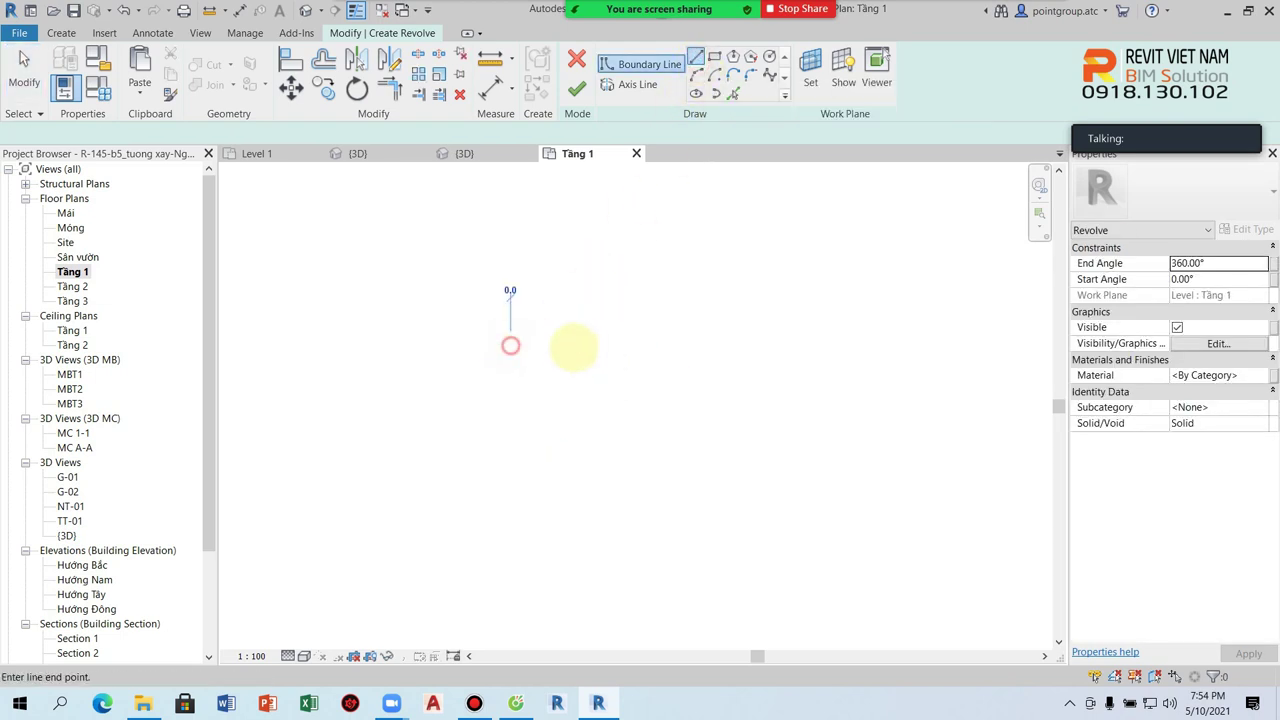
left_click(610, 345)
left_click(610, 436)
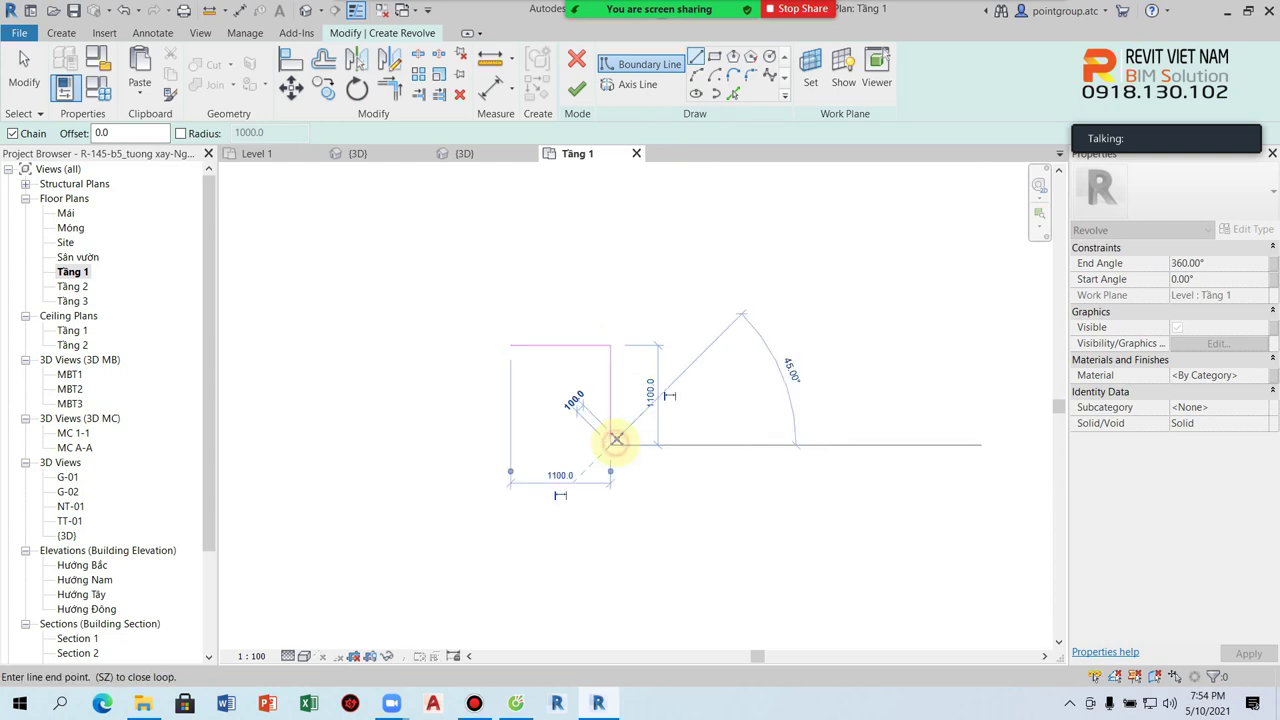
left_click(696, 75)
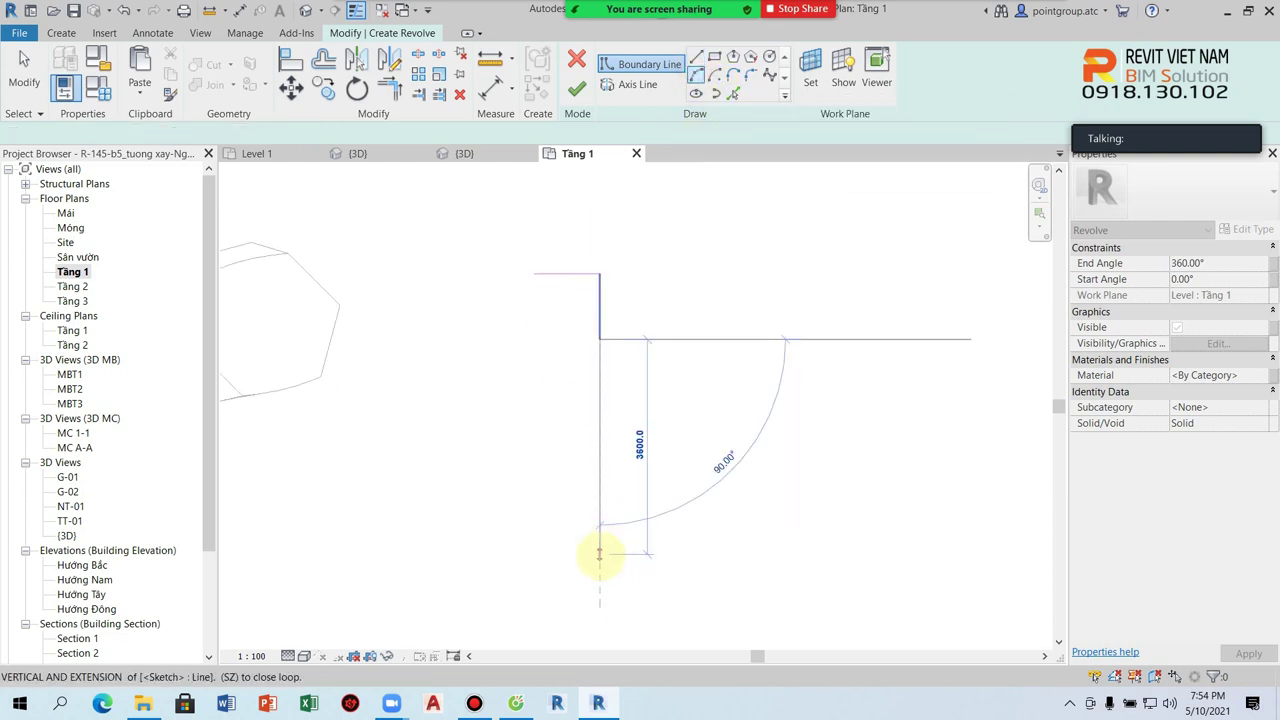
left_click(598, 552)
left_click(507, 460)
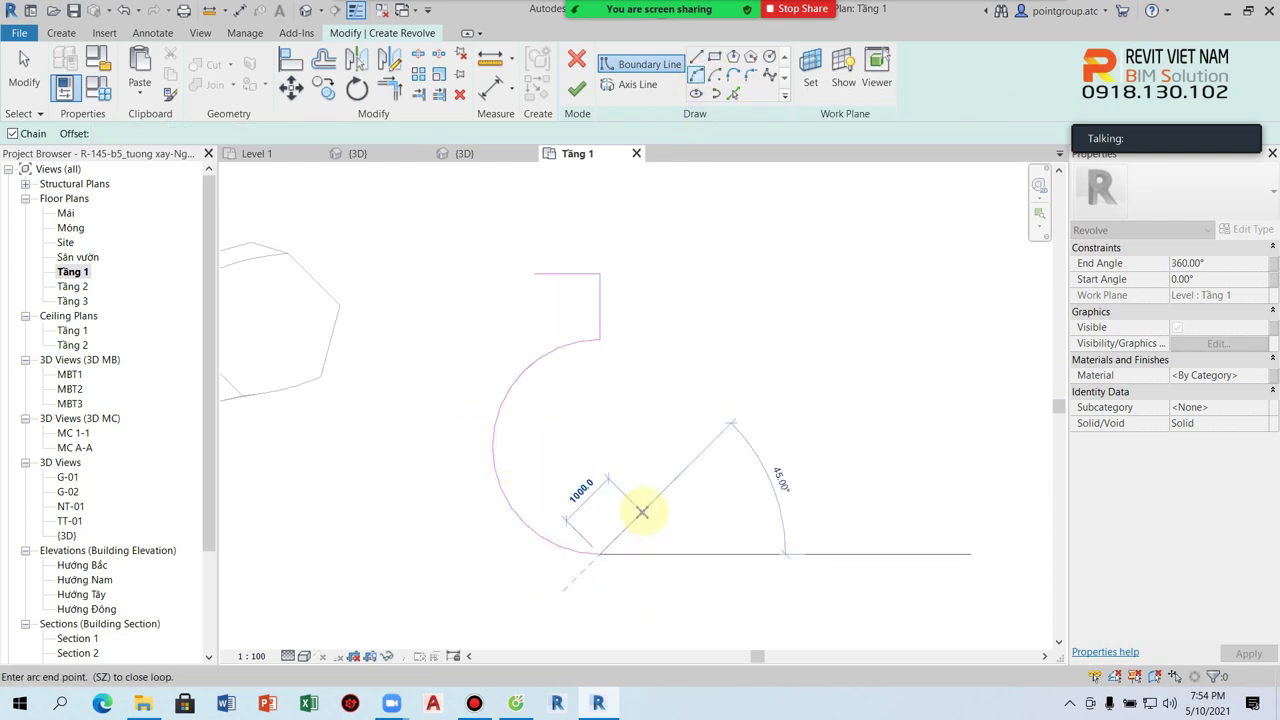
key("Escape")
key("Escape")
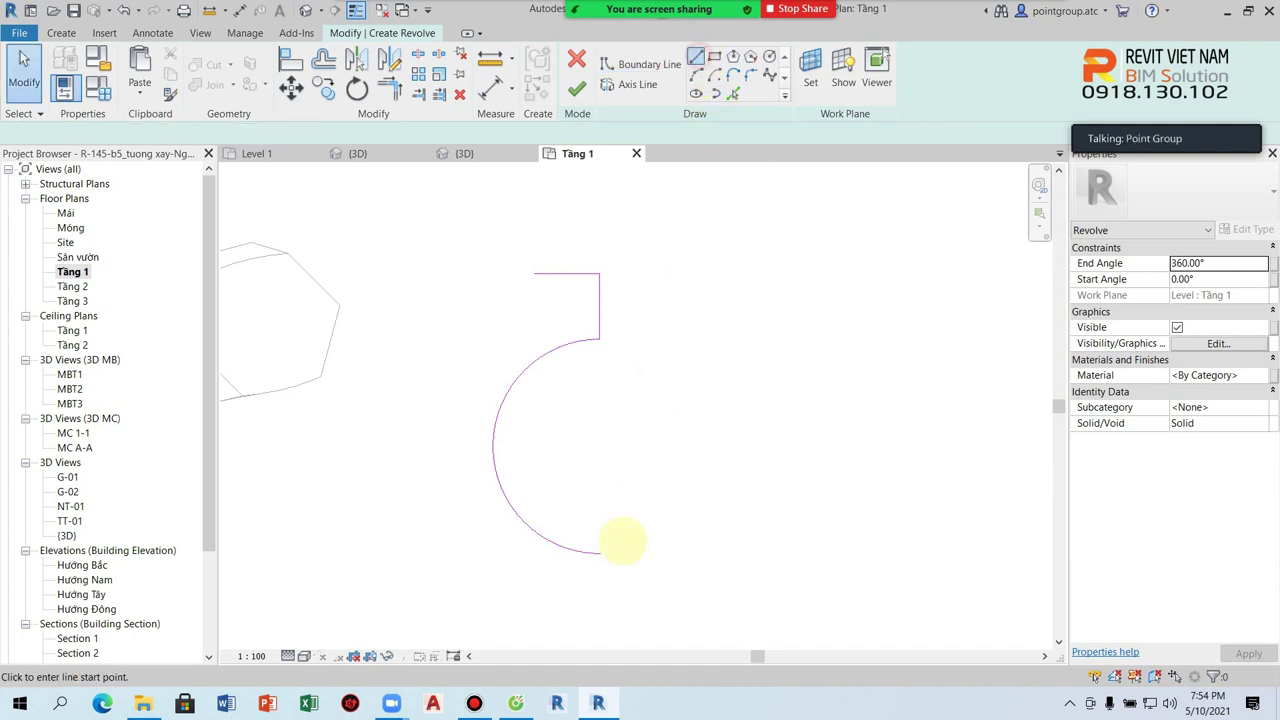
Close the knob profile with a straight back edge and short top segments
key("l")
key("i")
left_click(598, 531)
left_click(622, 530)
left_click(623, 249)
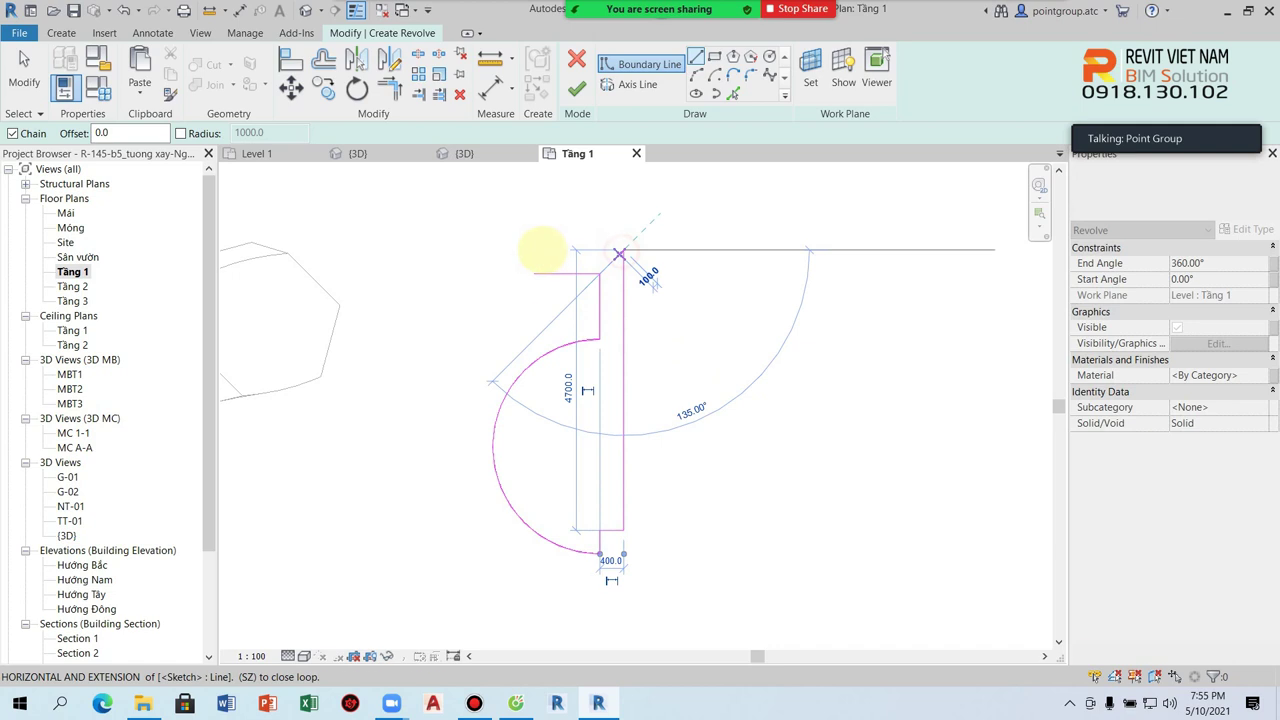
left_click(534, 249)
left_click(534, 272)
left_click(599, 272)
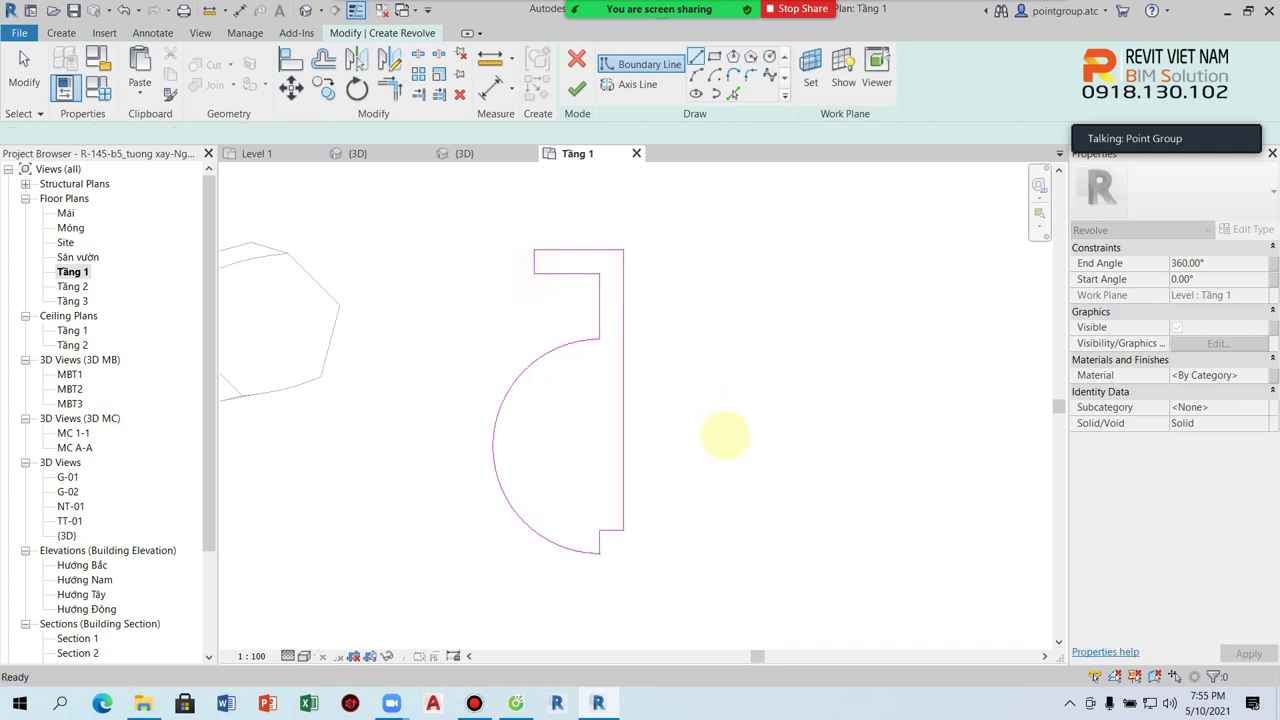
key("Escape")
key("Escape")
scroll(660, 443, "down", 1)
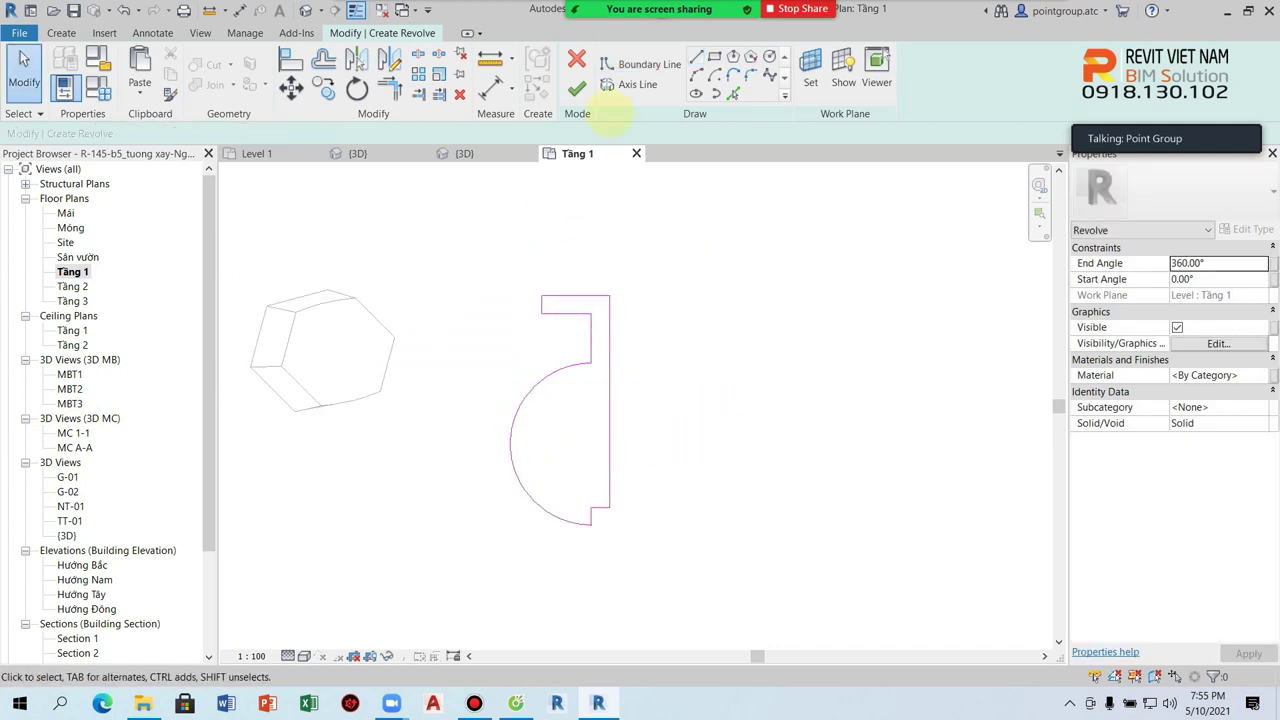
Draw the rotation axis along the profile's straight edge, finish the revolve, and view it in 3D
left_click(637, 84)
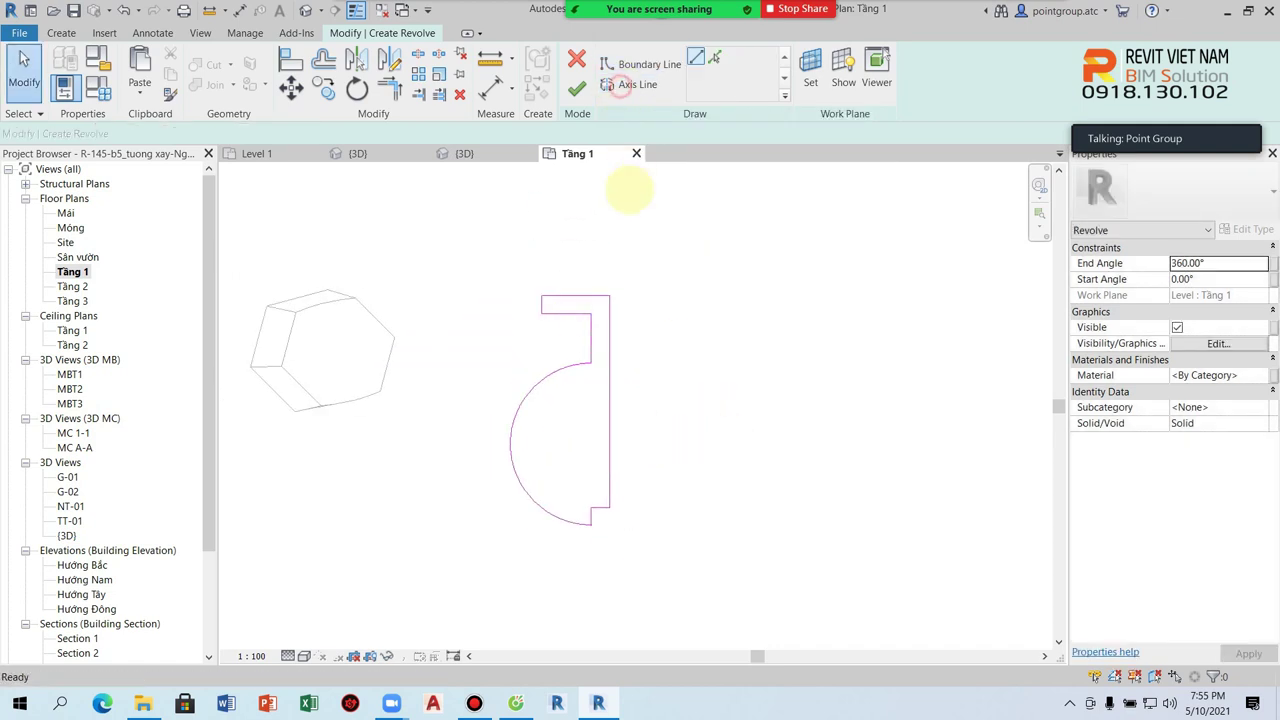
left_click(613, 242)
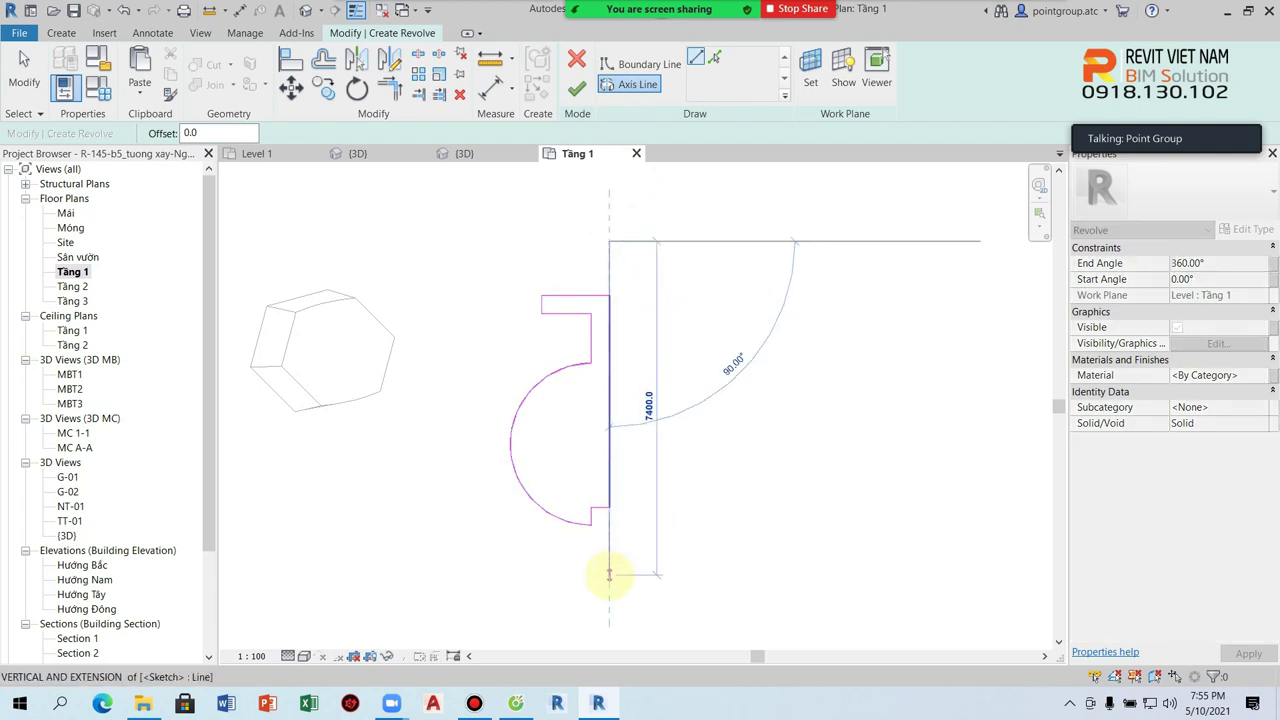
left_click(609, 573)
key("Escape")
left_click(577, 89)
left_click(767, 354)
left_click(305, 10)
scroll(737, 429, "down", 2)
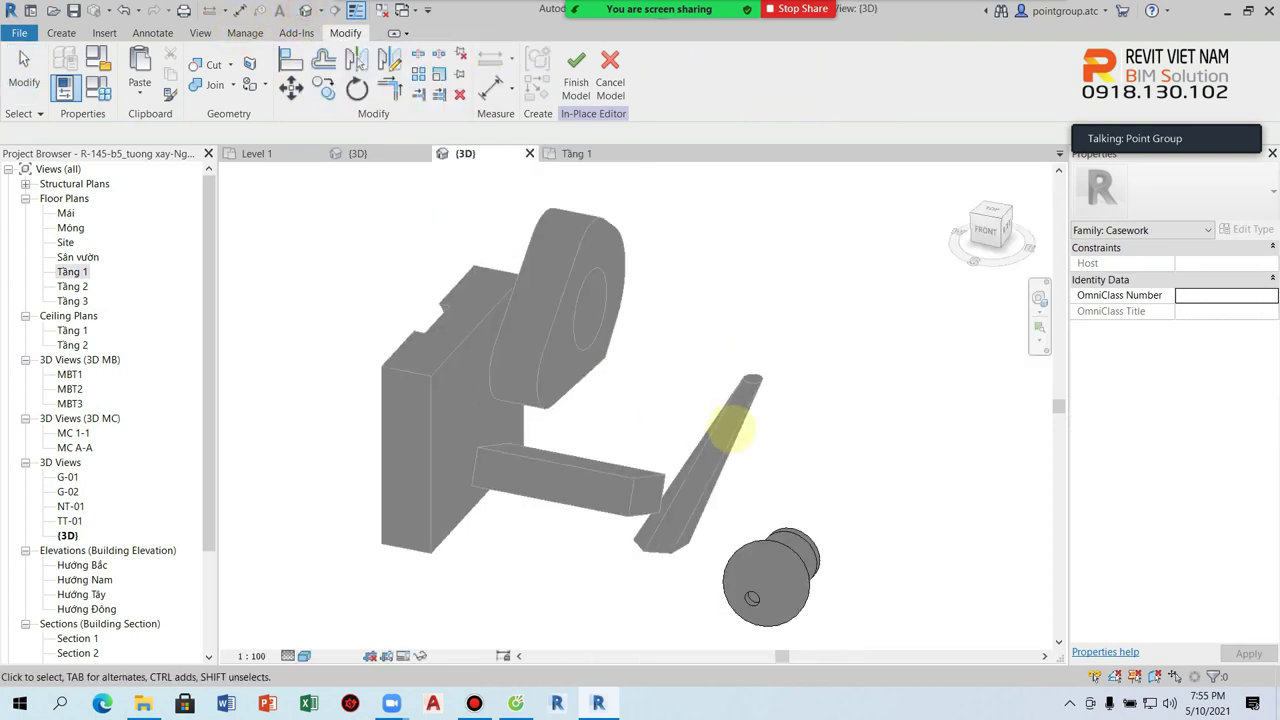
Orbit to the knob, reopen its revolve sketch, and lay it out in the Tầng 1 plan
scroll(686, 471, "up", 1)
middle_click_drag(665, 490, 762, 462, "shift")
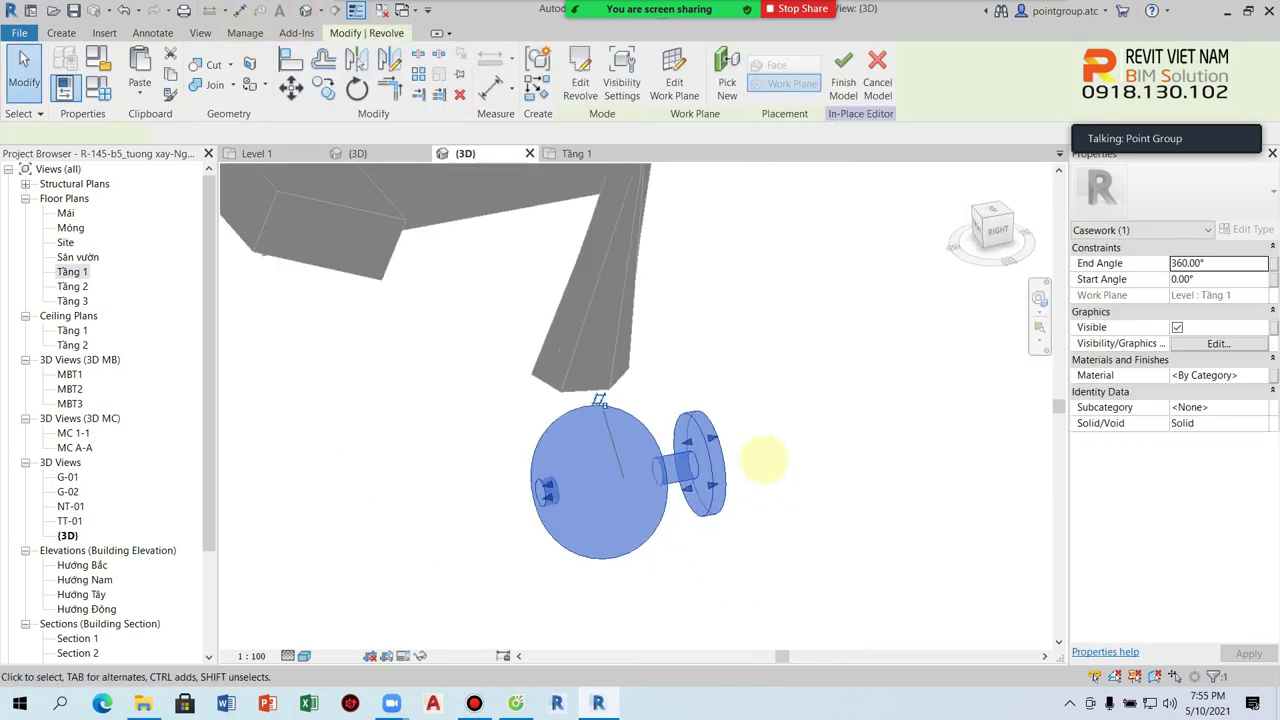
middle_click_drag(763, 418, 762, 395)
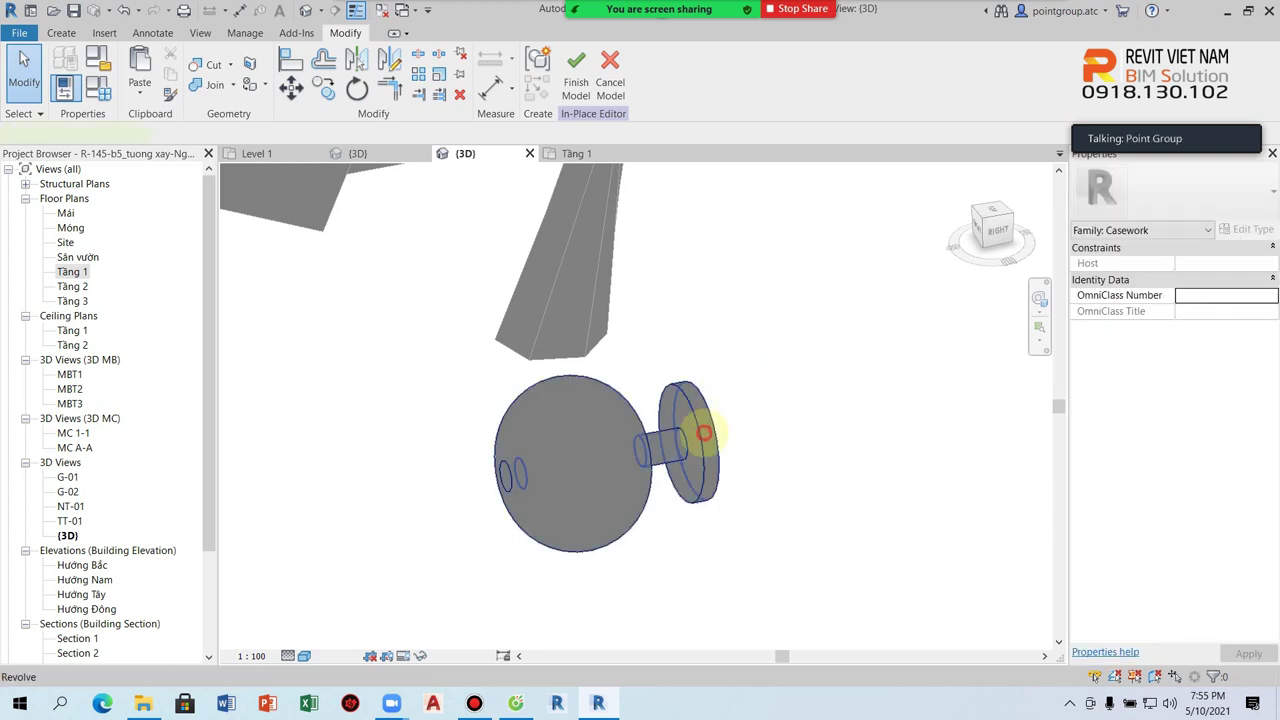
double_click(704, 432)
left_click(62, 272)
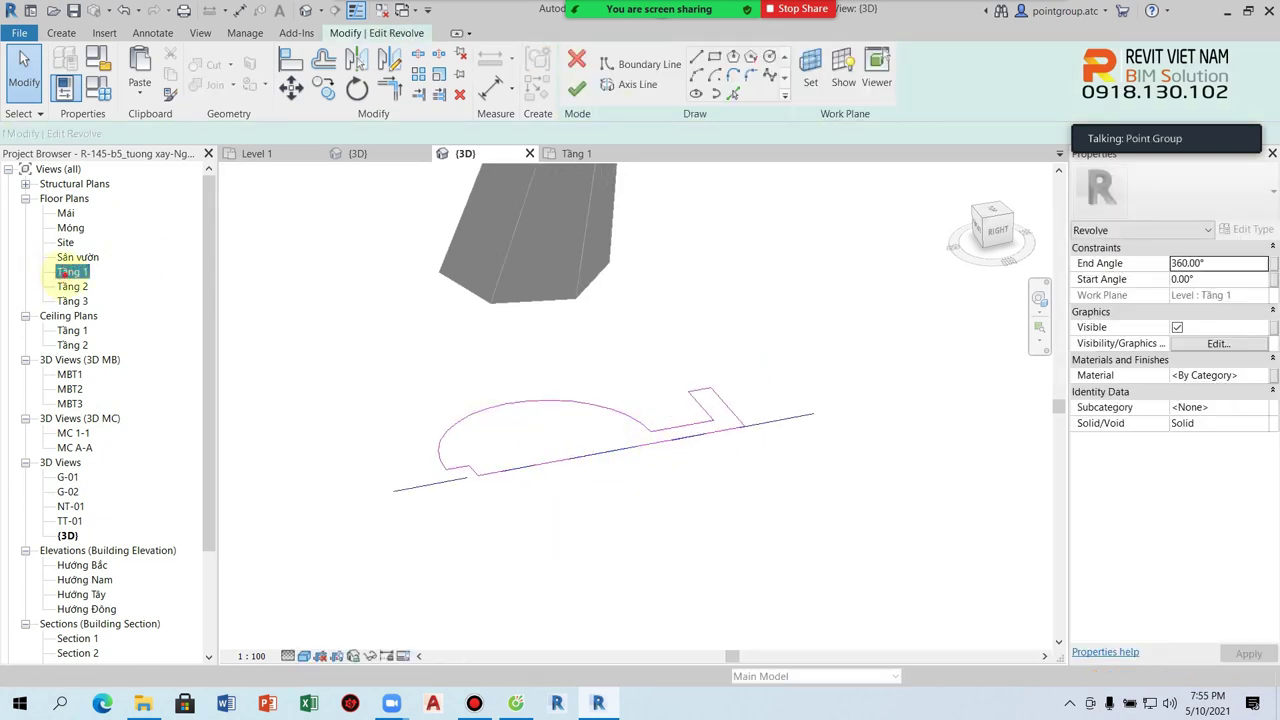
double_click(62, 272)
scroll(663, 357, "up", 2)
middle_click_drag(629, 366, 680, 374)
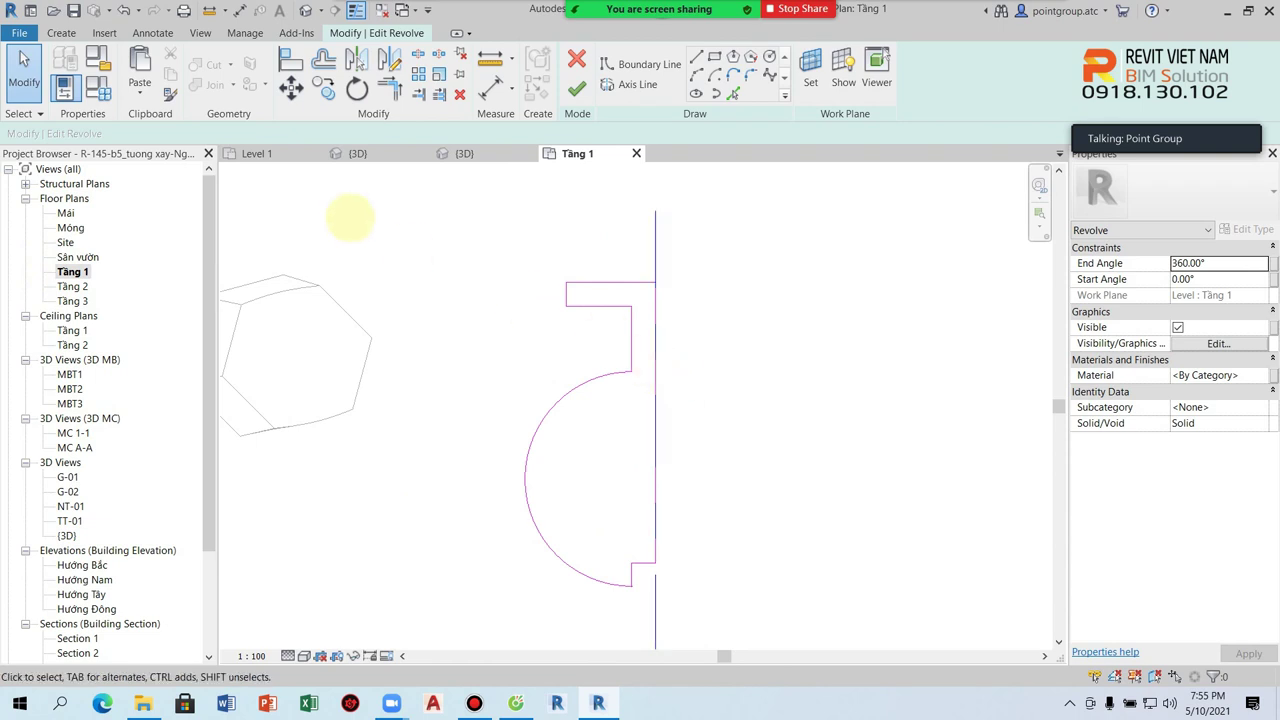
Offset the short vertical edge and the arc 100 inward, and delete the unwanted lower segment
key("o")
key("f")
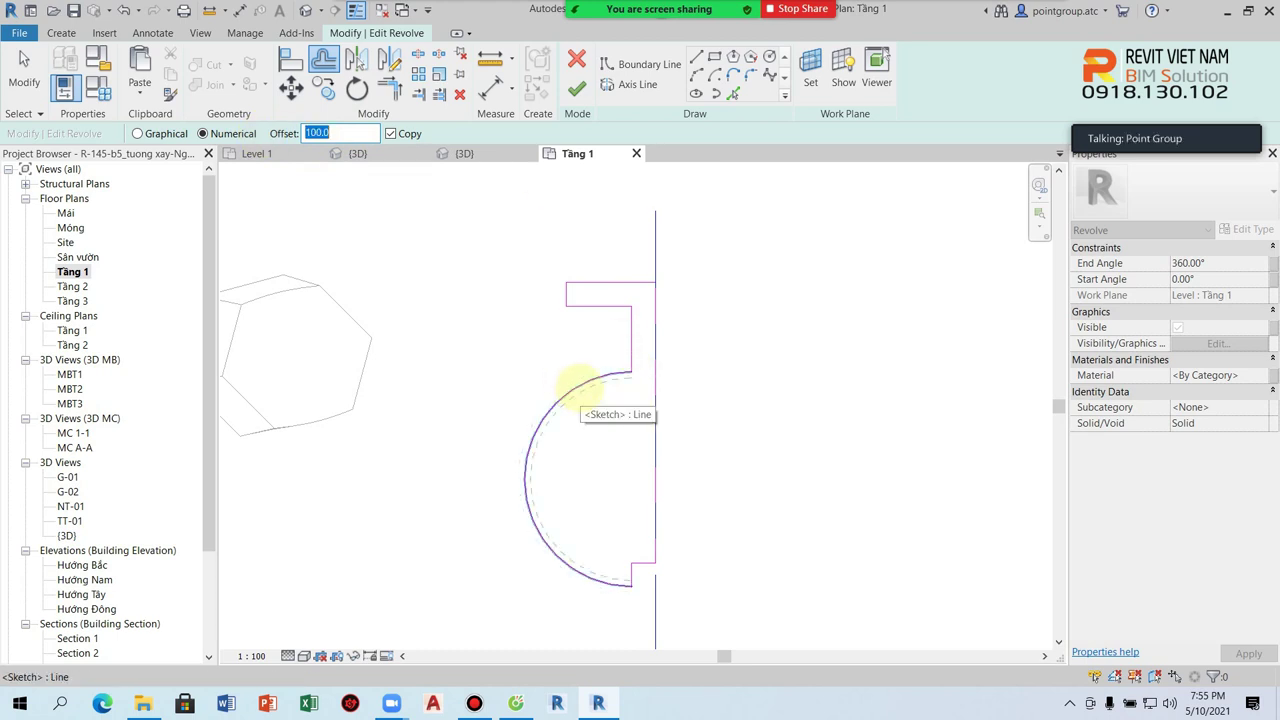
left_click(636, 343)
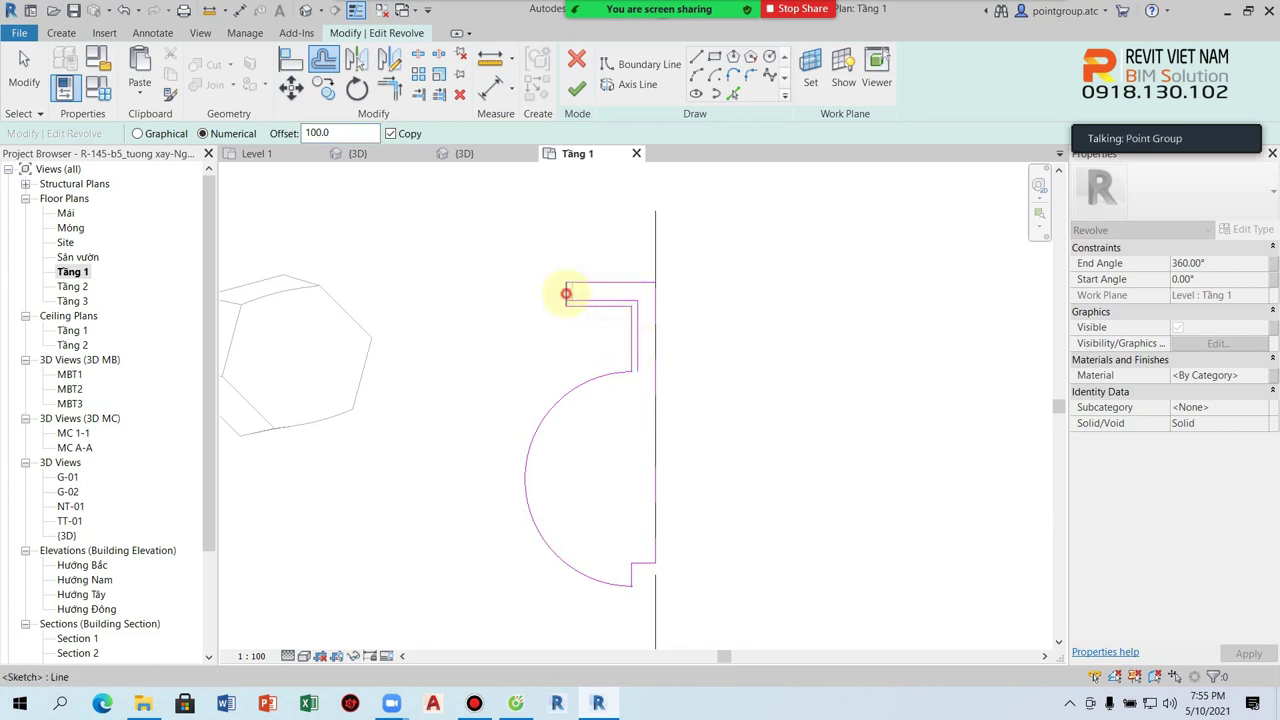
left_click(601, 384)
scroll(625, 565, "up", 2)
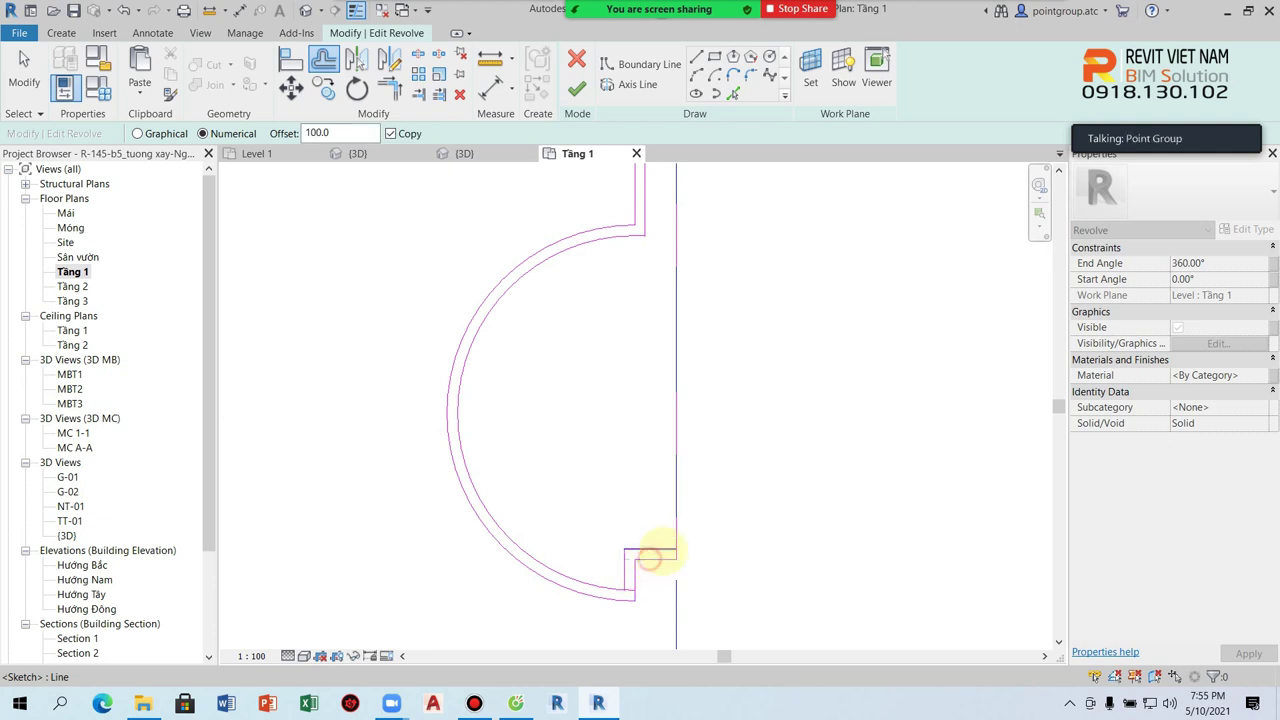
key("Escape")
left_click(676, 608)
key("Delete")
scroll(708, 537, "down", 2)
scroll(700, 540, "up", 2)
Trim the inner top line to the right edge with Trim/Extend to Corner
key("t")
key("r")
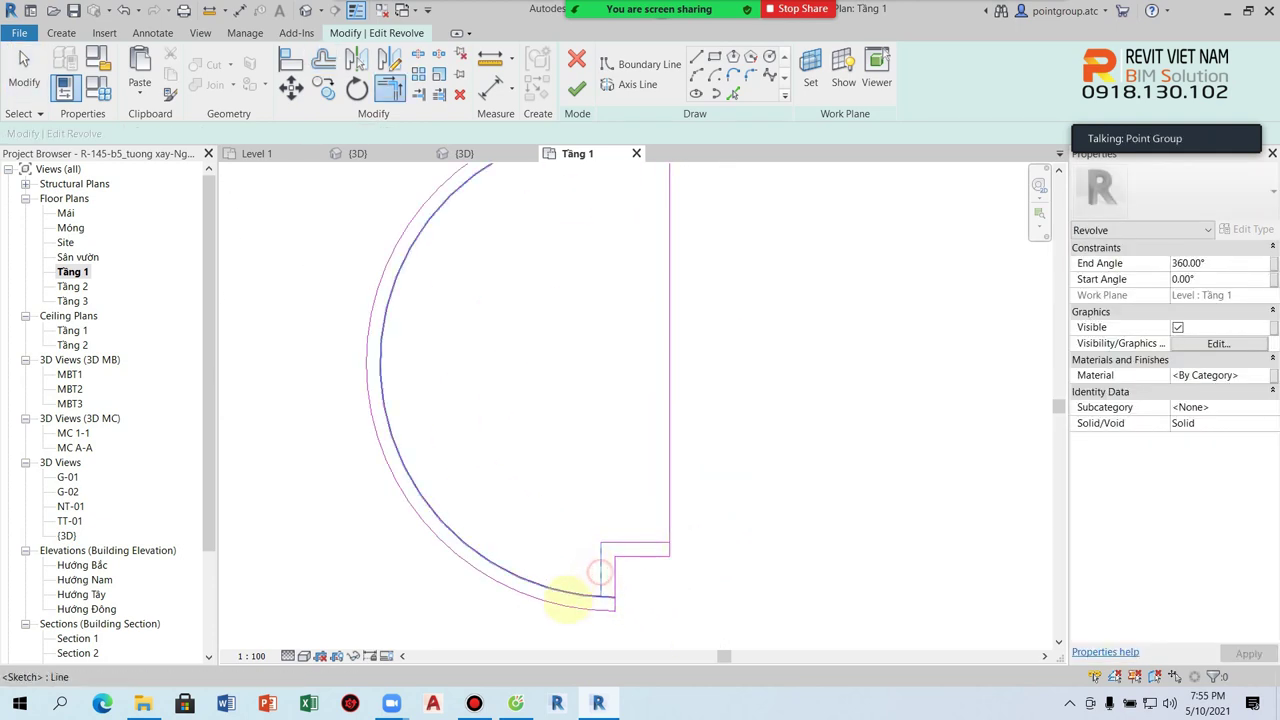
scroll(589, 466, "down", 3)
scroll(571, 337, "up", 3)
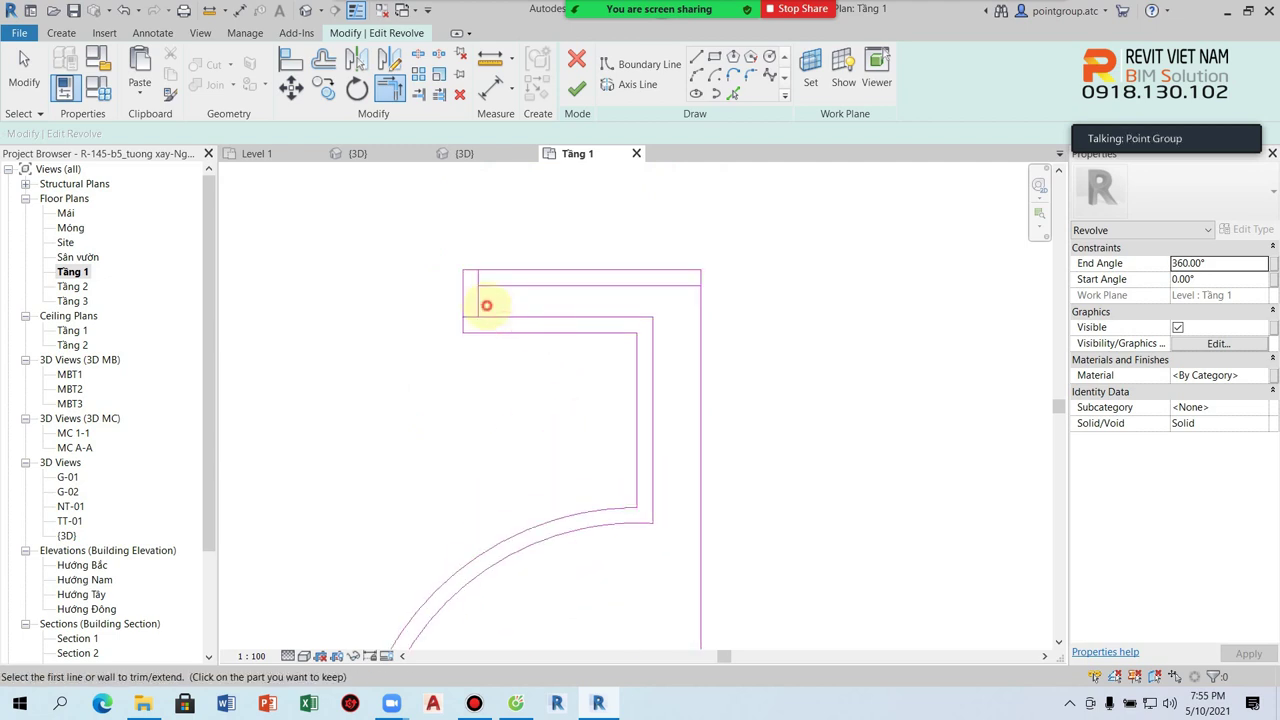
left_click(700, 300)
scroll(680, 280, "down", 3)
key("Escape")
key("Escape")
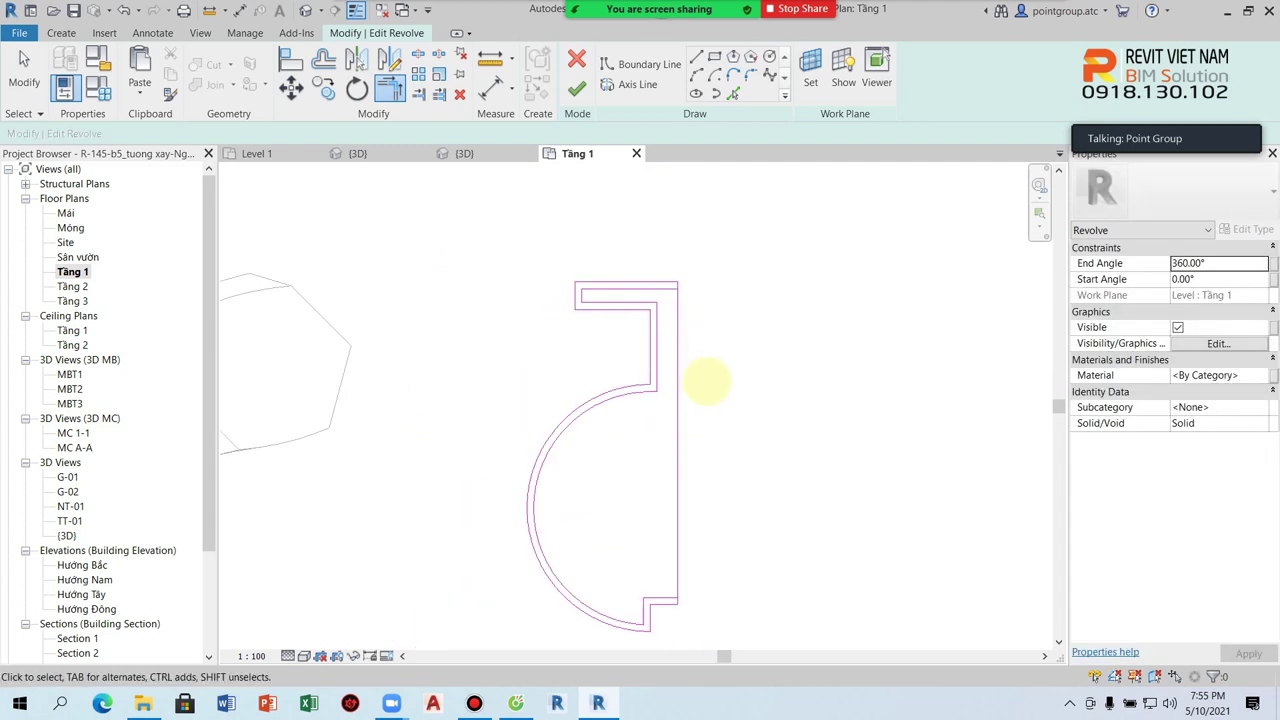
key("Escape")
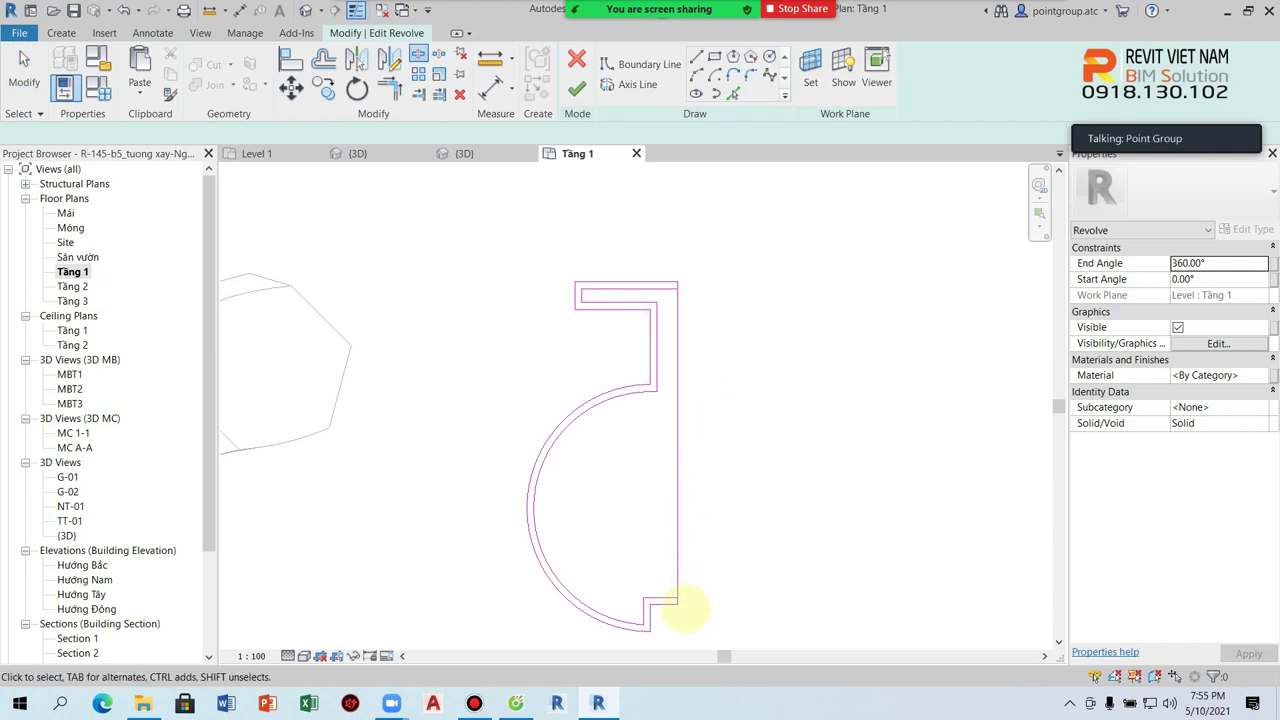
scroll(686, 608, "up", 3)
scroll(680, 470, "down", 3)
scroll(663, 294, "up", 2)
scroll(640, 237, "up", 1)
Complete the inner top line to the right edge and begin a new rotation axis there
left_click(659, 233)
key("Escape")
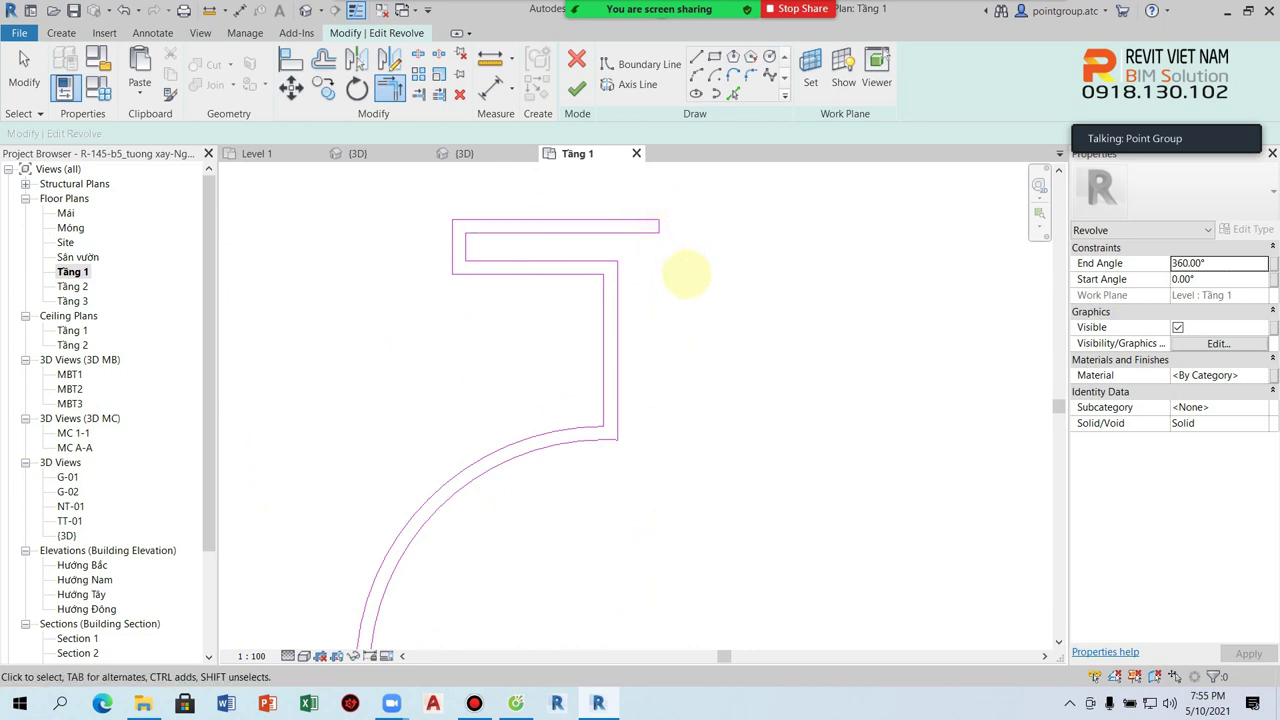
scroll(685, 266, "down", 3)
left_click(622, 86)
left_click(681, 206)
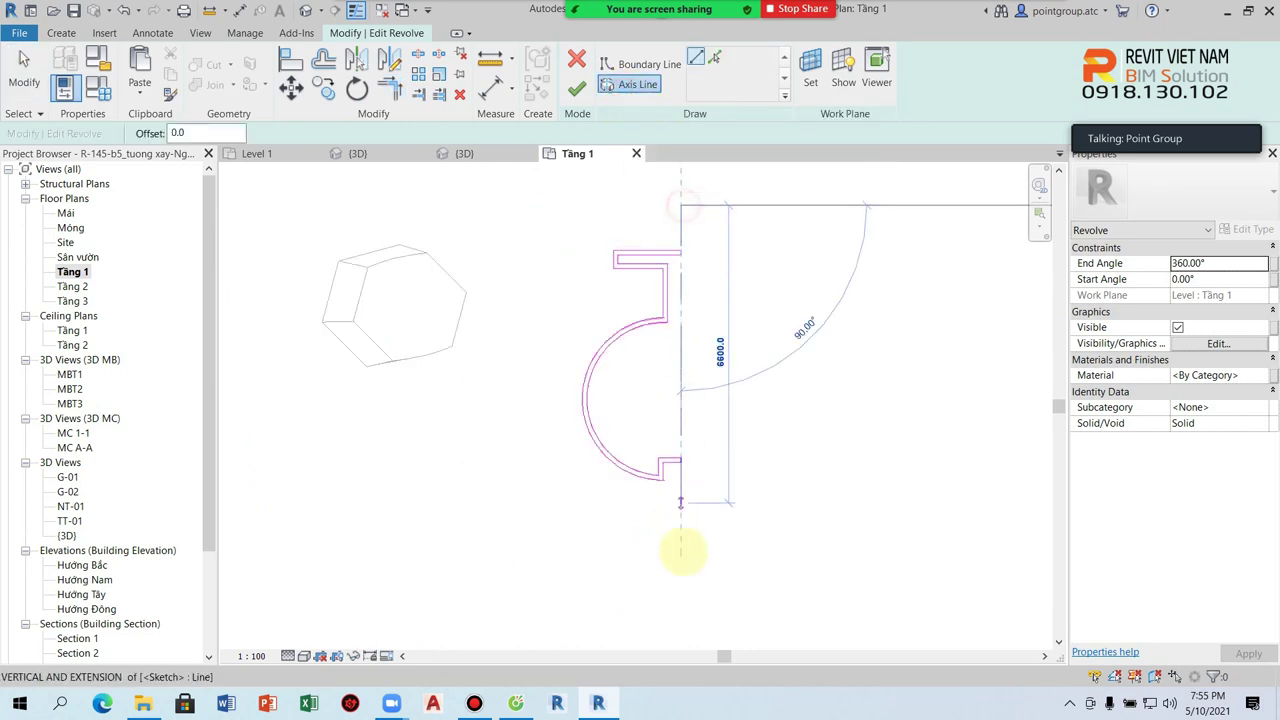
Finish the new axis and the hollow revolve, then view it in the default 3D view
left_click(681, 560)
key("Escape")
left_click(576, 88)
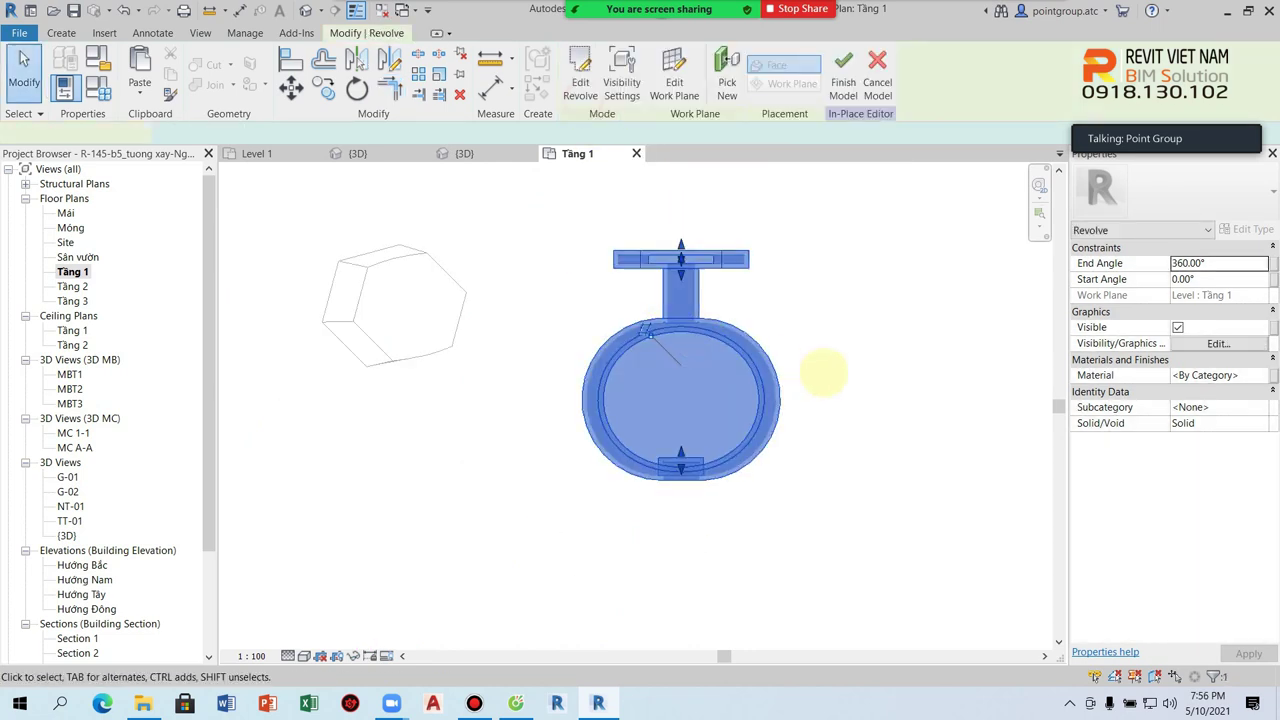
left_click(814, 366)
left_click(306, 12)
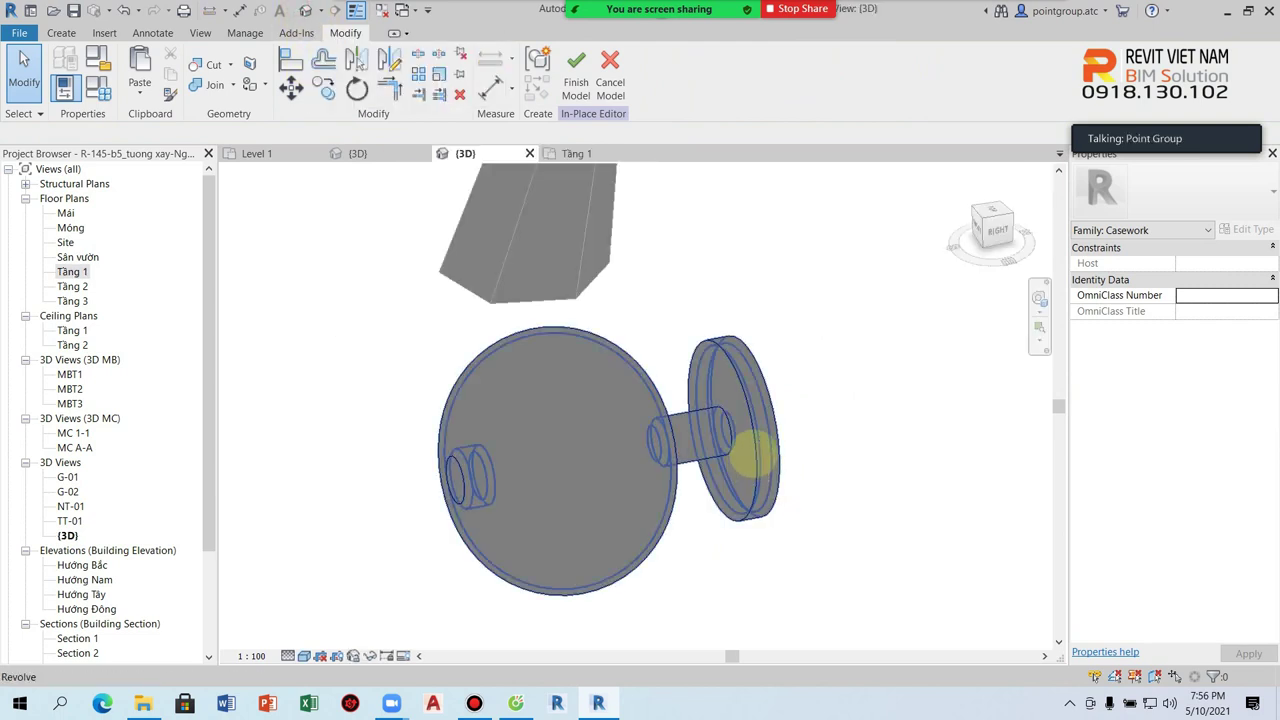
Try a partial end angle on the knob revolve and orbit to see inside
left_click(749, 453)
double_click(1222, 268)
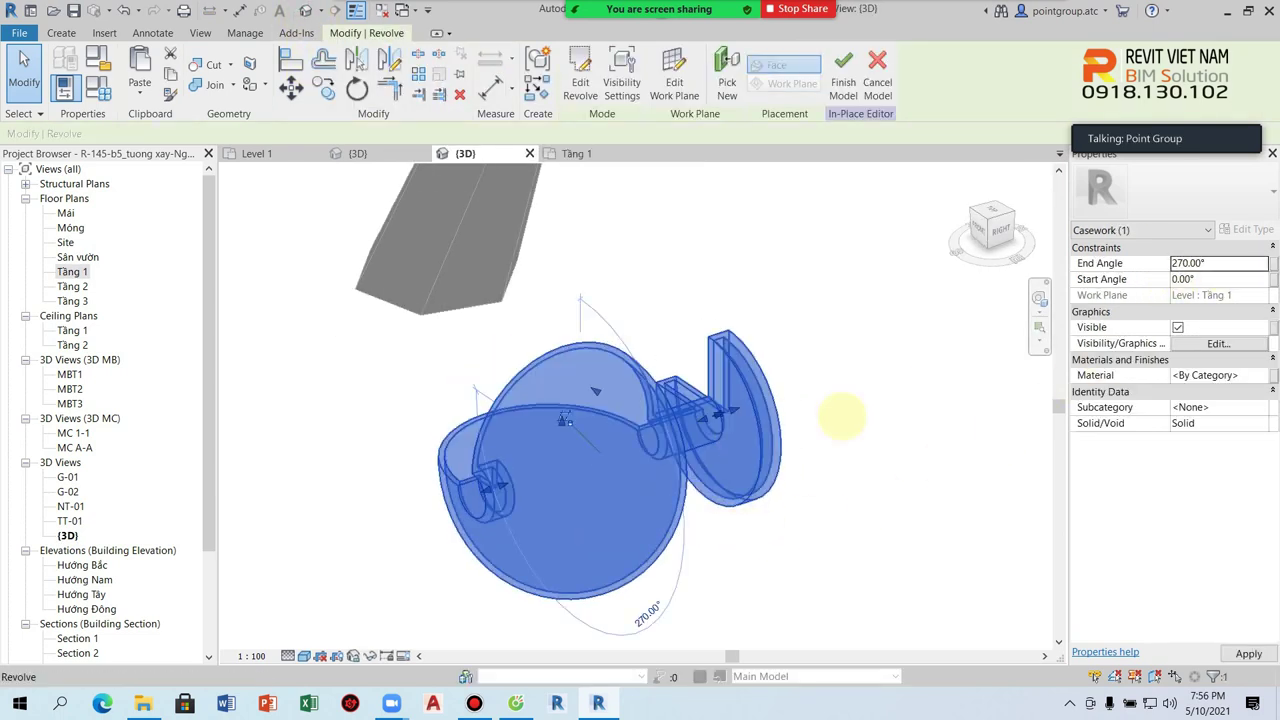
left_click(820, 423)
middle_click_drag(528, 398, 678, 572, "shift")
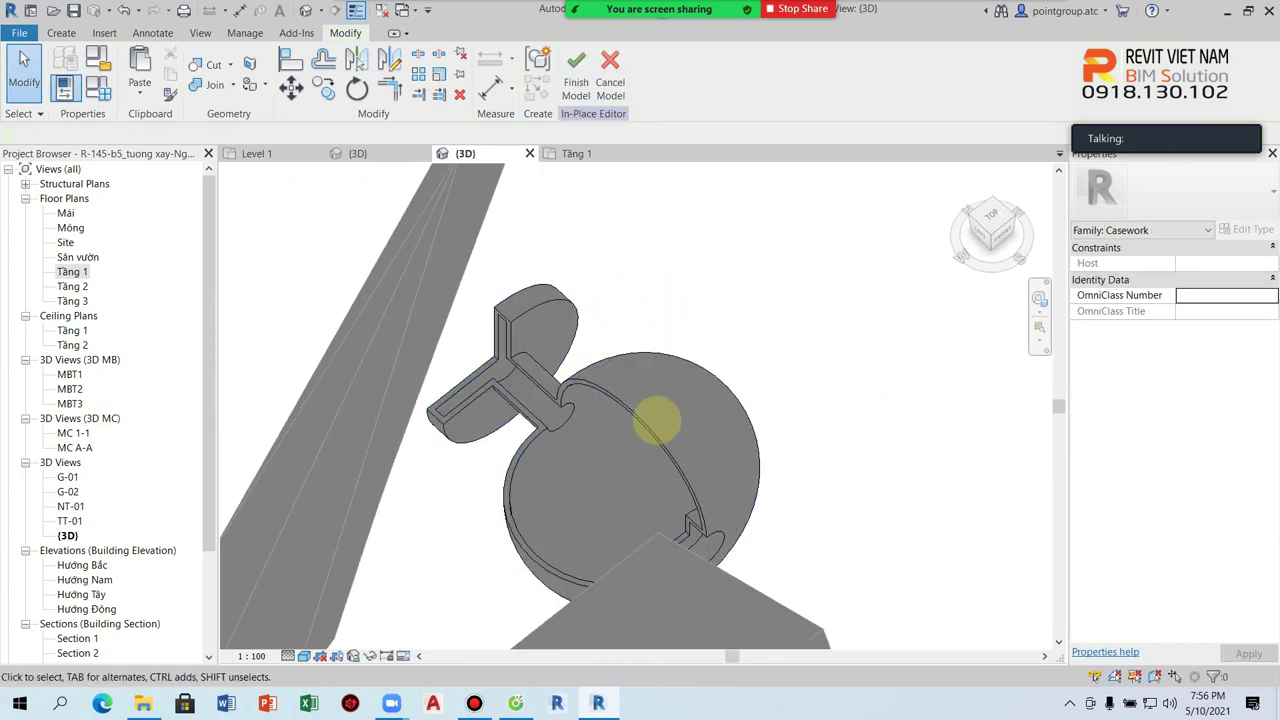
left_click(612, 432)
scroll(612, 450, "up", 3)
scroll(630, 445, "up", 2)
scroll(638, 440, "down", 2)
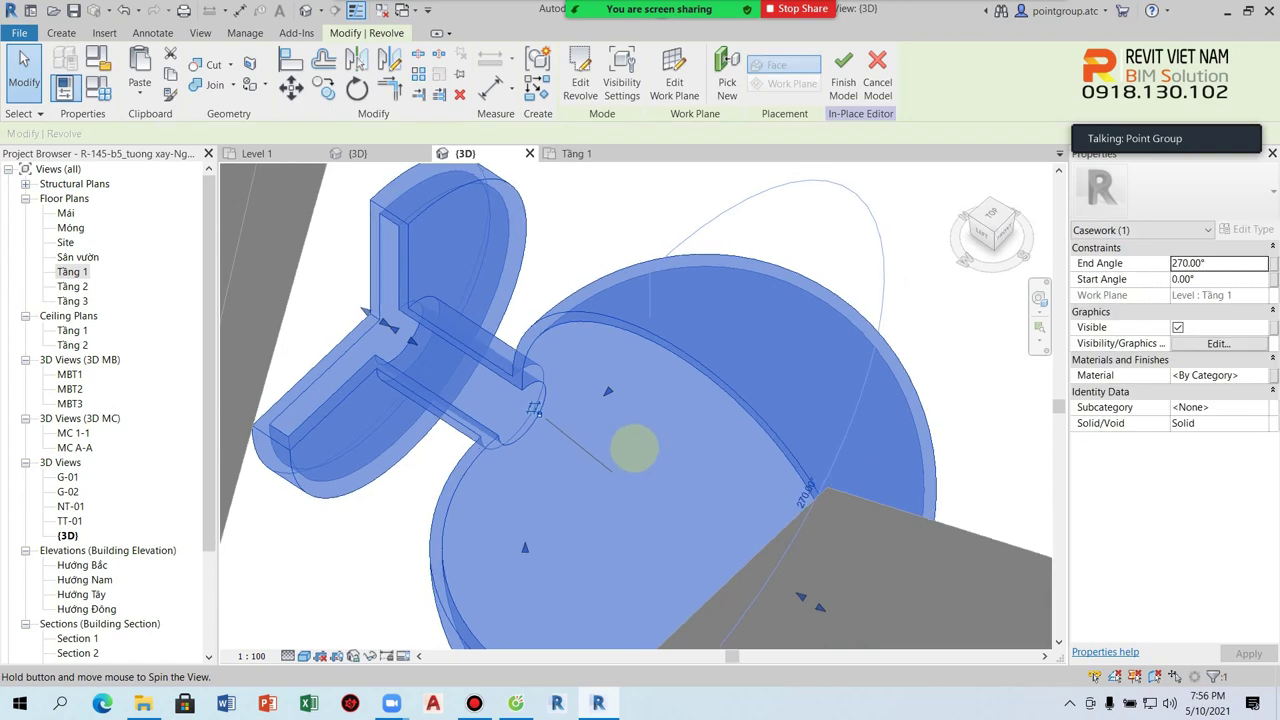
scroll(628, 443, "down", 2)
middle_click_drag(628, 443, 566, 483, "shift")
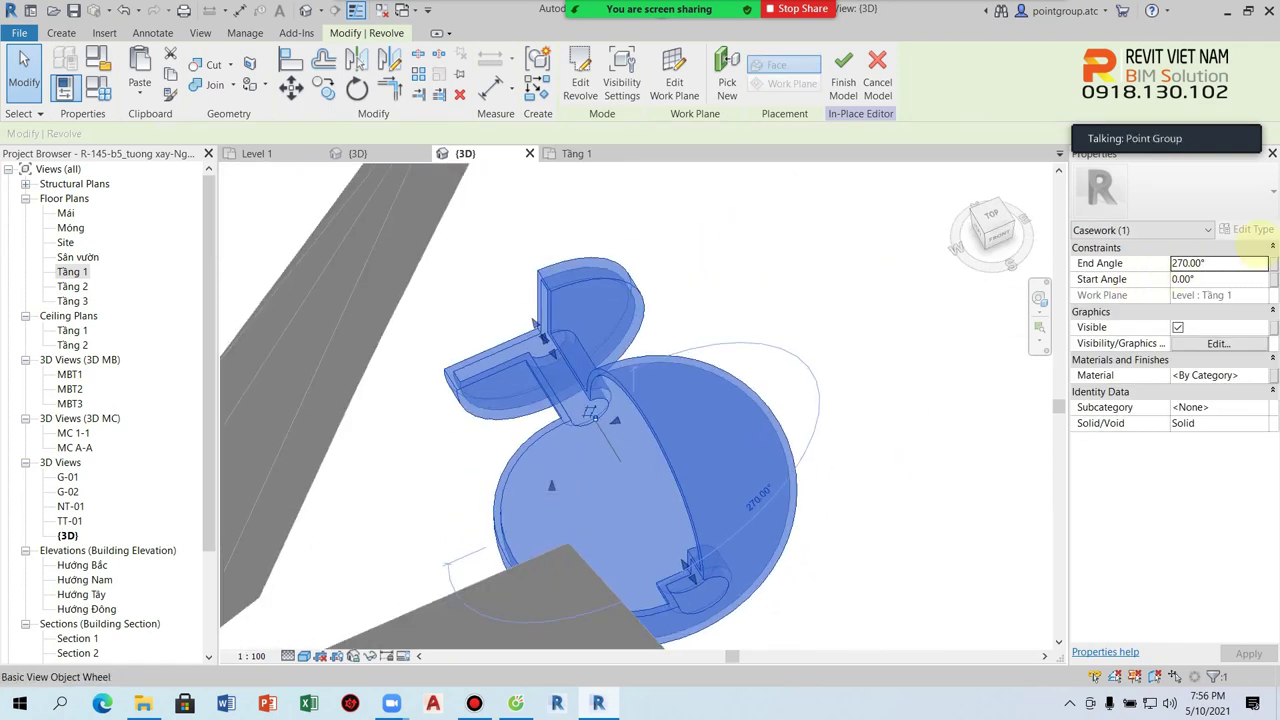
Set the revolve's End Angle to 90° and orbit to inspect the partial knob
left_click(1237, 264)
type("180")
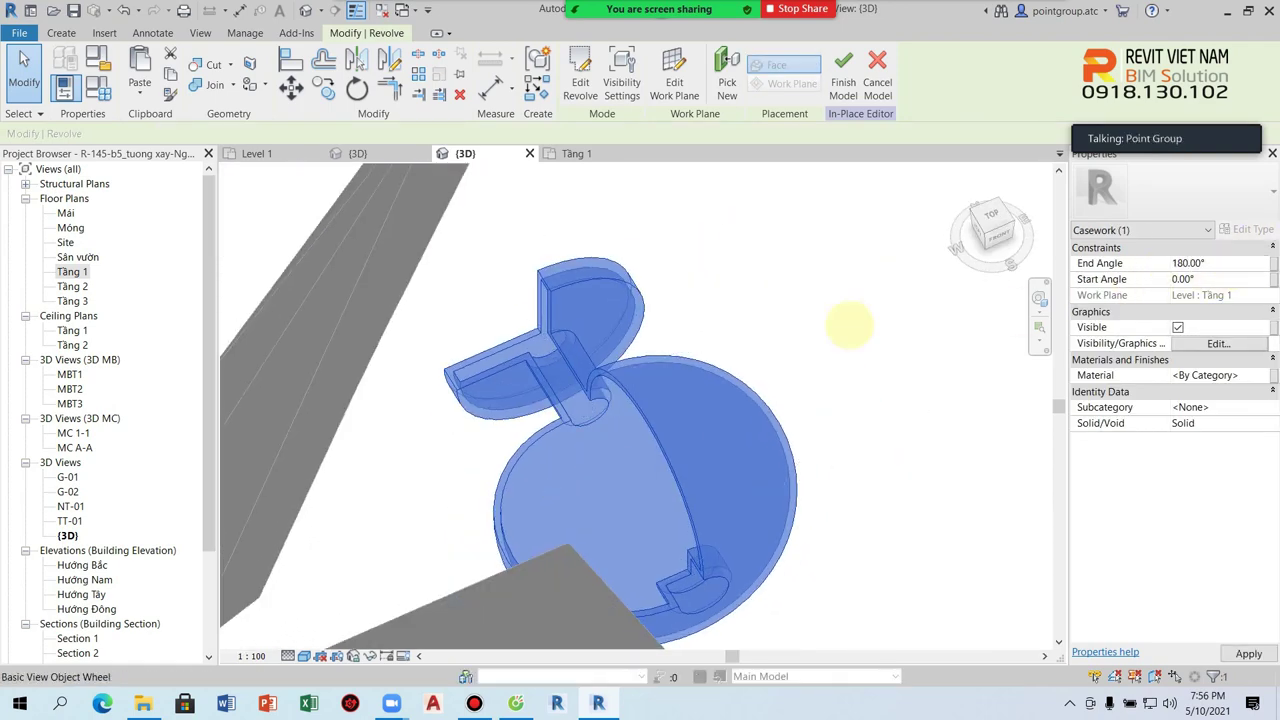
left_click(1225, 263)
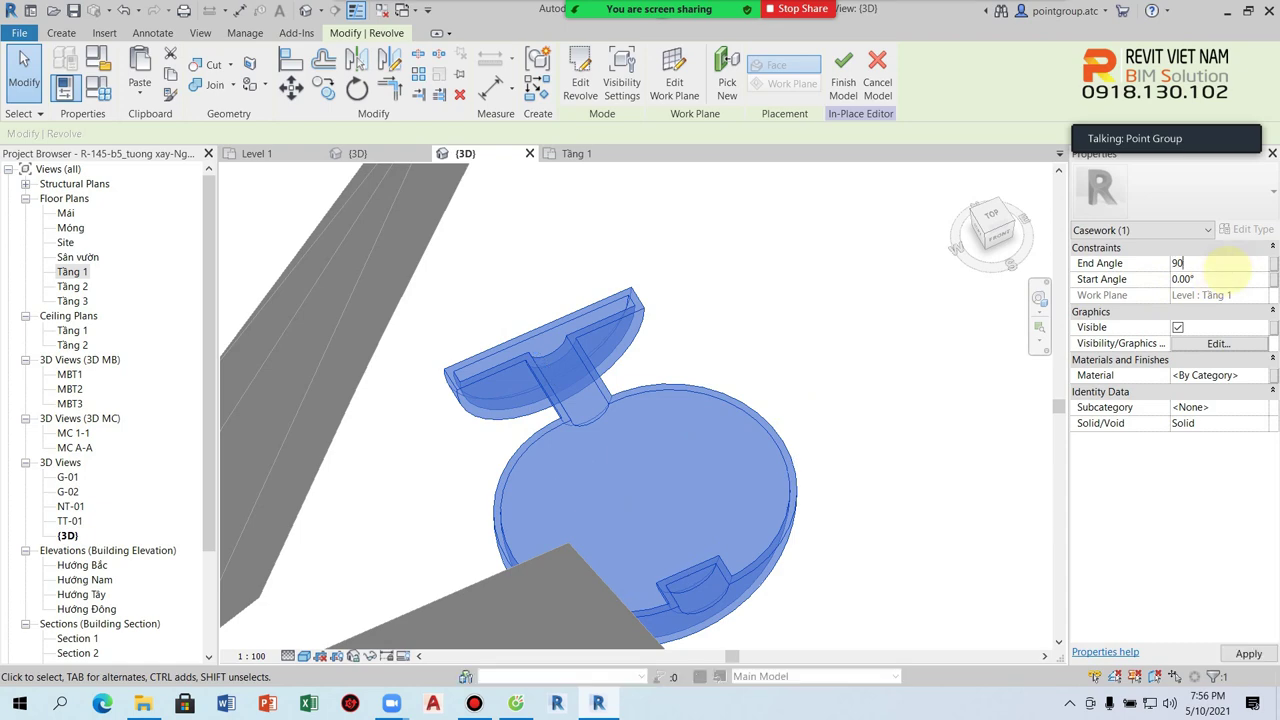
key("Return")
left_click(749, 514)
middle_click_drag(749, 514, 606, 394, "shift")
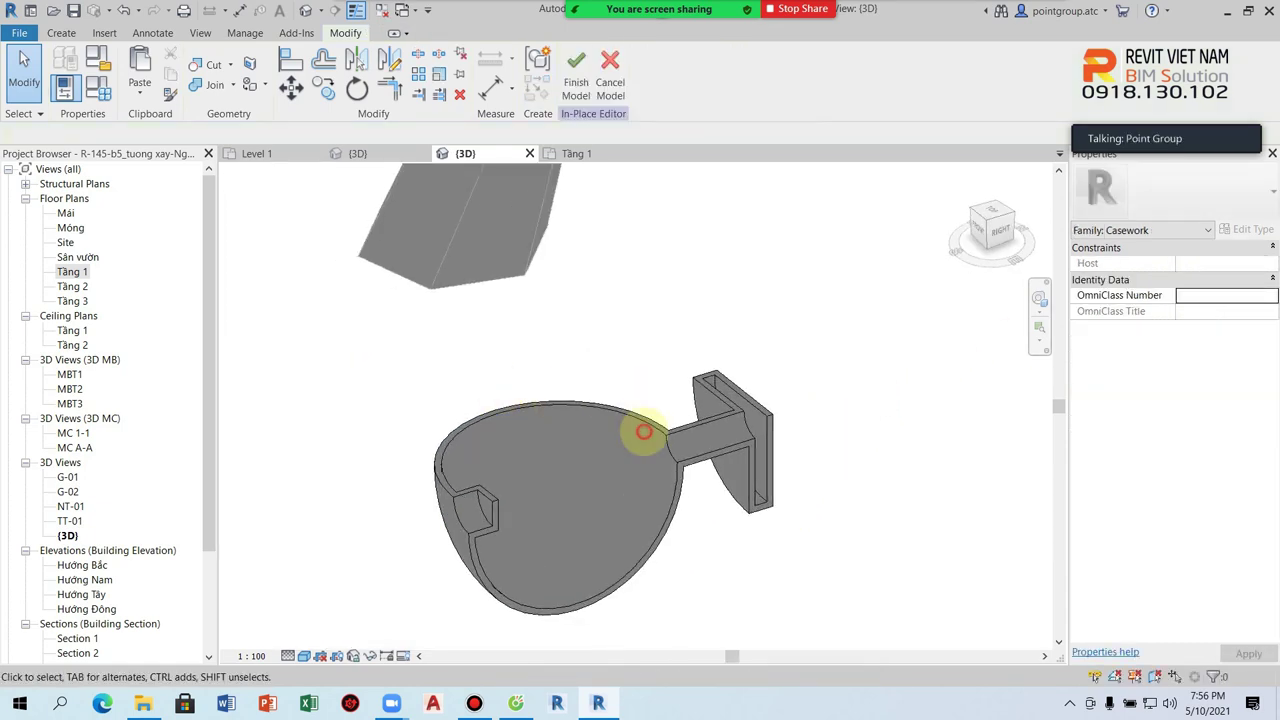
Restore the End Angle to 360° and finish the in-place Casework model
left_click(644, 431)
left_click(1213, 263)
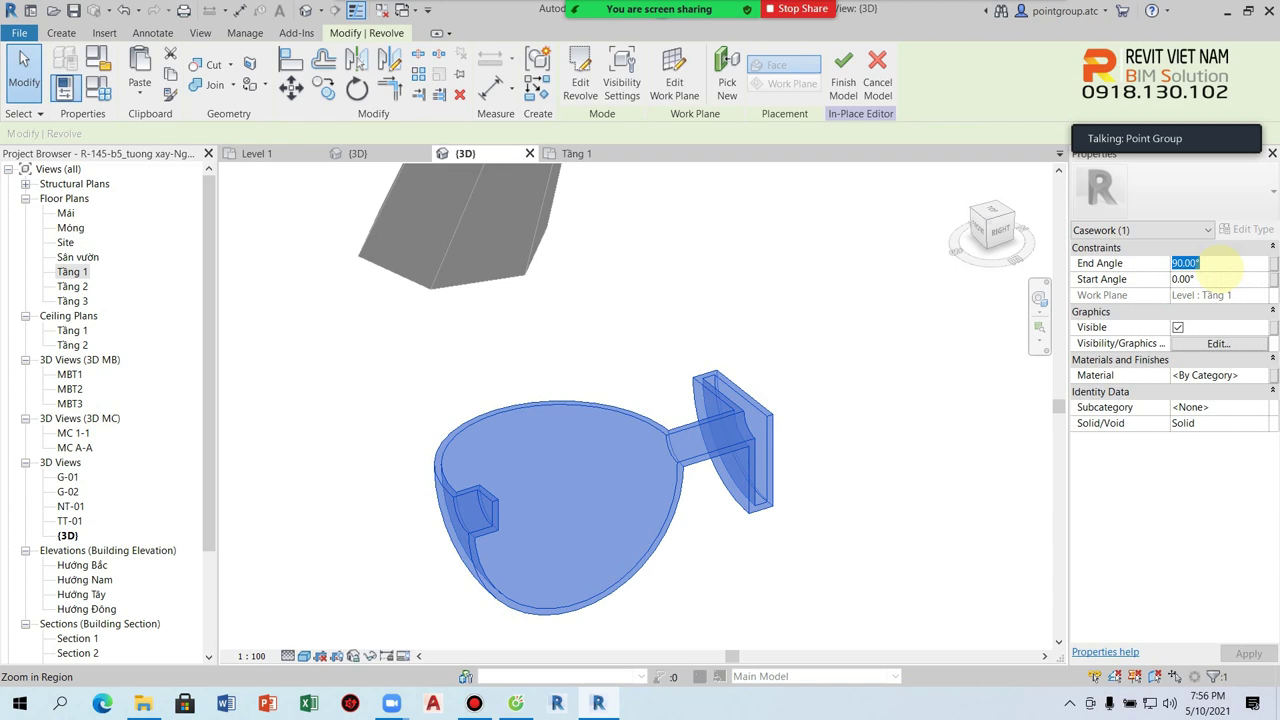
type("360")
key("Return")
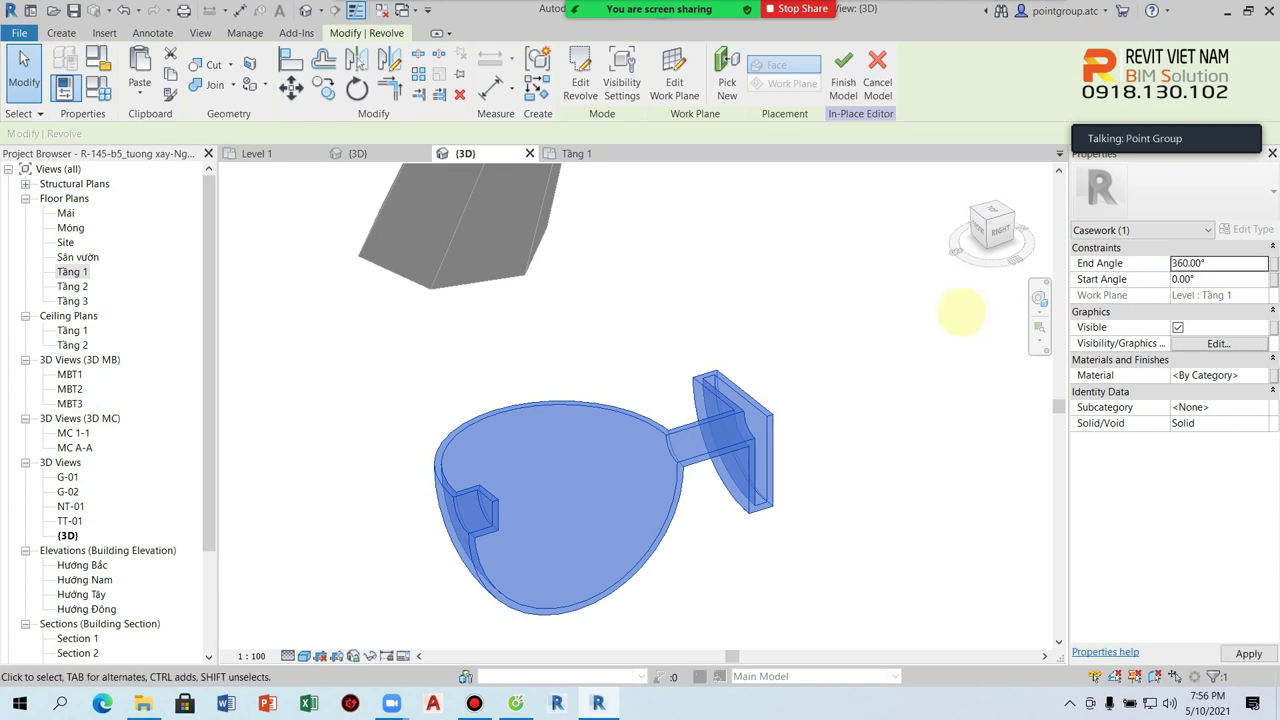
left_click(957, 309)
middle_click_drag(909, 371, 829, 400, "shift")
left_click(578, 72)
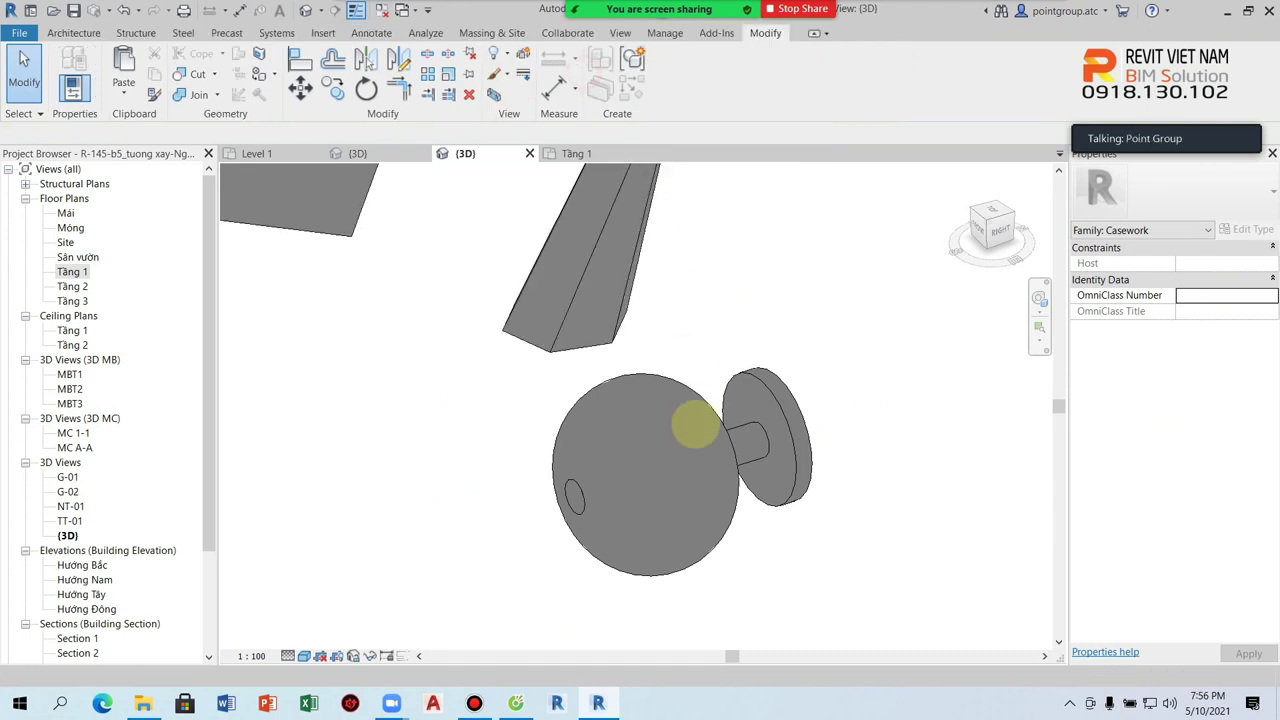
Open the Tầng 1 floor plan and frame the casework drawing
mouse_move(691, 423)
middle_mouse_down("shift")
mouse_move(674, 446)
mouse_move(737, 443)
middle_mouse_up("shift")
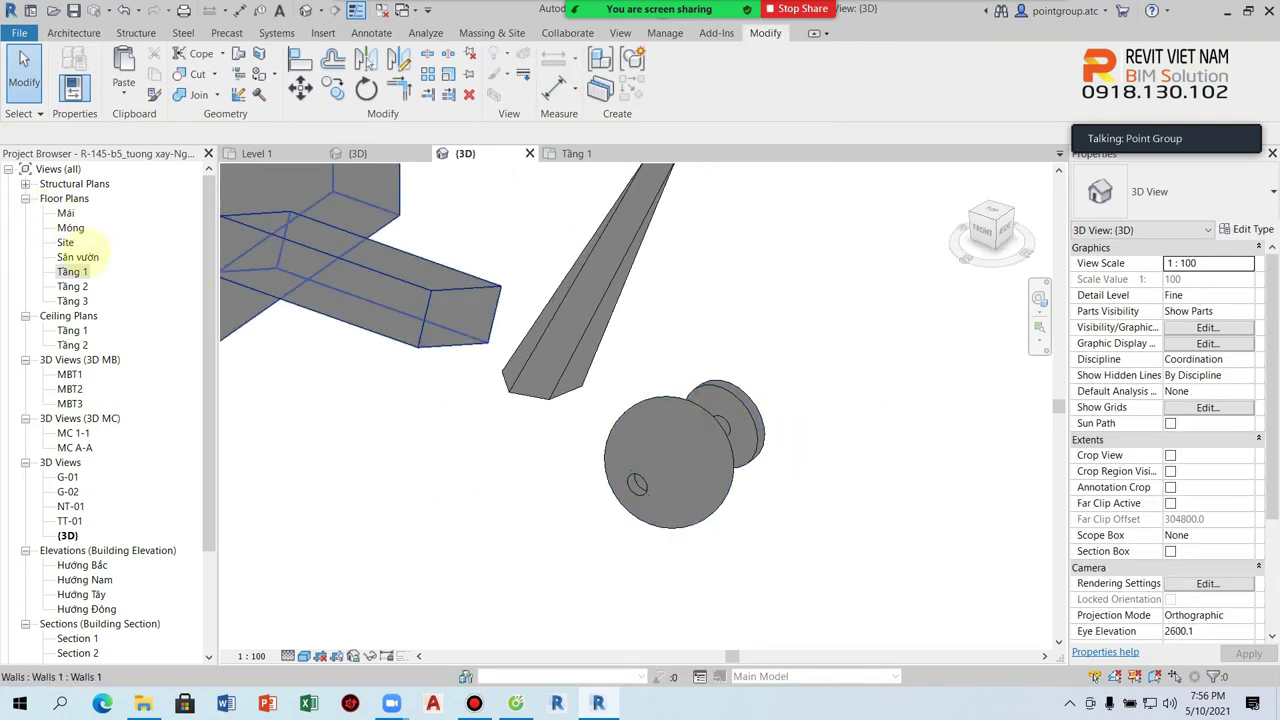
double_click(72, 271)
left_click(620, 380)
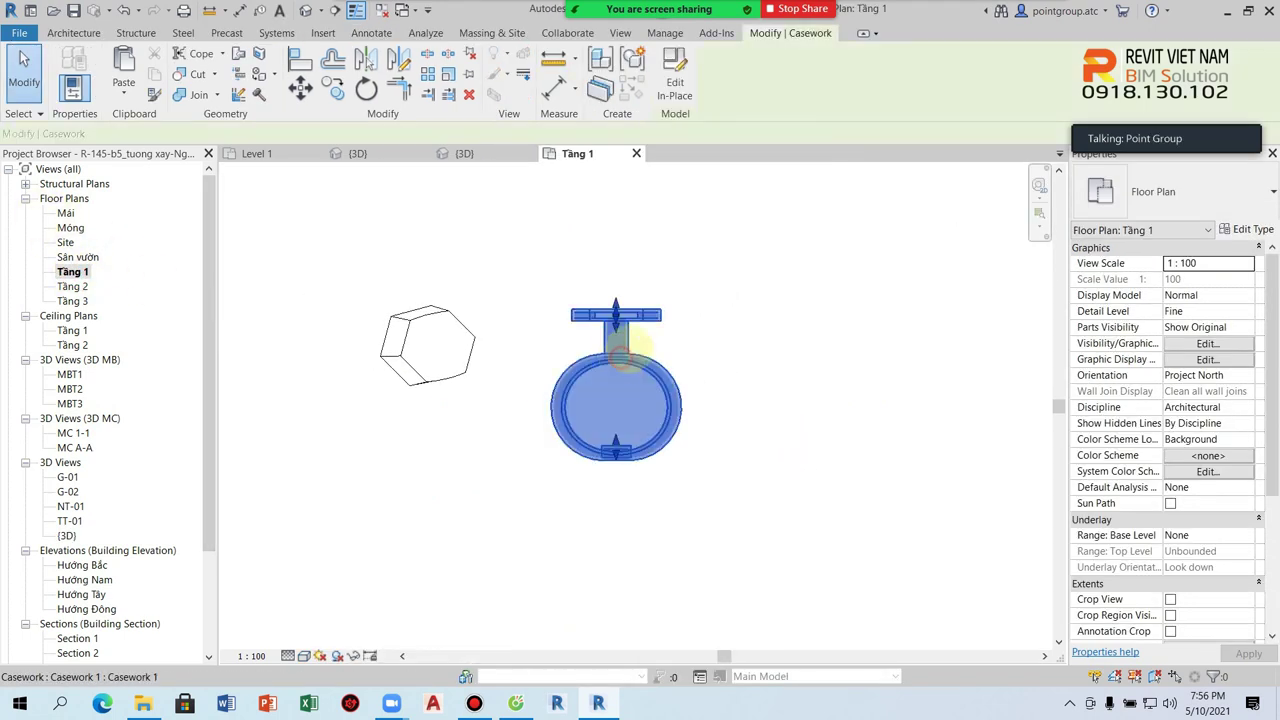
scroll(563, 391, "down", 2)
scroll(640, 385, "down", 2)
middle_click_drag(616, 369, 736, 356)
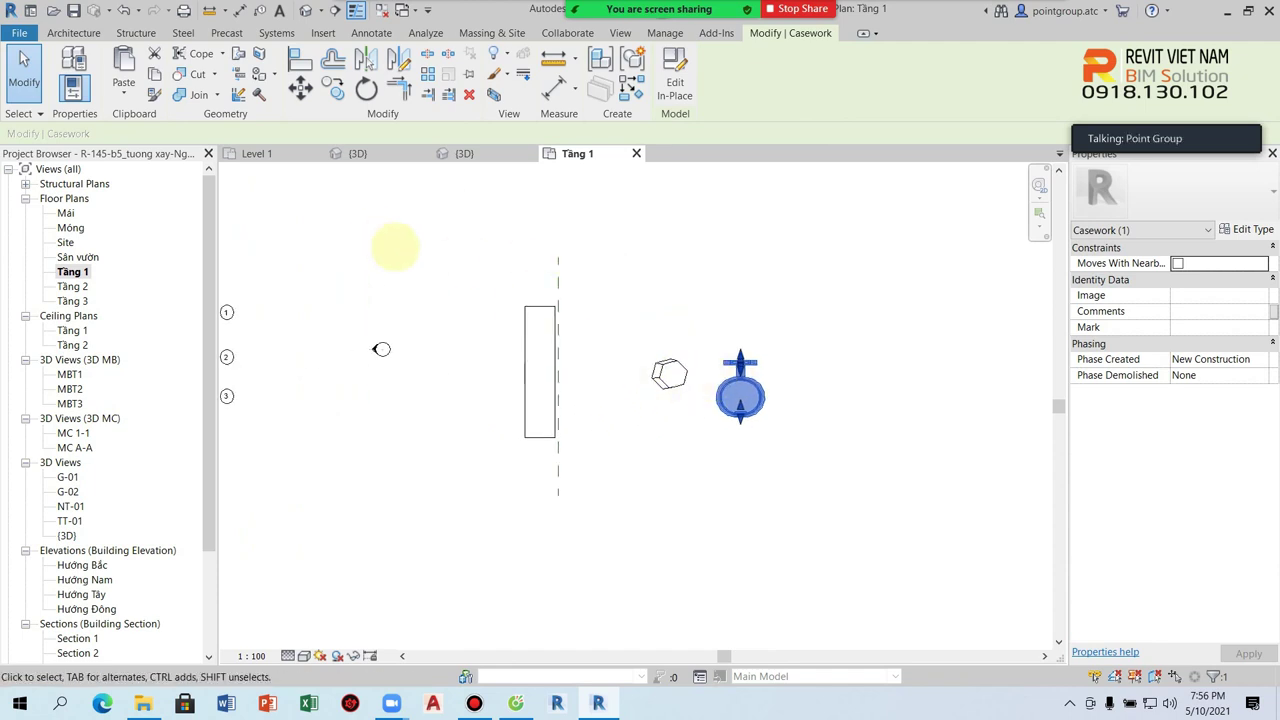
key("Escape")
Create a new in-place Casework model, Casework 2, keeping the default name
left_click(73, 32)
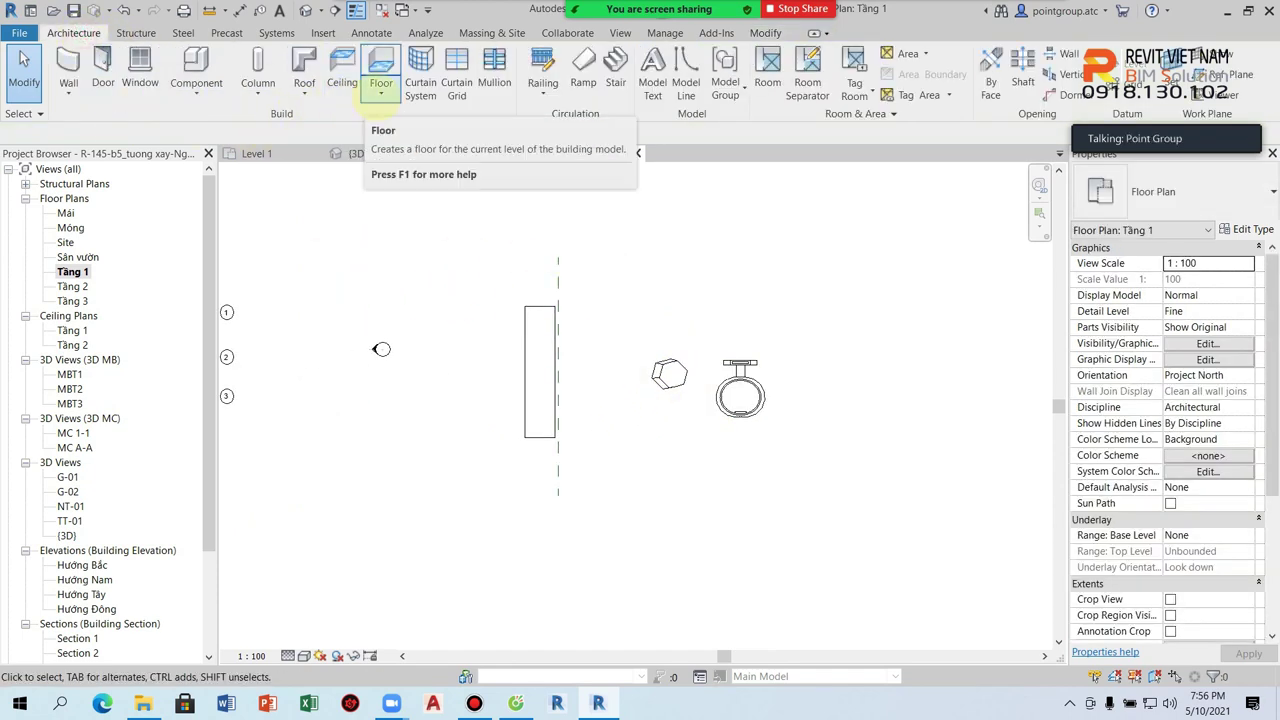
left_click(304, 93)
left_click(196, 93)
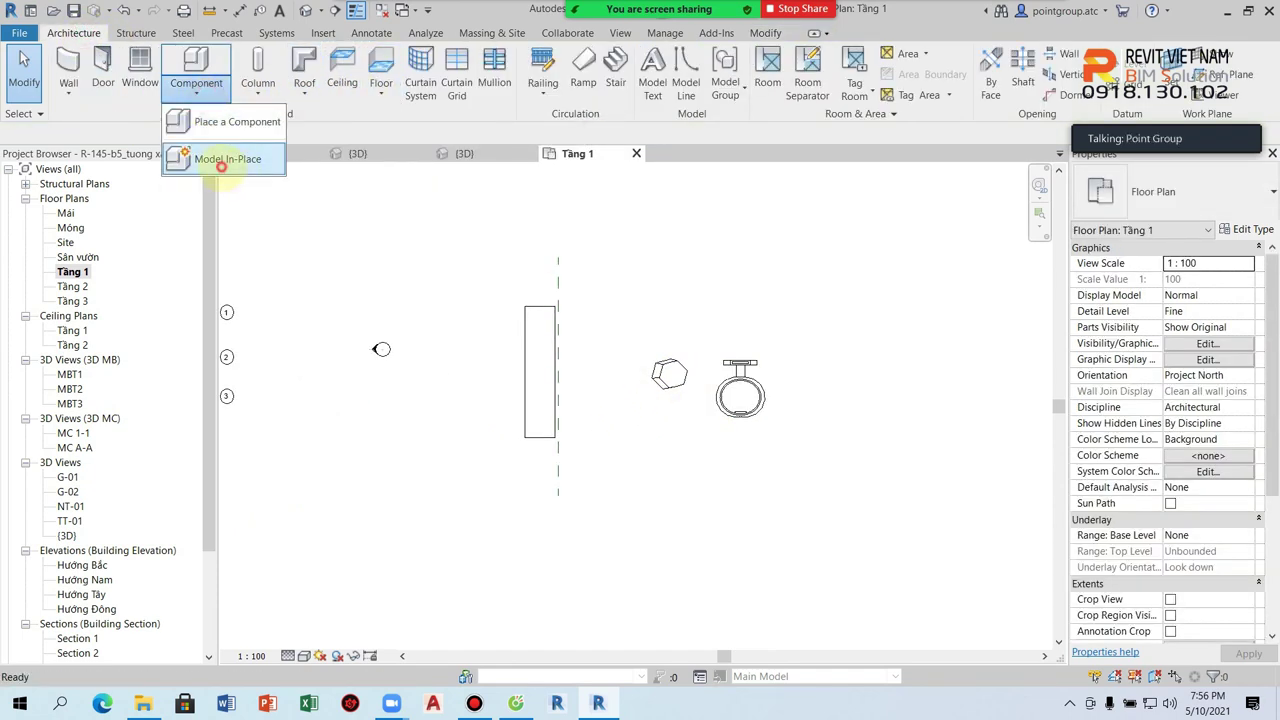
left_click(221, 162)
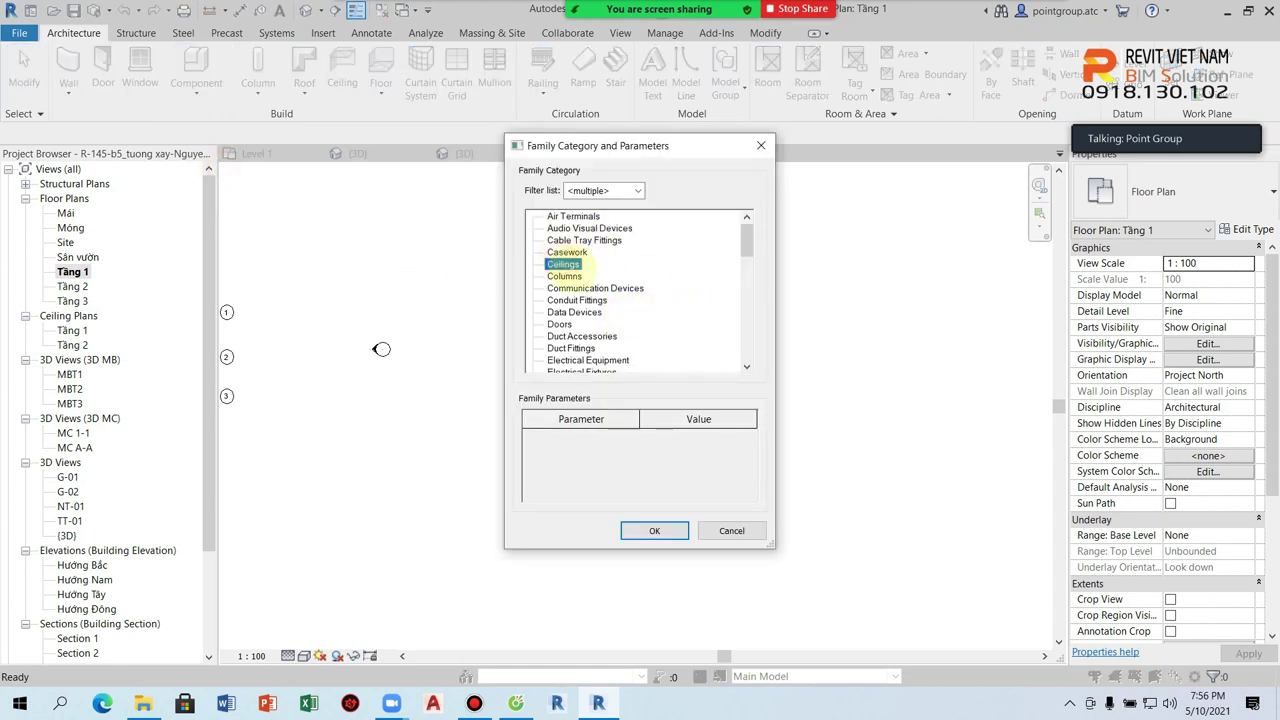
left_click(654, 530)
key("Return")
middle_click_drag(723, 403, 585, 442)
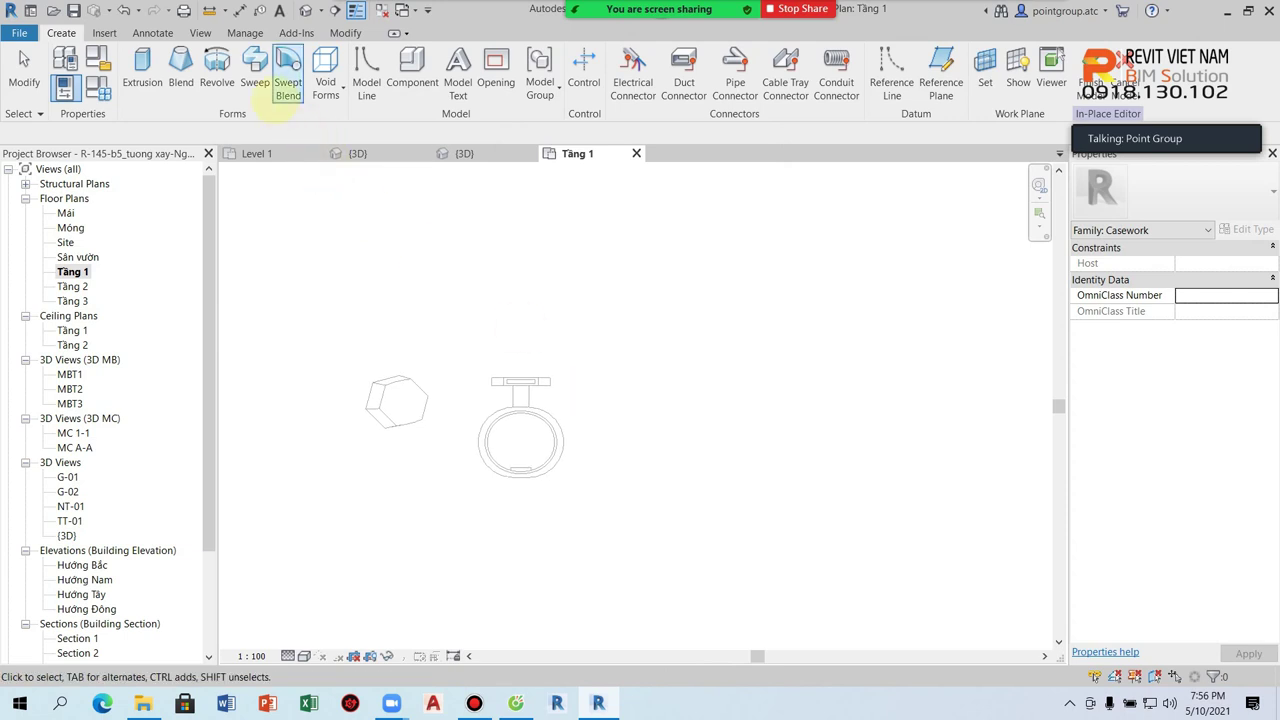
left_click(255, 80)
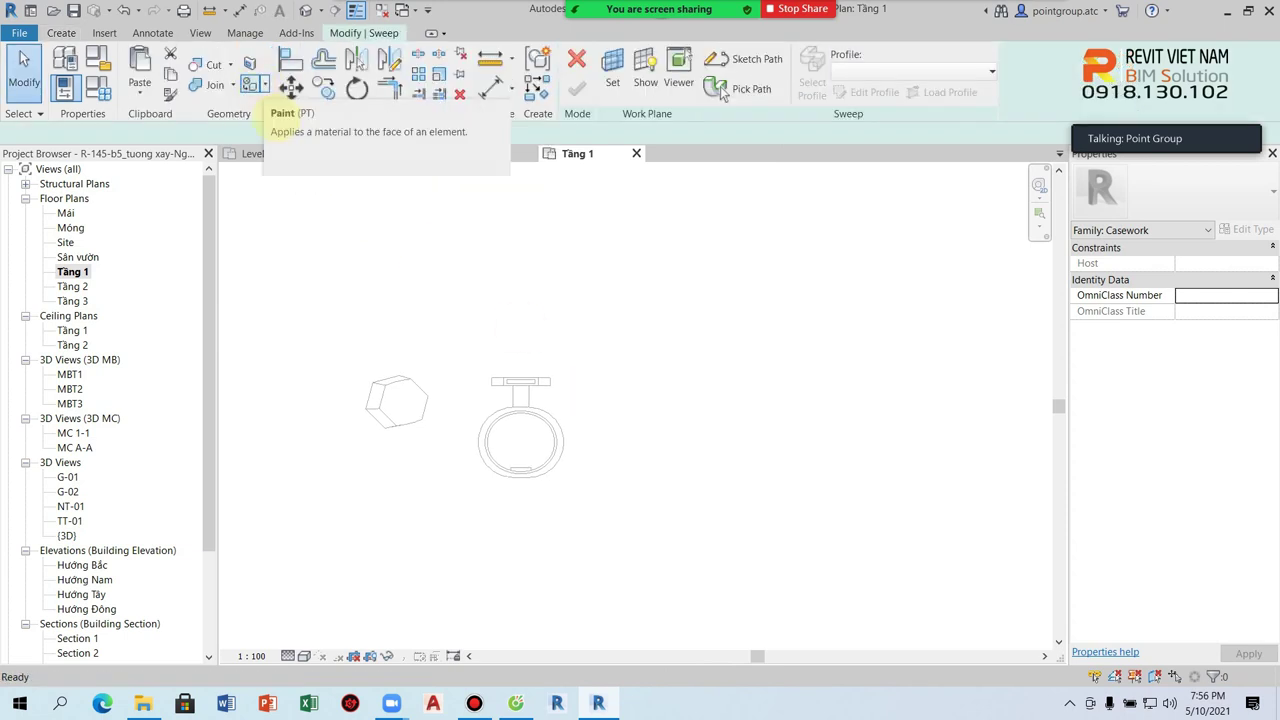
Sketch an S-shaped spline sweep path through seven points and finish the path
middle_click_drag(759, 451, 639, 428)
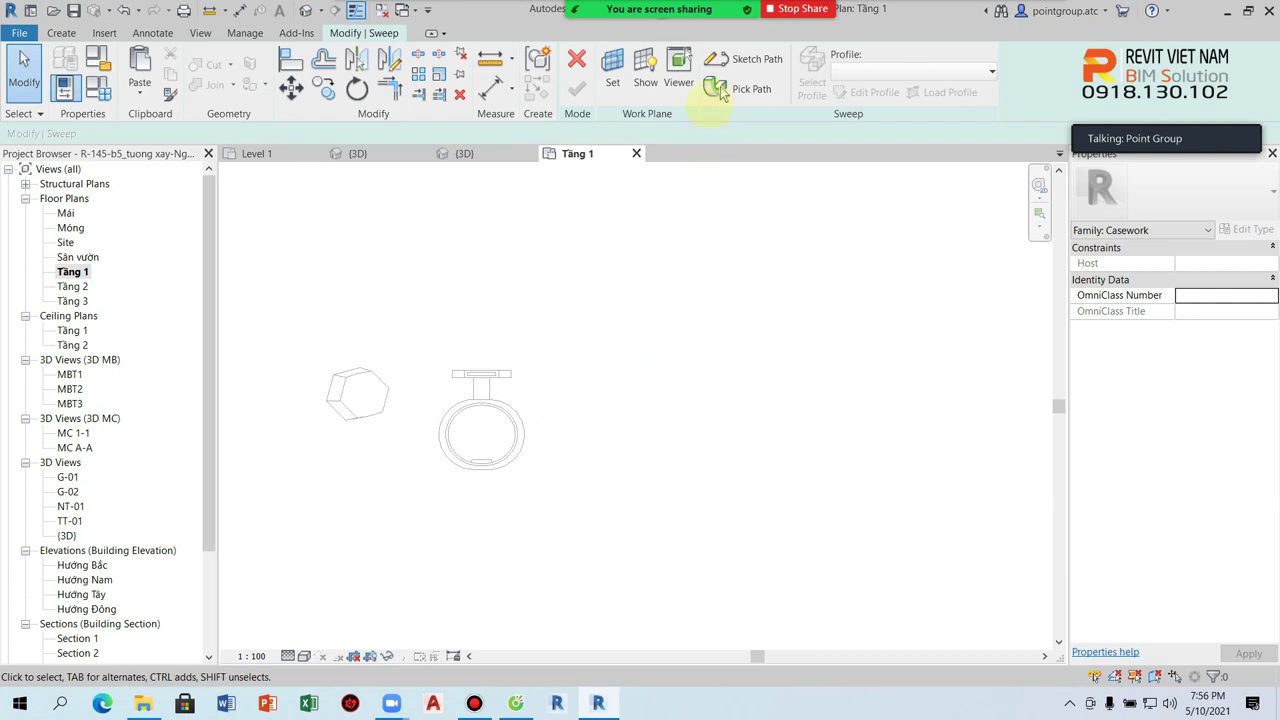
left_click(742, 58)
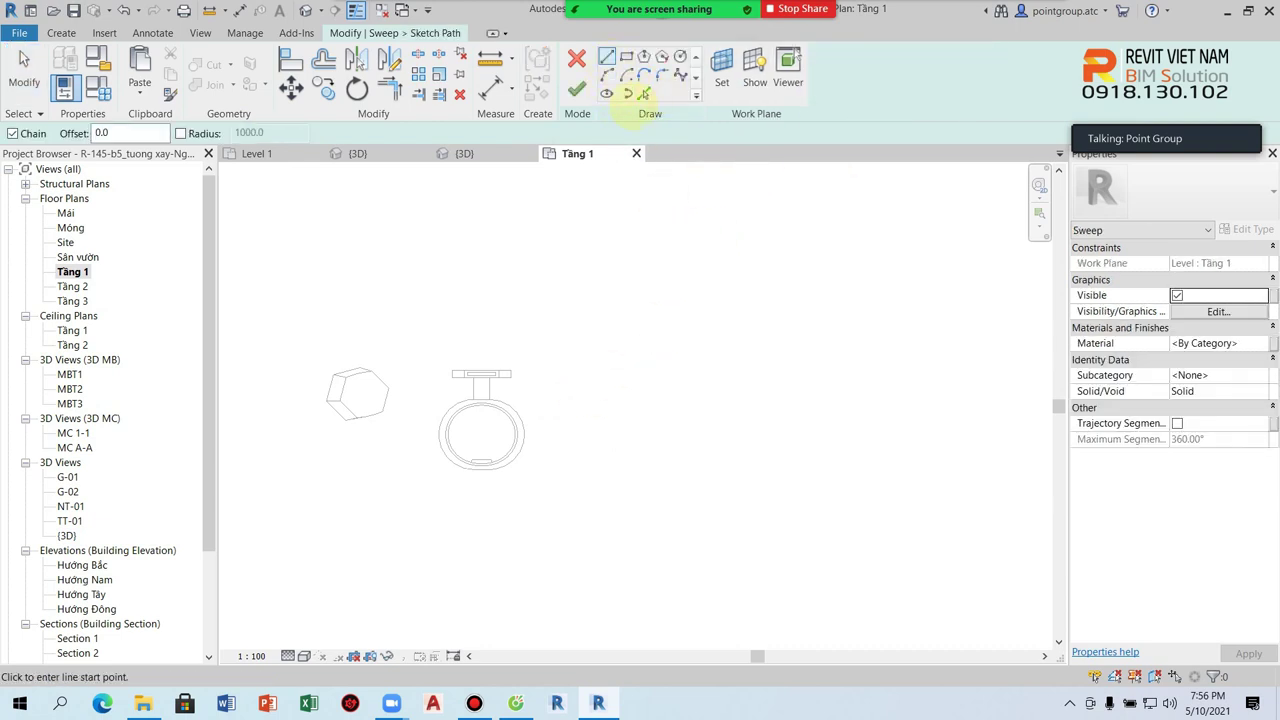
left_click(680, 75)
left_click(530, 478)
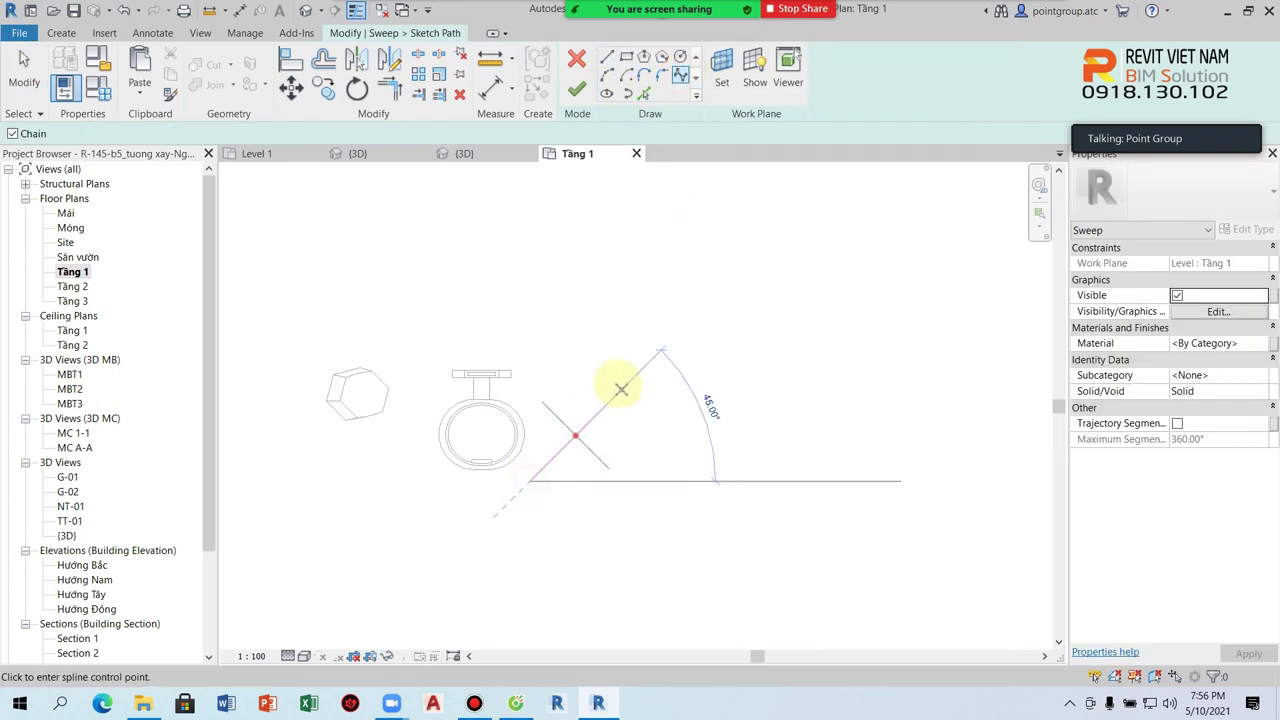
left_click(619, 418)
left_click(701, 416)
left_click(740, 500)
left_click(835, 470)
left_click(785, 268)
double_click(714, 243)
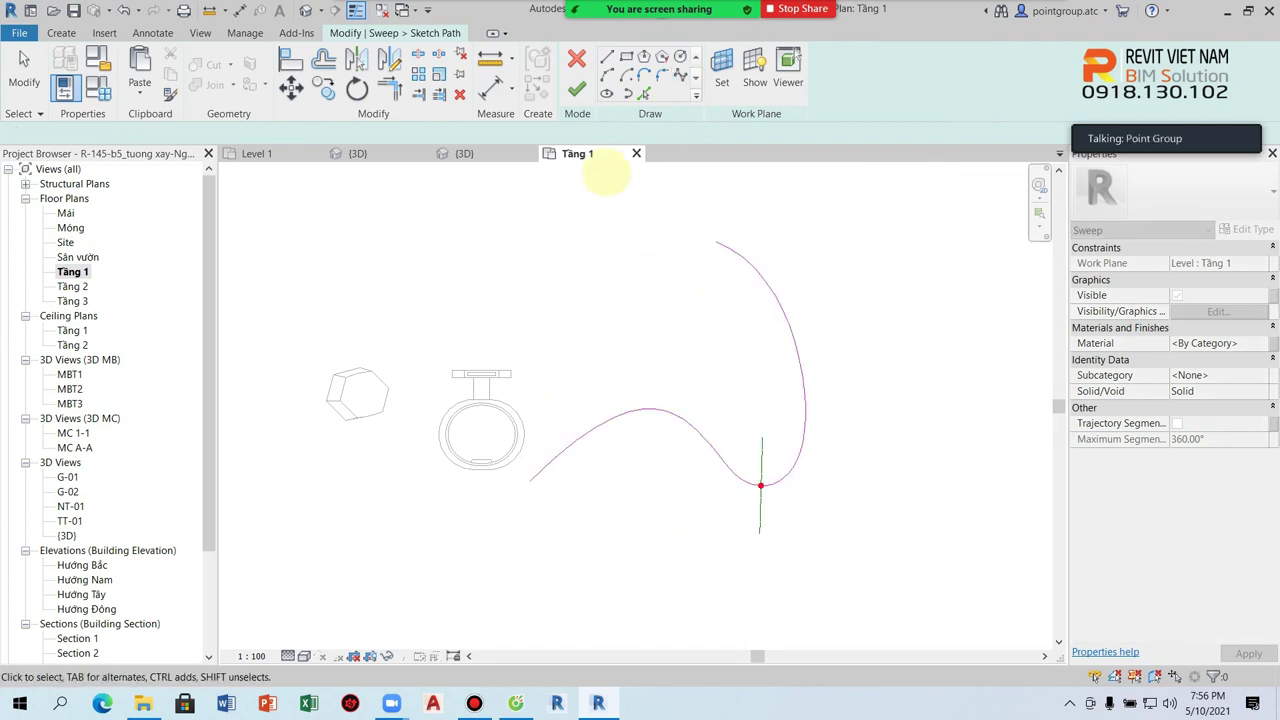
key("Escape")
left_click(577, 91)
In the 3D view, select the sweep profile and browse the available profile list
left_click(305, 10)
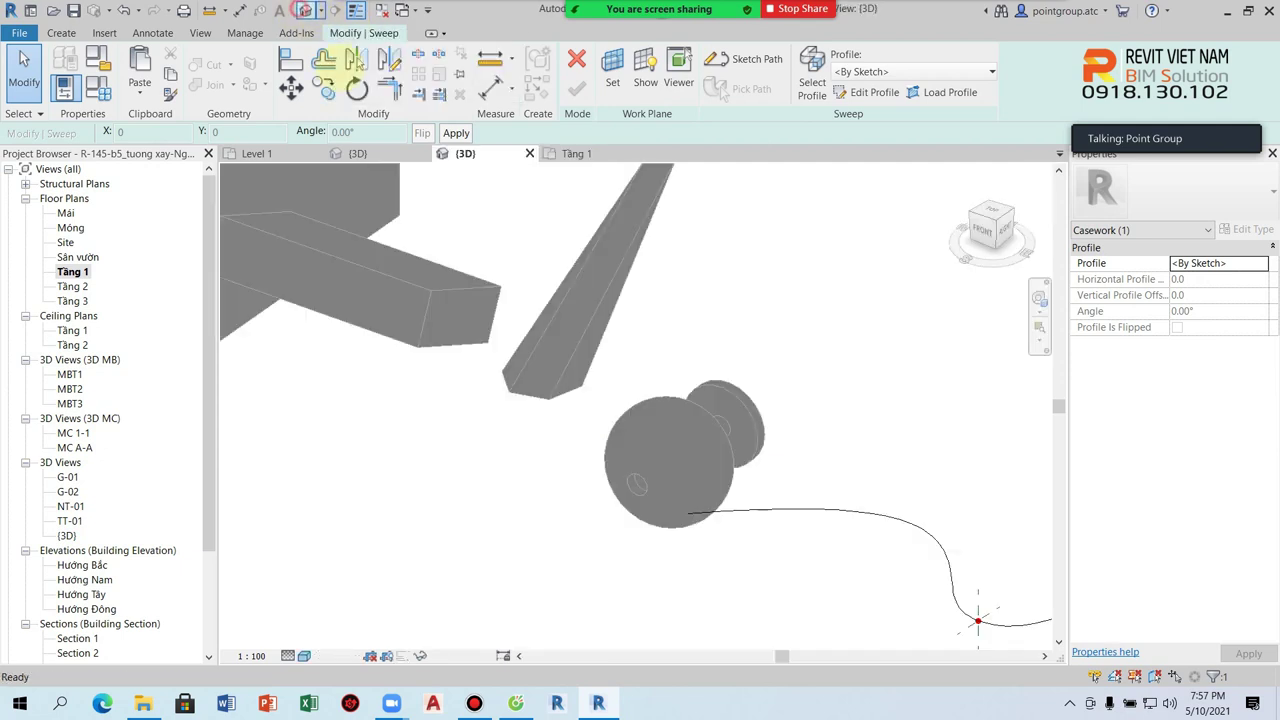
left_click(786, 560)
scroll(730, 565, "up", 2)
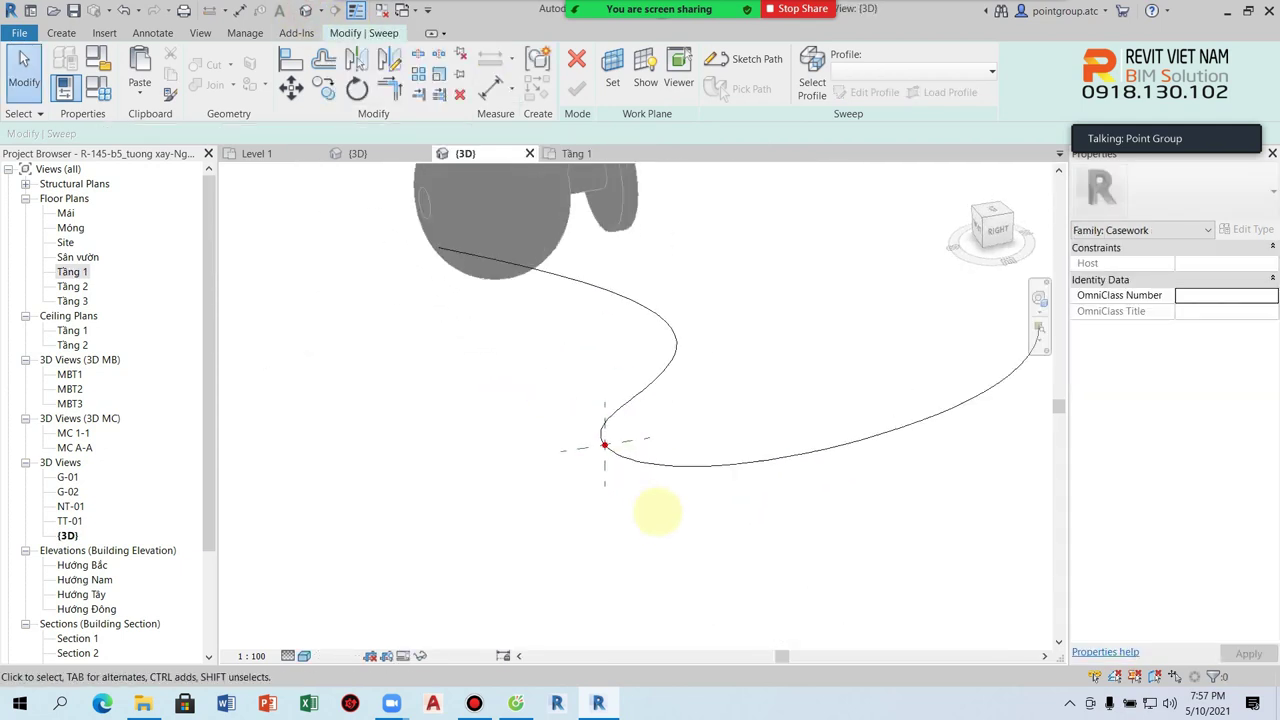
left_click(604, 444)
left_click(948, 92)
left_click(921, 155)
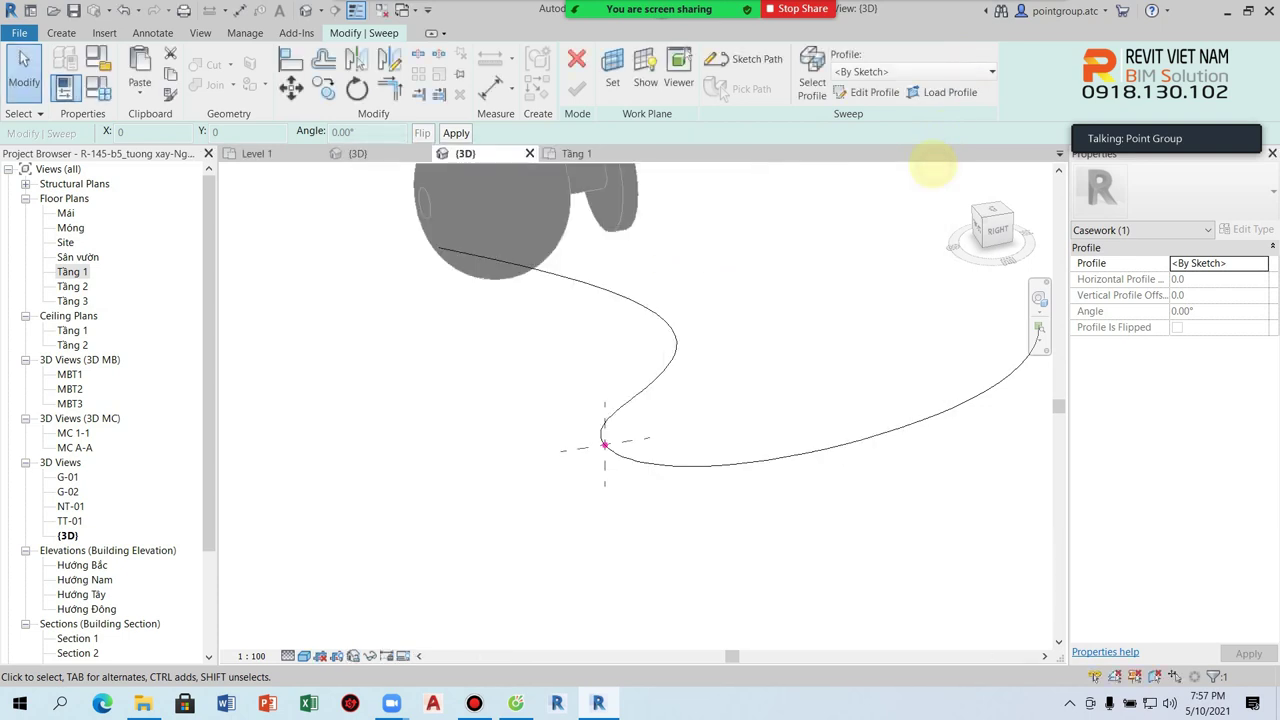
left_click(928, 72)
scroll(946, 268, "down", 3)
Pick Curtain Wall Mullion as the sweep's profile
scroll(946, 240, "down", 3)
scroll(955, 280, "up", 2)
scroll(958, 297, "up", 5)
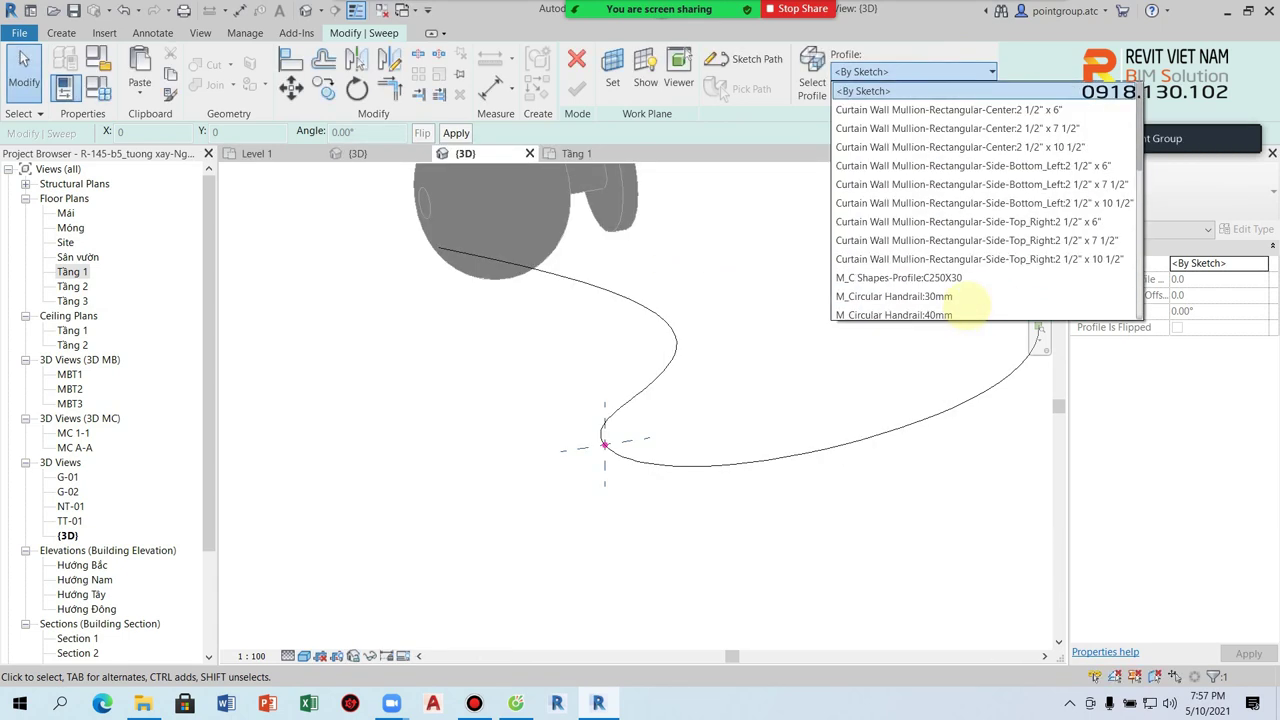
scroll(970, 290, "down", 2)
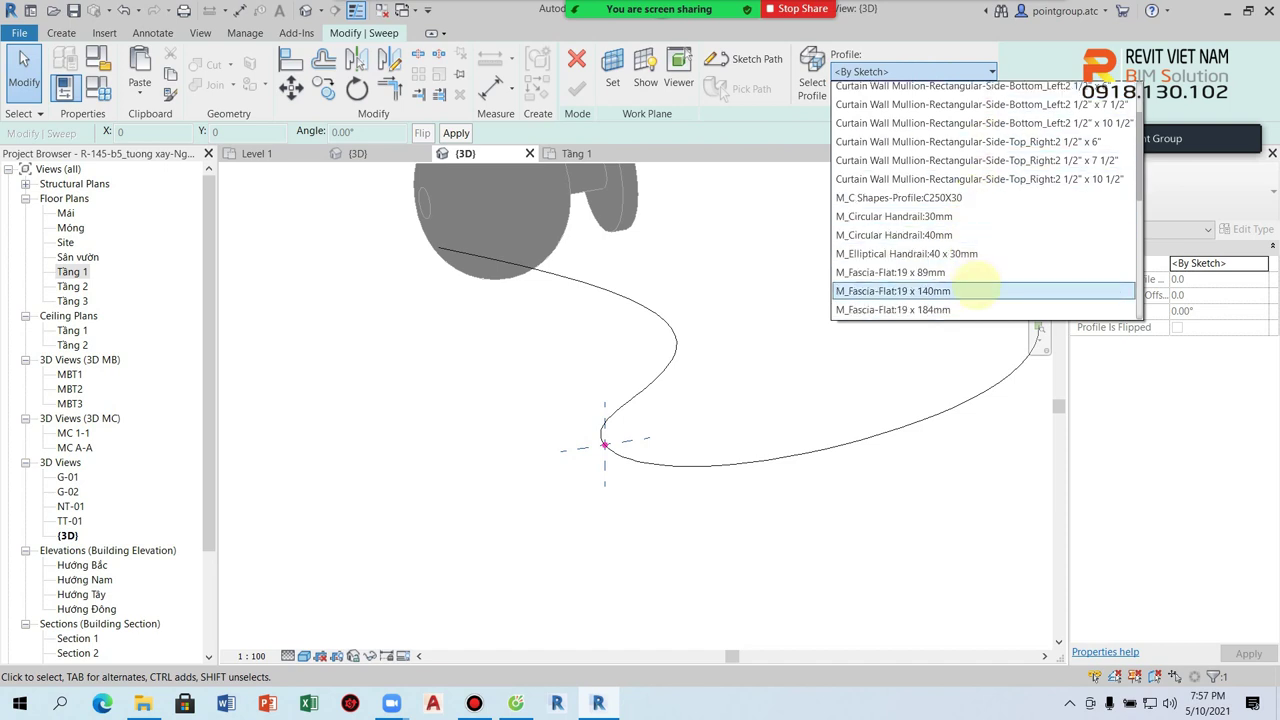
scroll(975, 289, "up", 2)
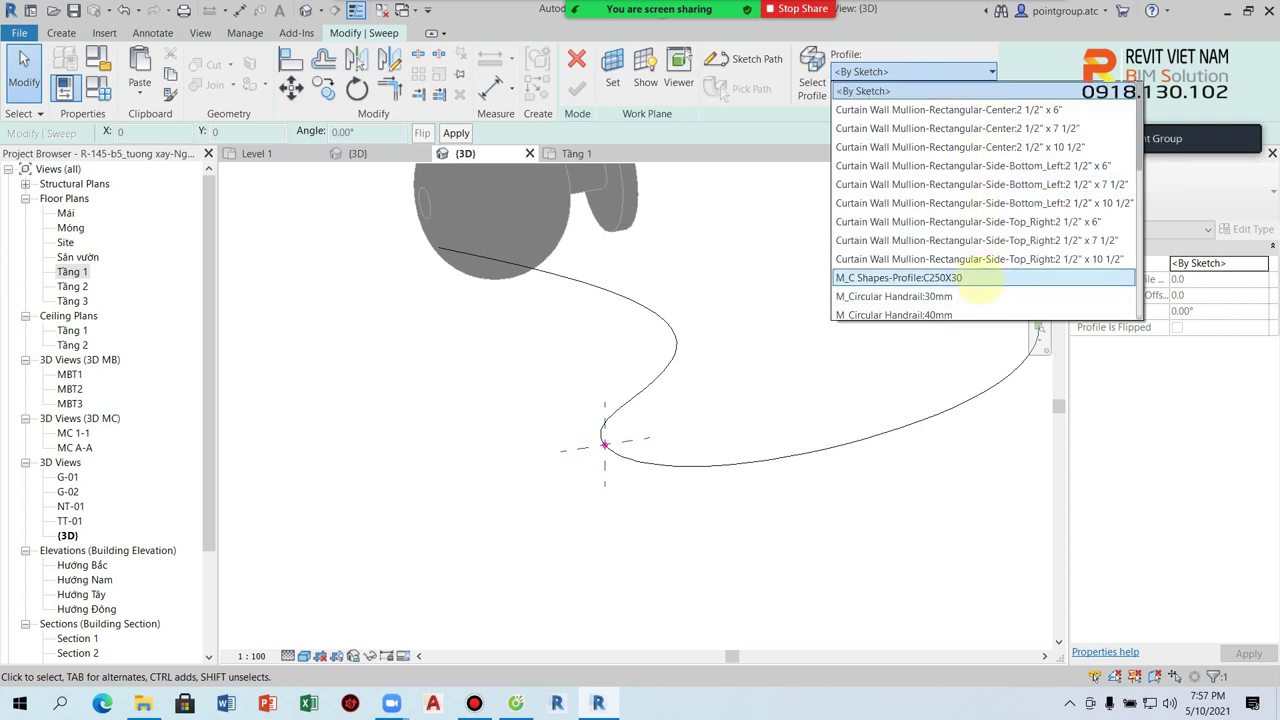
scroll(975, 290, "down", 4)
scroll(985, 308, "down", 3)
scroll(985, 305, "down", 1)
scroll(986, 302, "up", 4)
scroll(988, 300, "up", 3)
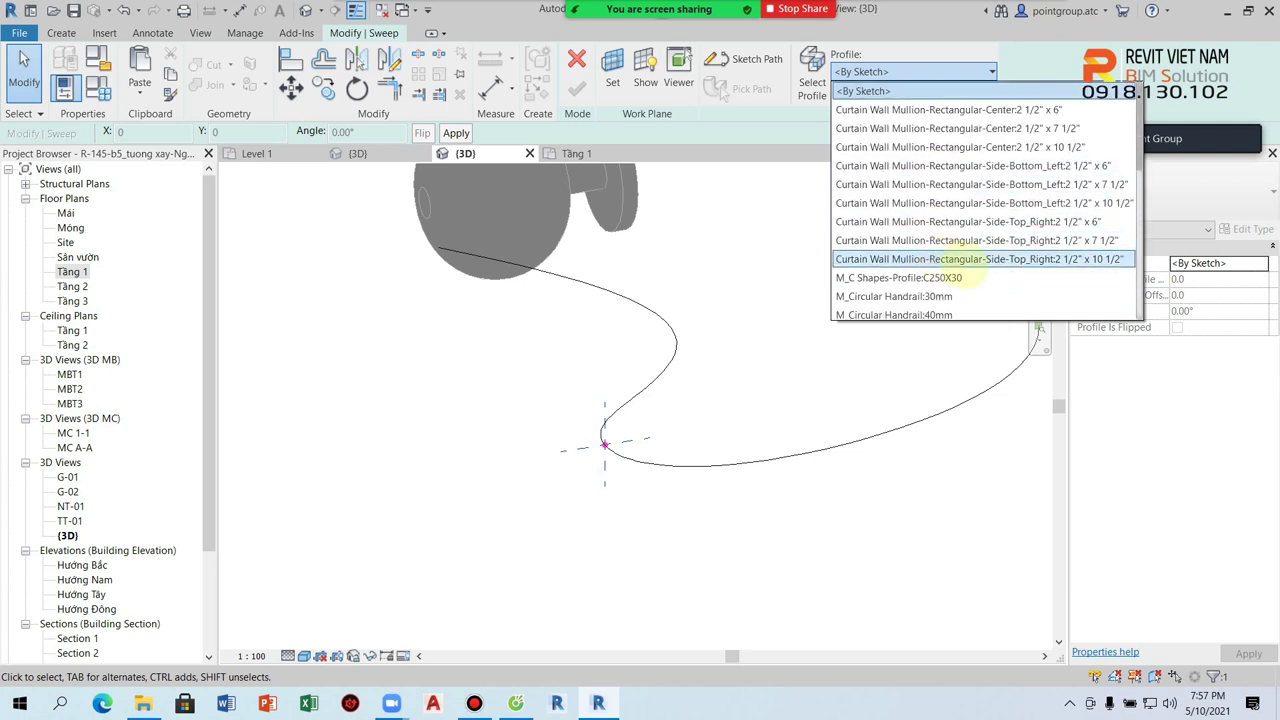
left_click(1050, 259)
Finish the sweep and orbit to see the curved mullion-profiled solid rising
scroll(600, 445, "up", 3)
scroll(560, 440, "up", 3)
scroll(560, 440, "up", 1)
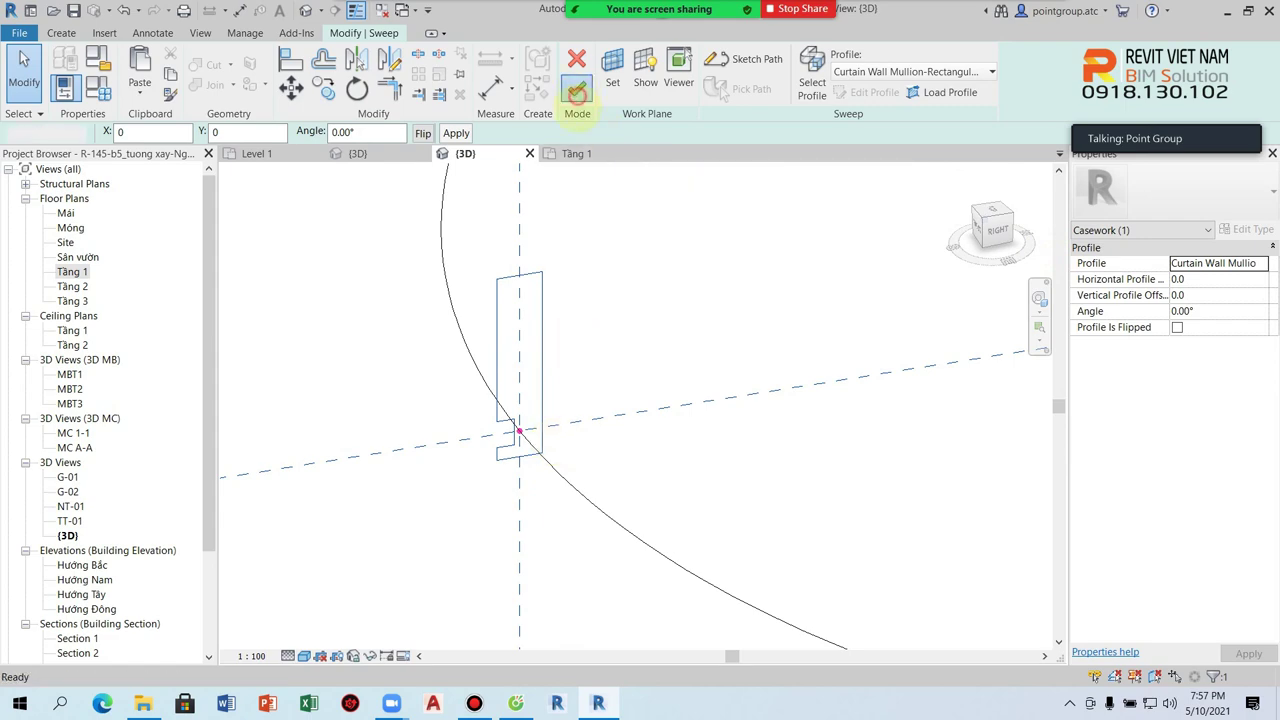
left_click(577, 88)
scroll(594, 434, "down", 3)
scroll(773, 372, "down", 2)
mouse_move(862, 400)
middle_mouse_down("shift")
mouse_move(871, 349)
mouse_move(923, 289)
mouse_move(950, 408)
mouse_move(657, 429)
middle_mouse_up("shift")
key("Escape")
Reopen the sweep and switch its profile to <By Sketch>
double_click(563, 477)
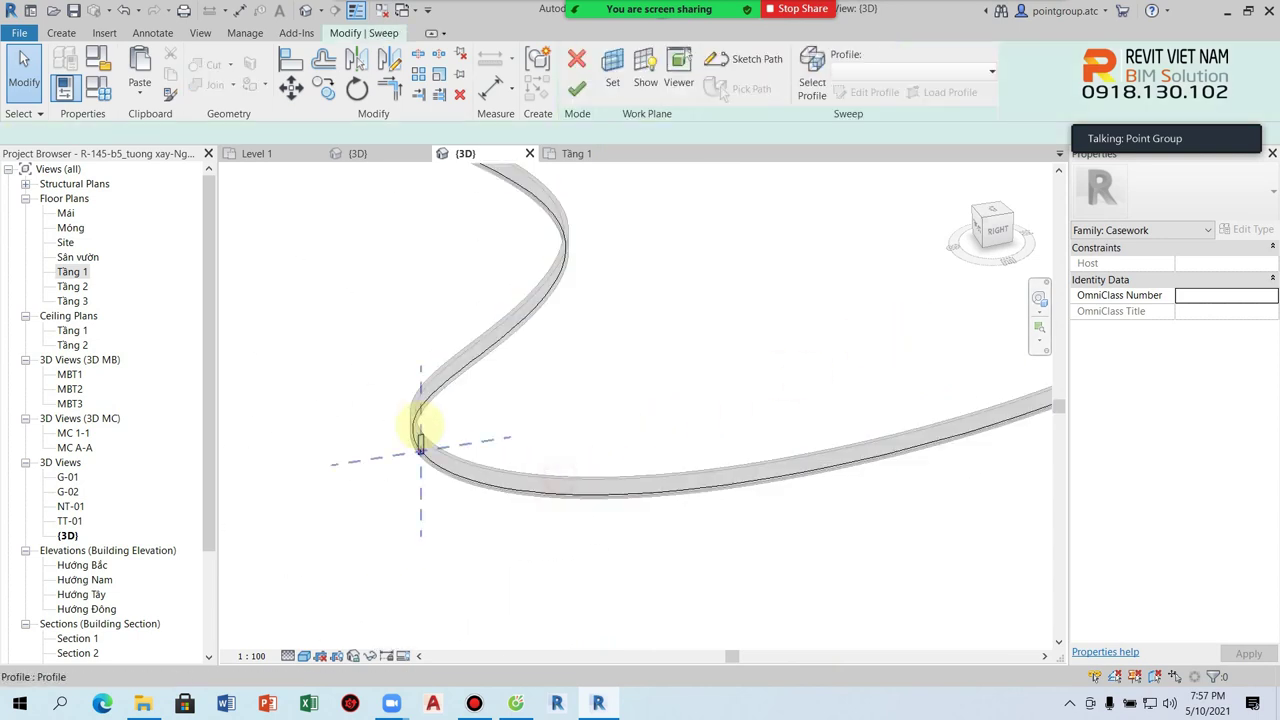
middle_click_drag(420, 428, 420, 452, "shift")
left_click(909, 62)
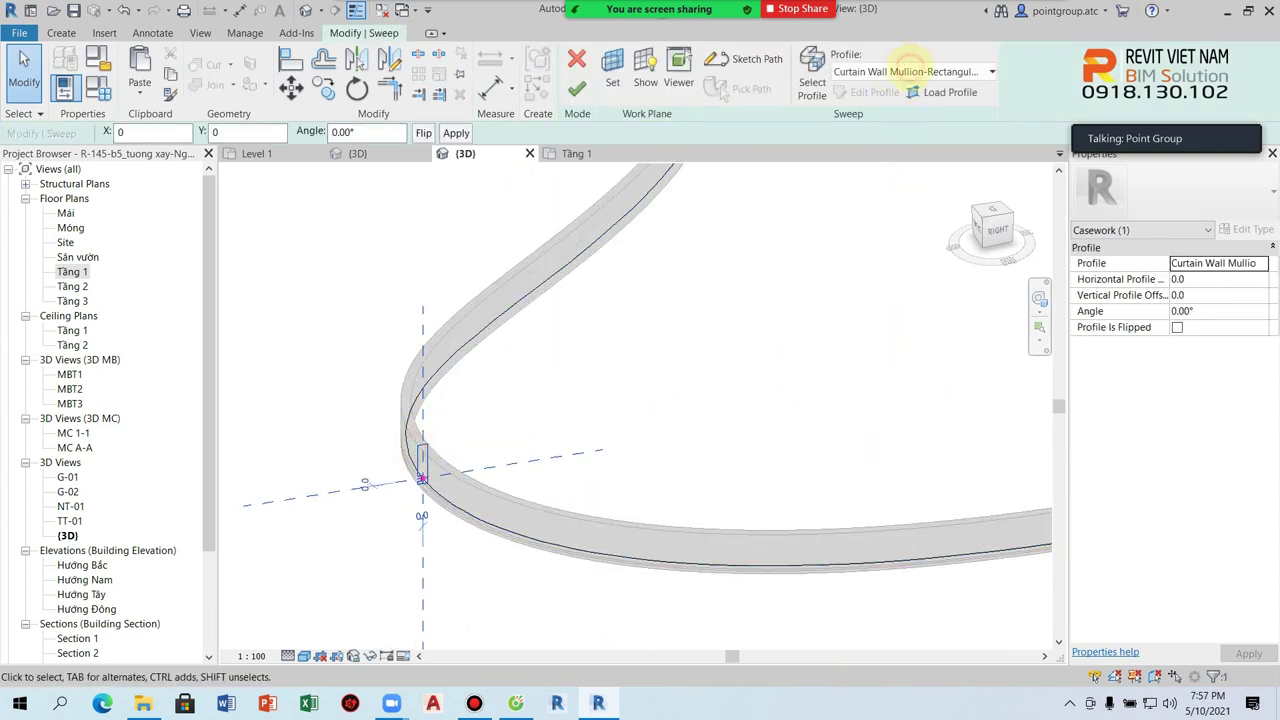
left_click(910, 71)
scroll(960, 150, "up", 5)
left_click(872, 86)
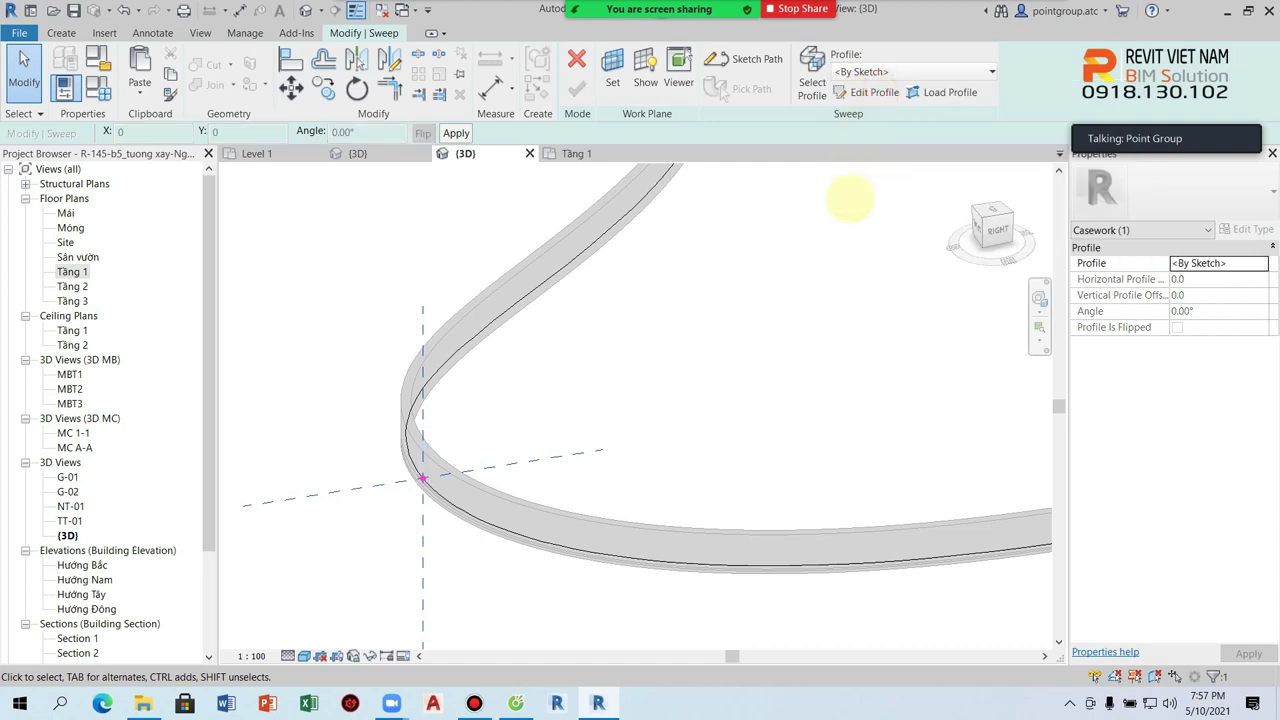
Sketch a closed multi-corner custom profile starting at the reference-plane intersection, then finish it
left_click(866, 92)
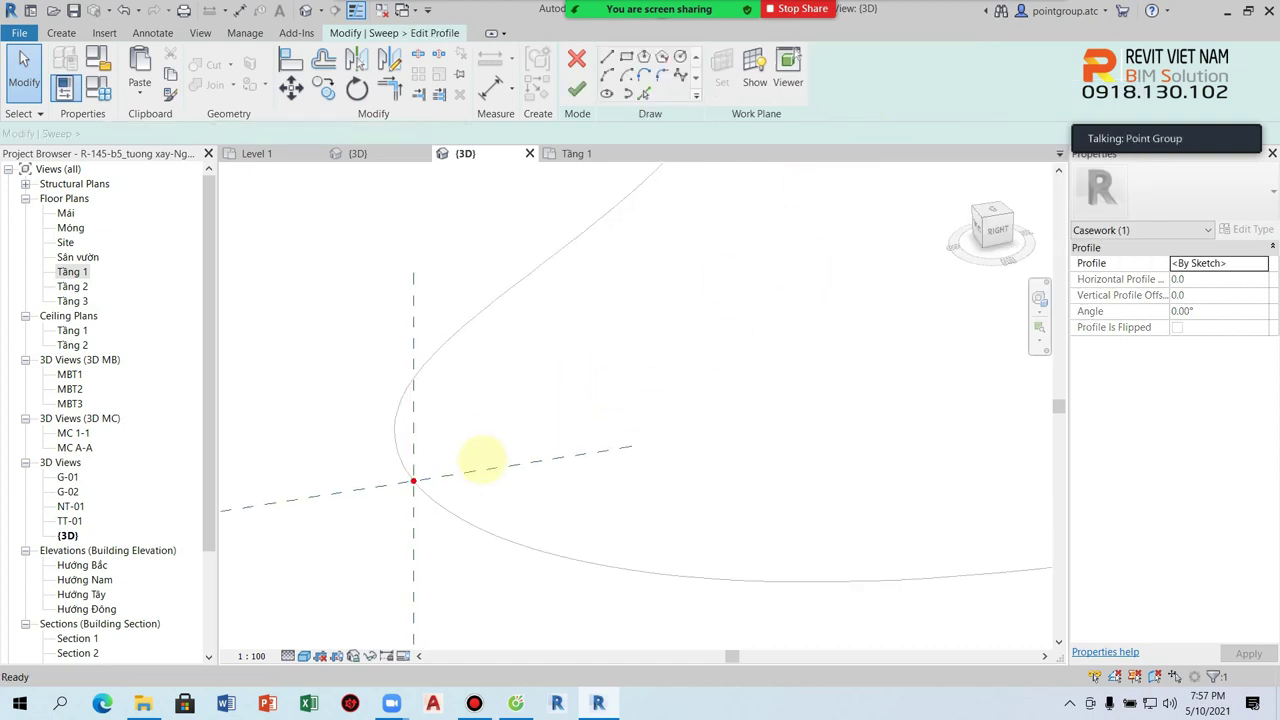
left_click(533, 447)
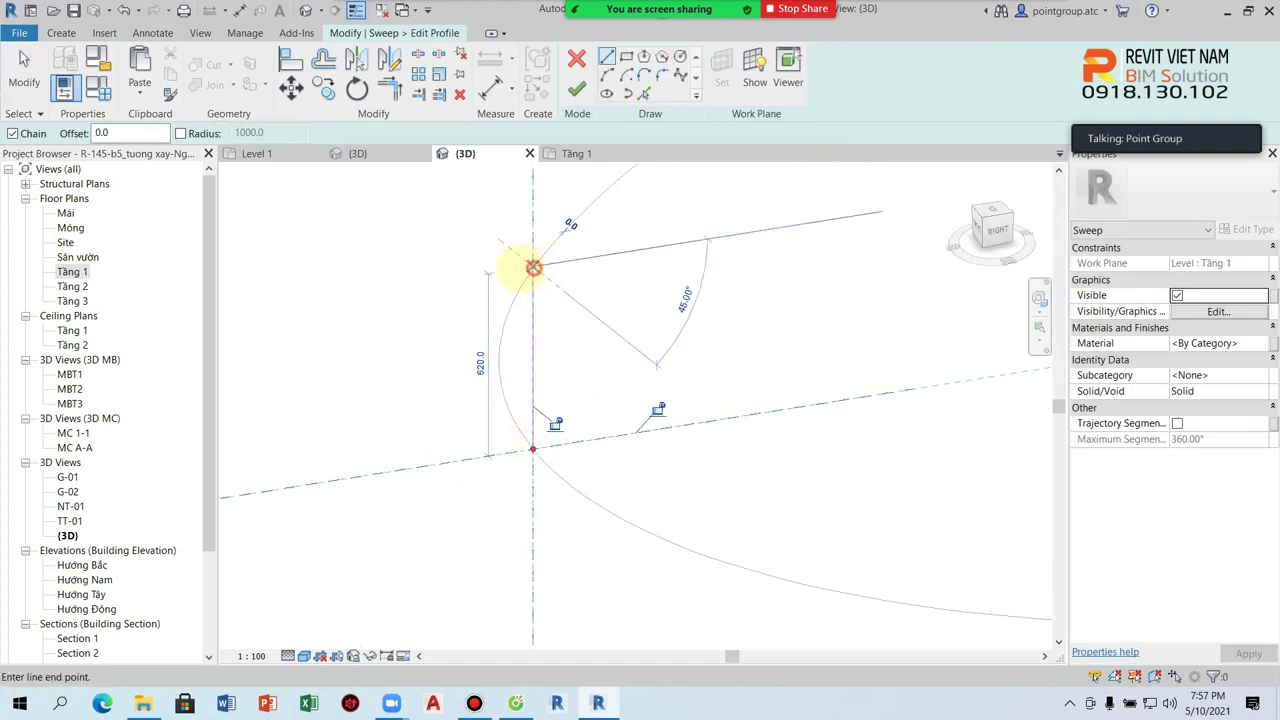
left_click(383, 236)
left_click(347, 318)
left_click(408, 317)
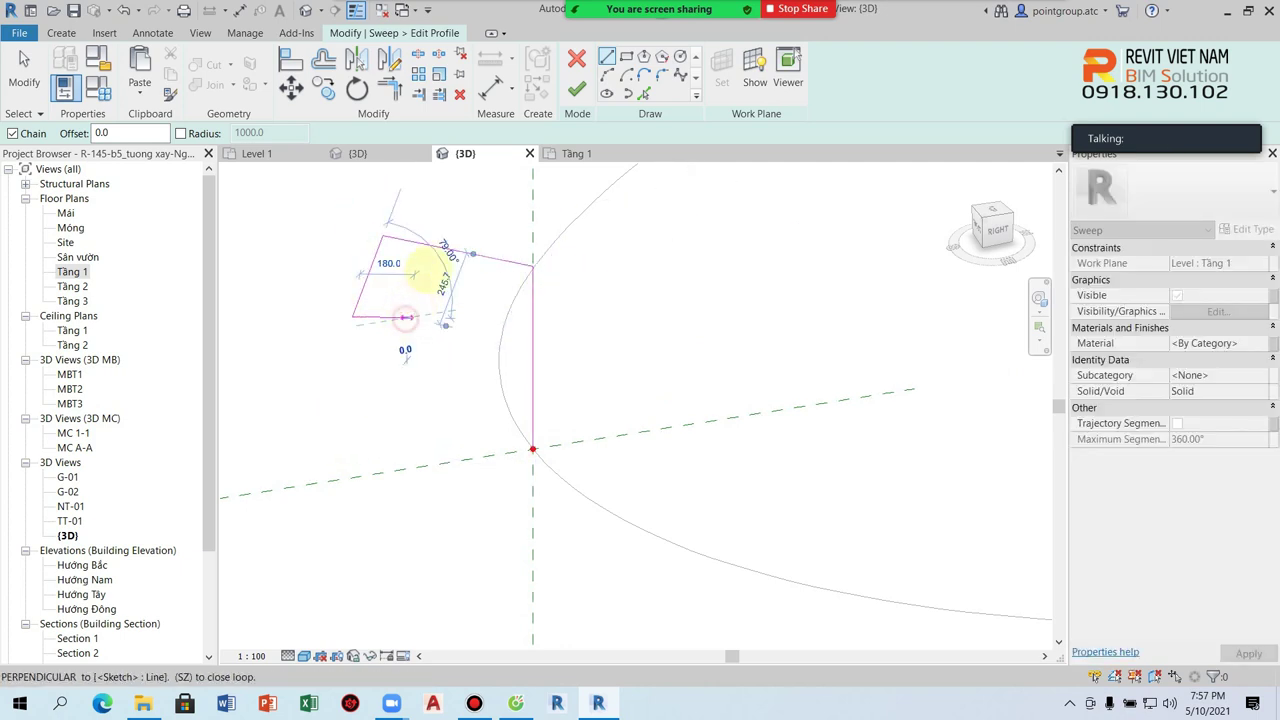
left_click(427, 266)
left_click(506, 297)
left_click(474, 383)
left_click(509, 412)
left_click(484, 456)
scroll(484, 456, "up", 3)
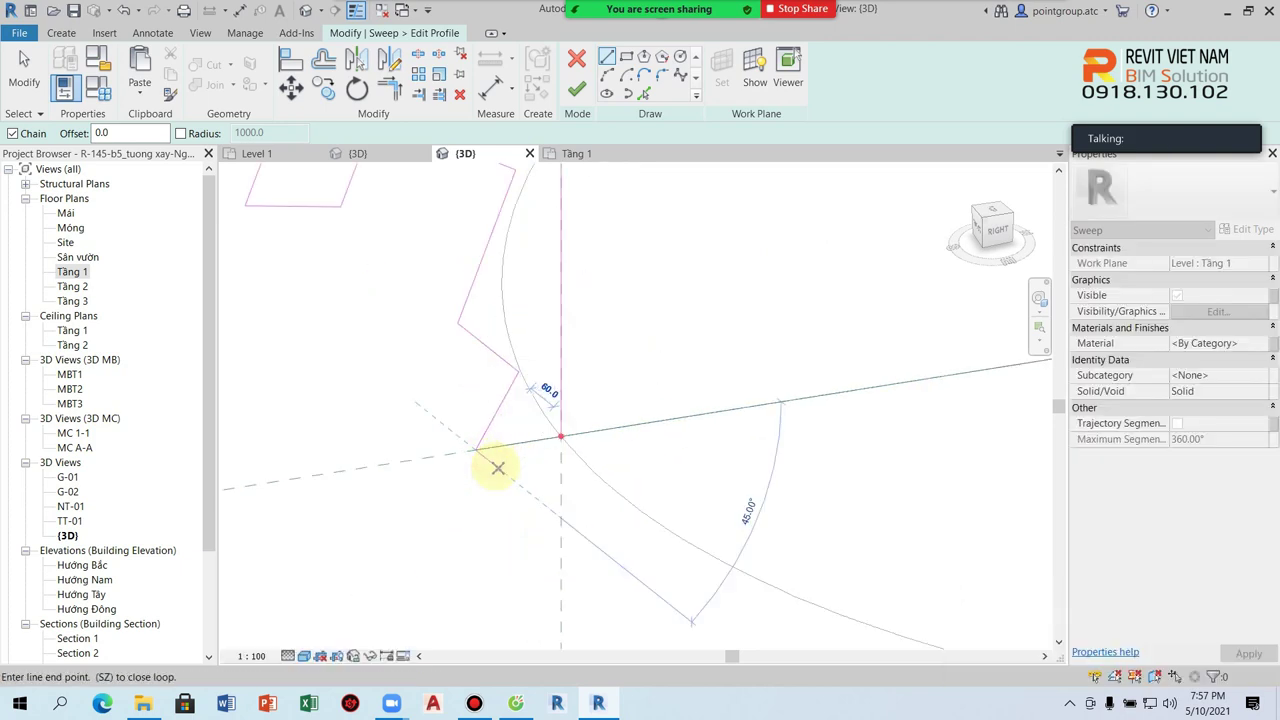
left_click(570, 432)
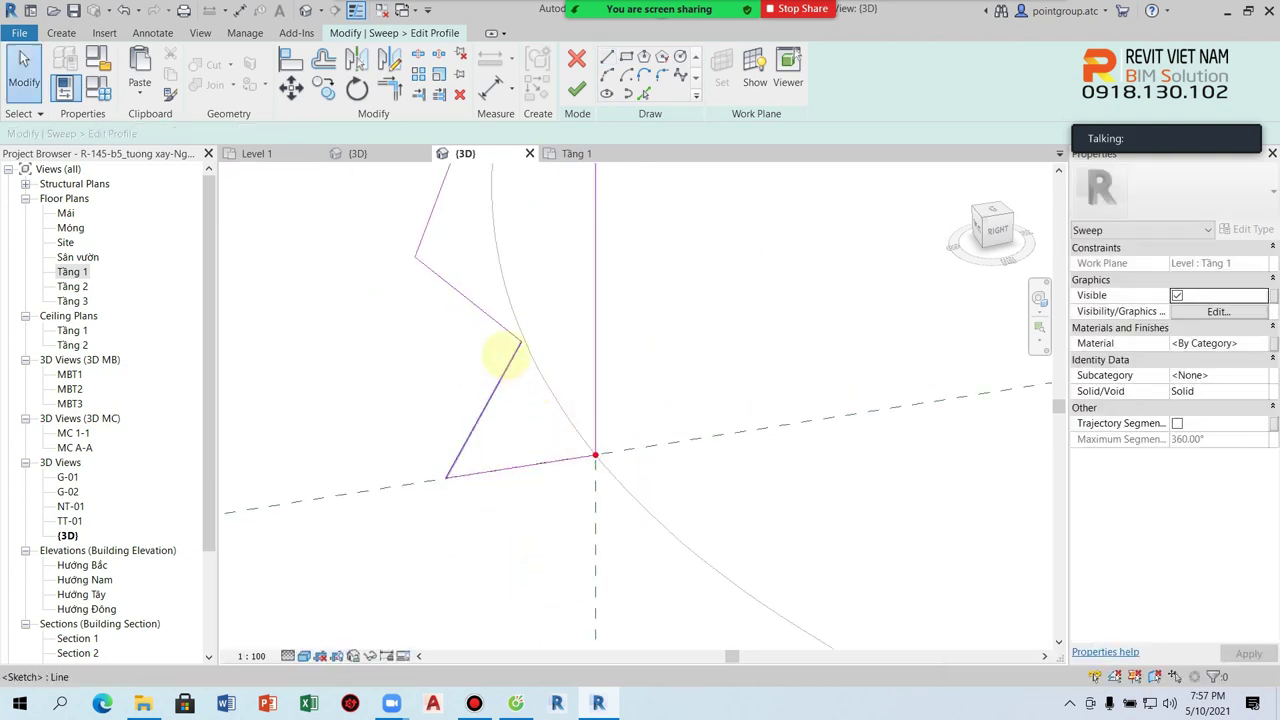
left_click(576, 89)
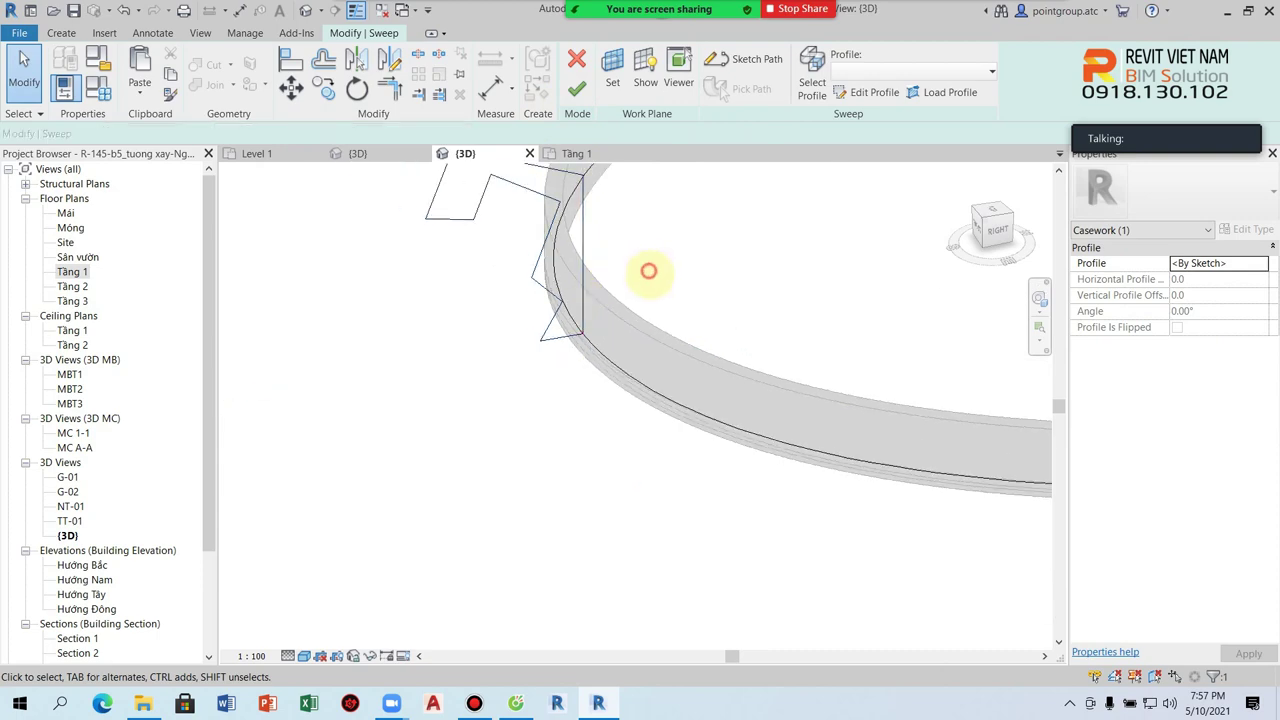
Finish the sweep and orbit to view the whole S-shaped channel sweep
left_click(576, 89)
scroll(640, 312, "down", 3)
scroll(705, 303, "down", 3)
scroll(690, 400, "down", 2)
mouse_move(738, 424)
middle_mouse_down("shift")
mouse_move(829, 386)
mouse_move(737, 400)
mouse_move(580, 229)
middle_mouse_up("shift")
scroll(575, 380, "up", 2)
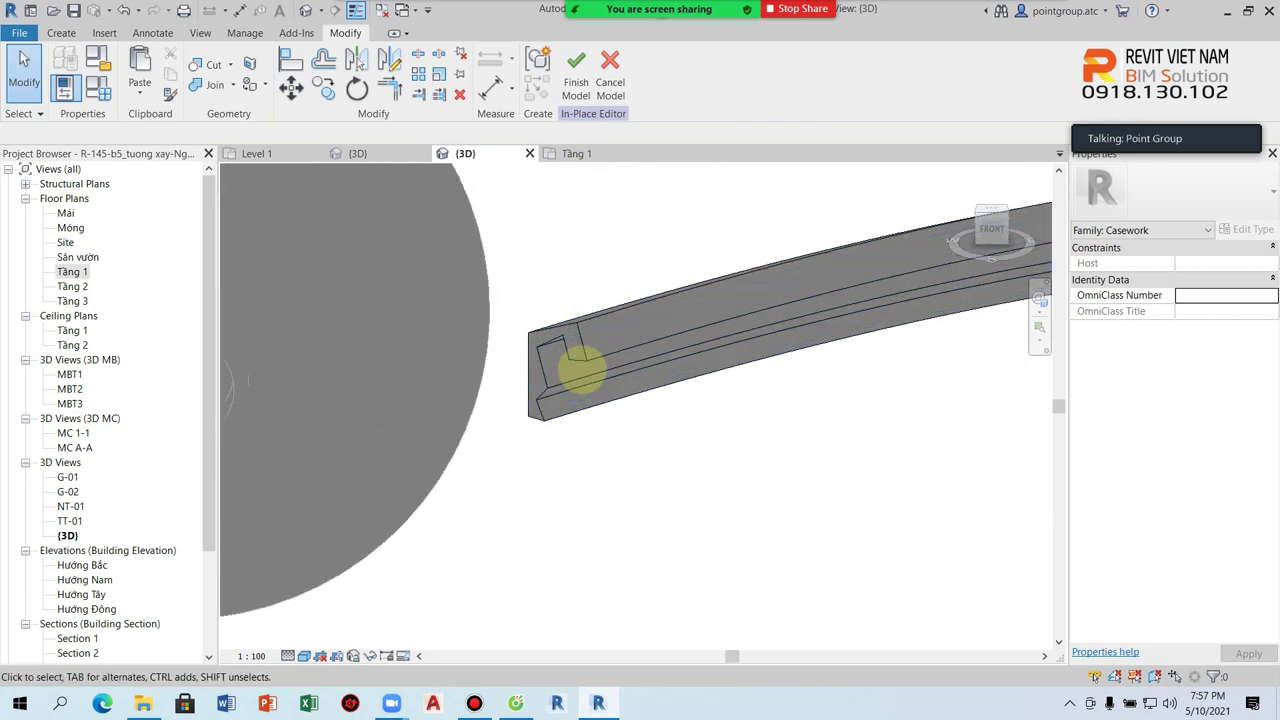
scroll(582, 370, "down", 2)
scroll(580, 370, "down", 2)
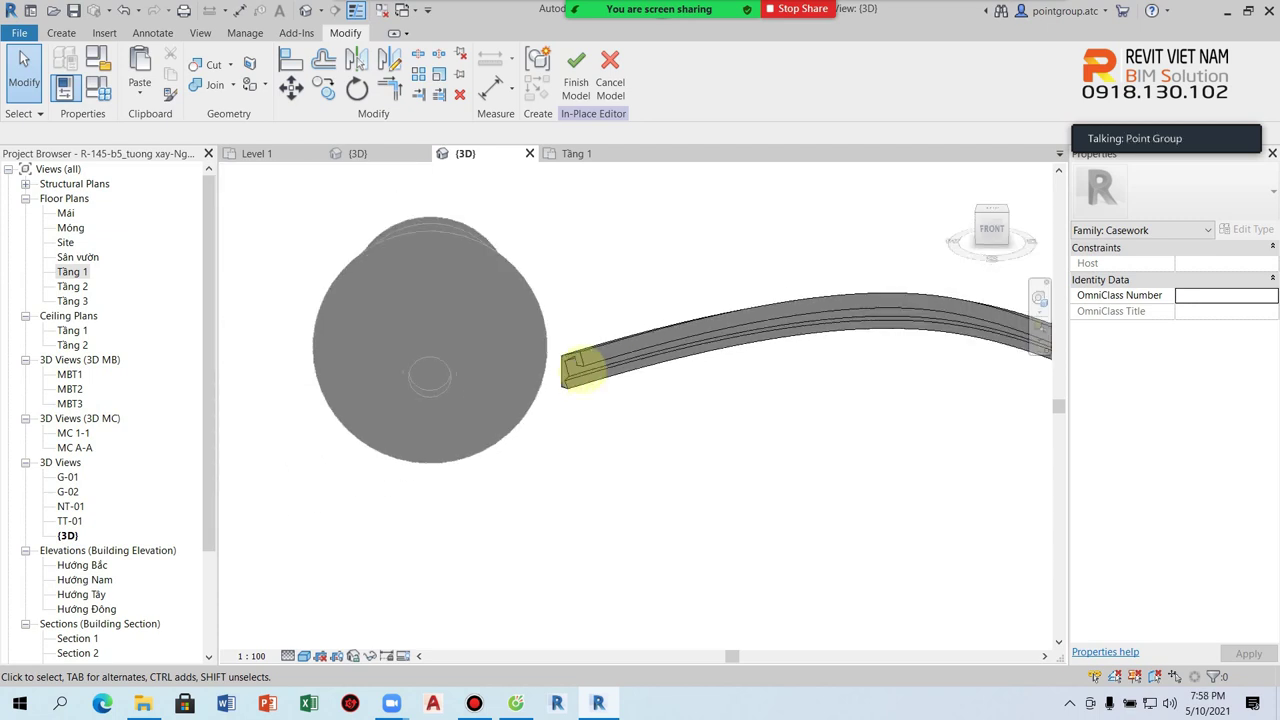
middle_click_drag(580, 370, 540, 425)
Finish the Casework 2 in-place model
left_click(575, 75)
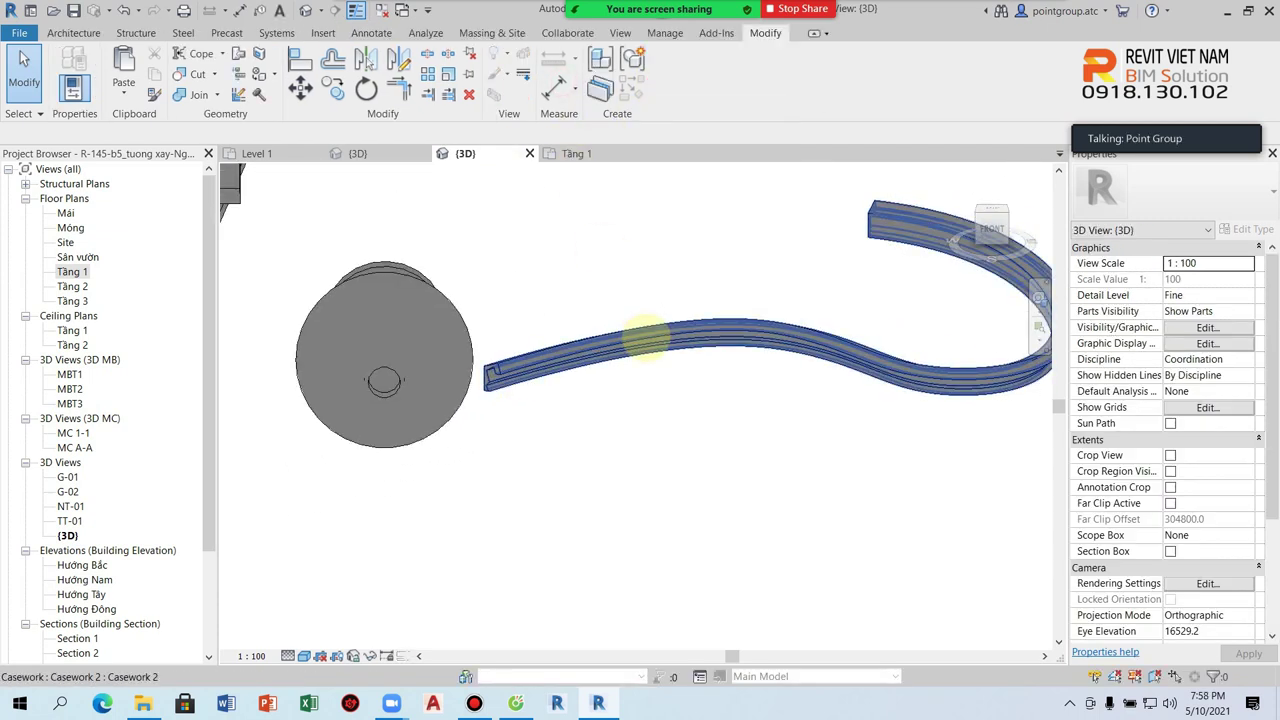
scroll(660, 470, "down", 2)
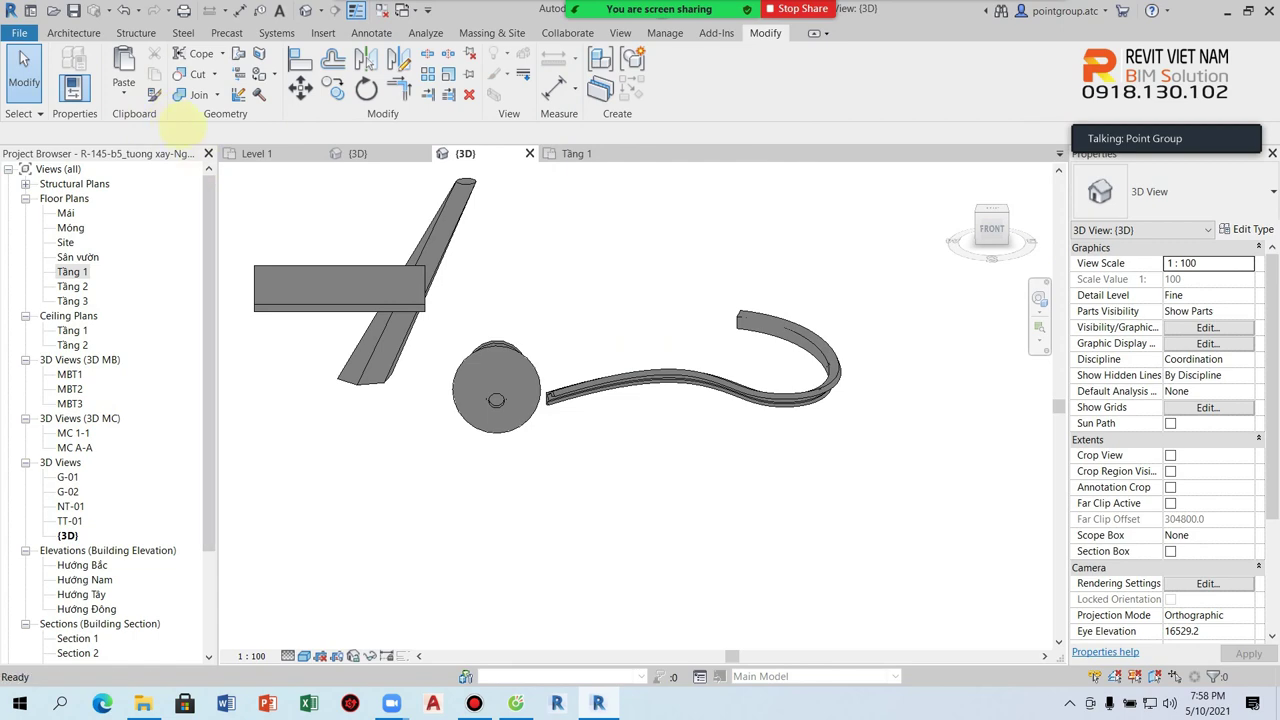
left_click(70, 33)
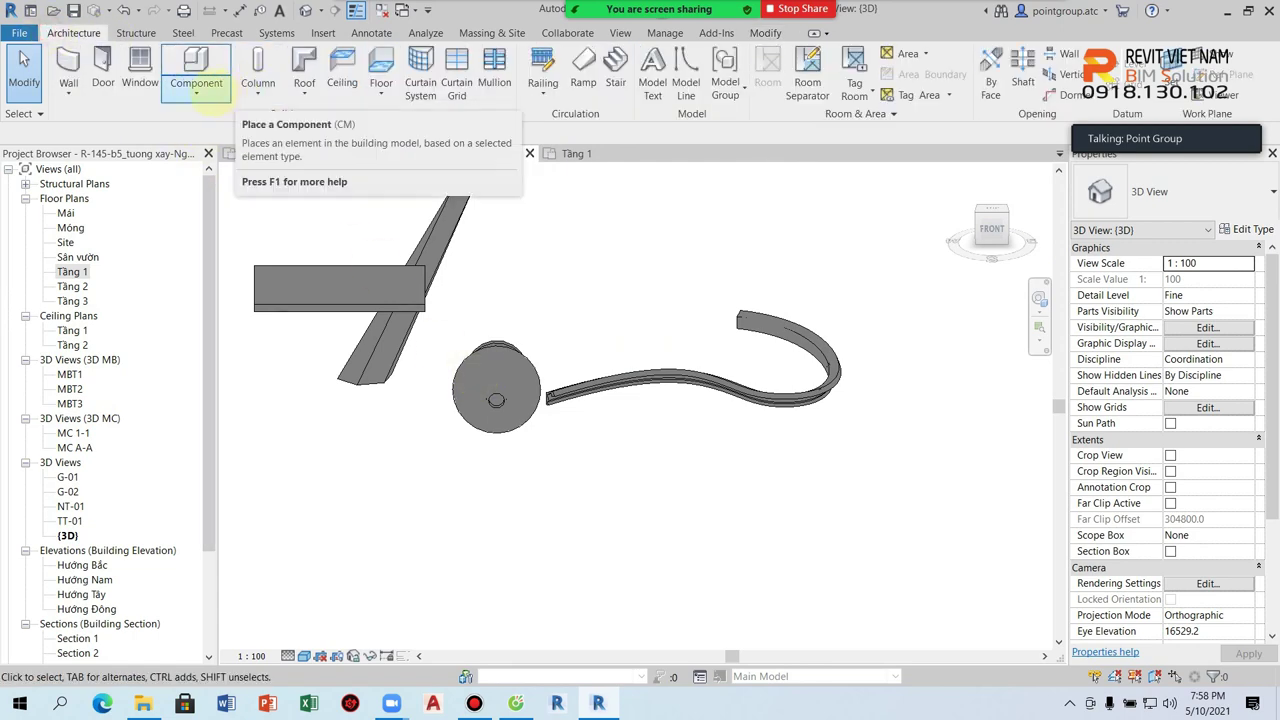
Create a new in-place Casework model named Casework 3
left_click(196, 95)
left_click(228, 155)
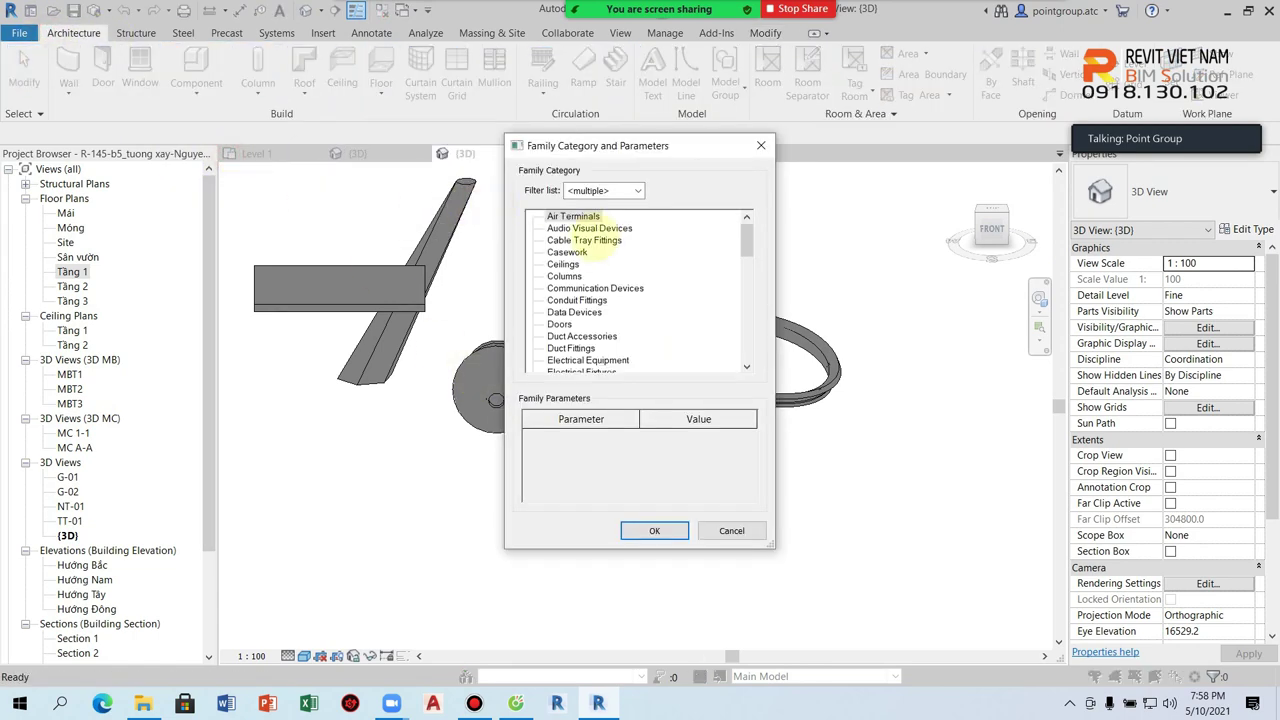
left_click(628, 531)
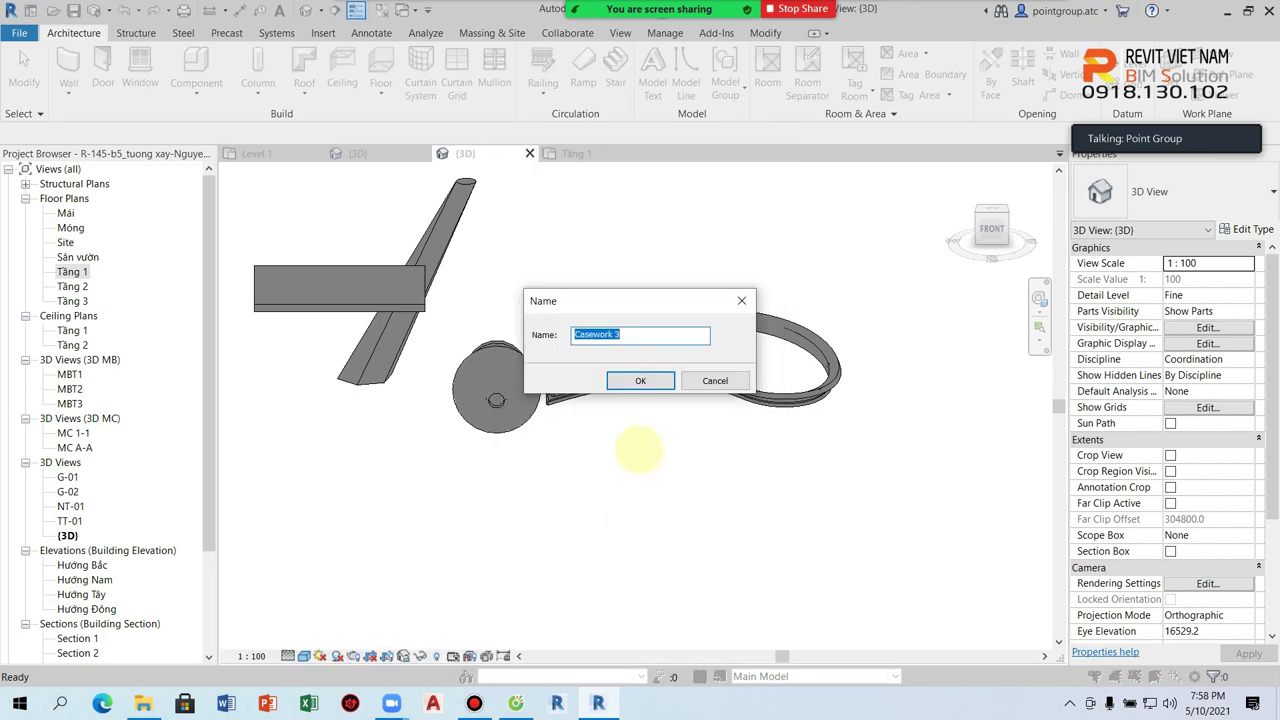
left_click(634, 380)
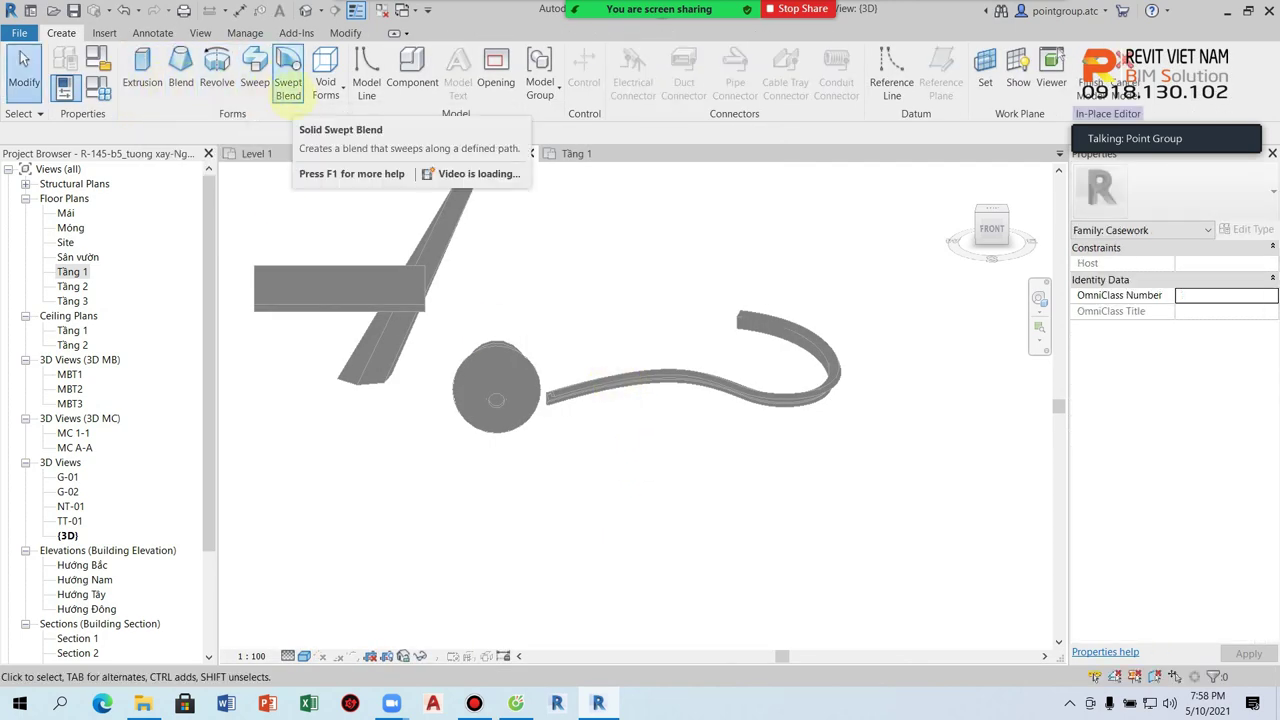
Start a swept blend and sketch its curved arc path on the Tầng 1 plan
left_click(288, 82)
double_click(72, 271)
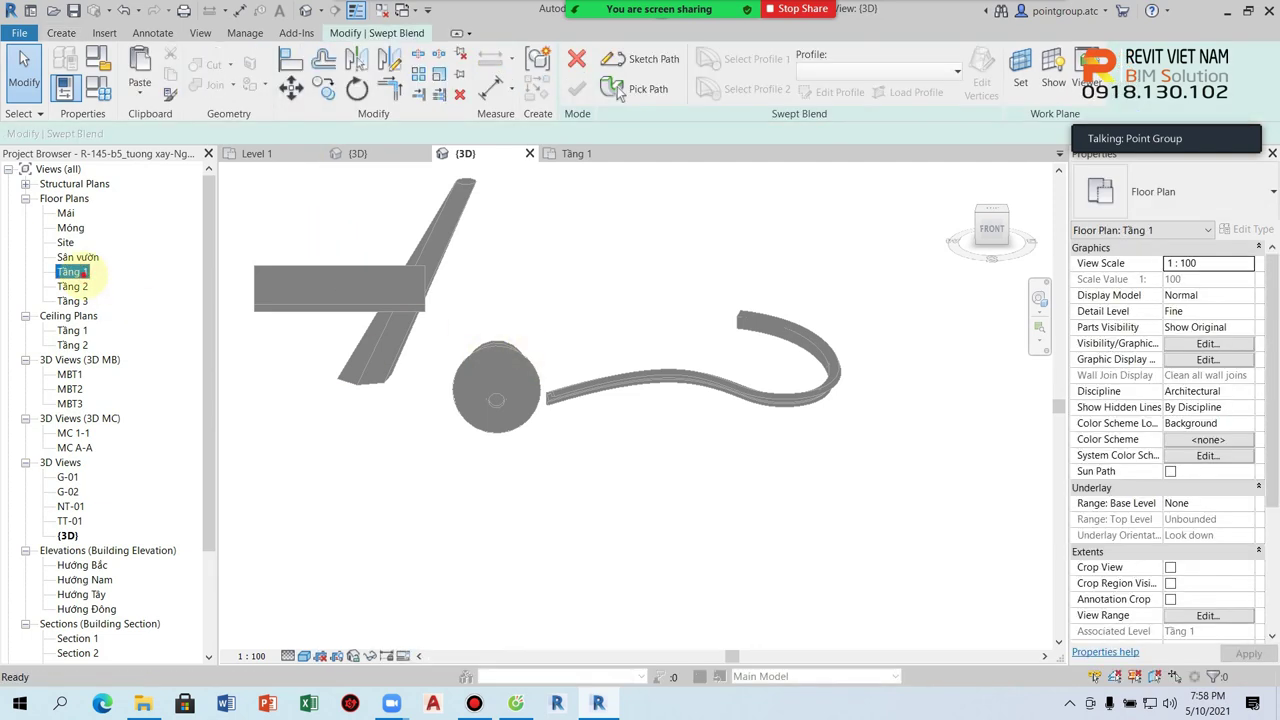
left_click(642, 58)
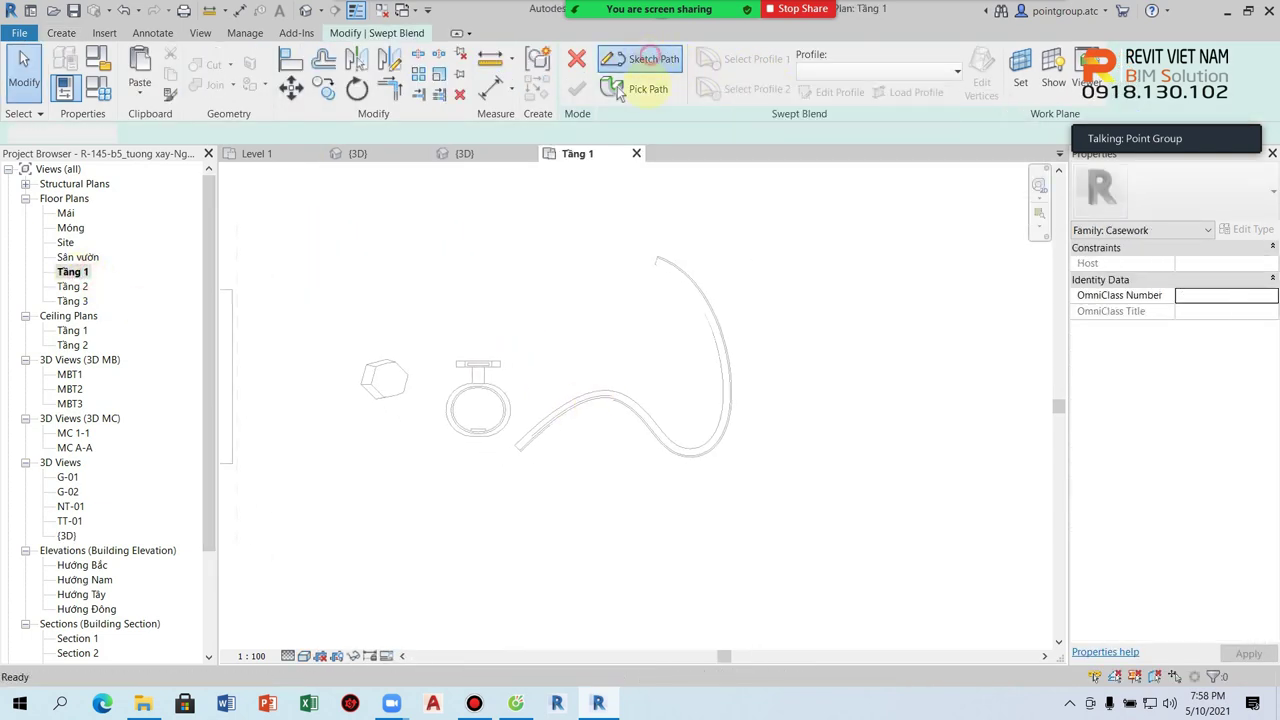
middle_click_drag(514, 409, 609, 337)
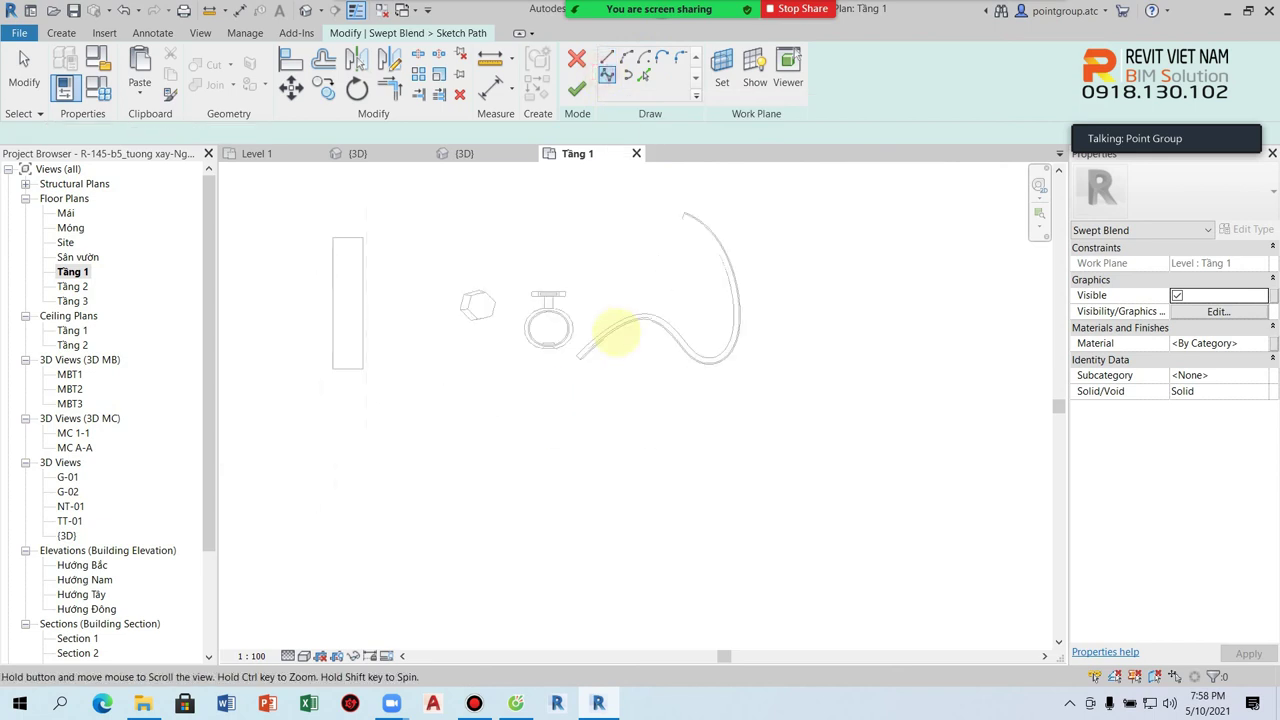
left_click(462, 428)
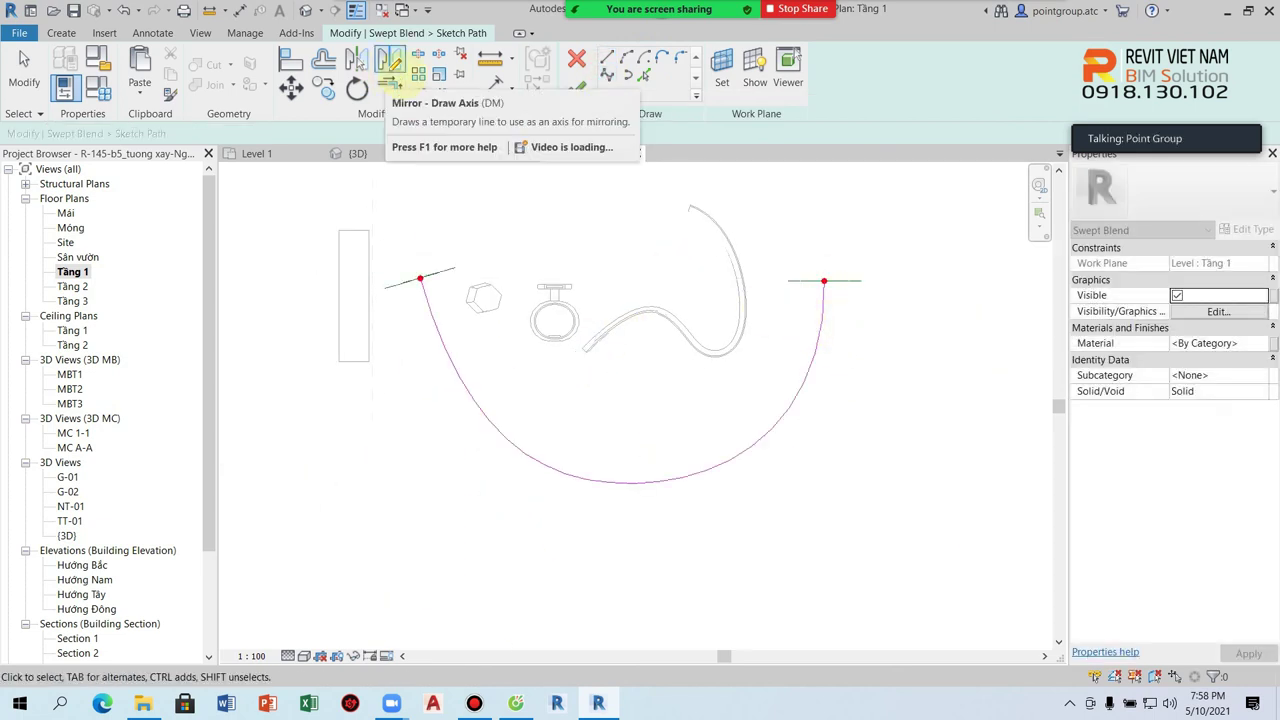
left_click(576, 88)
left_click(310, 10)
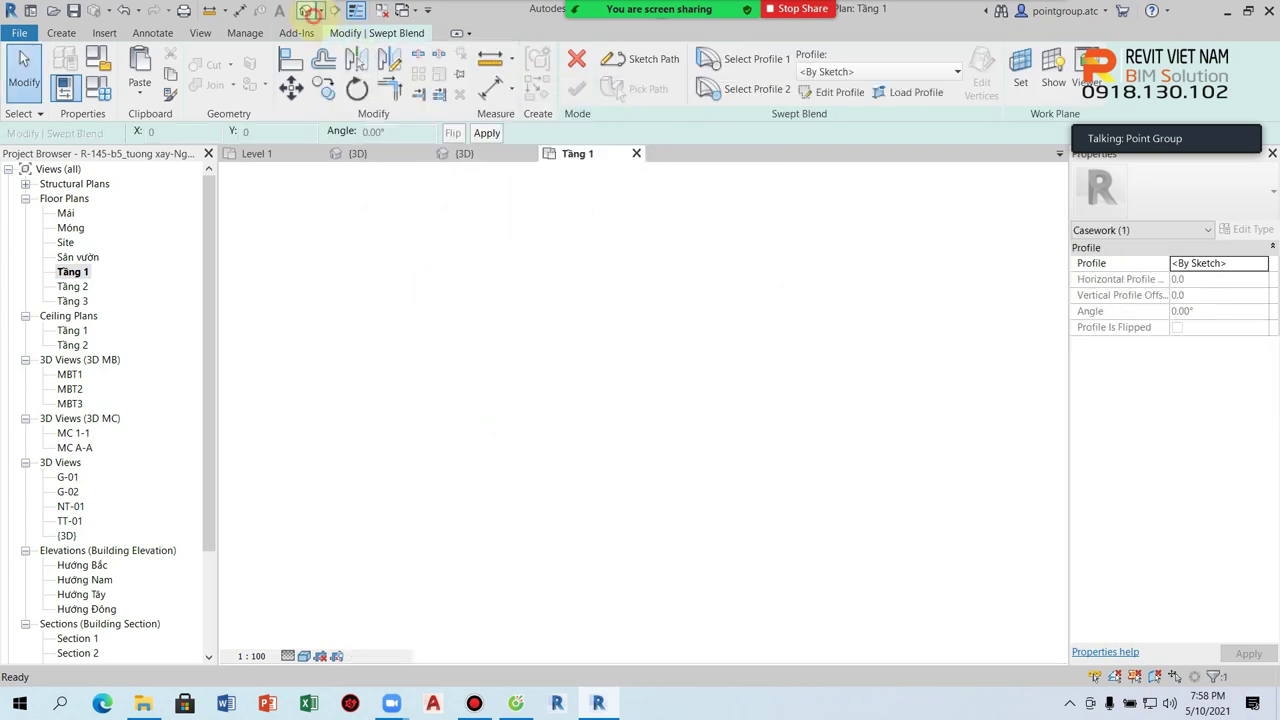
Sketch the first end profile as a 7000-high vertical line at the path start
mouse_move(737, 423)
middle_mouse_down("shift")
mouse_move(651, 457)
mouse_move(700, 491)
mouse_move(571, 488)
mouse_move(586, 480)
middle_mouse_up("shift")
left_click(752, 60)
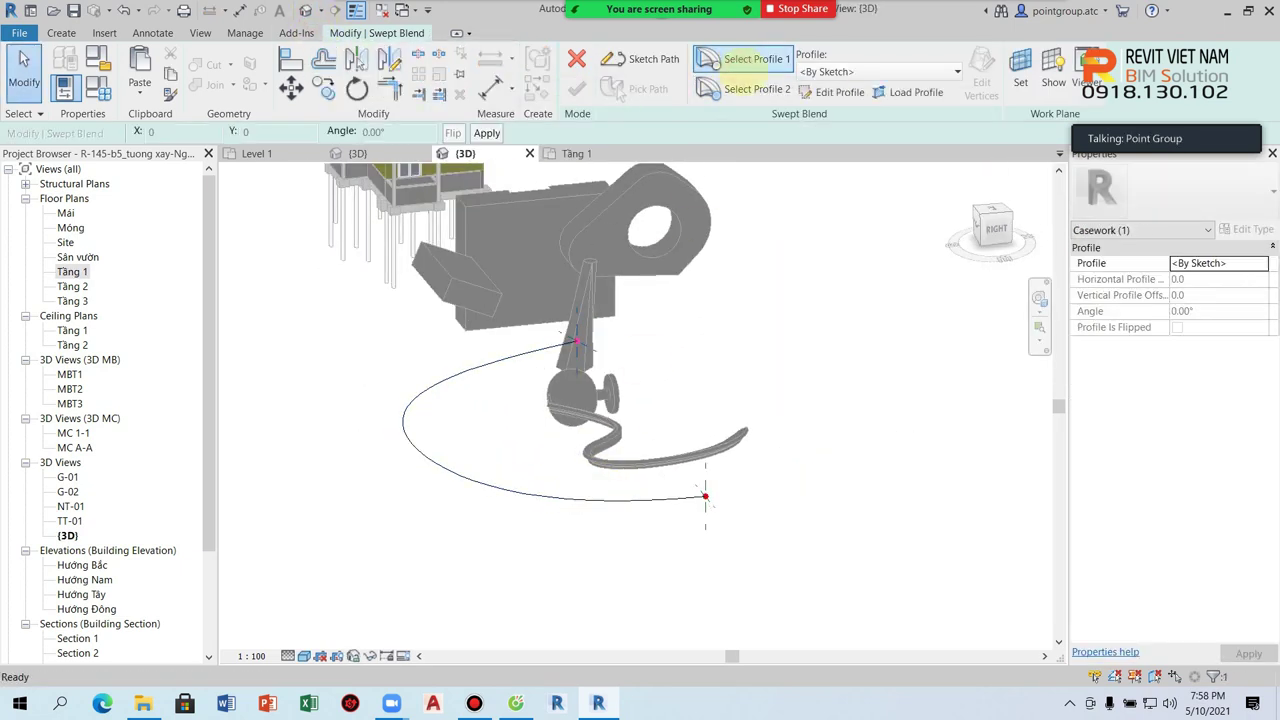
left_click(835, 92)
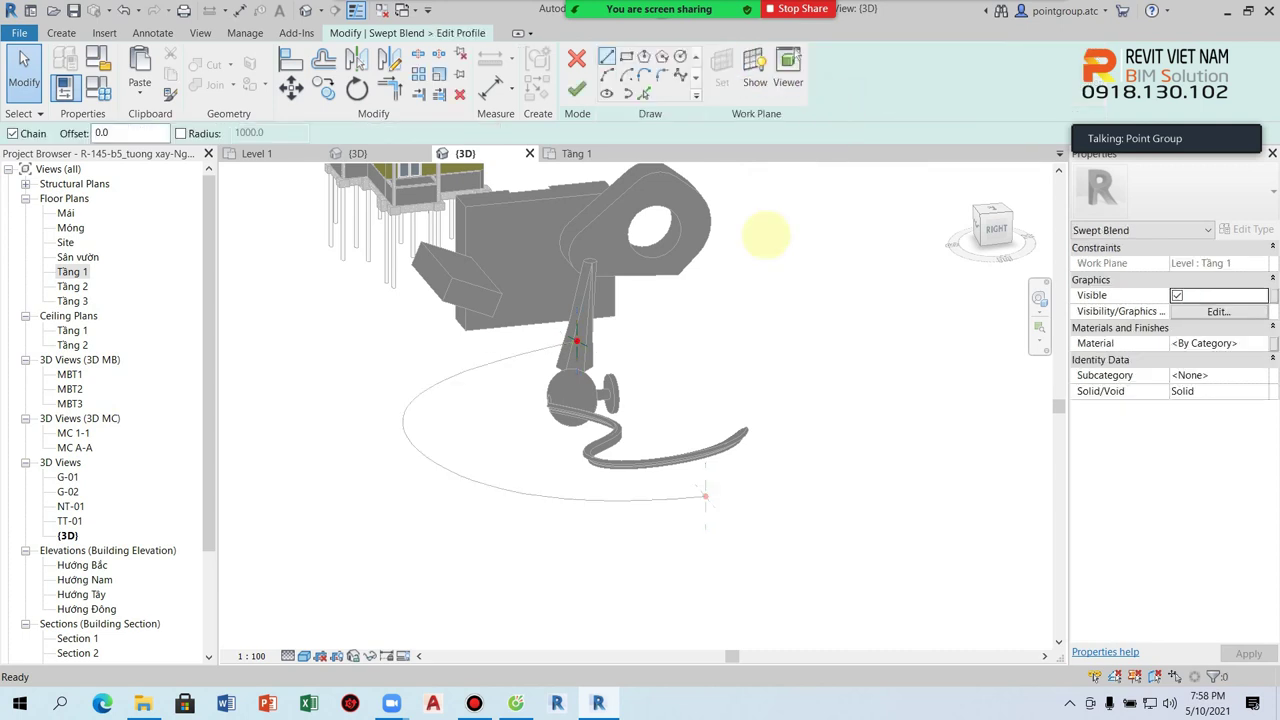
middle_click_drag(766, 229, 694, 414, "shift")
scroll(494, 354, "up", 4)
left_click(494, 354)
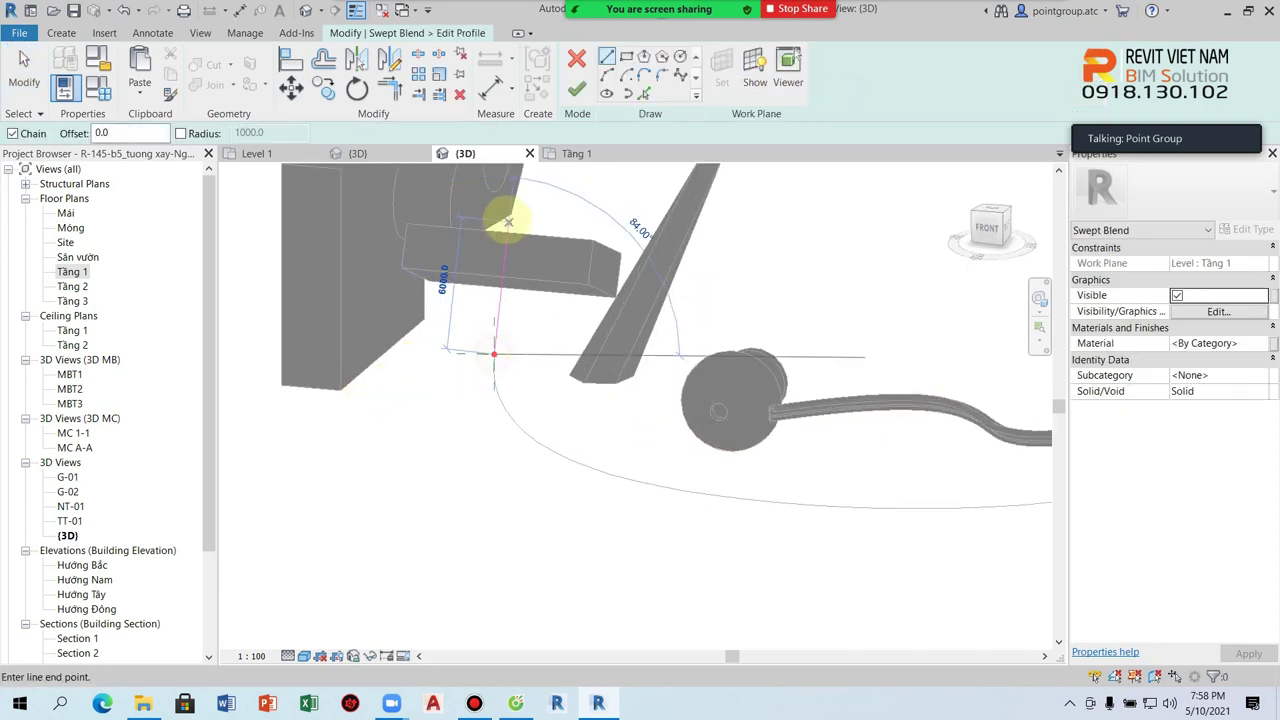
left_click(496, 199)
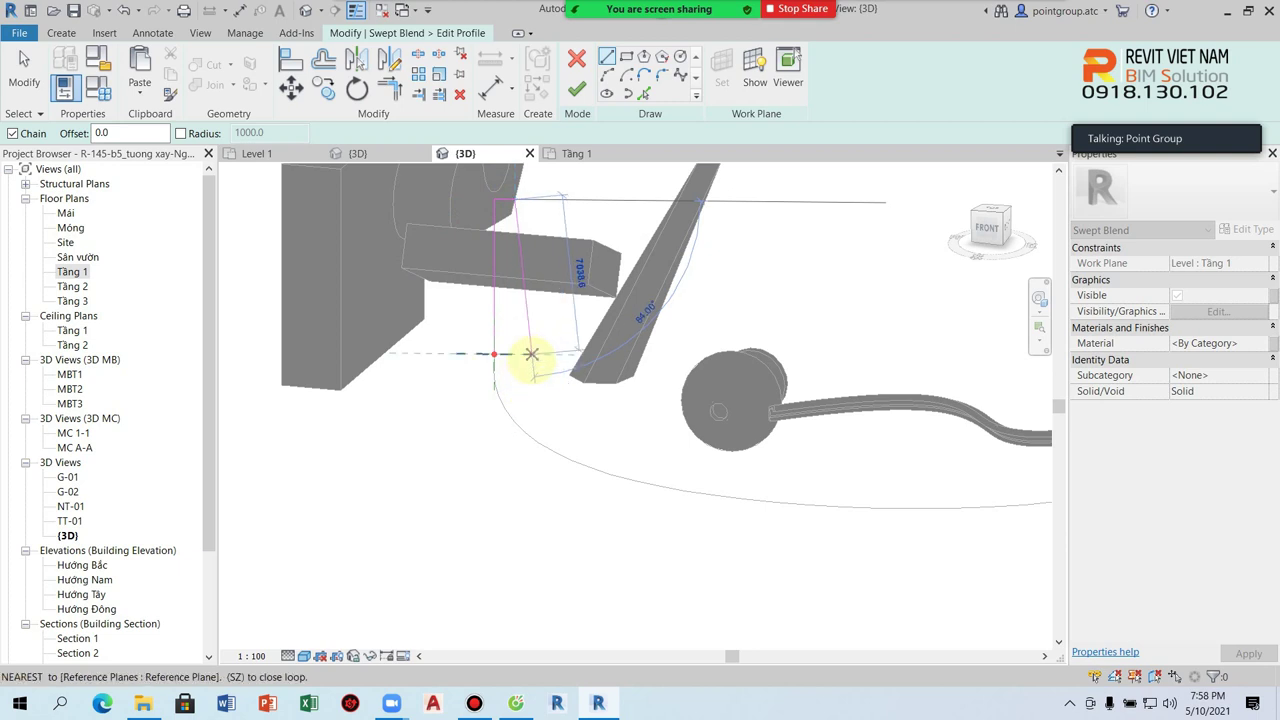
left_click(577, 89)
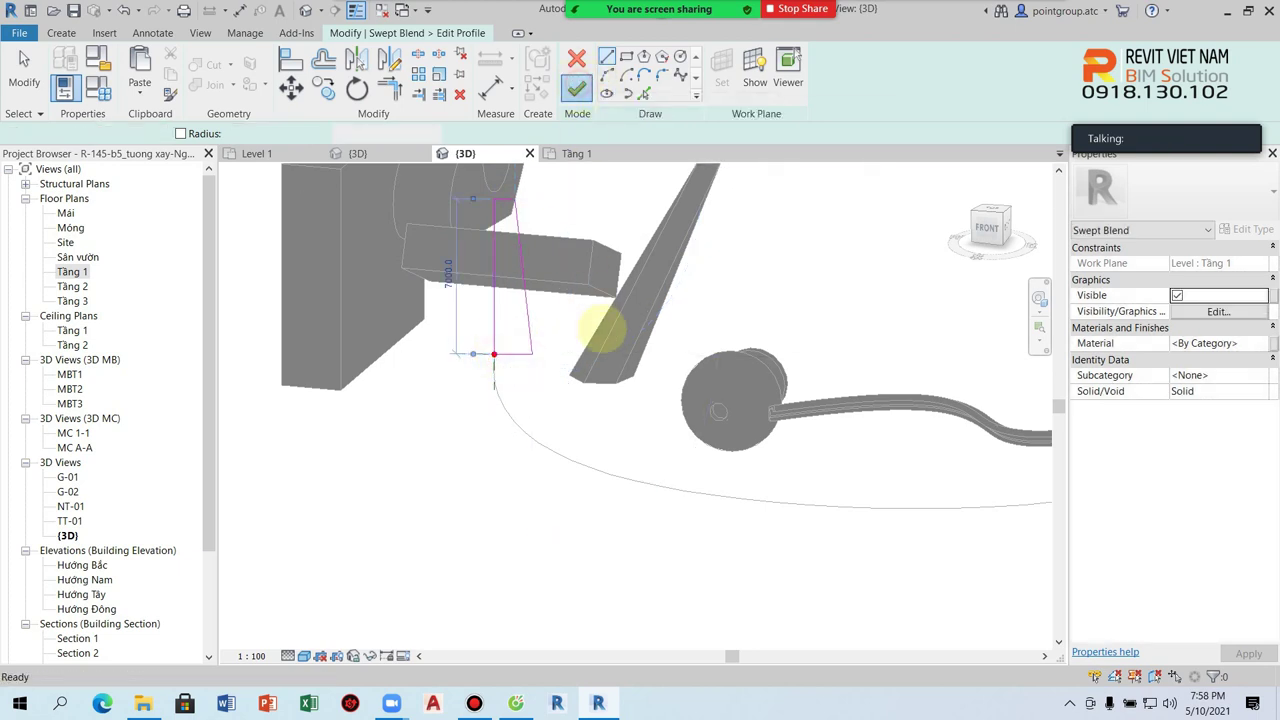
Draw the second end profile as a closed line loop at the path end
left_click(832, 92)
scroll(791, 441, "up", 1)
key("l")
key("i")
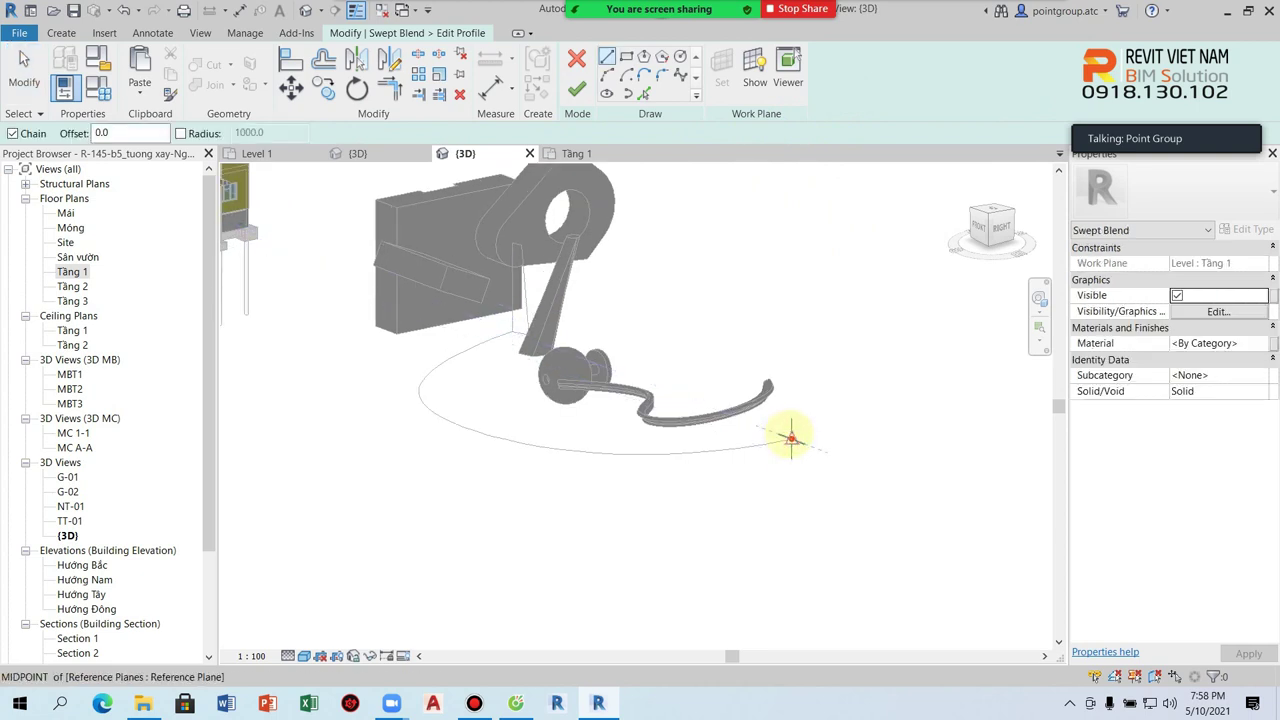
left_click(791, 441)
left_click(791, 212)
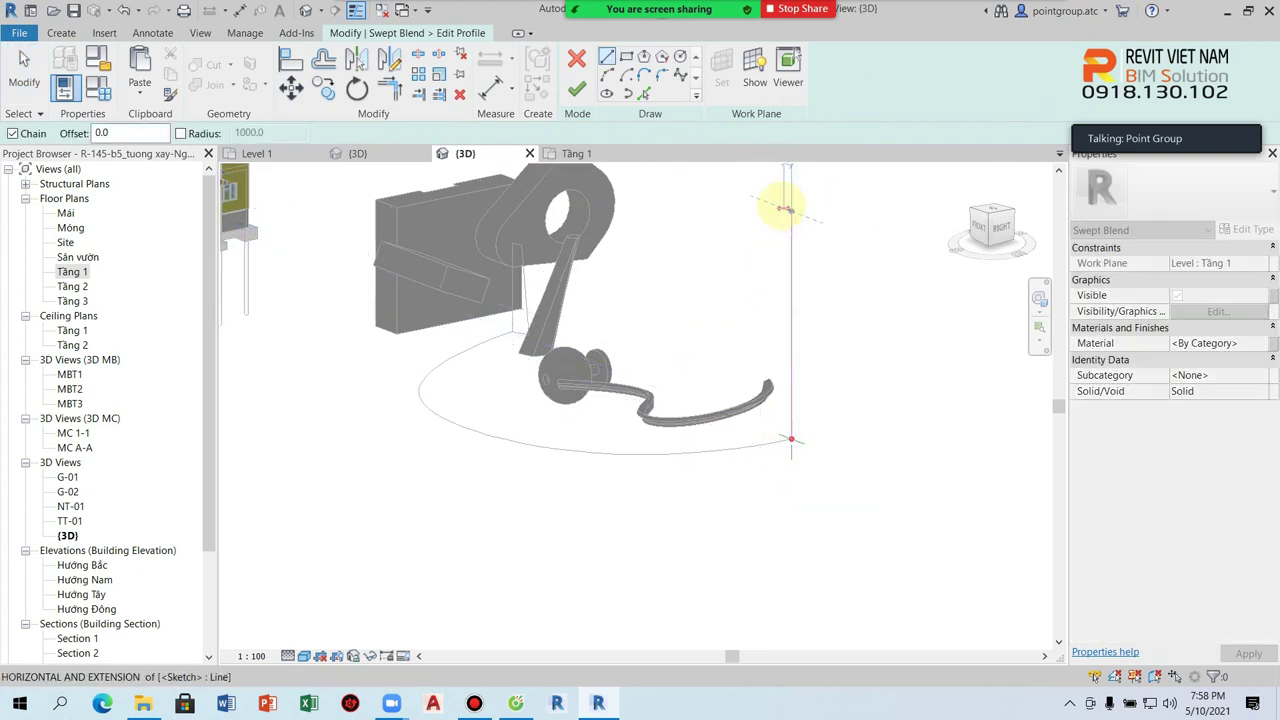
scroll(766, 349, "up", 3)
left_click(755, 503)
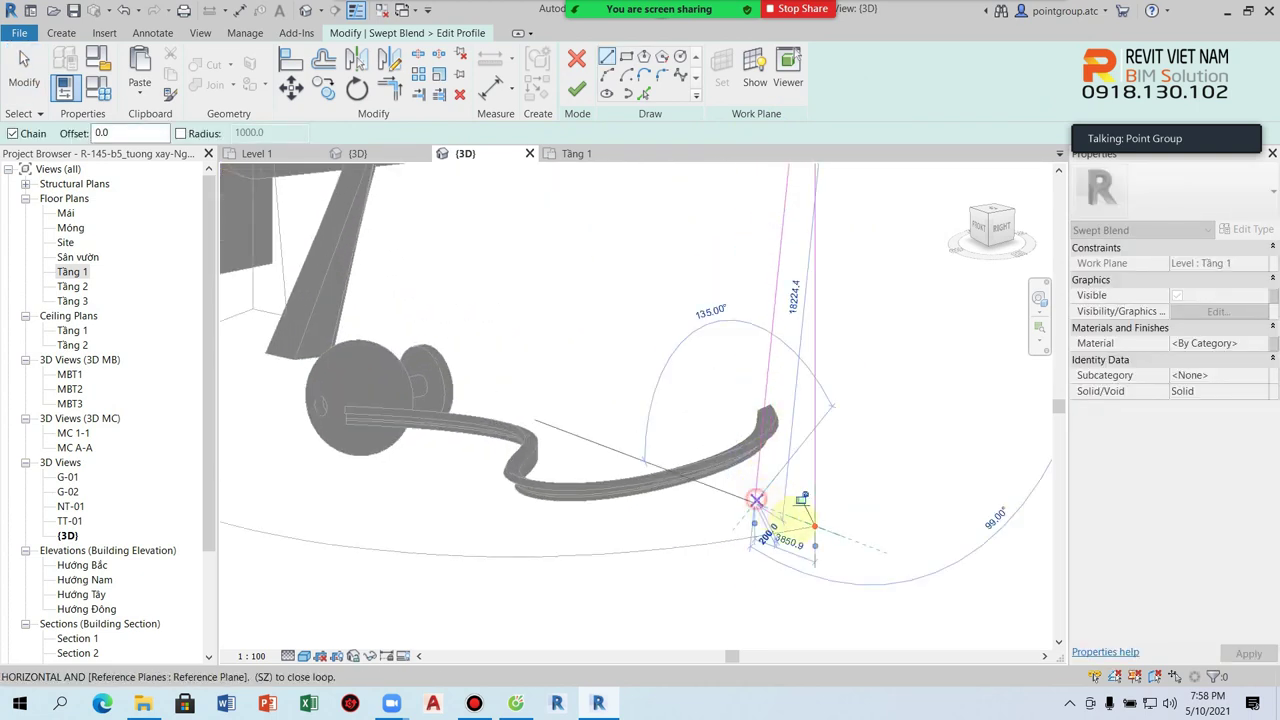
left_click(815, 527)
left_click(576, 88)
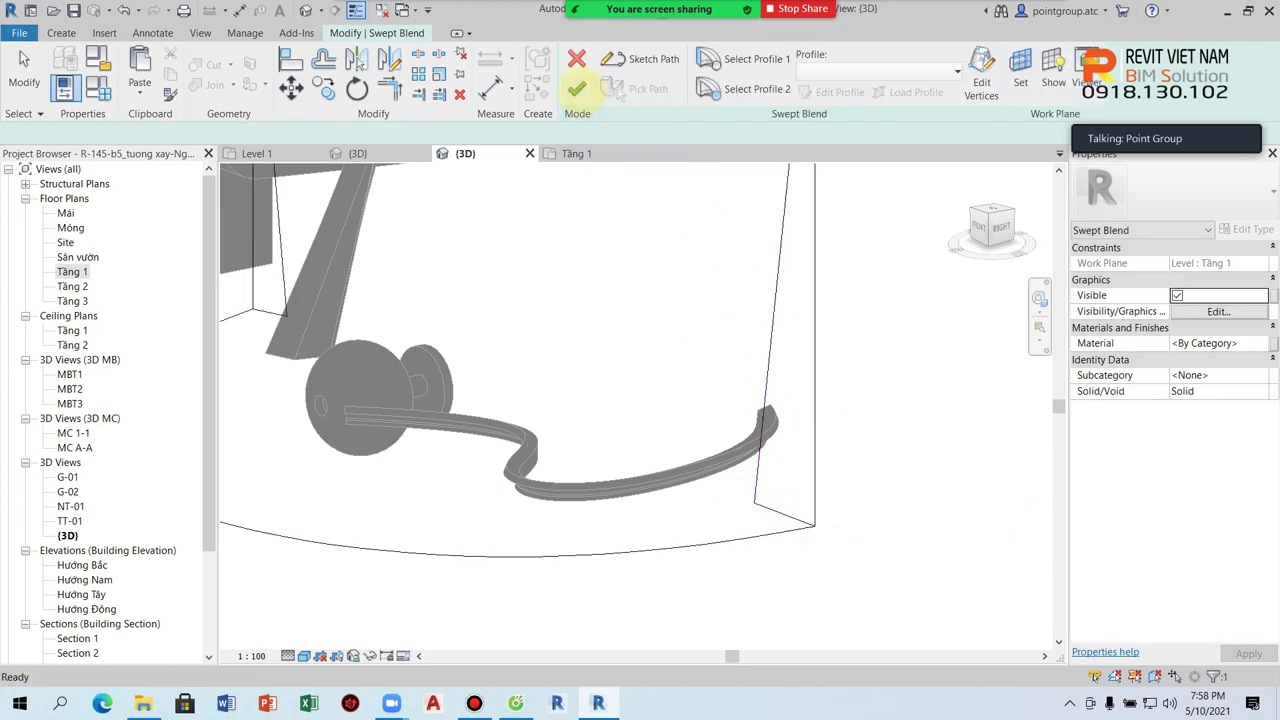
Finish the swept blend and orbit to view the tall curved wall from behind
left_click(574, 87)
scroll(845, 650, "down", 3)
mouse_move(837, 563)
middle_mouse_down("shift")
mouse_move(663, 591)
mouse_move(443, 591)
mouse_move(656, 607)
middle_mouse_up("shift")
left_click(656, 606)
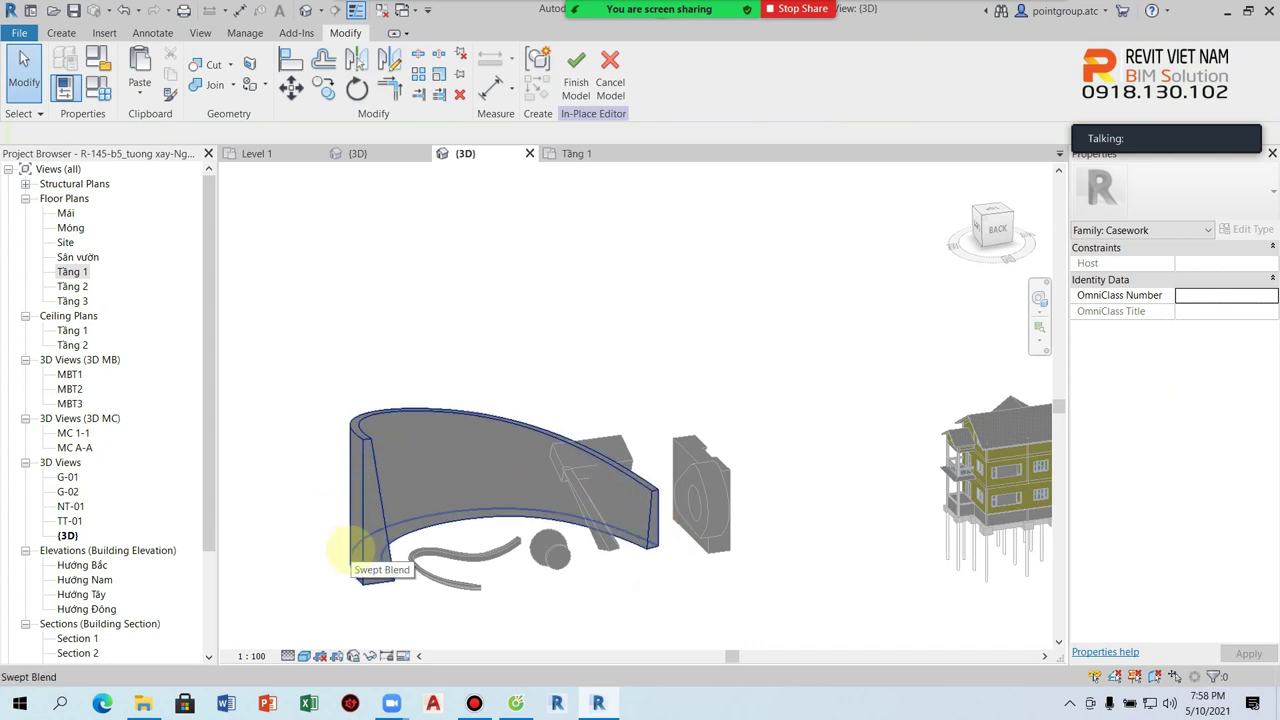
Finish the Casework 3 in-place model and zoom in on the casework pieces
left_click(576, 68)
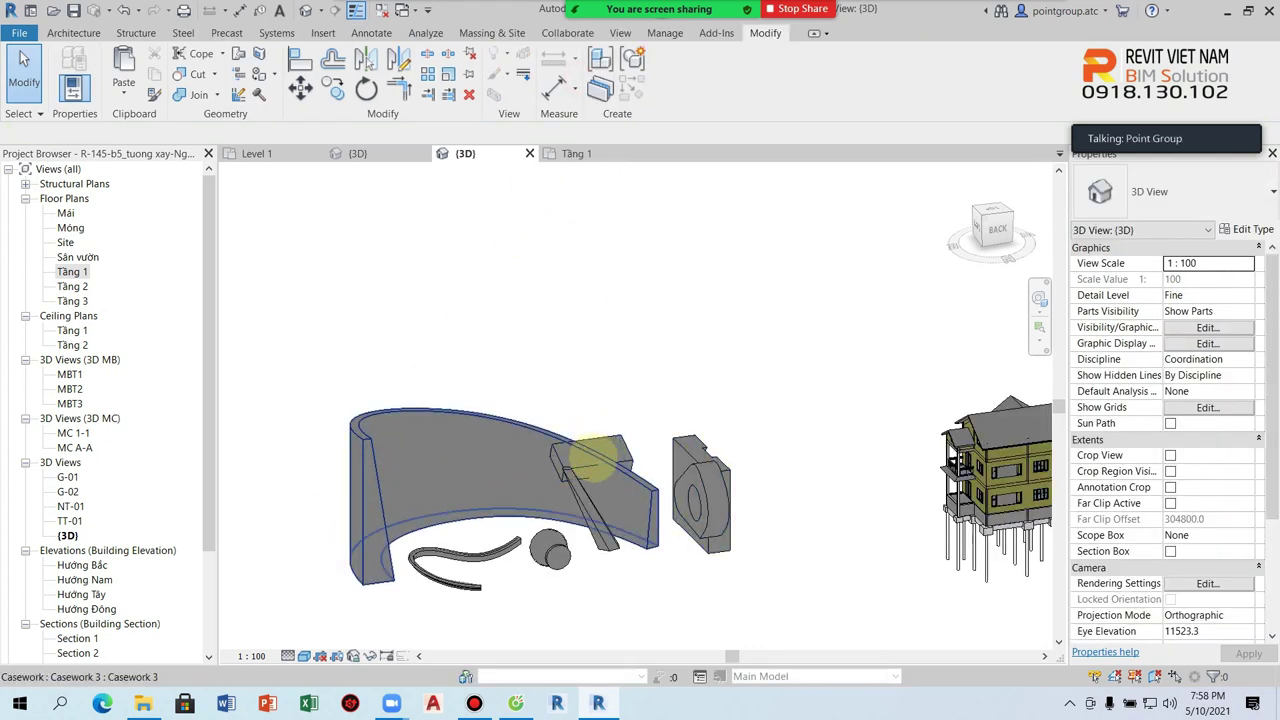
middle_click_drag(591, 463, 571, 434, "shift")
scroll(648, 520, "up", 3)
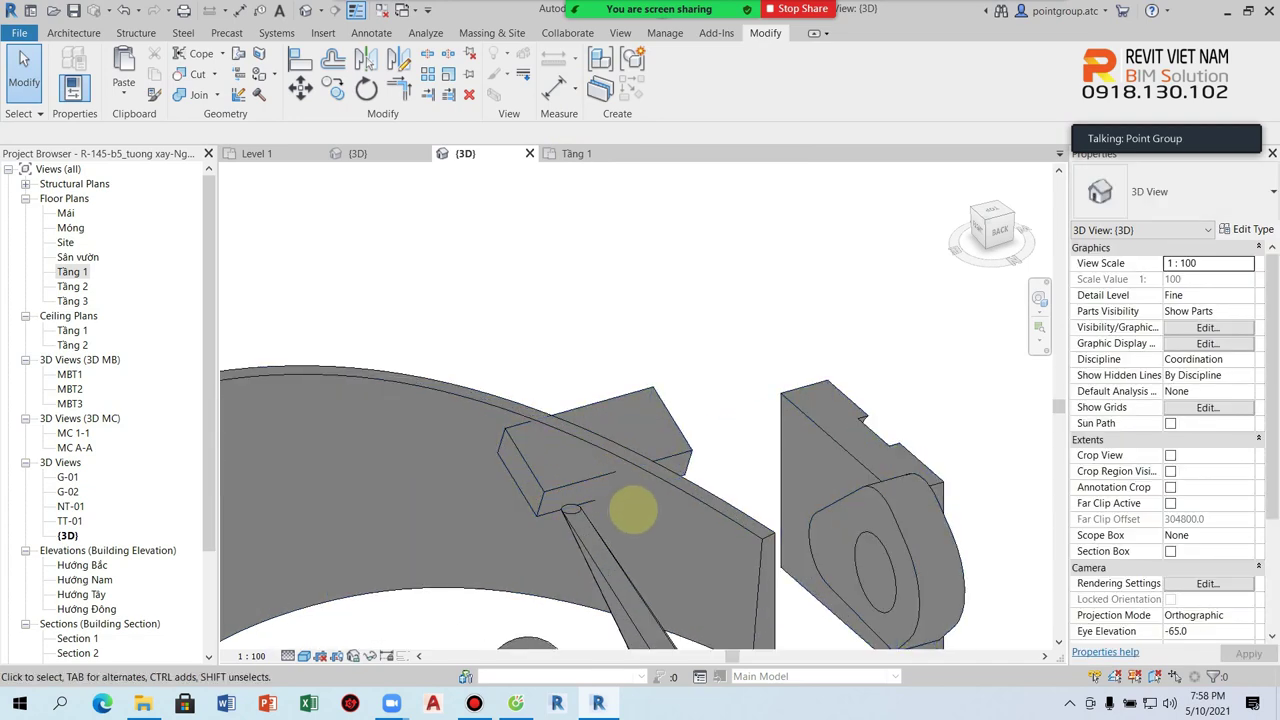
middle_click_drag(631, 512, 633, 482)
Join the rectangular block with the curved swept blend wall
left_click(675, 455)
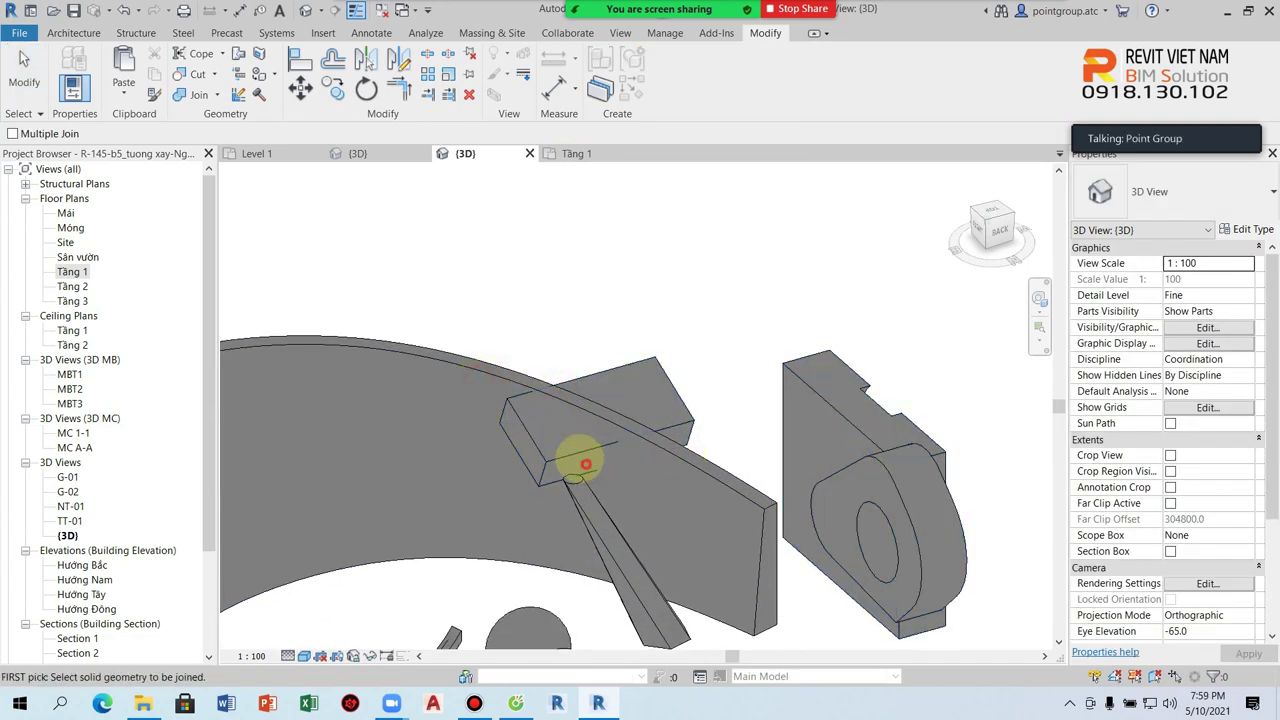
left_click(706, 469)
left_click(655, 452)
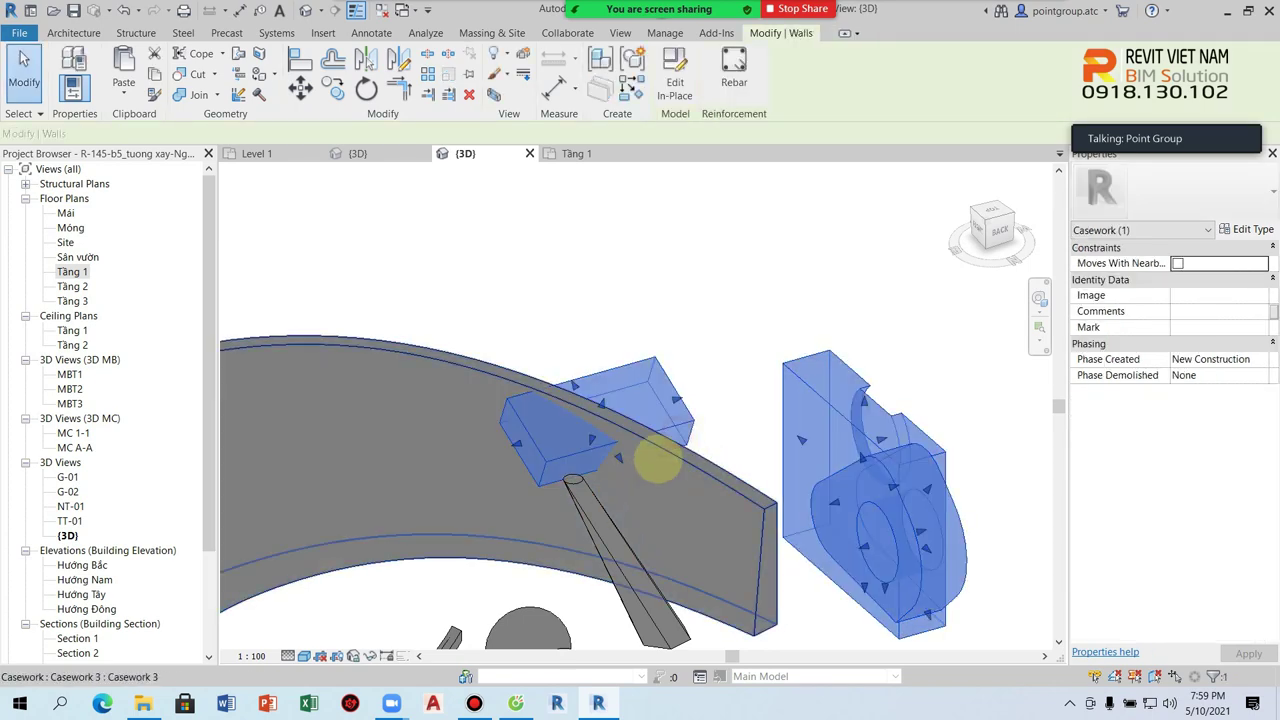
key("Escape")
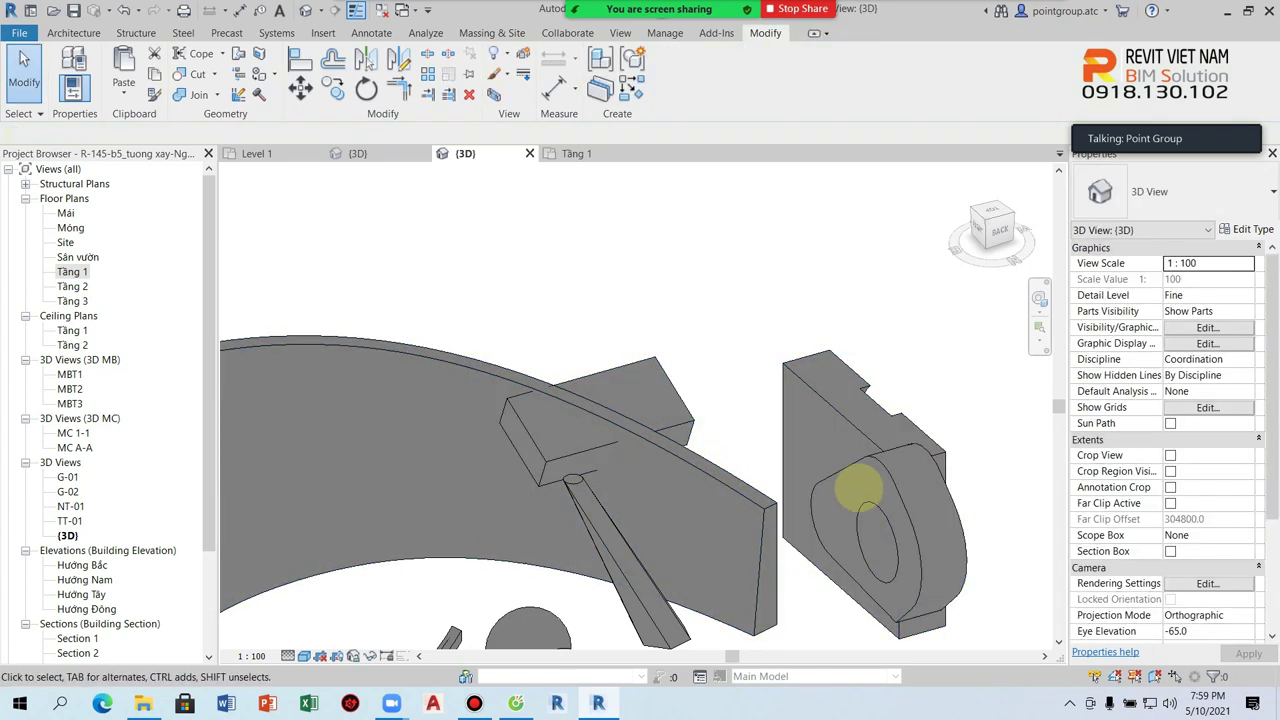
Inspect the curved casework and the small sphere, then clear the selection
scroll(632, 455, "down", 3)
scroll(633, 465, "down", 3)
left_click(632, 480)
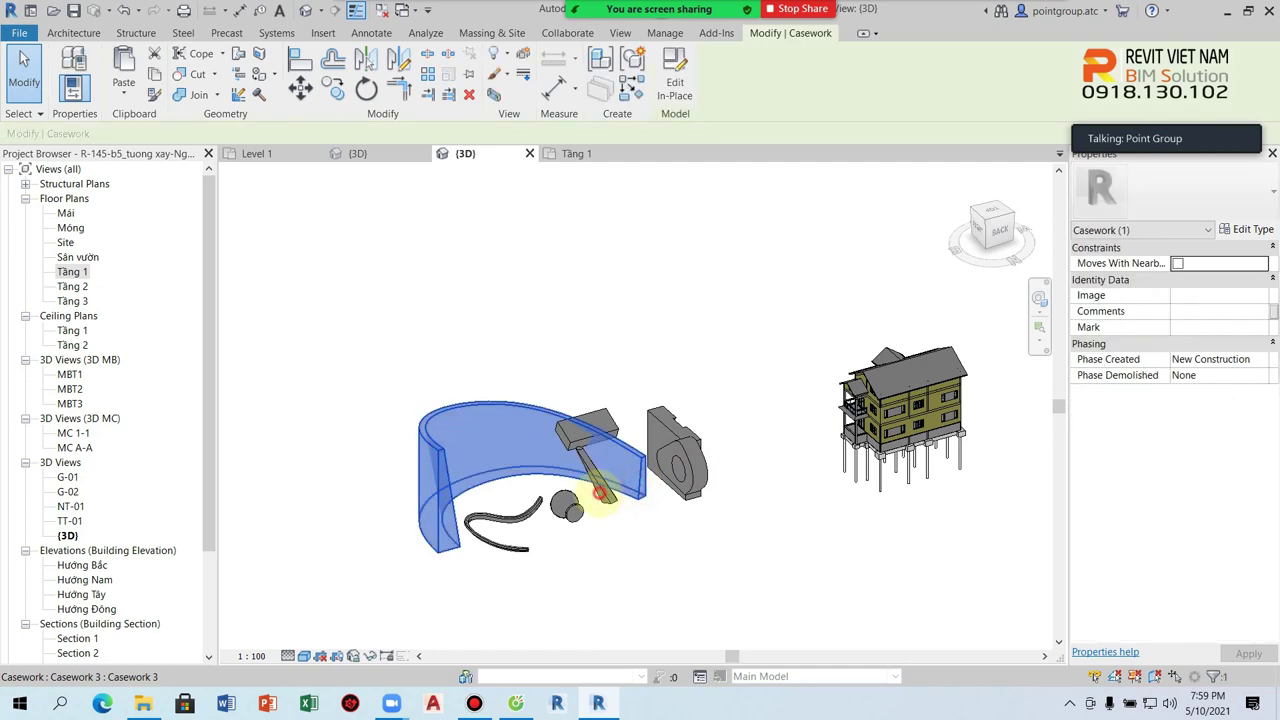
left_click(565, 508)
left_click(549, 596)
middle_click_drag(889, 500, 637, 523)
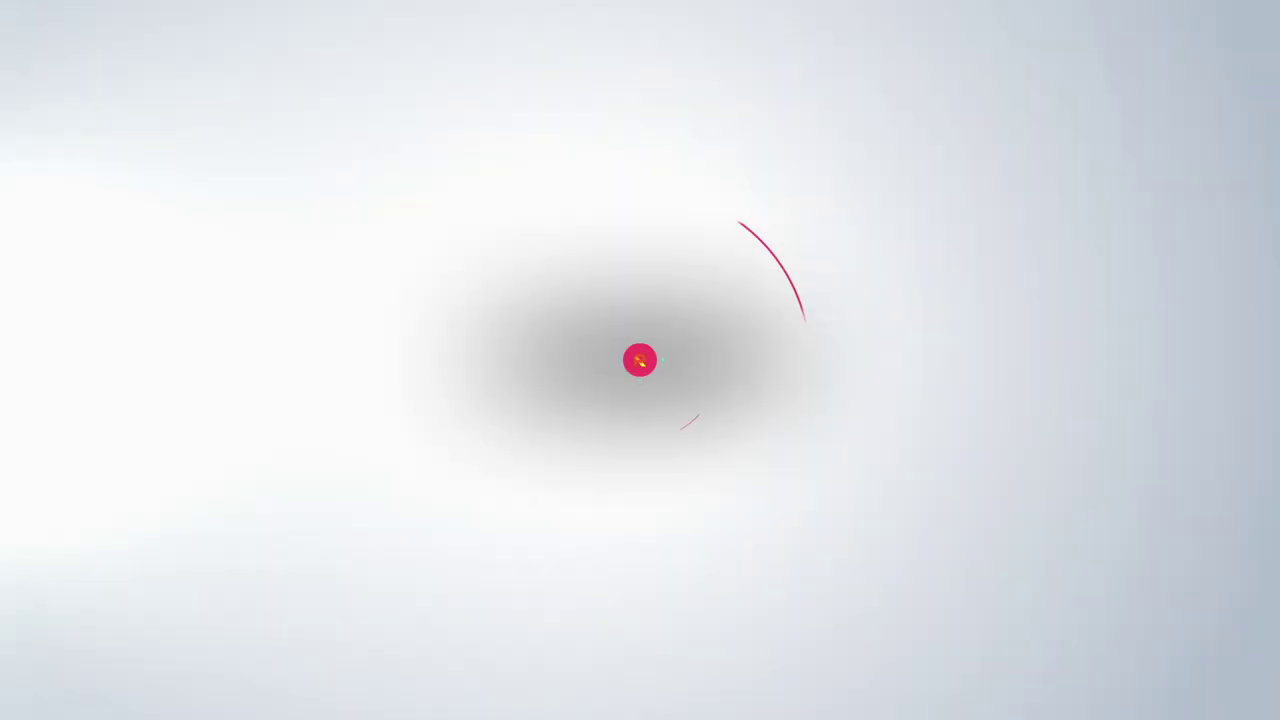